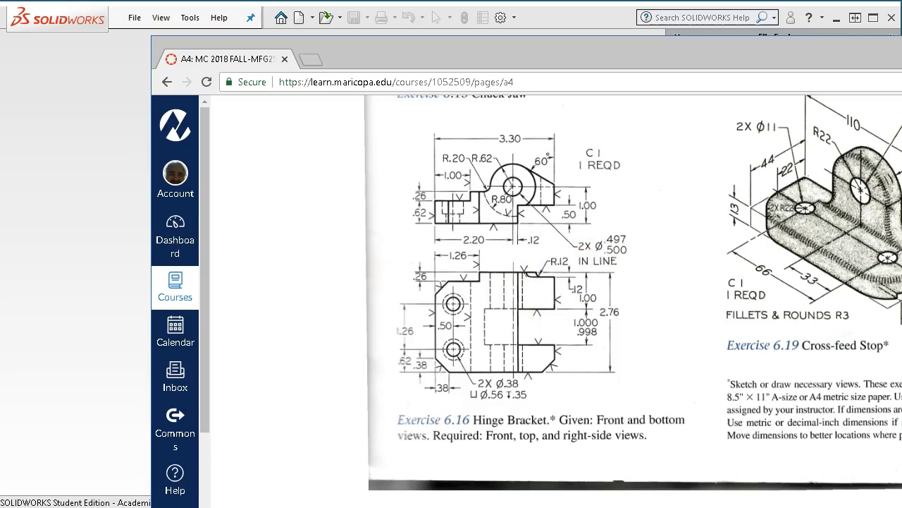
- Move the browser window aside, create a new part from the Part inch template and open a sketch on the Front Plane
left_click_drag(420, 53, 901, 272)
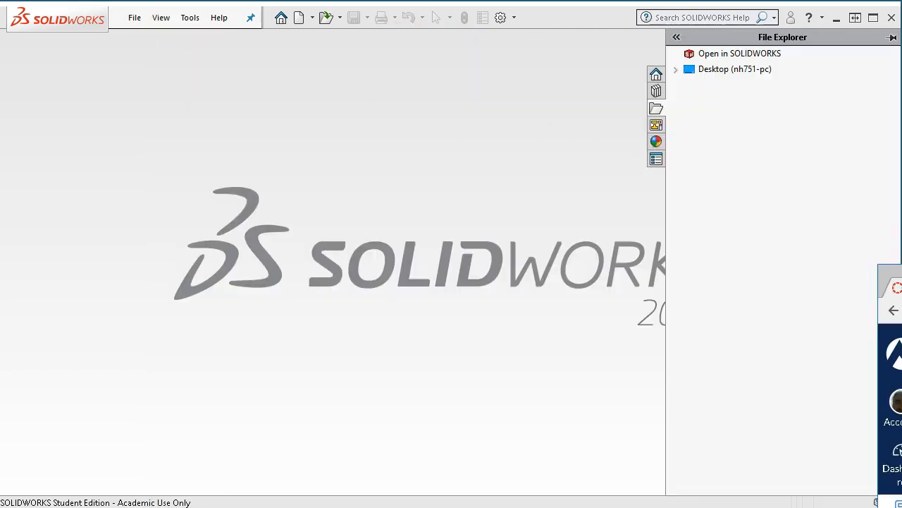
left_click(134, 17)
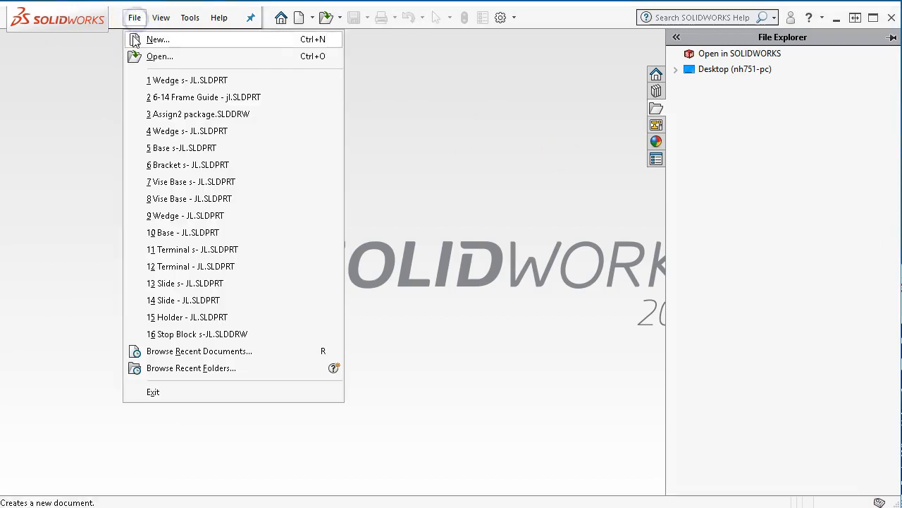
left_click(130, 36)
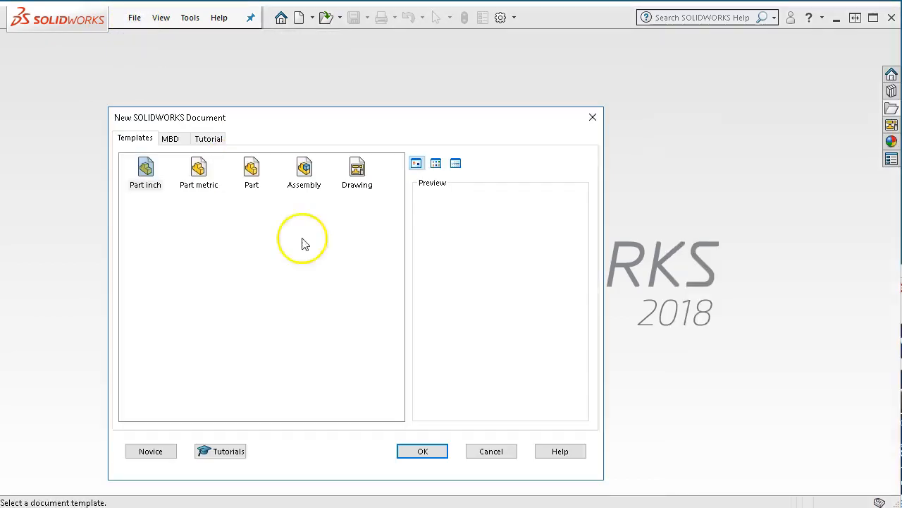
double_click(142, 167)
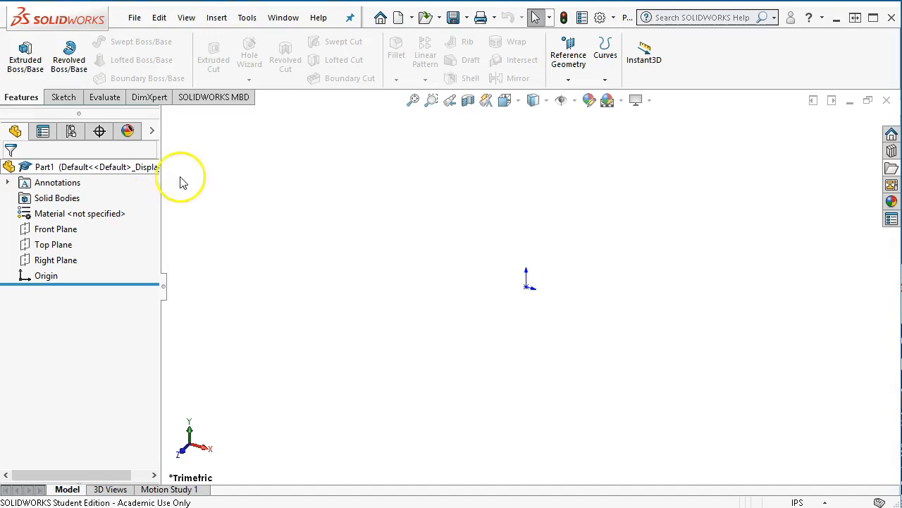
left_click(44, 233)
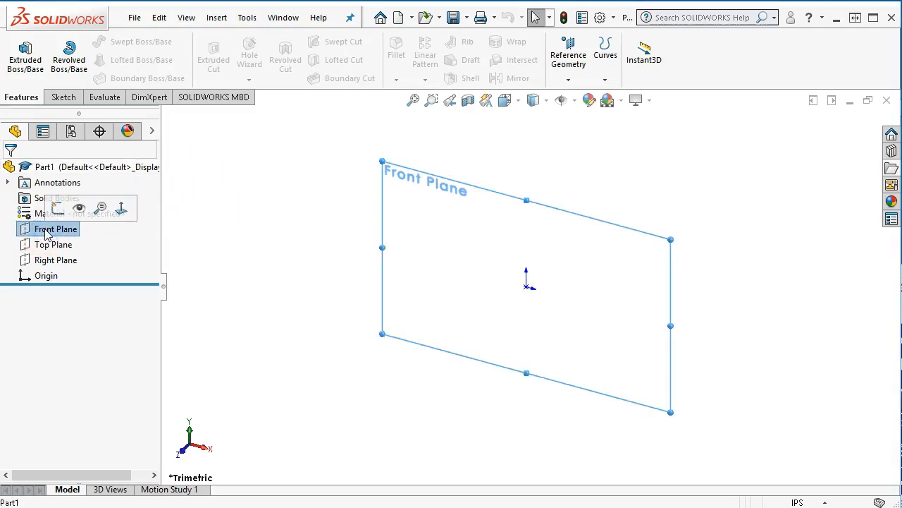
left_click(56, 216)
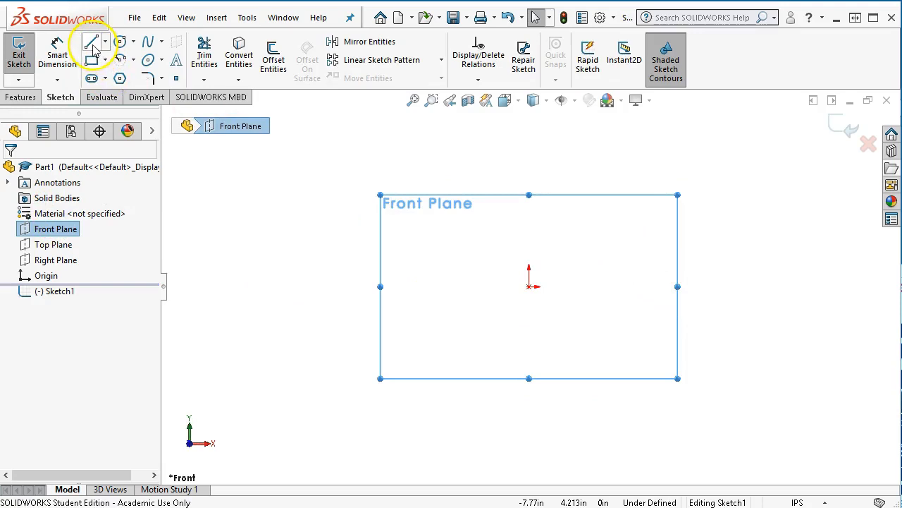
- Sketch a horizontal line about 3.96 in long from the origin, a vertical line up from the origin, and an upper horizontal line about 2.2 in long
left_click(92, 43)
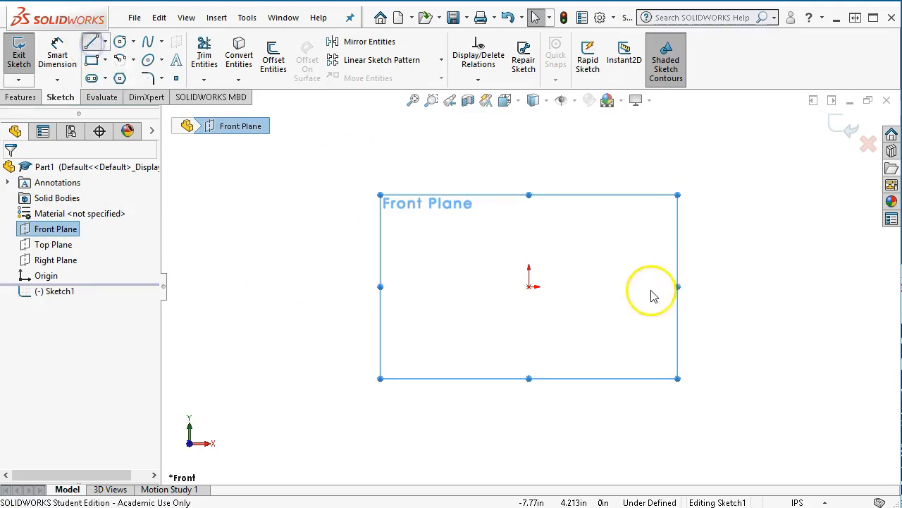
left_click(552, 307)
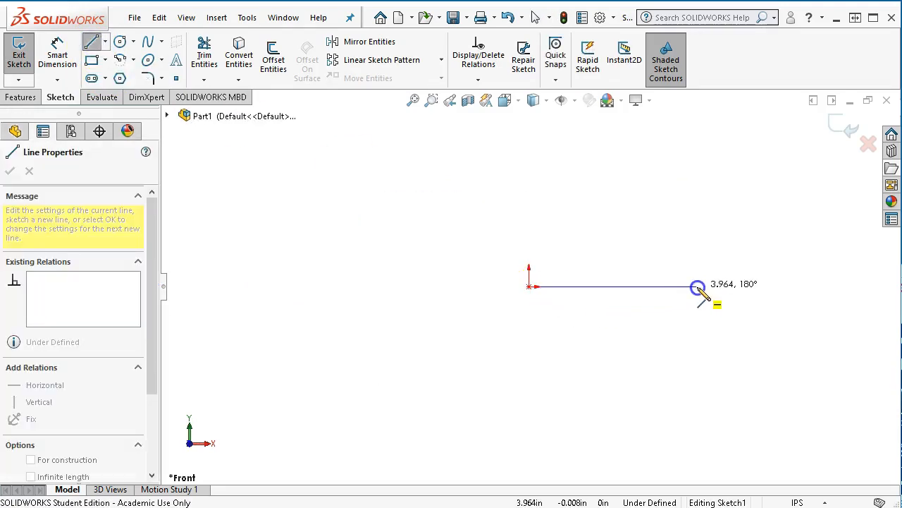
left_click_drag(698, 287, 698, 287)
left_click_drag(530, 286, 530, 258)
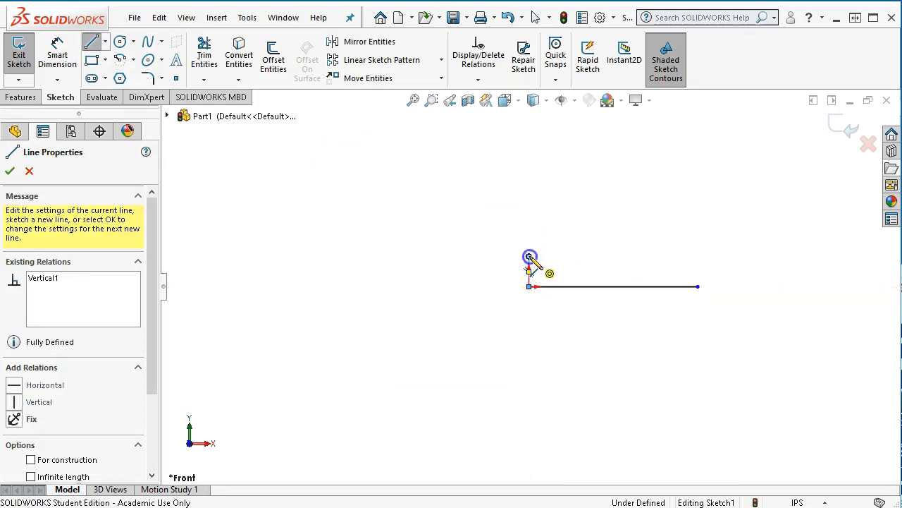
left_click(622, 257)
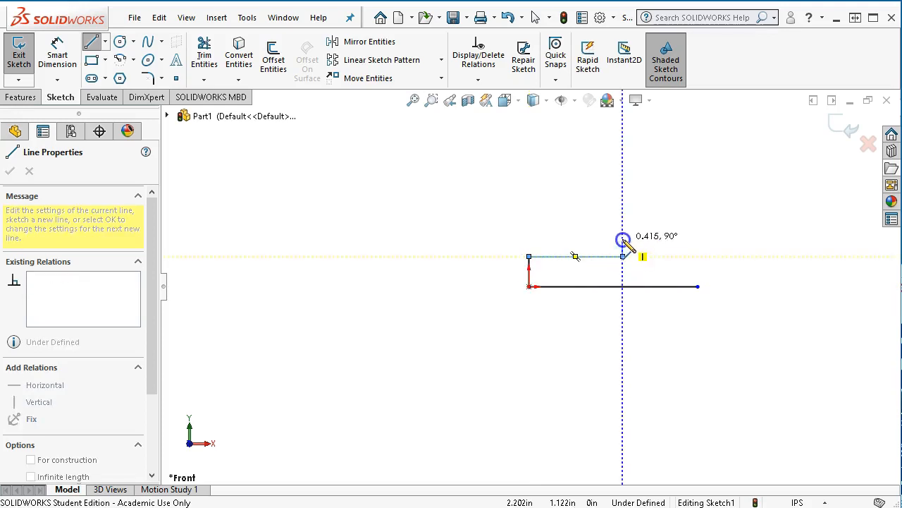
right_click(696, 220)
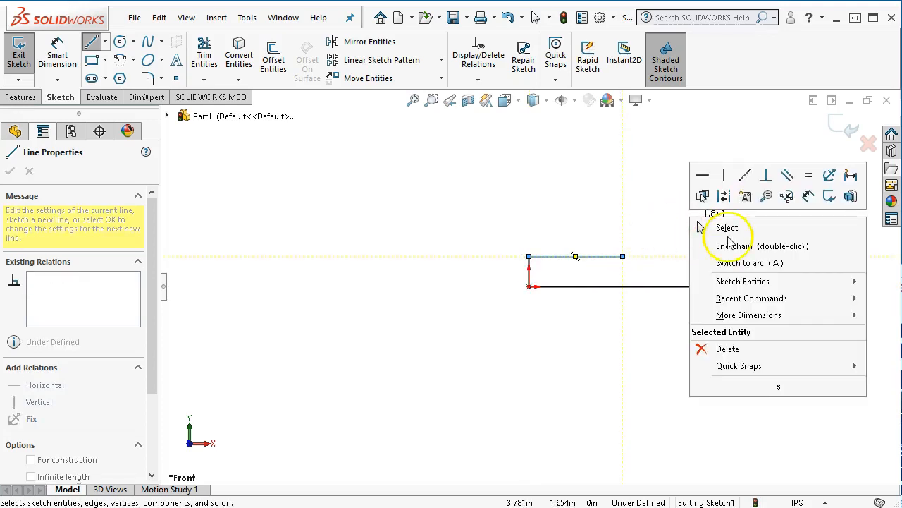
left_click(726, 226)
- Dimension the length of the lower horizontal line as 2.2 in
right_click(656, 220)
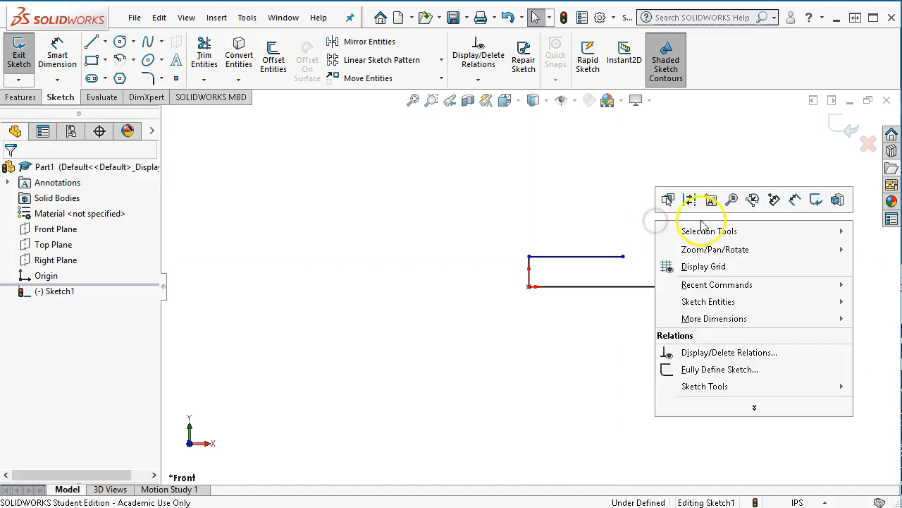
left_click(795, 199)
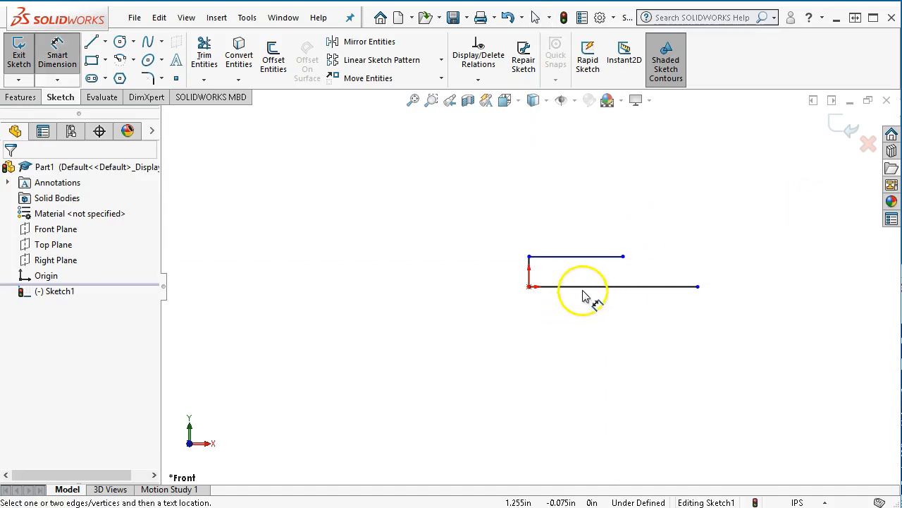
left_click(584, 287)
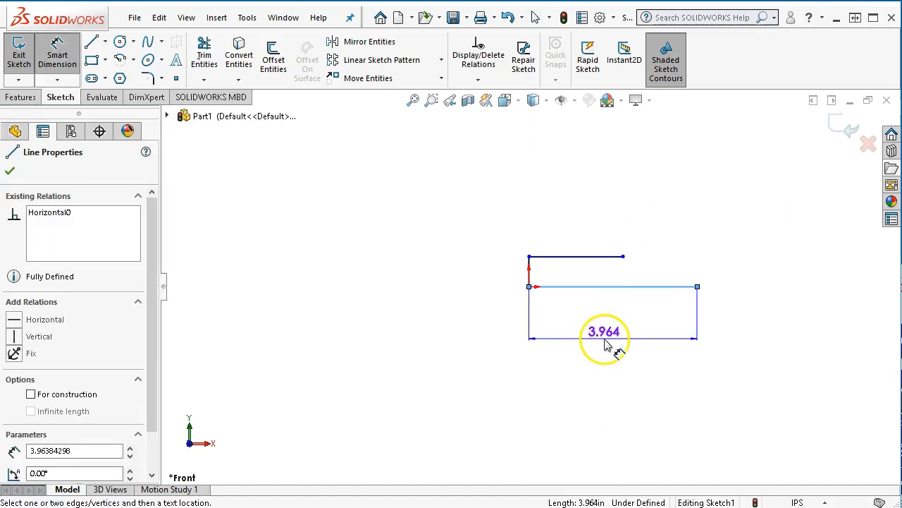
left_click(605, 344)
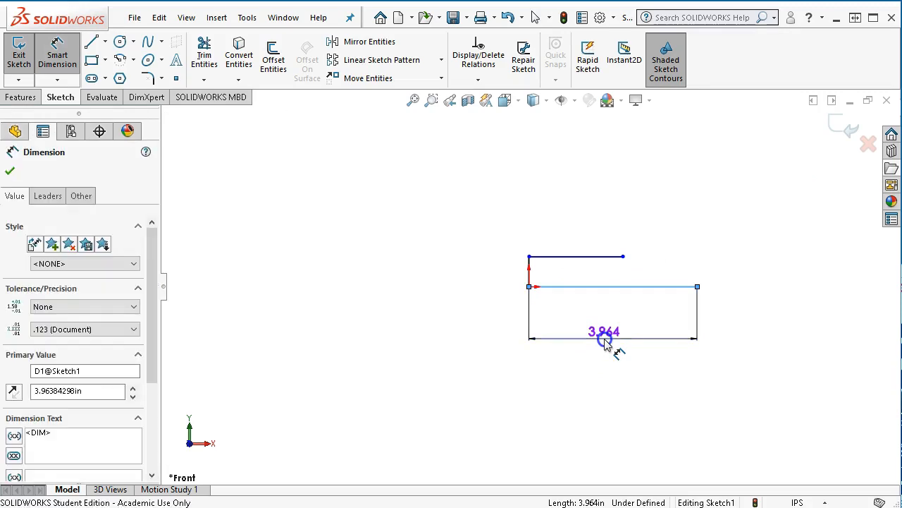
type("2.2")
key("Return")
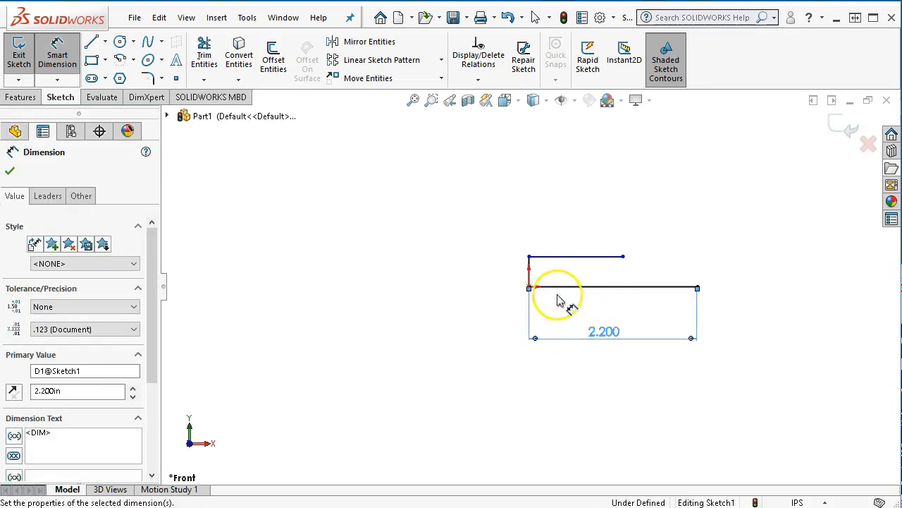
- Dimension the left vertical line as 0.62 in and the upper horizontal line as 1 in
left_click(529, 271)
left_click(451, 321)
type(".62")
key("Return")
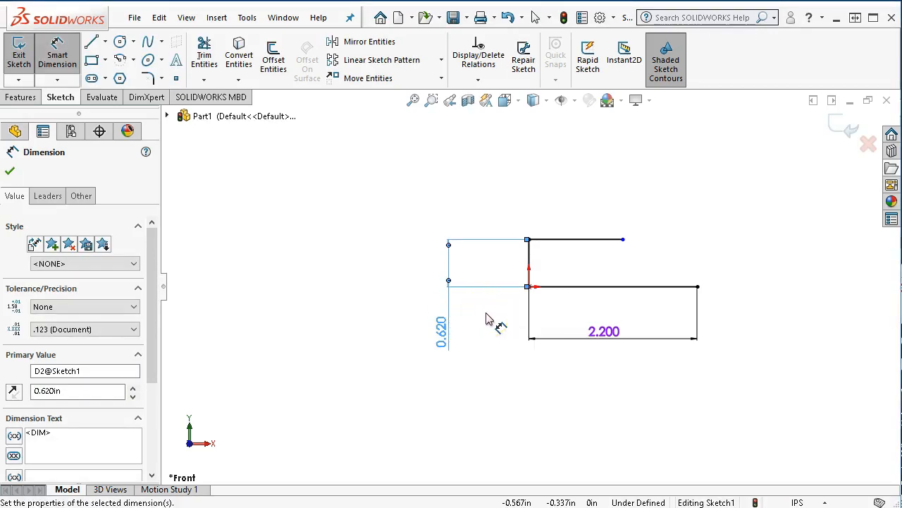
left_click(545, 240)
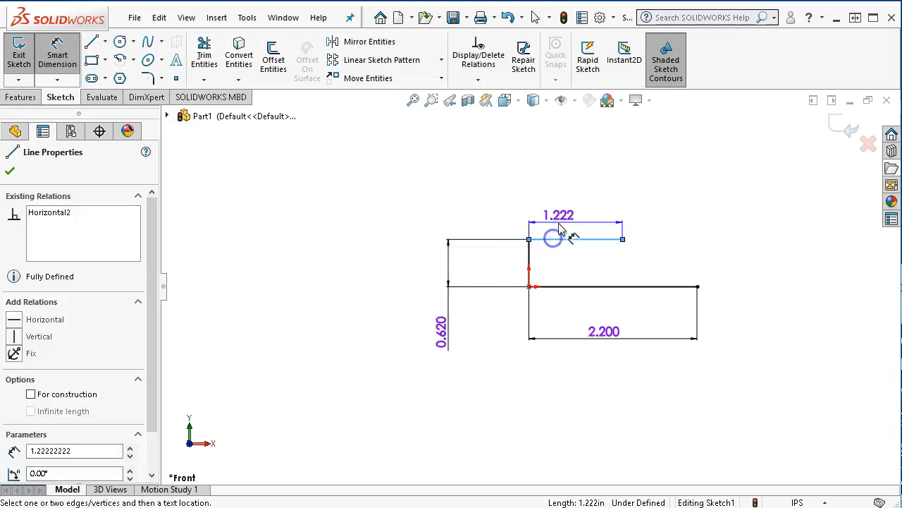
left_click(541, 229)
type("1")
key("Return")
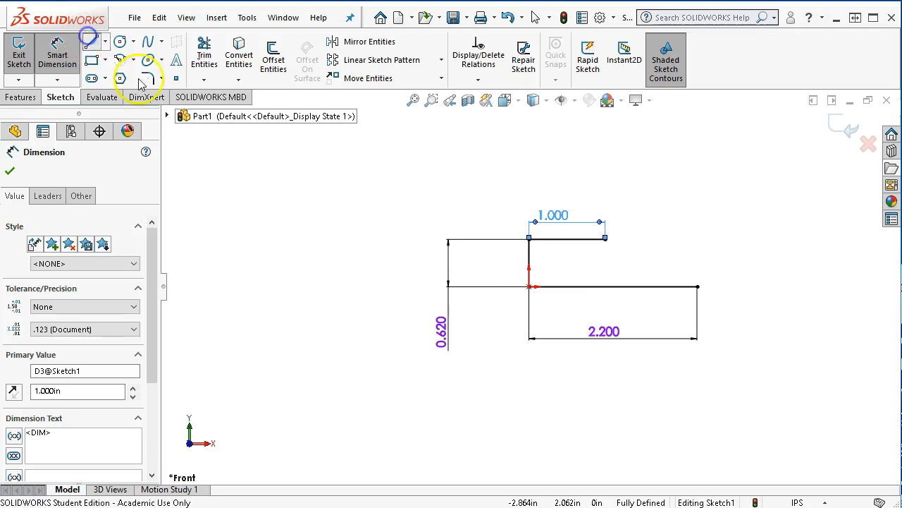
- From the base line's right end, sketch a line about 0.31 in up, one about 0.74 in to the right, and another vertical line up
left_click(91, 42)
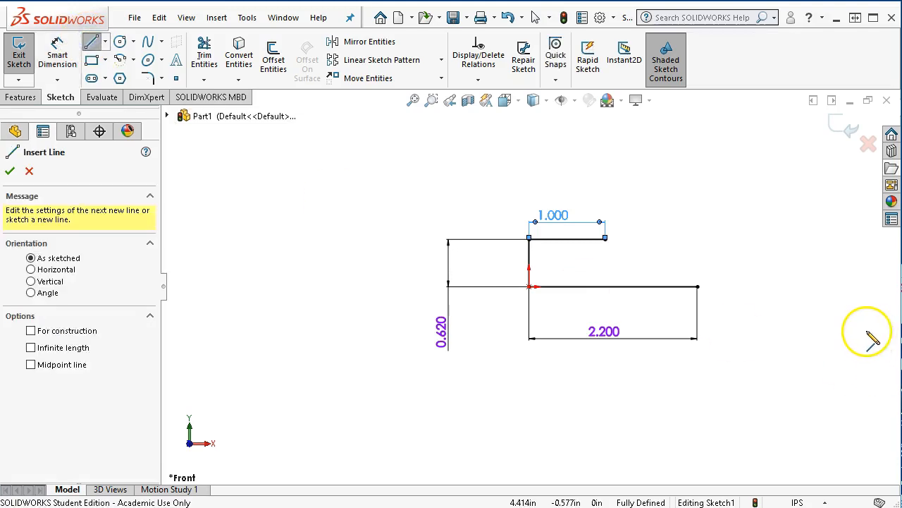
left_click(698, 287)
left_click(698, 263)
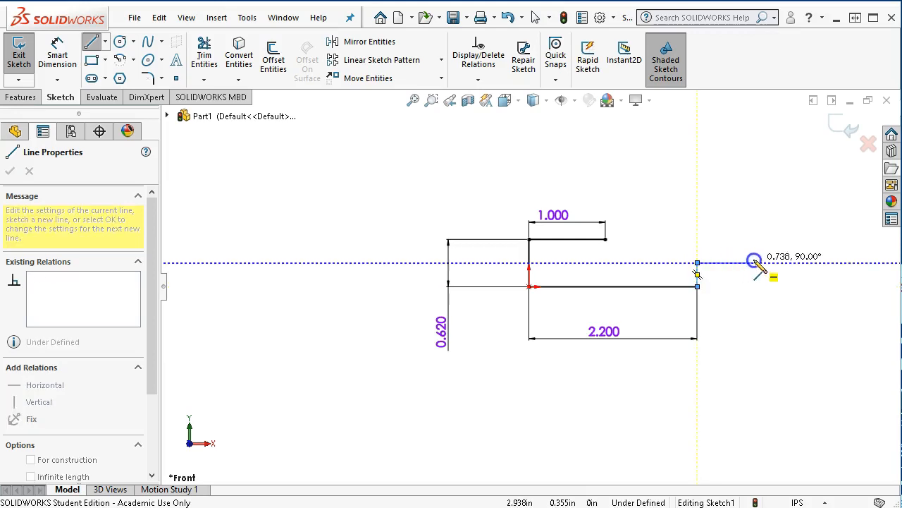
left_click(753, 263)
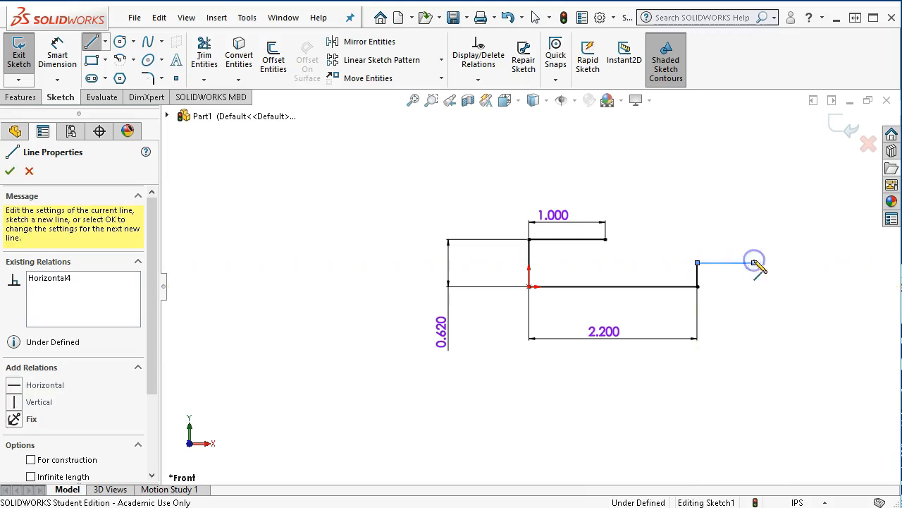
left_click(753, 217)
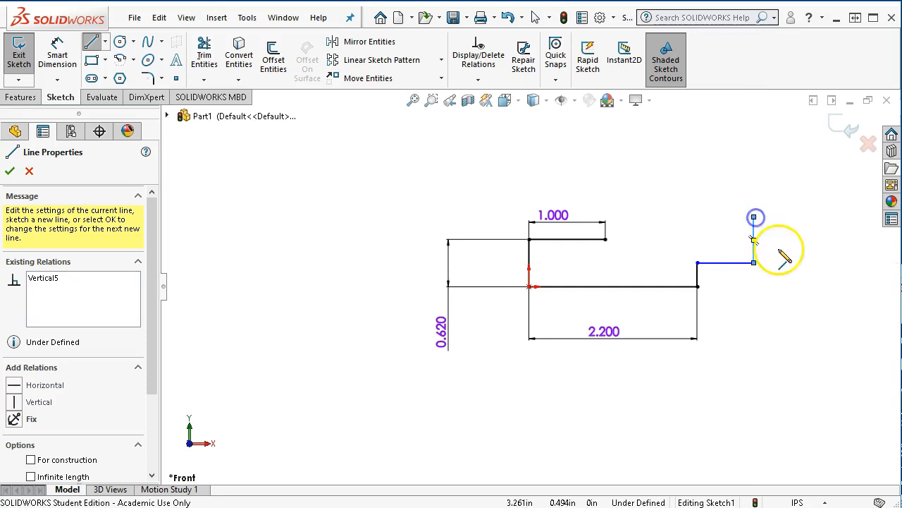
- Dimension the short vertical line at the base line's right end as 0.5 in
right_click(781, 248)
left_click(897, 229)
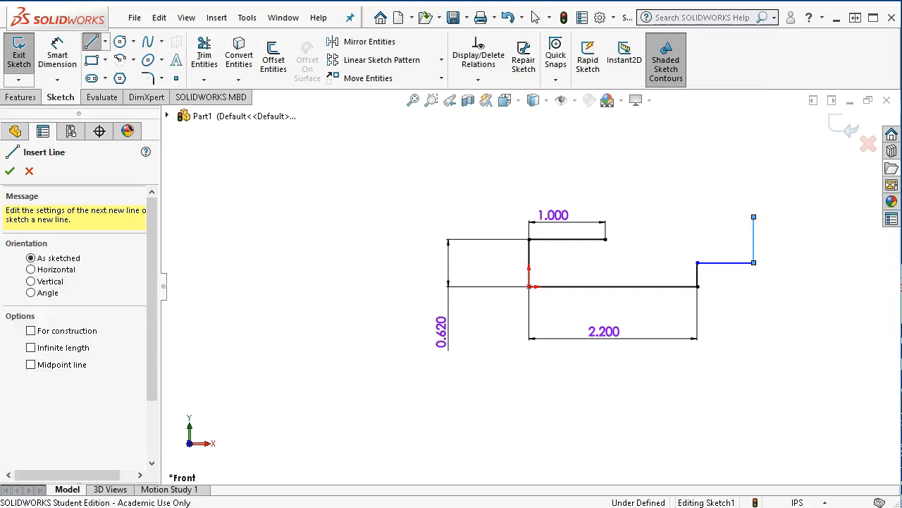
left_click(698, 282)
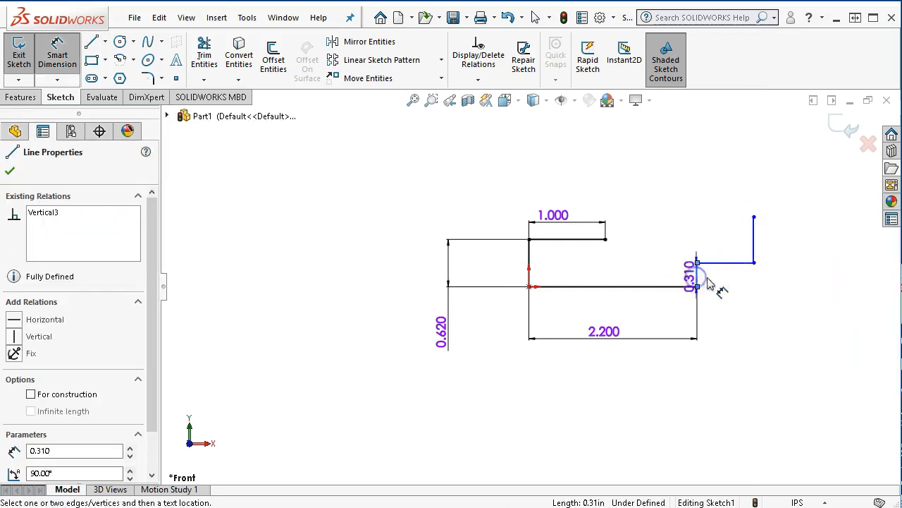
left_click(788, 322)
type(".5")
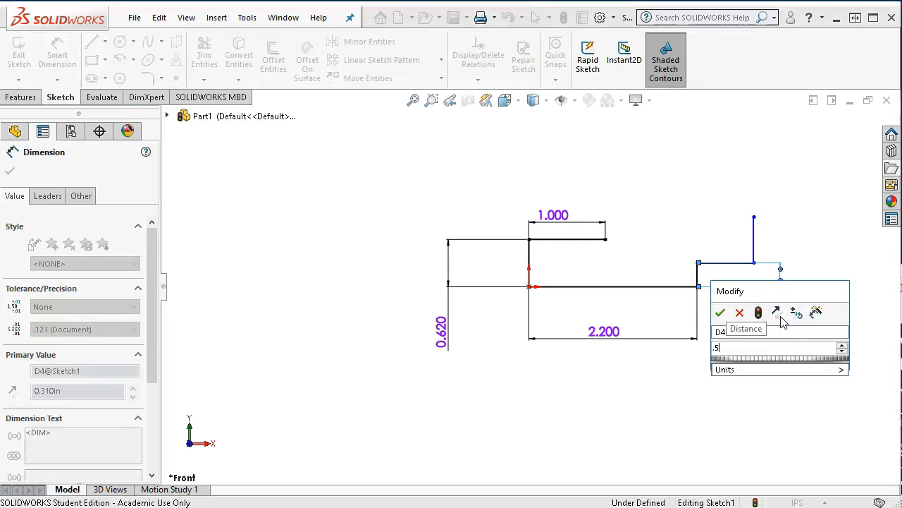
key("Return")
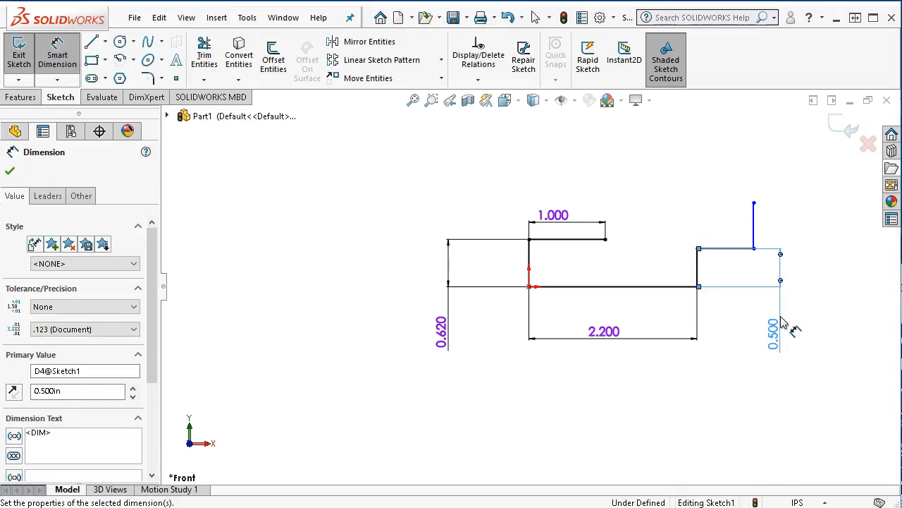
- Dimension the overall width between the leftmost and rightmost vertical lines as 3.3 in
left_click(757, 241)
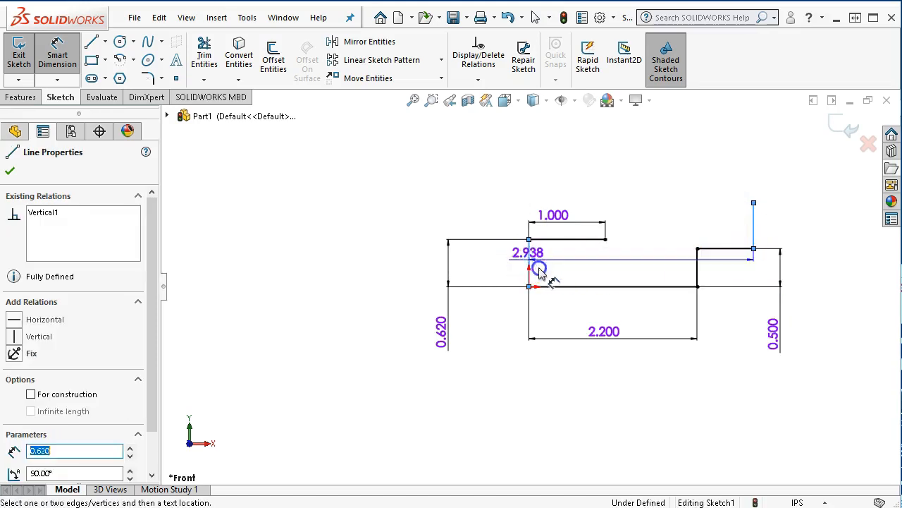
left_click(653, 389)
type("3.")
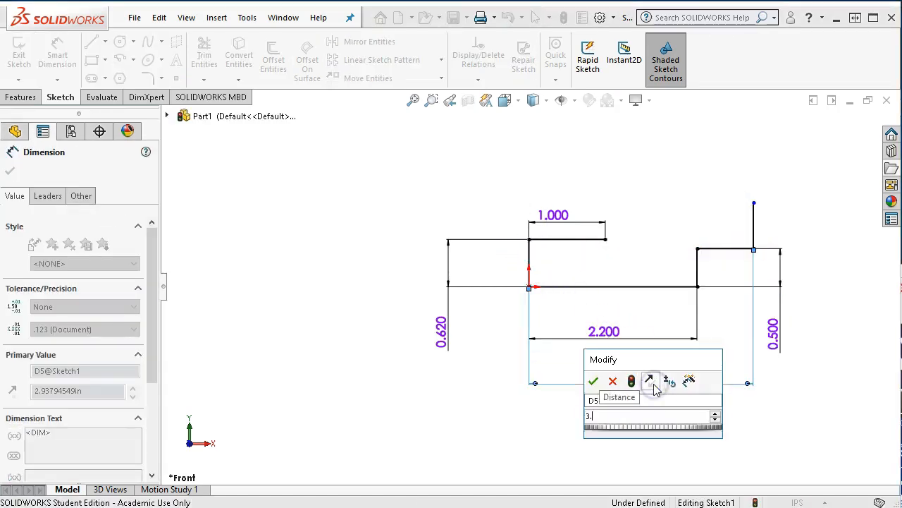
type("3")
key("Return")
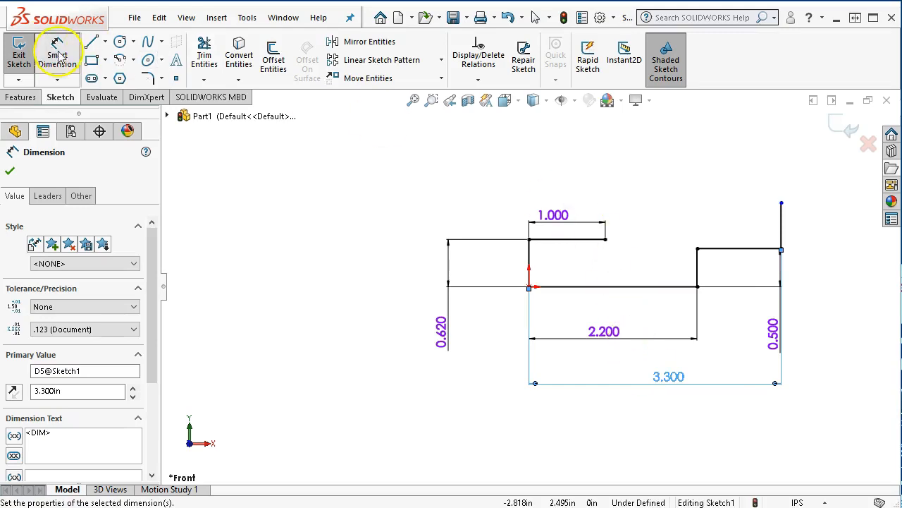
- Sketch a sloped line about 1.18 in long up and leftward from the rightmost vertical line's upper end, and activate Smart Dimension
left_click(90, 43)
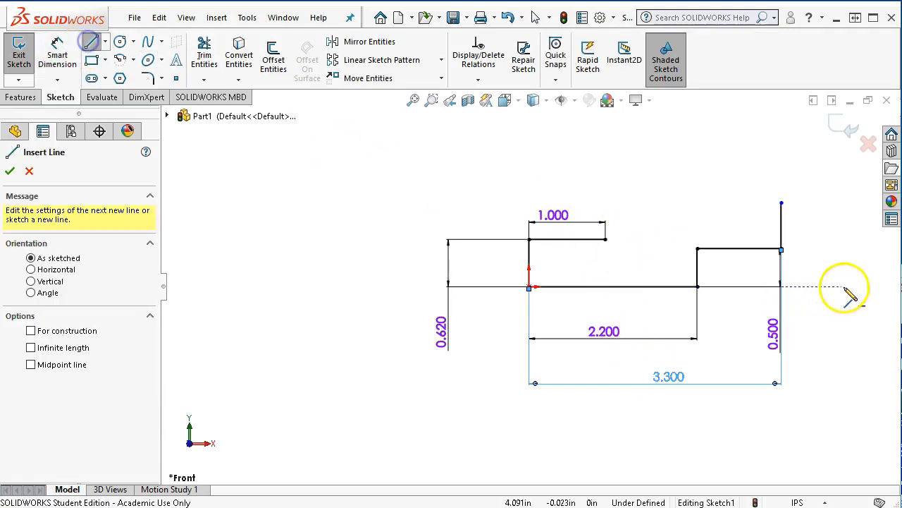
left_click(781, 203)
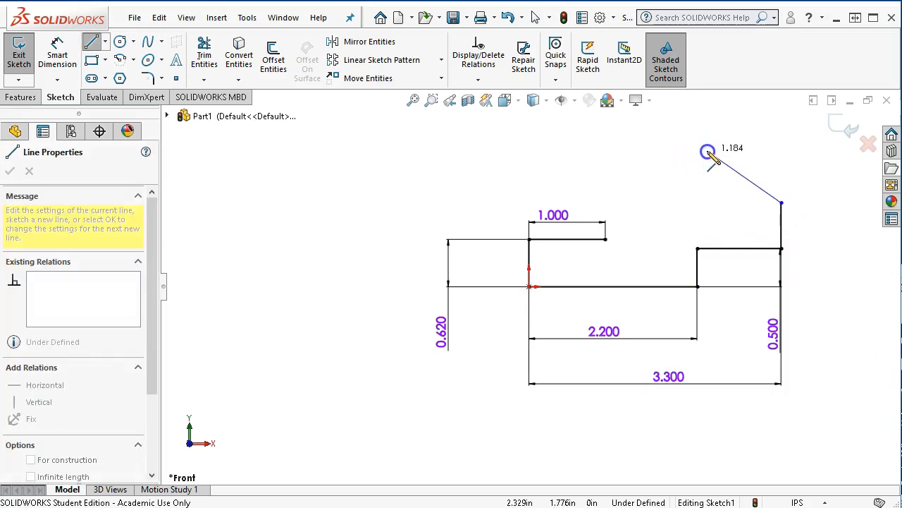
double_click(708, 153)
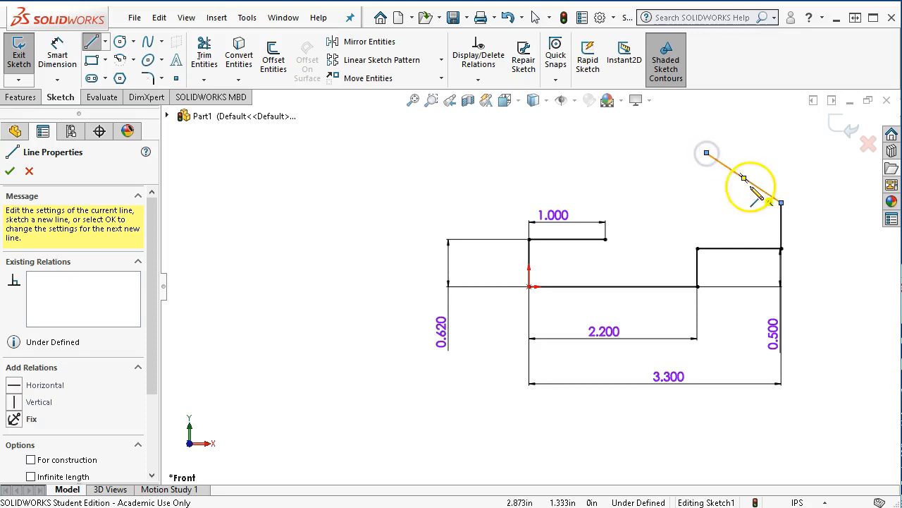
right_click(764, 152)
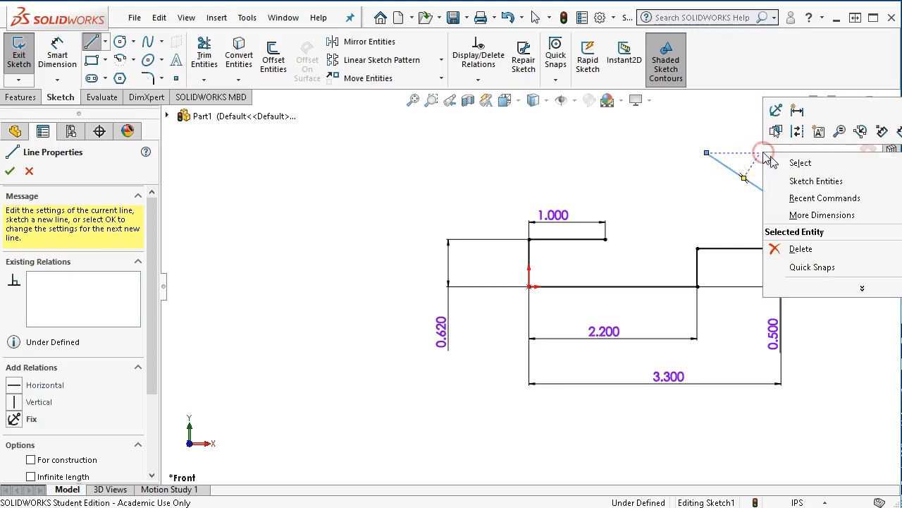
left_click(882, 132)
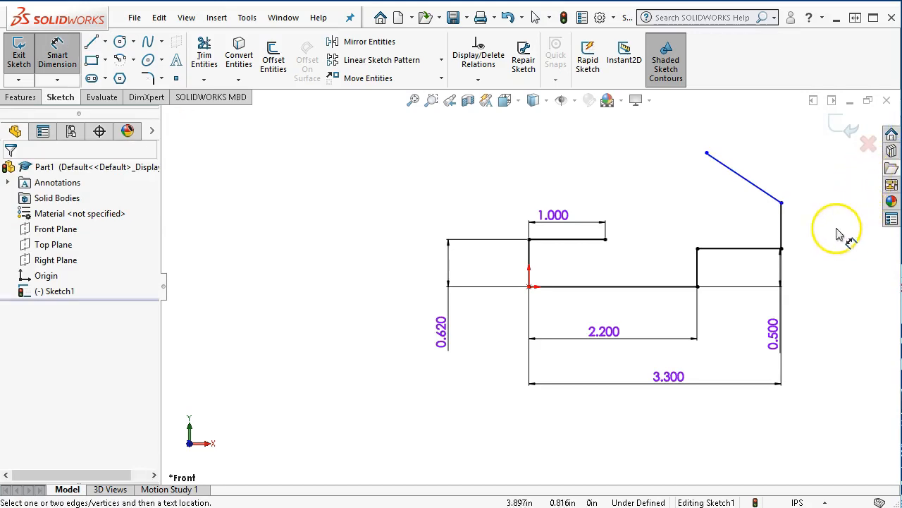
- Dimension the angle between the rightmost vertical line and the sloped line as 60°, and exit Smart Dimension
left_click(781, 218)
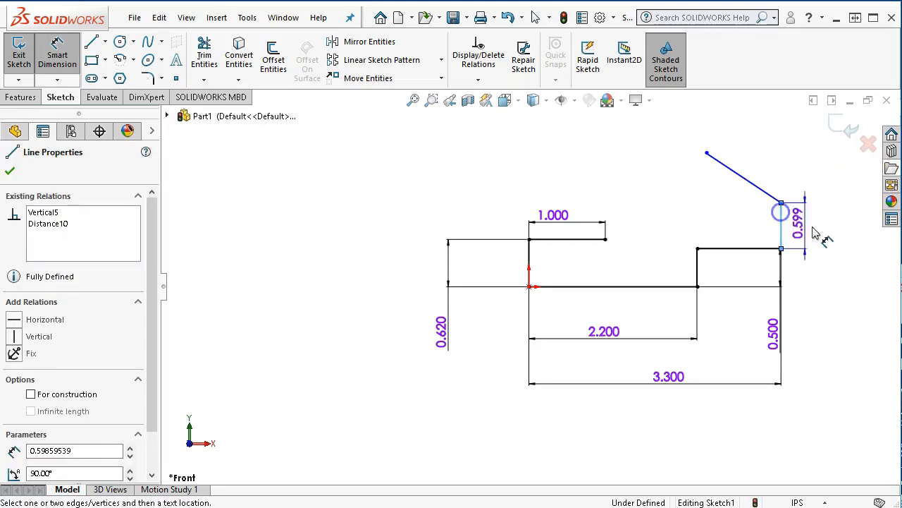
left_click(770, 195)
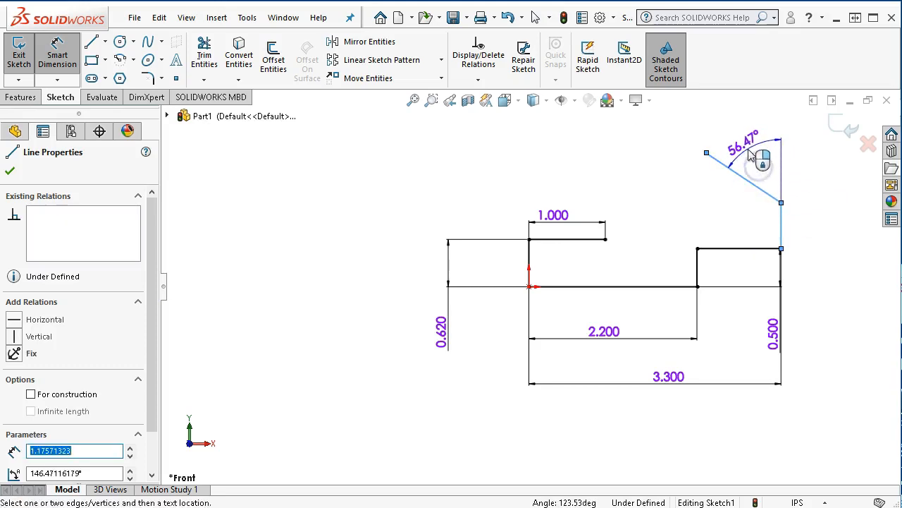
left_click(753, 157)
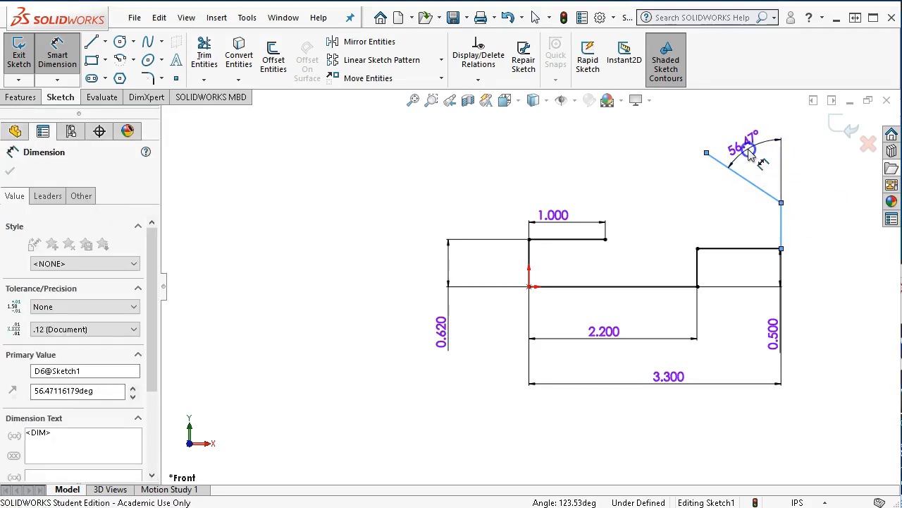
type("60")
key("Return")
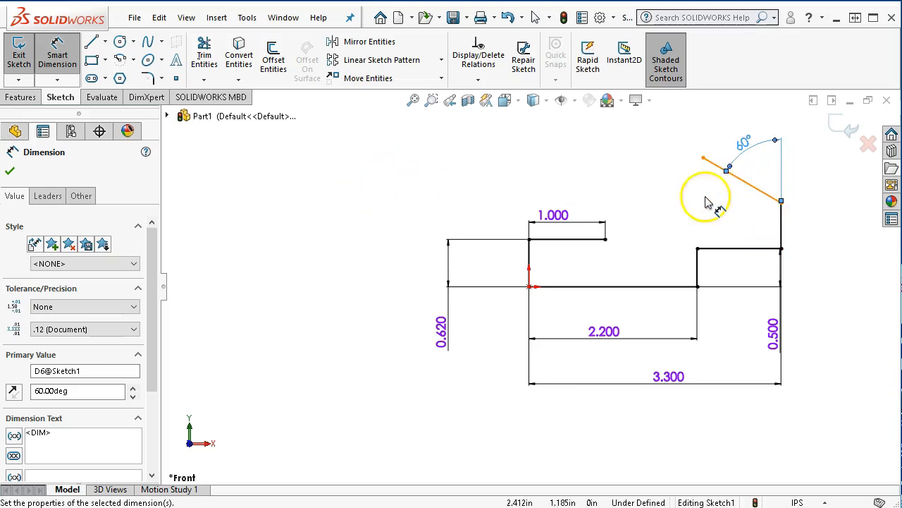
right_click(325, 145)
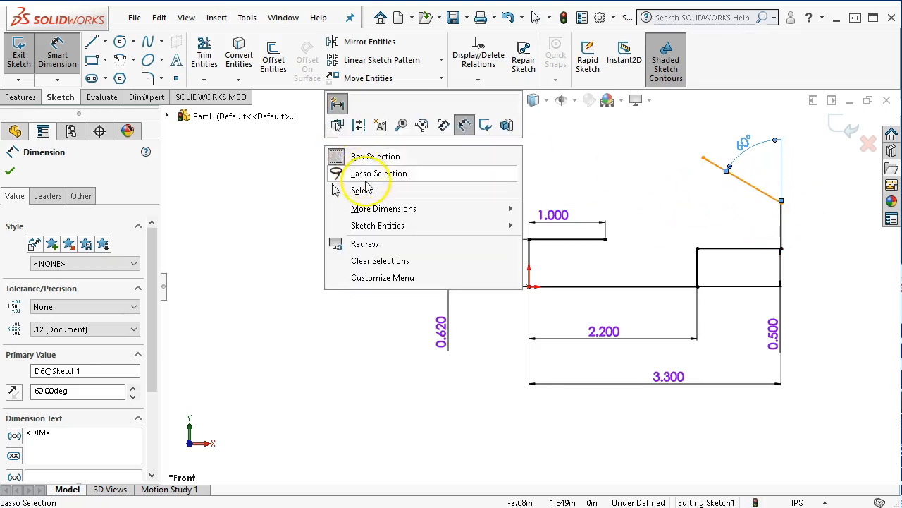
left_click(362, 190)
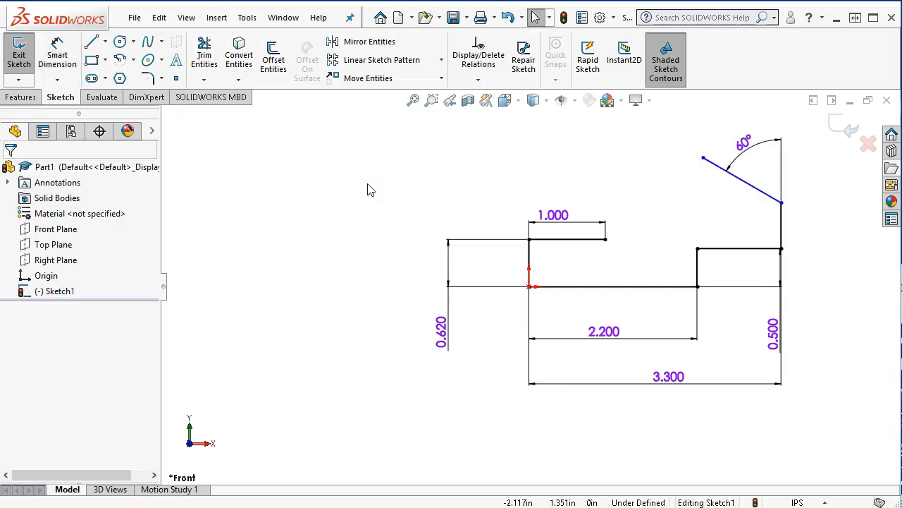
- Consult the exercise drawing and sketch a circle about 0.69 in in radius between the 1 in ledge and the sloped line
left_click_drag(901, 277, 449, 138)
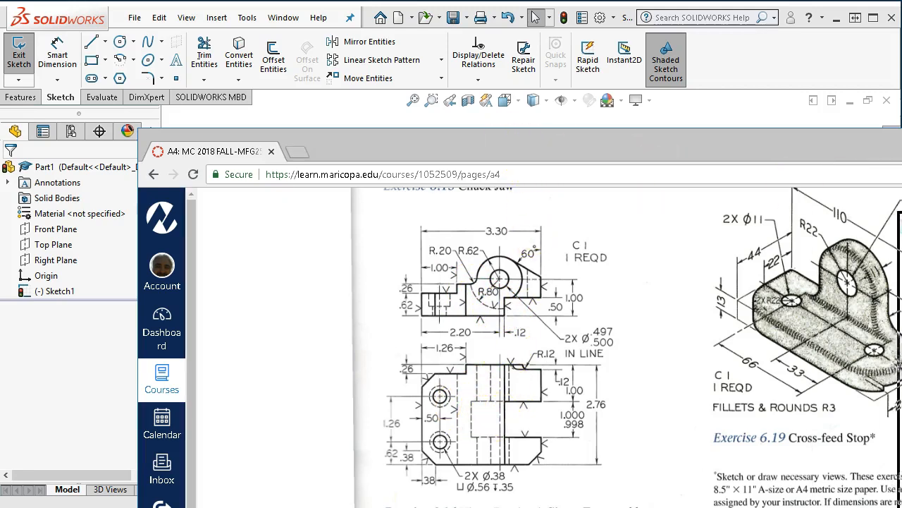
key("alt+Tab")
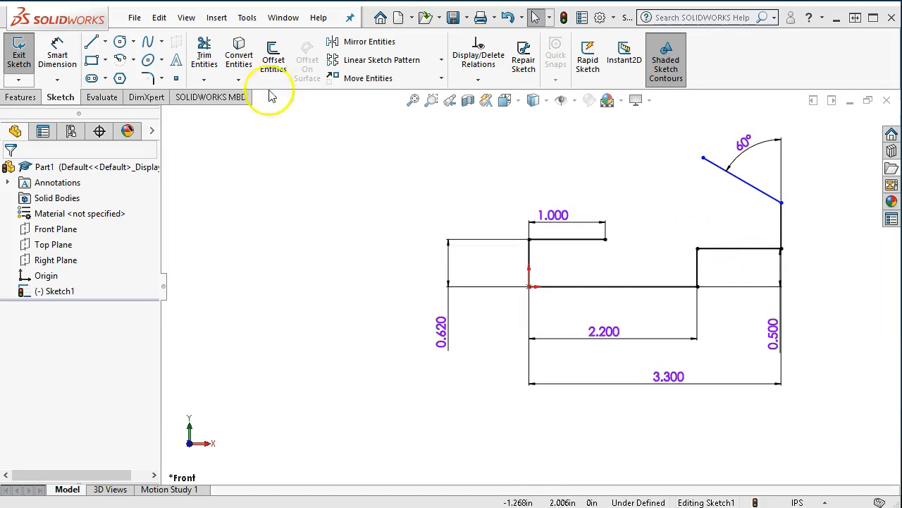
left_click(120, 42)
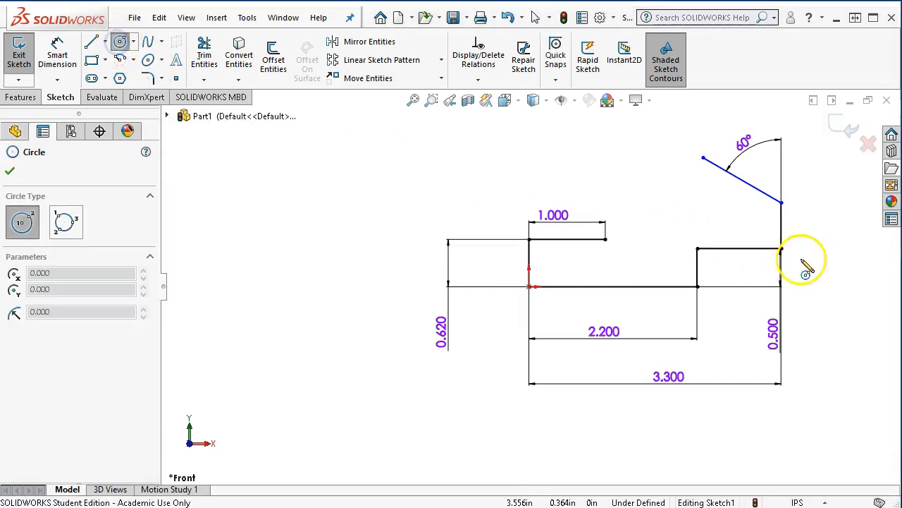
left_click(659, 215)
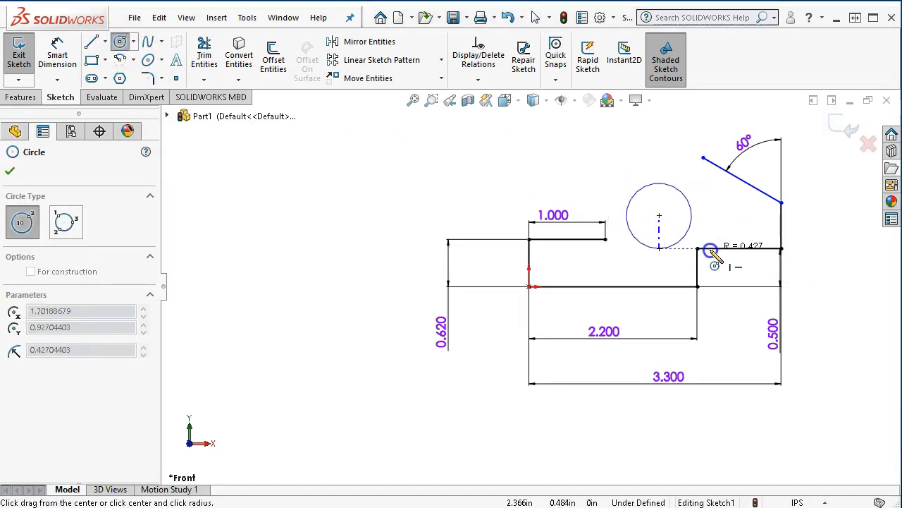
left_click(689, 262)
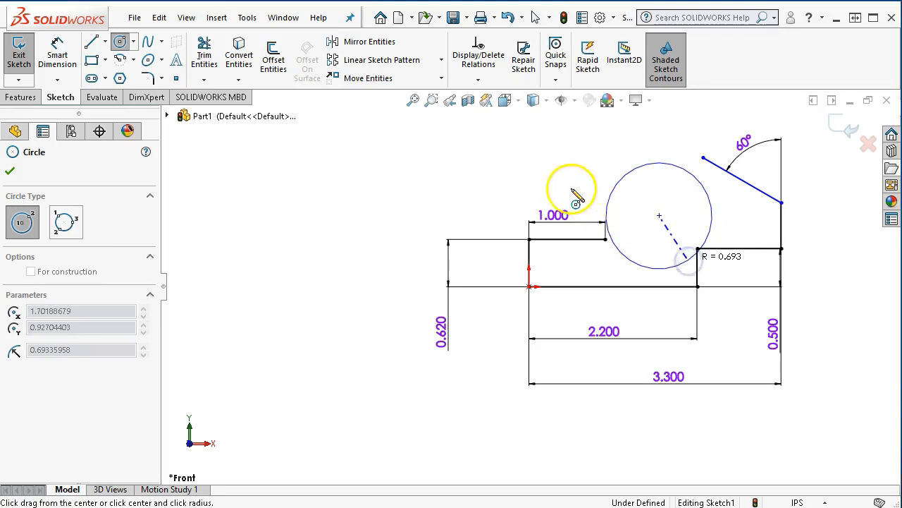
right_click(528, 161)
left_click(666, 138)
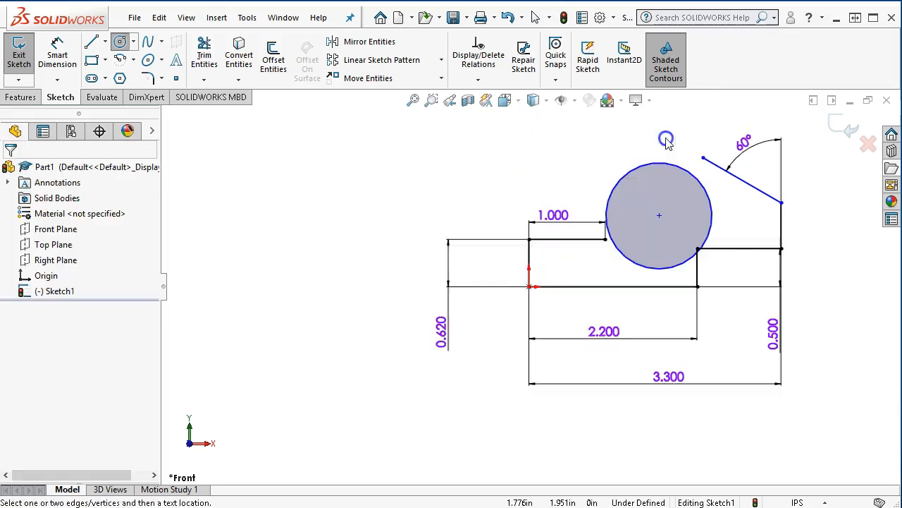
- Add a size dimension to the circle and switch its display from diameter to radius
left_click(629, 175)
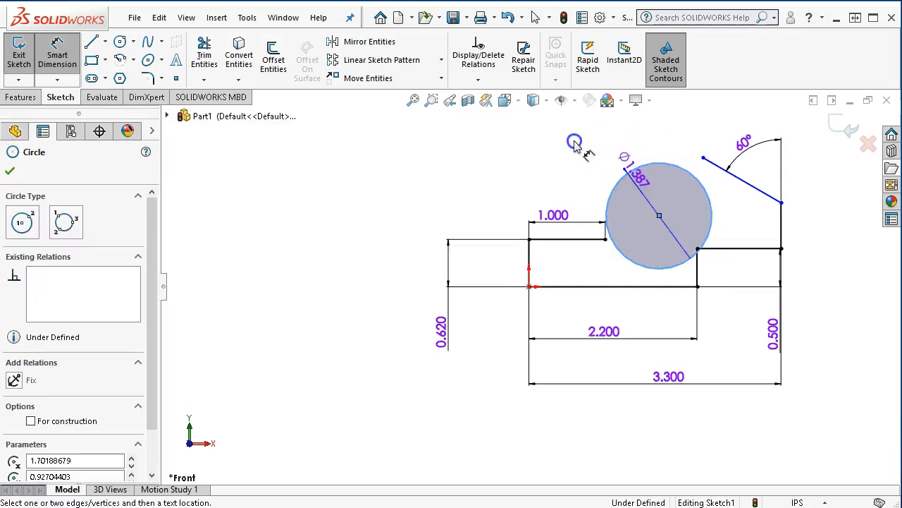
left_click(559, 157)
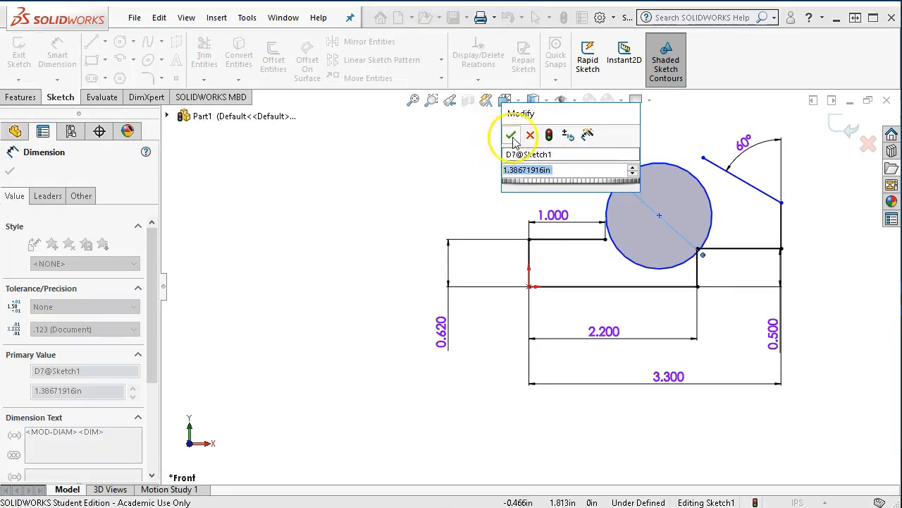
left_click(511, 137)
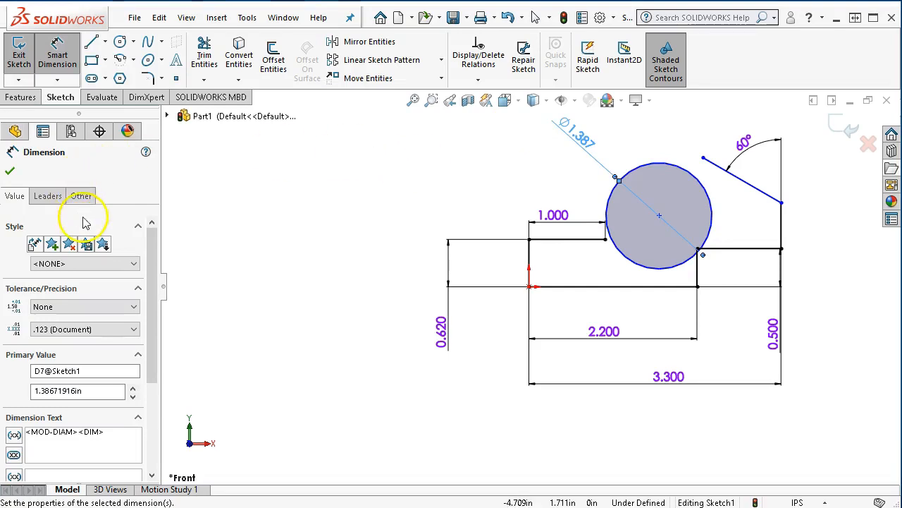
left_click(47, 196)
left_click(58, 289)
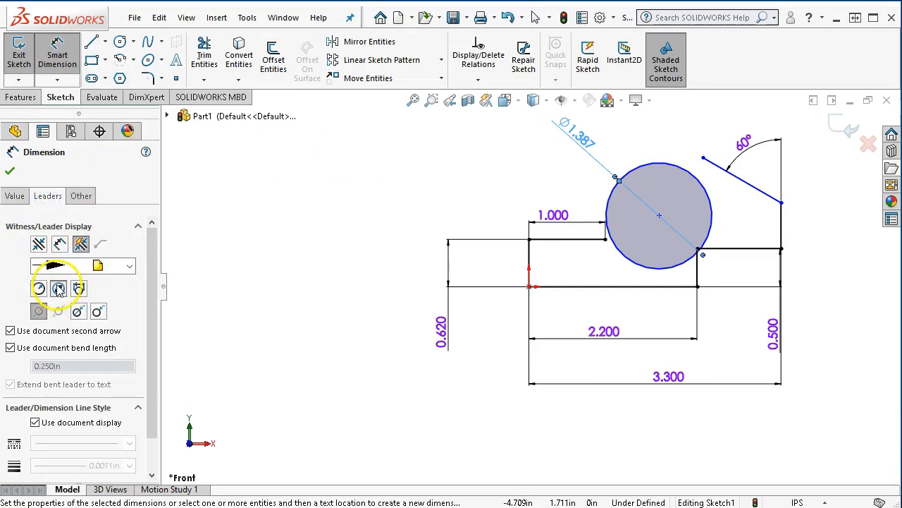
left_click(38, 289)
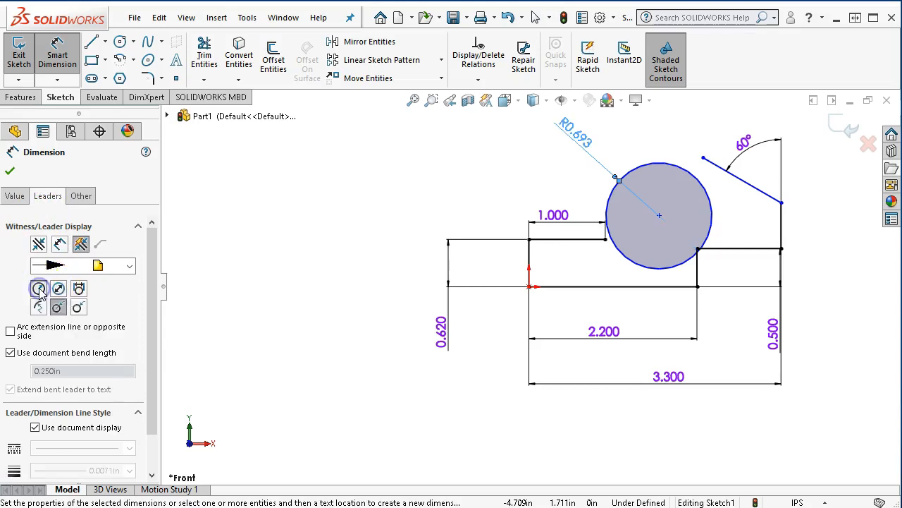
left_click(7, 173)
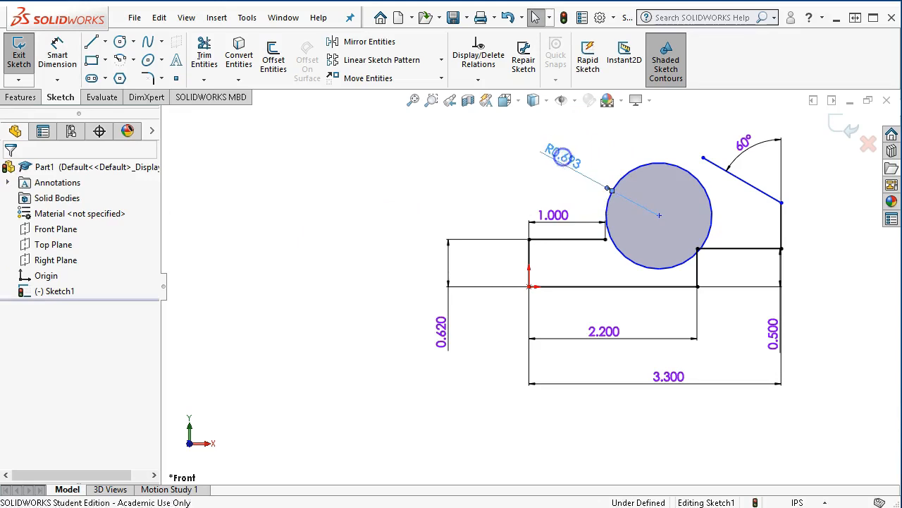
- Set the circle's radius to 0.62 in
double_click(562, 156)
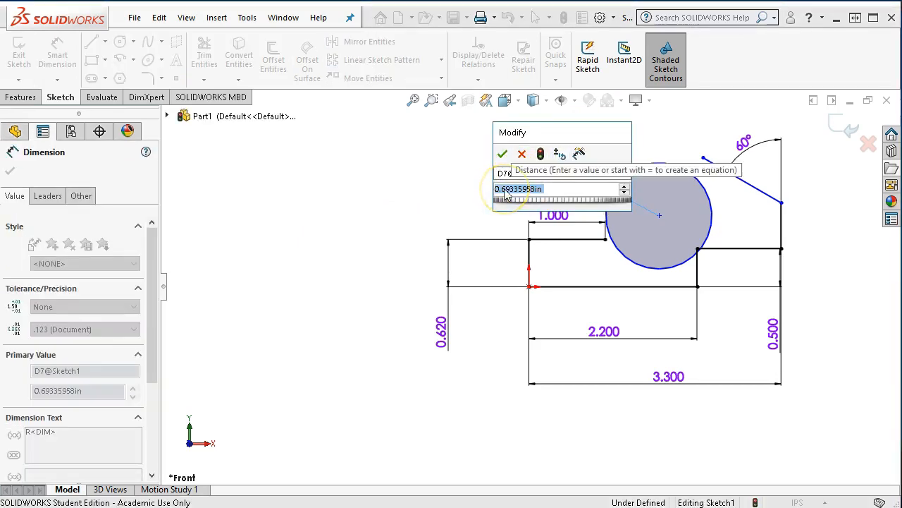
type(".62")
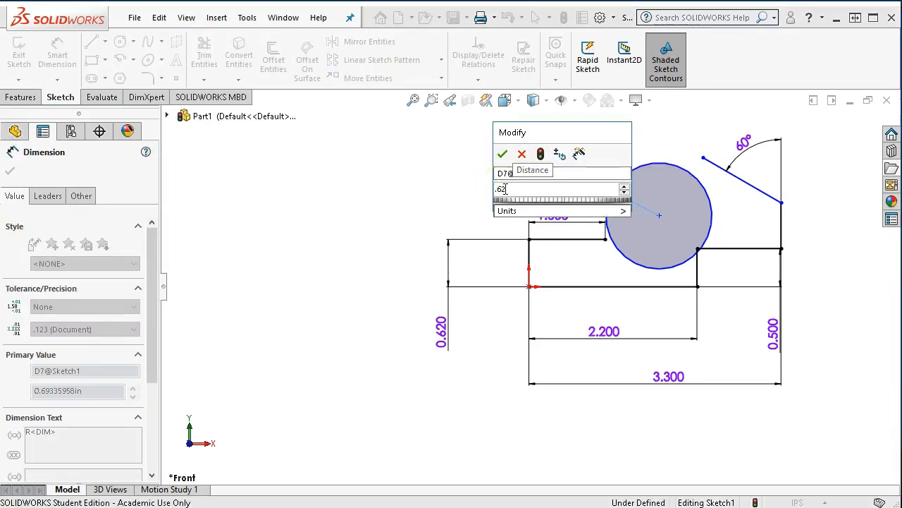
key("Return")
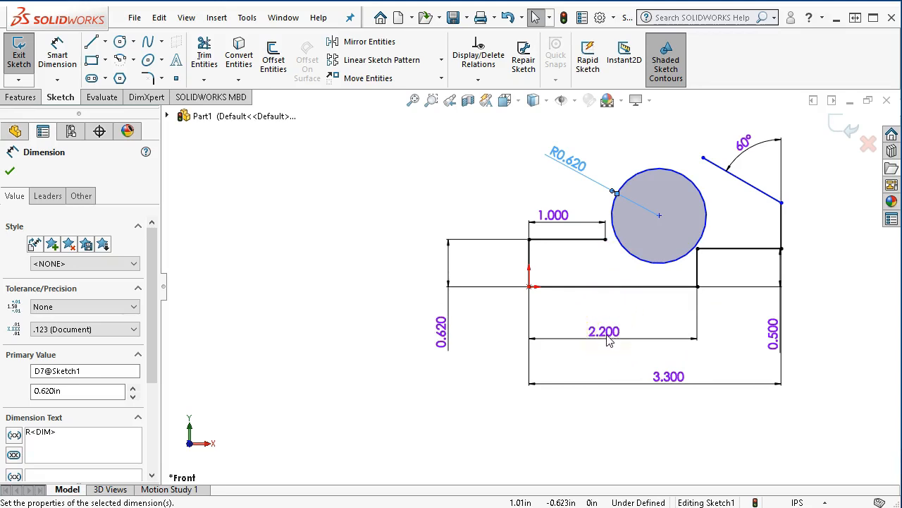
- Reattach the 2.2 in horizontal dimension from the base line's right end to the circle's center
left_click(663, 280)
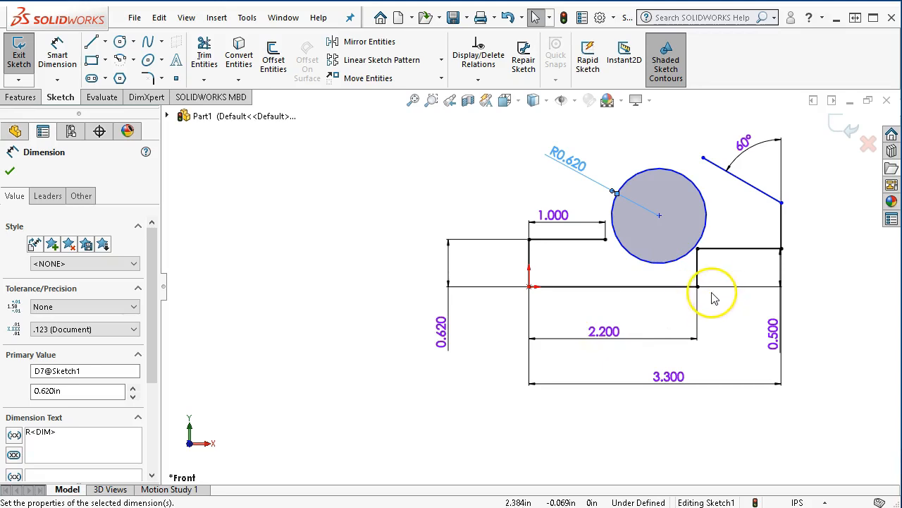
left_click(597, 328)
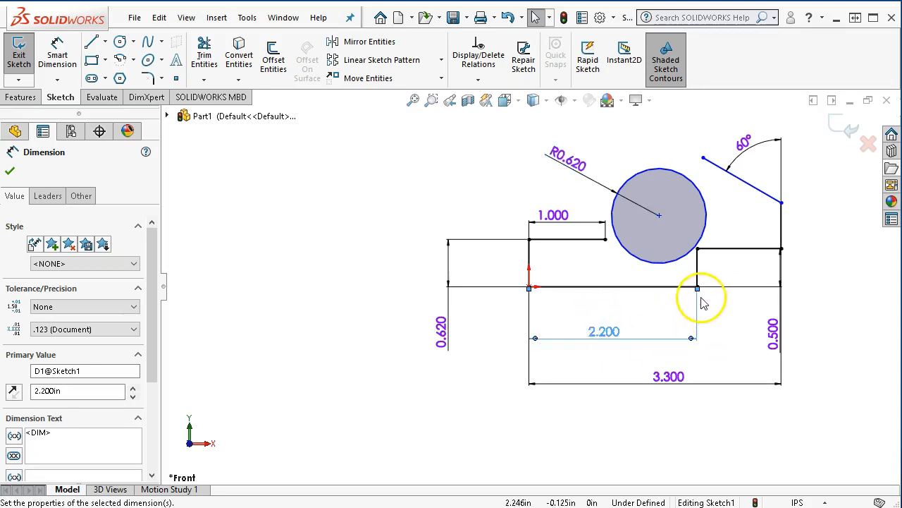
left_click_drag(698, 290, 665, 236)
left_click_drag(673, 276, 670, 259)
left_click(721, 308)
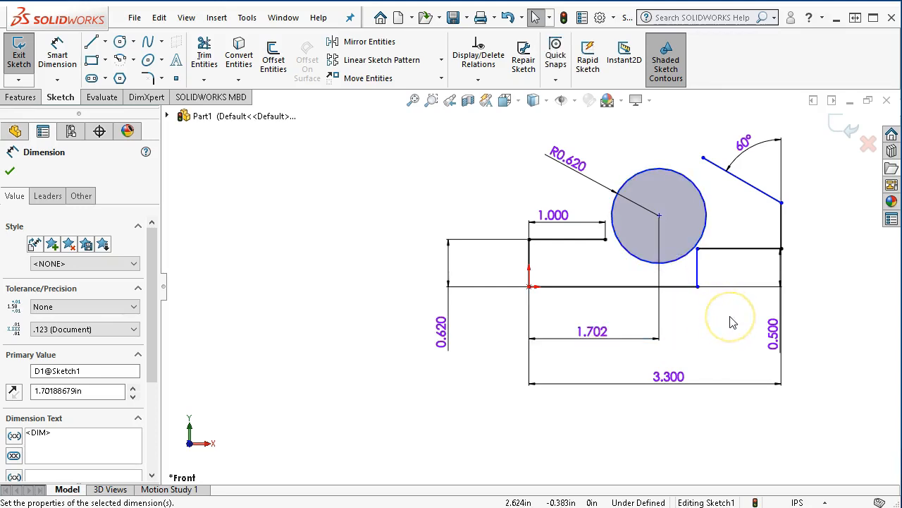
- Set the horizontal distance from the origin to the circle's center to 2.2 in
left_click(600, 340)
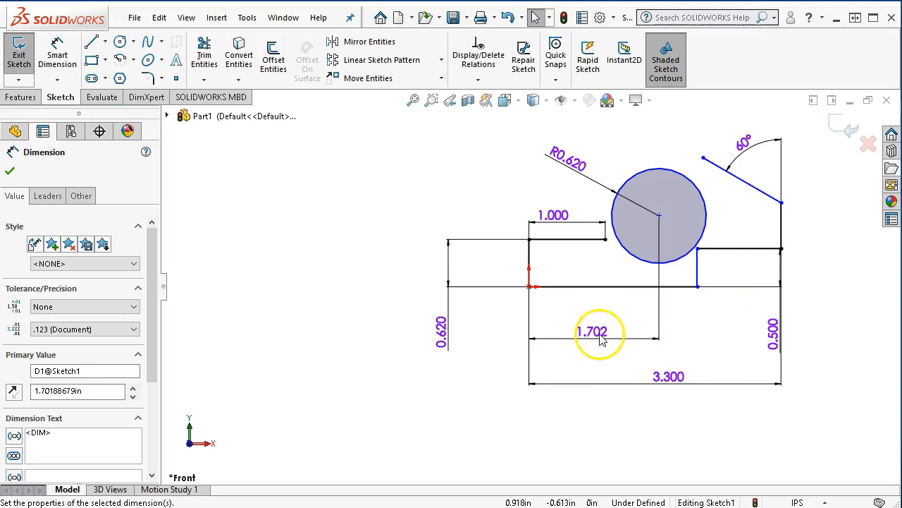
double_click(600, 340)
type("2")
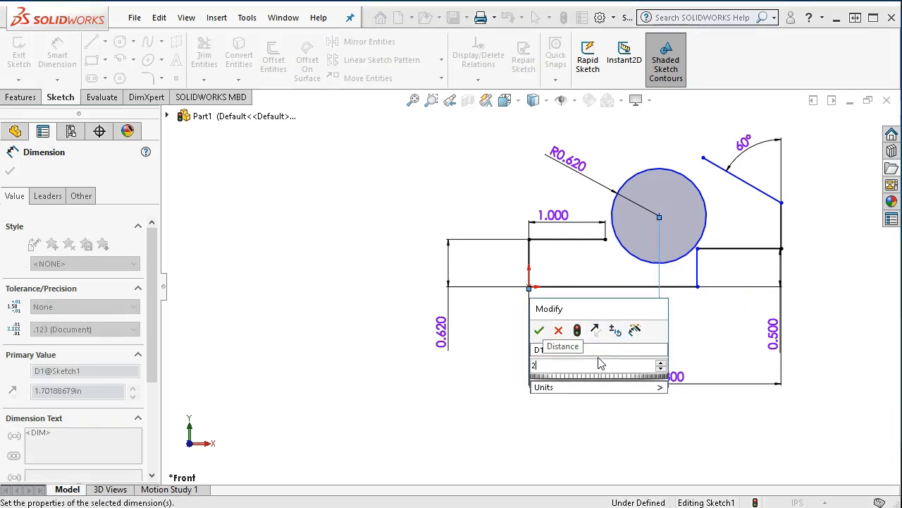
type("2.2")
key("Return")
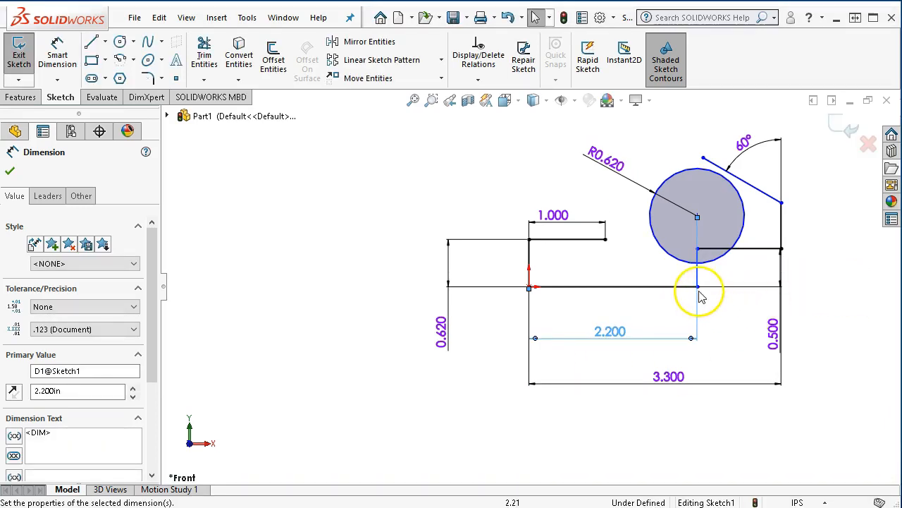
- Move the short vertical line to the right of the circle's center and dimension their horizontal offset as 0.12 in
left_click_drag(698, 288, 720, 289)
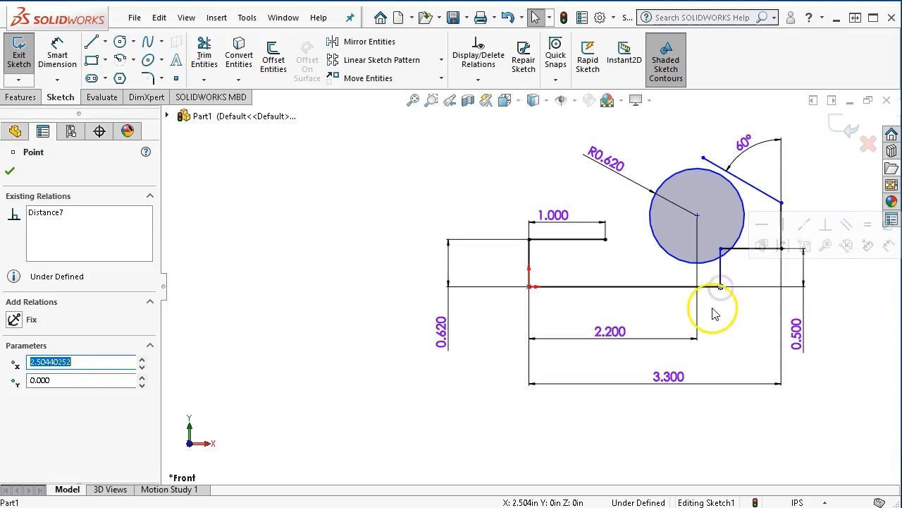
left_click(45, 46)
left_click(674, 258)
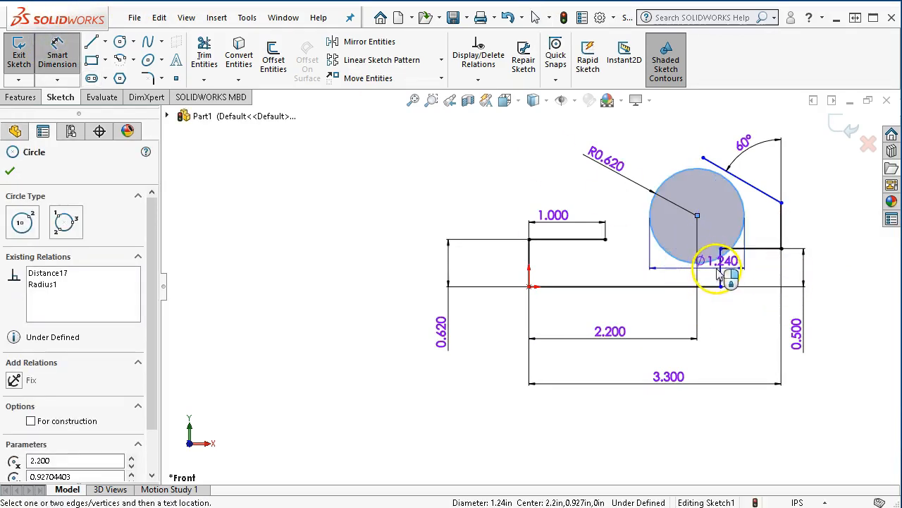
left_click(721, 271)
left_click(745, 323)
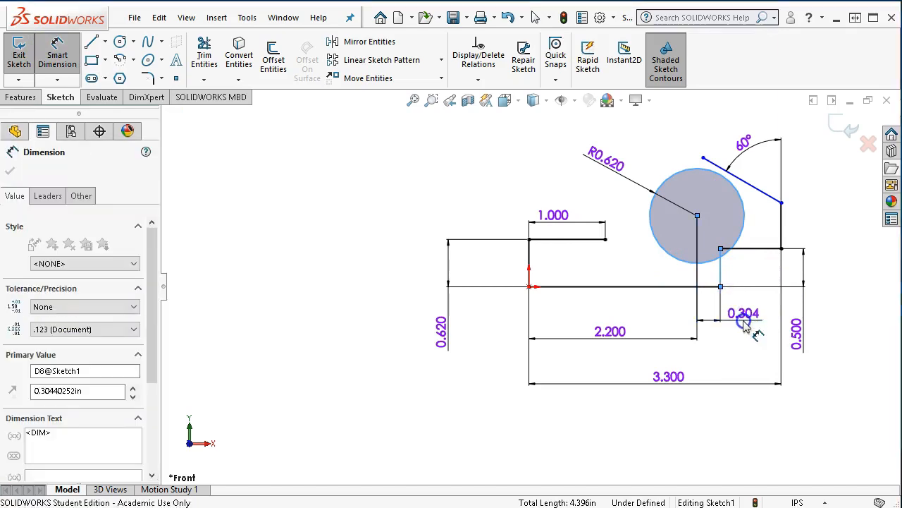
type(".12")
key("Return")
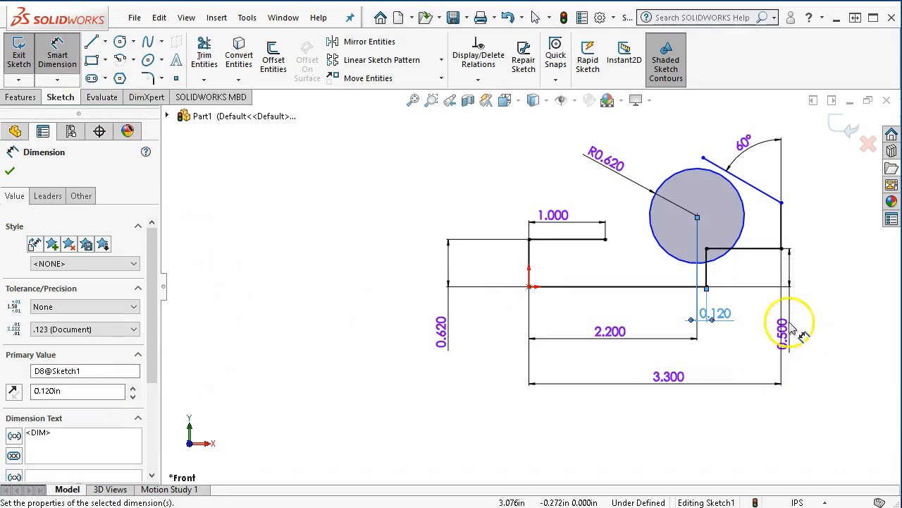
- Dimension the height of the circle's center above the base line as 1 in
left_click(662, 286)
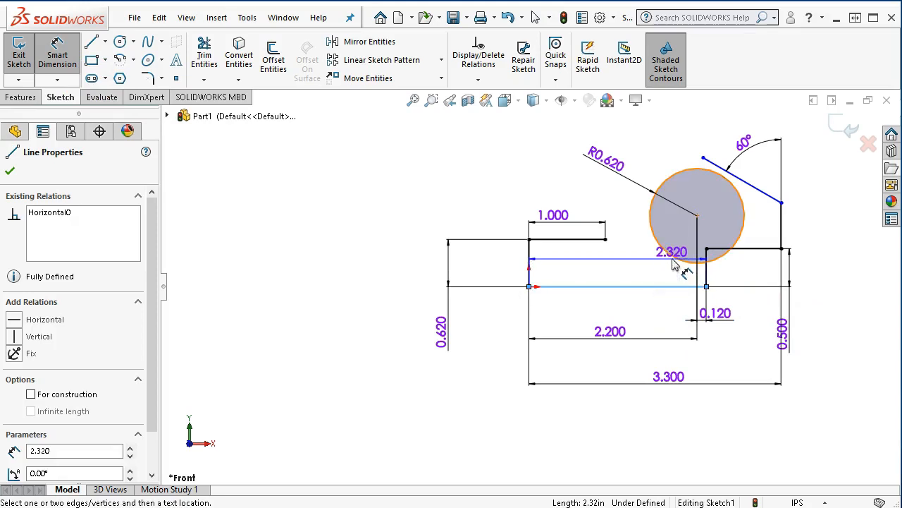
left_click(673, 260)
left_click(830, 265)
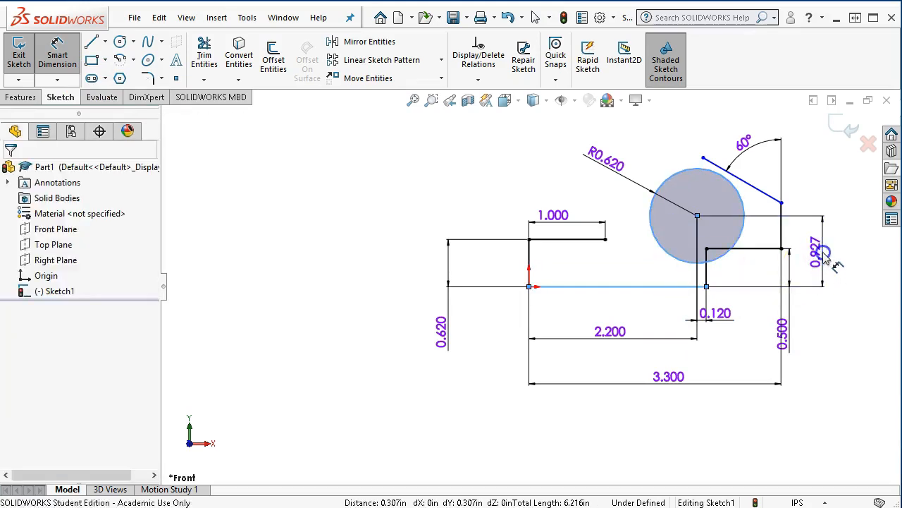
type("1.")
key("Return")
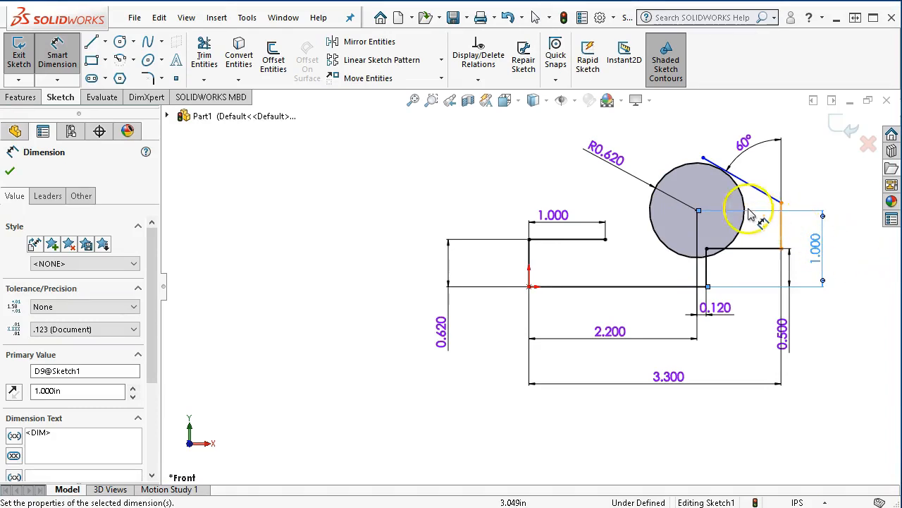
right_click(393, 143)
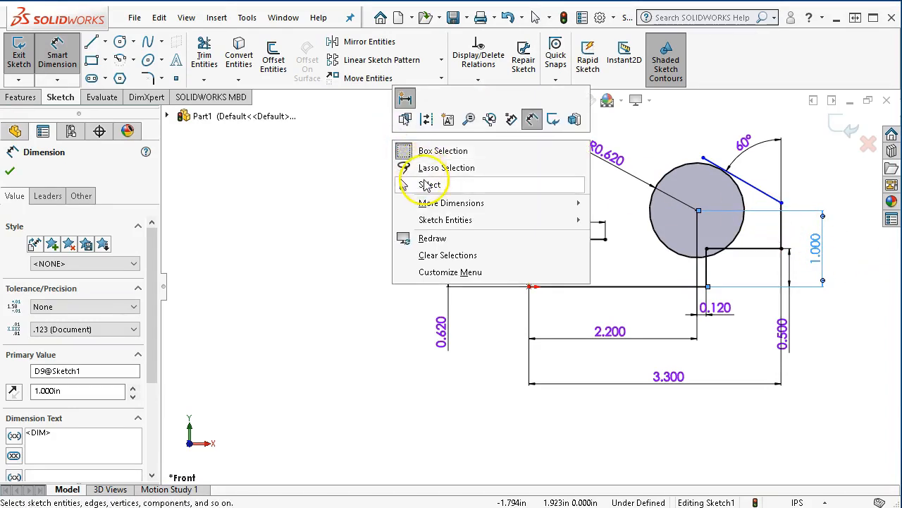
- Sketch a vertical line about 0.19 in up from the 1 in ledge's right end, continuing with a horizontal line to the circle
left_click(426, 183)
left_click(91, 42)
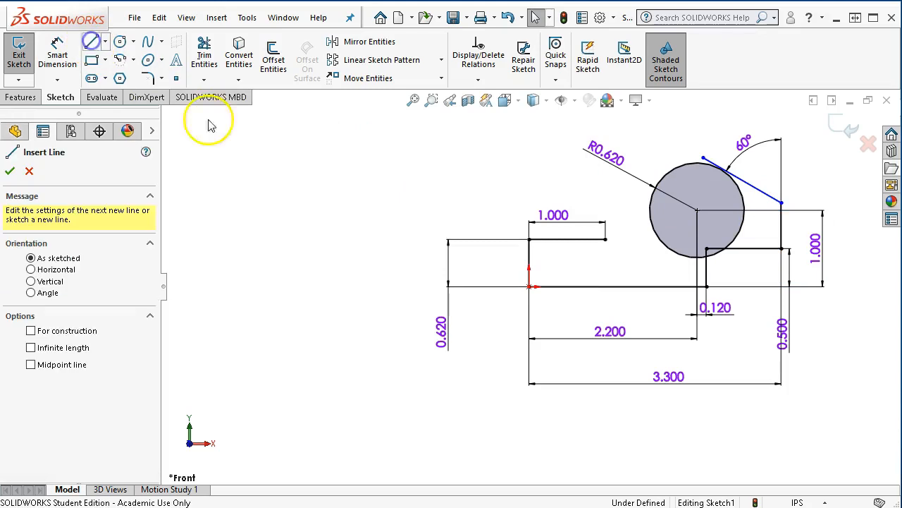
left_click(605, 240)
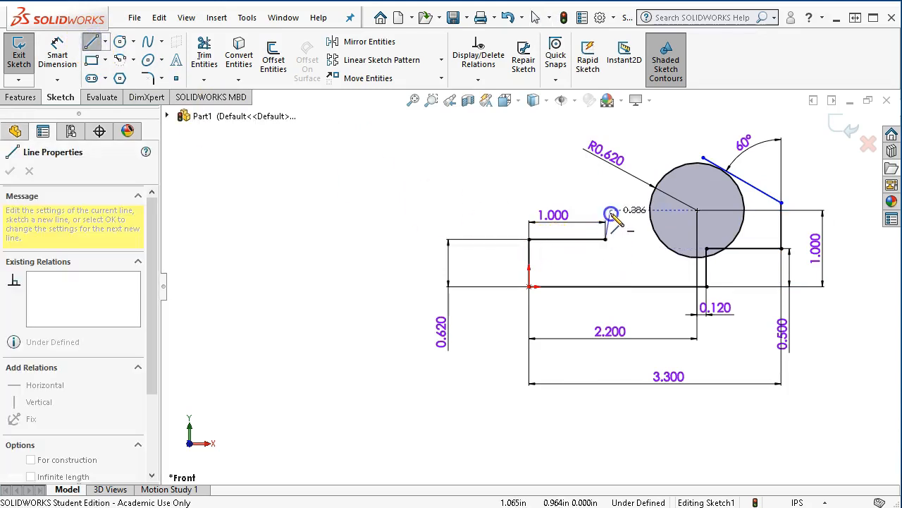
left_click(604, 210)
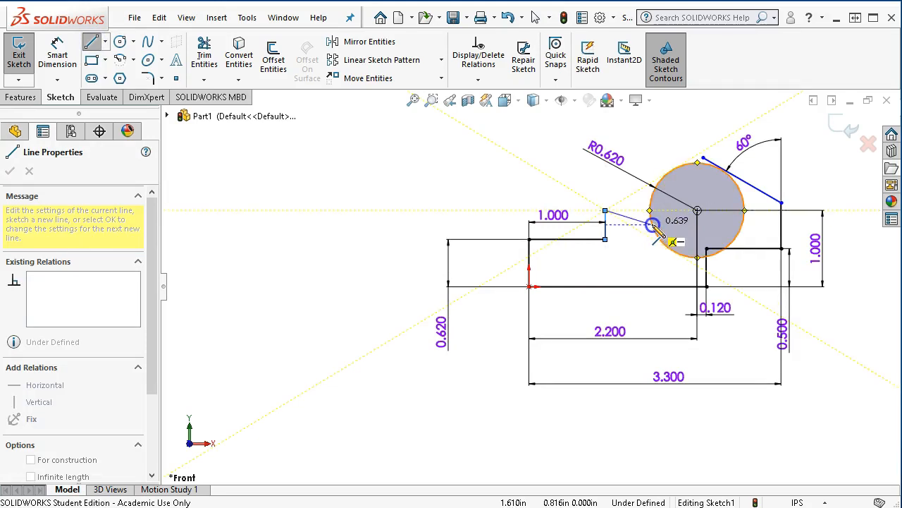
left_click(652, 225)
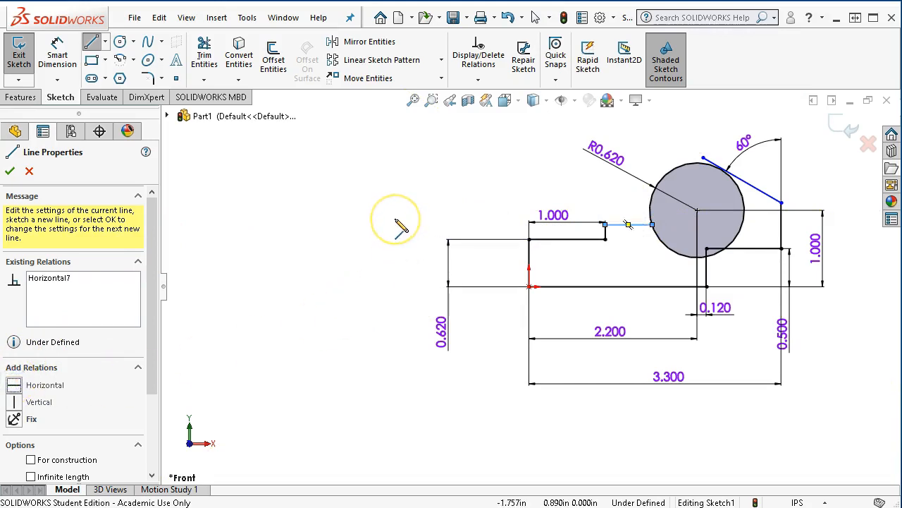
- Dimension the short vertical line above the 1 in ledge as 0.26 in
right_click(393, 181)
left_click(534, 157)
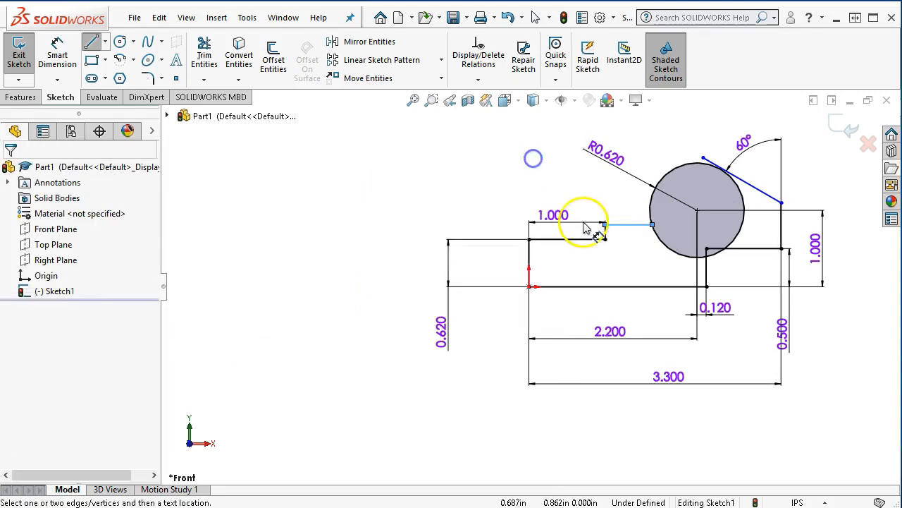
left_click(604, 232)
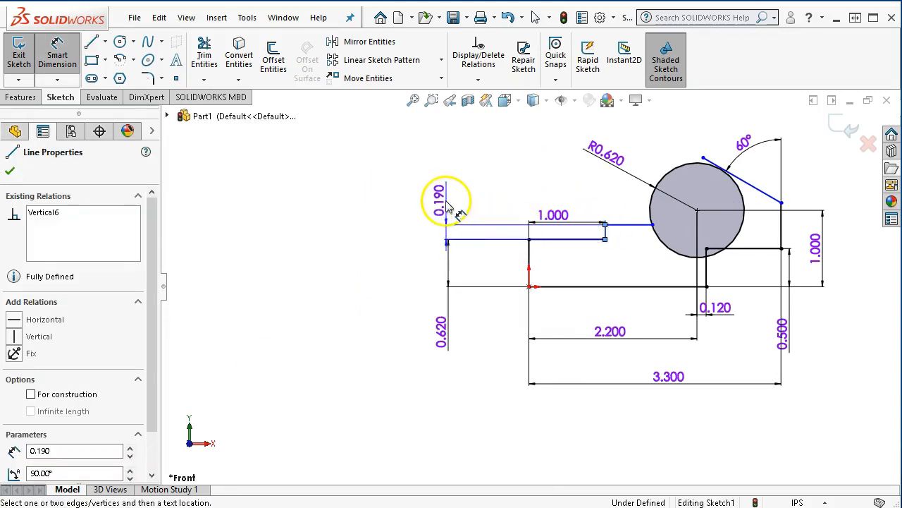
left_click(444, 201)
type(".26")
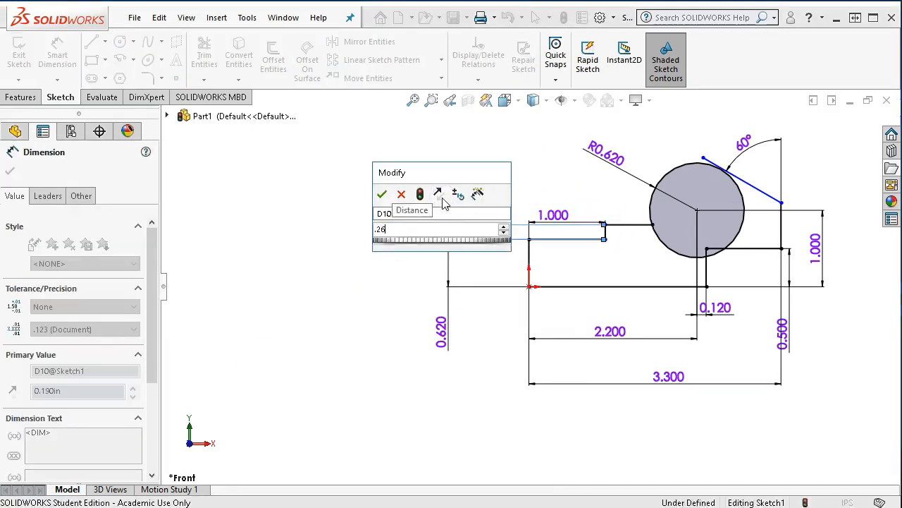
key("Return")
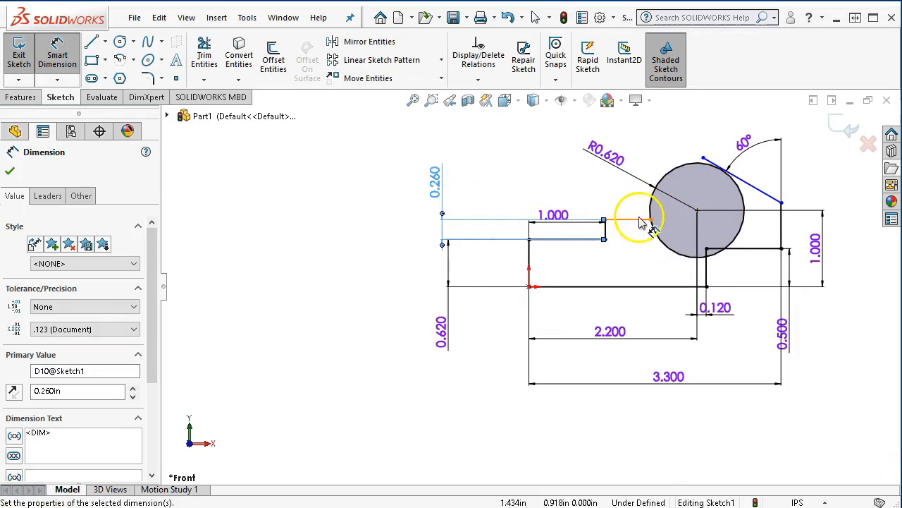
- Sketch a vertical tangent line about 0.34 in long downward from the circle's left quadrant point
scroll(647, 216, "down", 2)
scroll(648, 216, "down", 2)
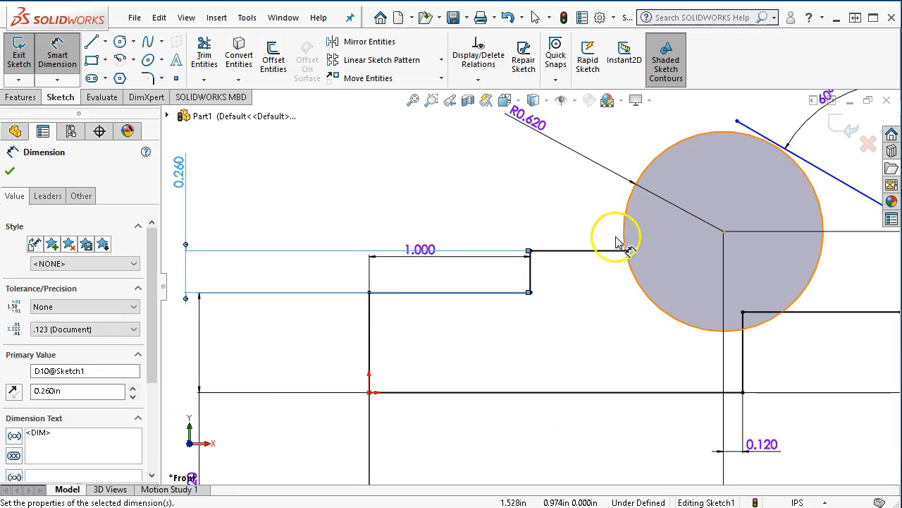
scroll(622, 237, "up", 4)
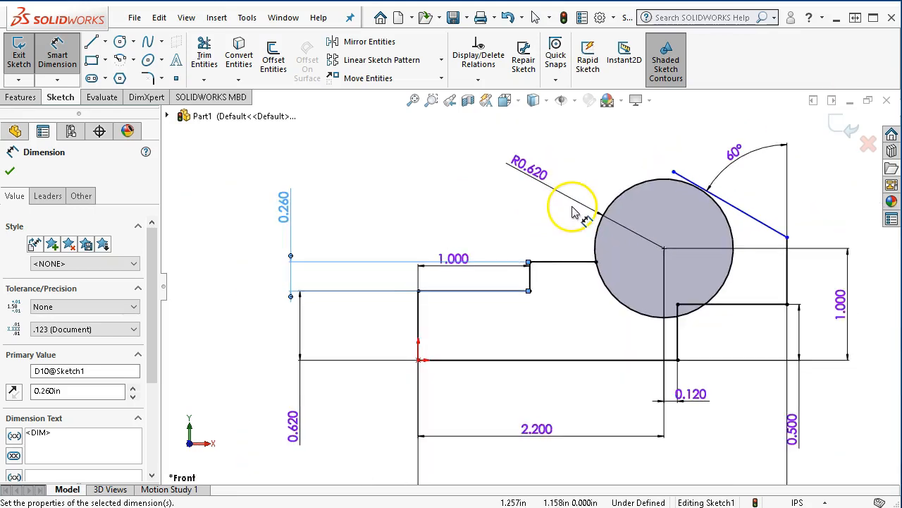
left_click(91, 42)
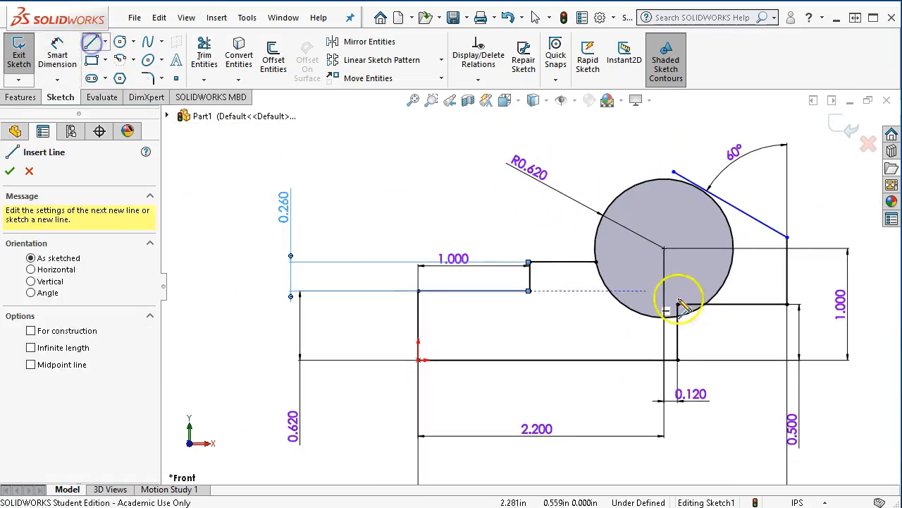
scroll(705, 302, "down", 2)
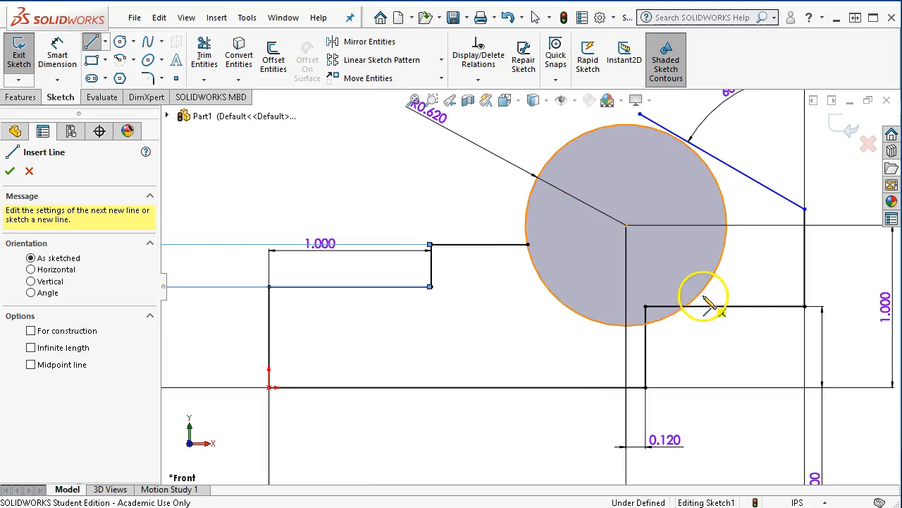
left_click(526, 225)
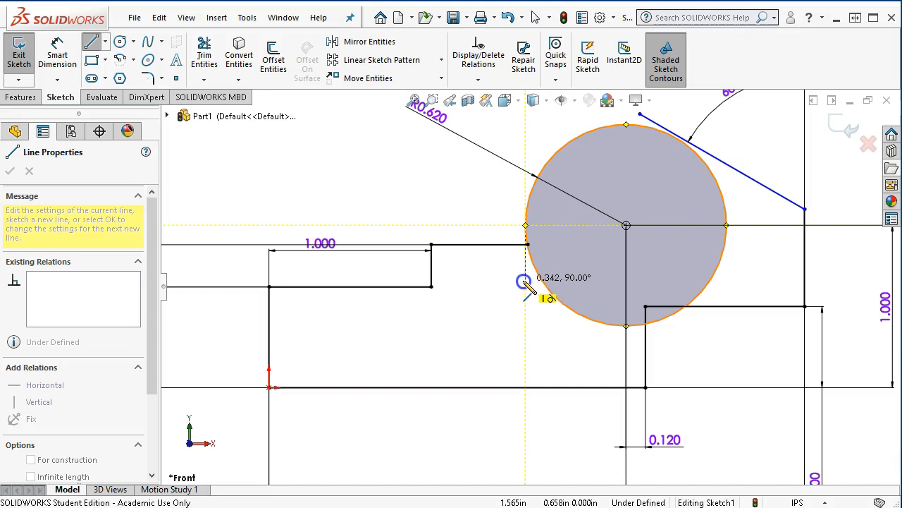
left_click(525, 280)
right_click(476, 211)
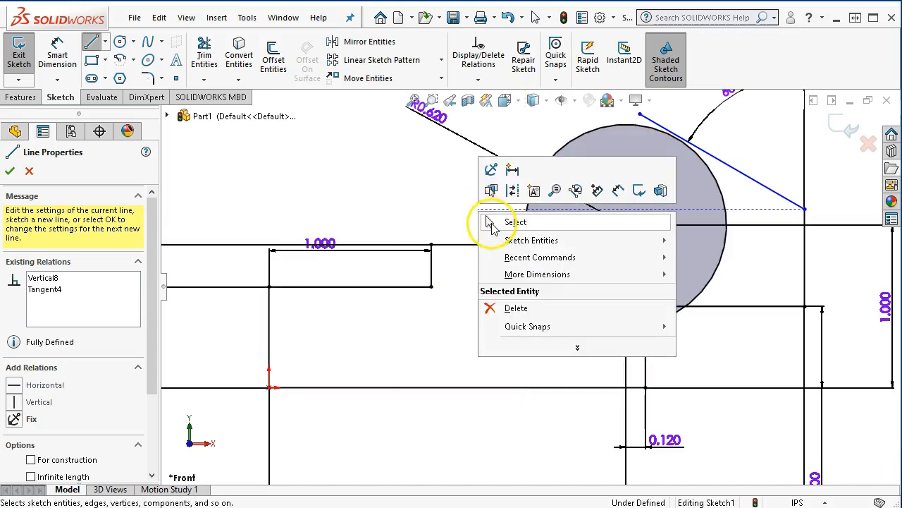
left_click(501, 221)
- Shorten the vertical tangent line so its lower end lies on the upper horizontal line
scroll(530, 293, "down", 5)
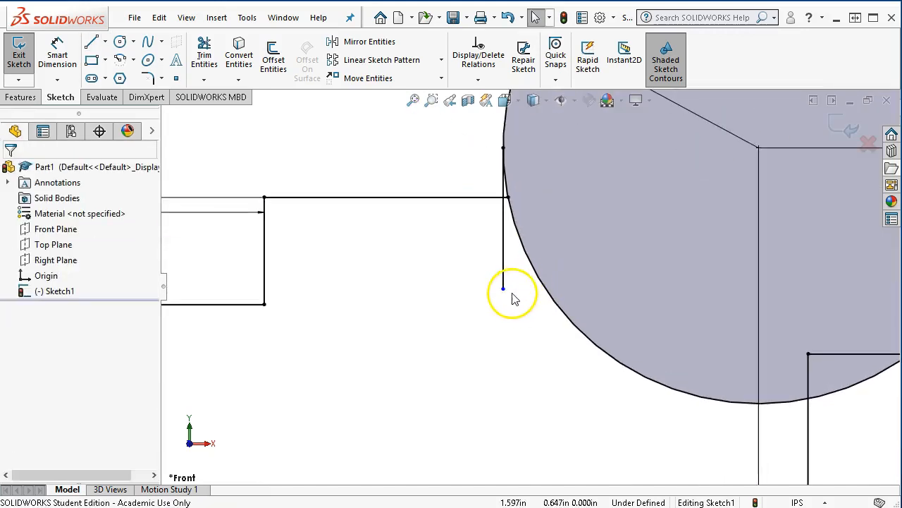
left_click_drag(503, 288, 499, 205)
scroll(497, 297, "up", 5)
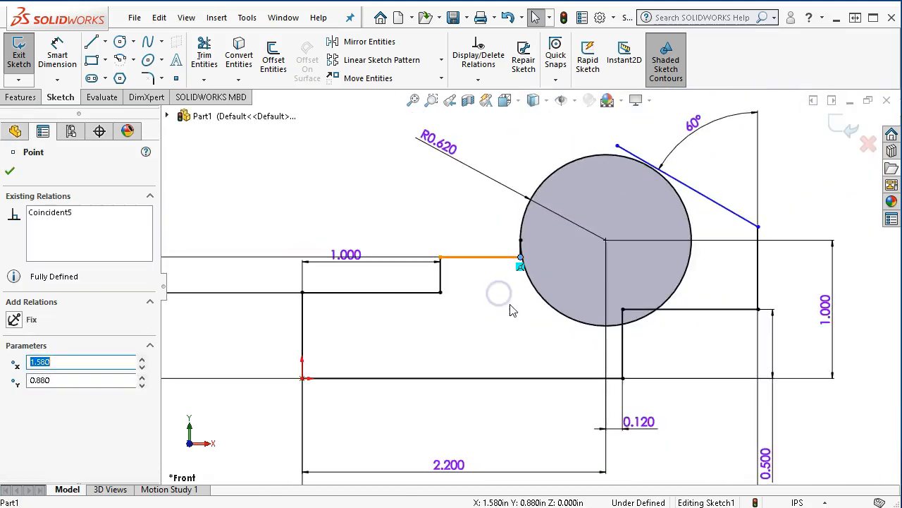
left_click(513, 311)
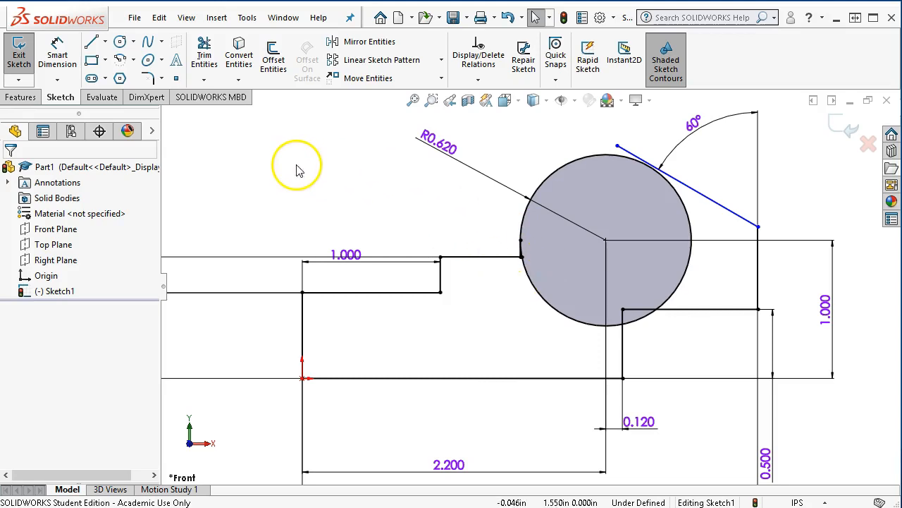
- Sketch a vertical line from the upper horizontal line down to the base line, just right of the 1 in step
left_click(93, 46)
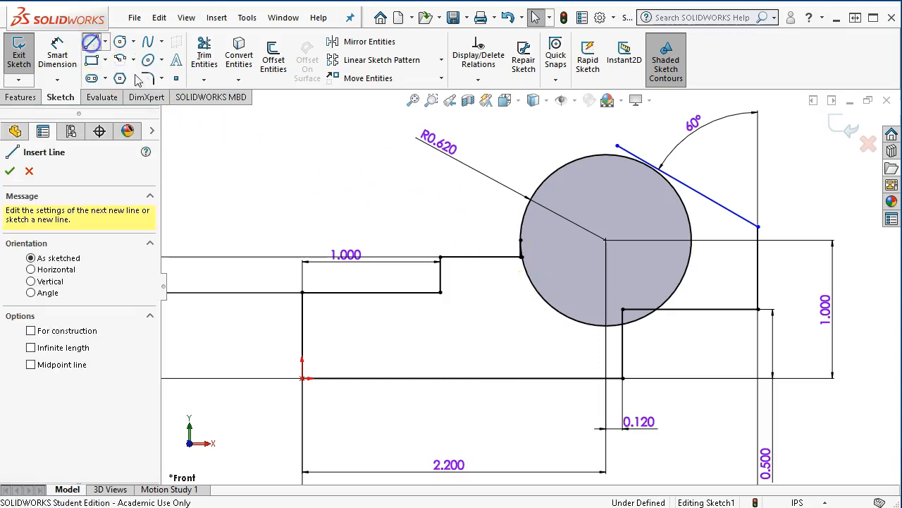
left_click(466, 256)
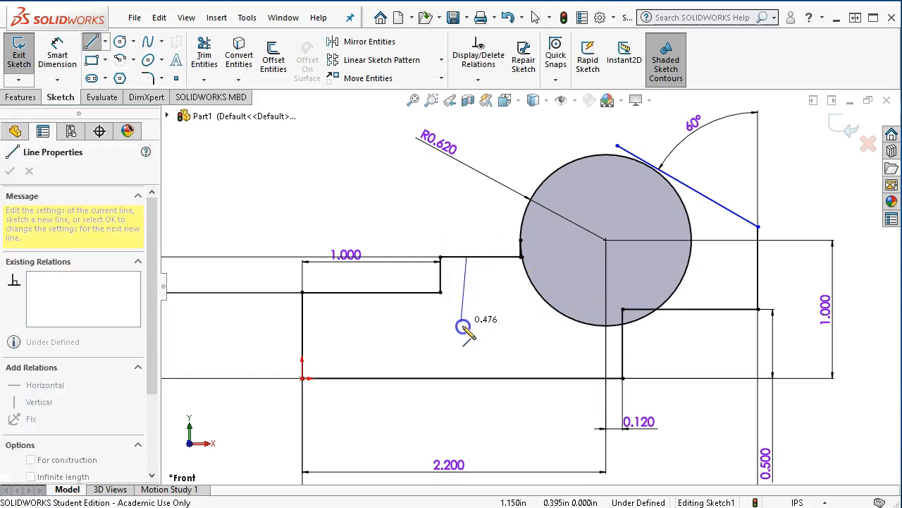
left_click(466, 378)
right_click(459, 221)
left_click(491, 230)
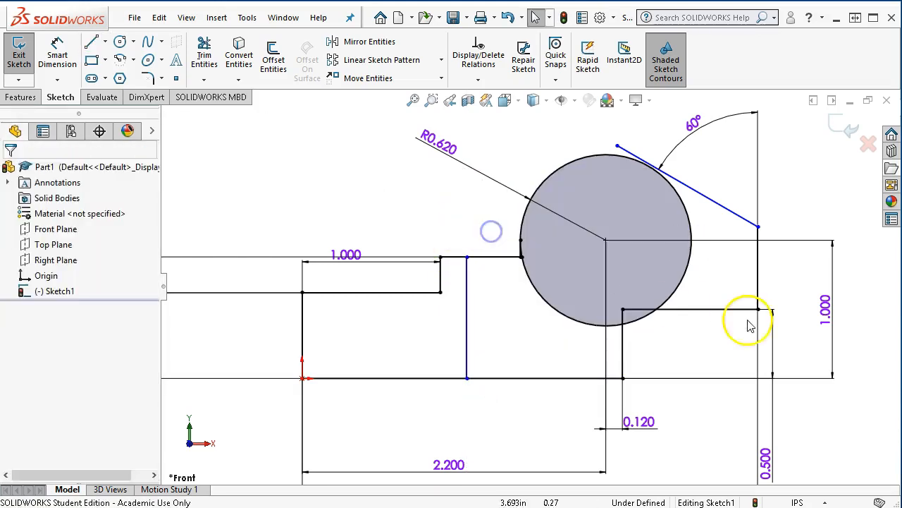
- Check the reference drawing and dimension the new full-height vertical line 1.26 in from the profile's left edge
left_click_drag(901, 158, 609, 92)
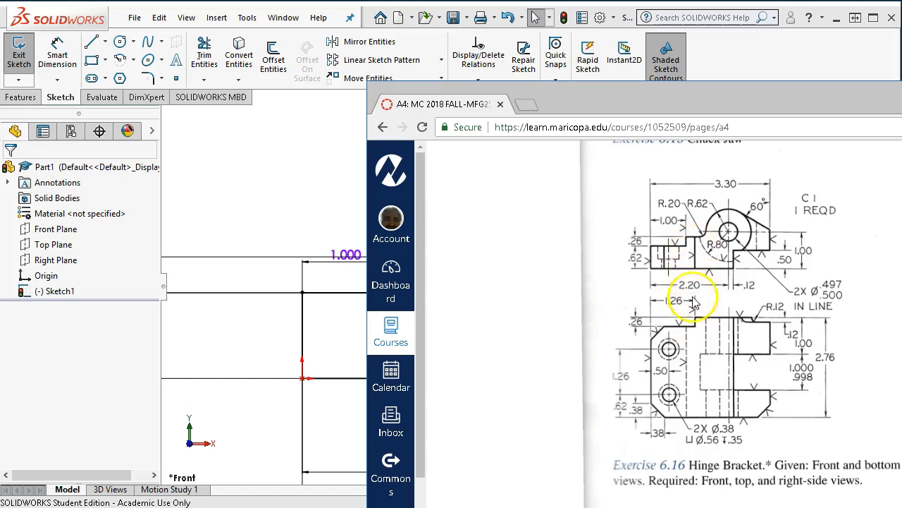
left_click_drag(602, 97, 901, 303)
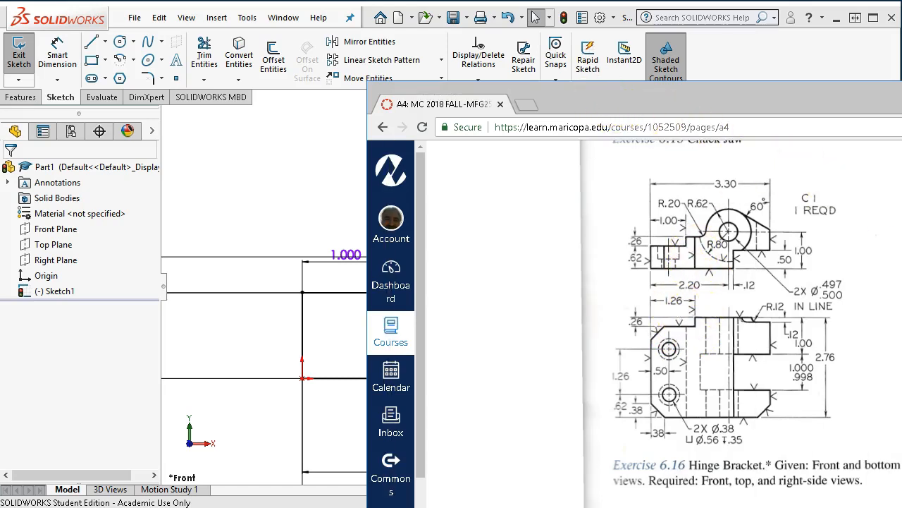
left_click(56, 40)
left_click(303, 331)
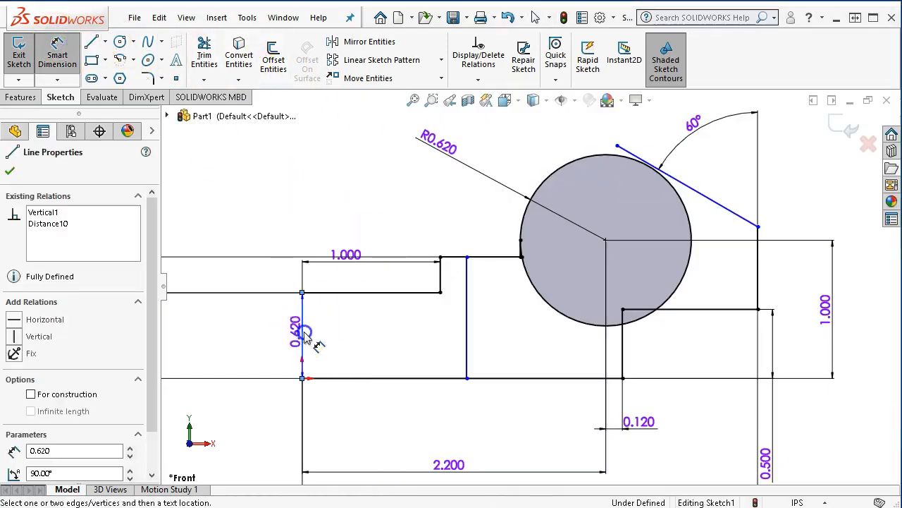
left_click(467, 320)
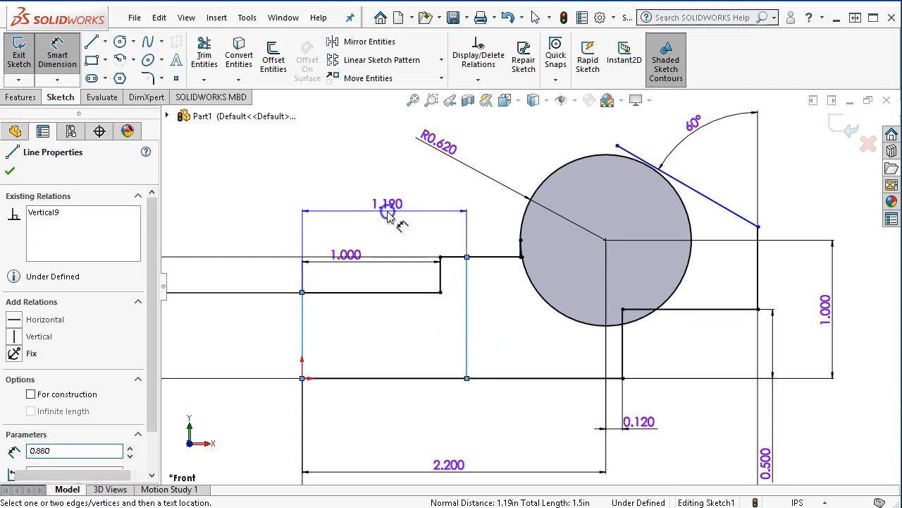
left_click(388, 212)
type("1.26")
key("Return")
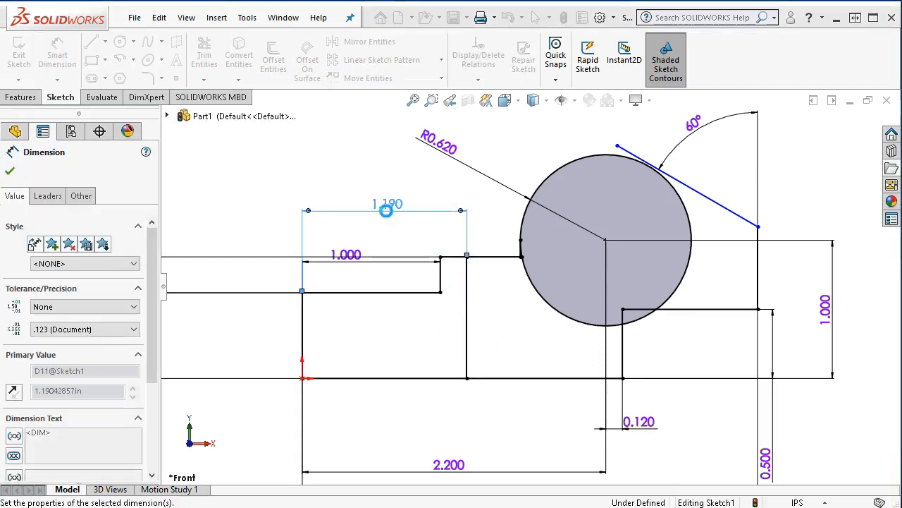
right_click(494, 120)
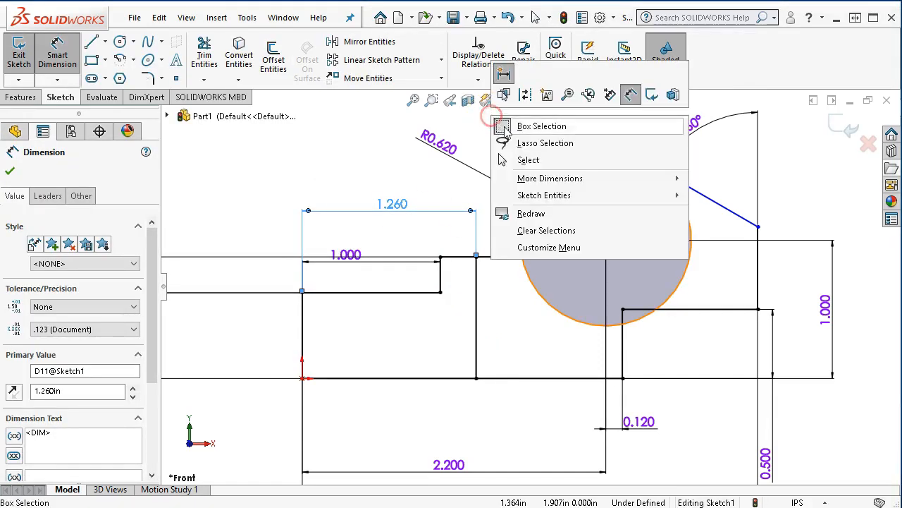
left_click(527, 160)
- Attach the 60° sloped line's upper end to the circle and make the line tangent to it
left_click(683, 185)
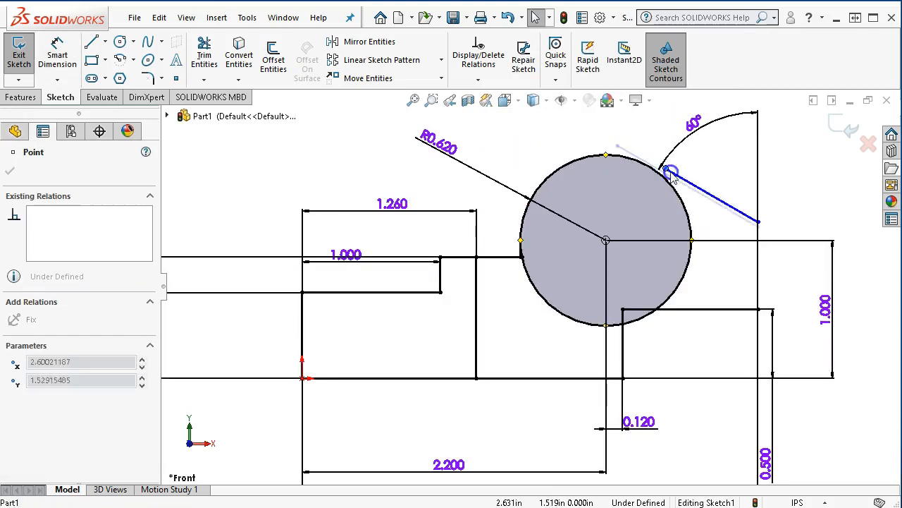
left_click_drag(682, 187, 663, 177)
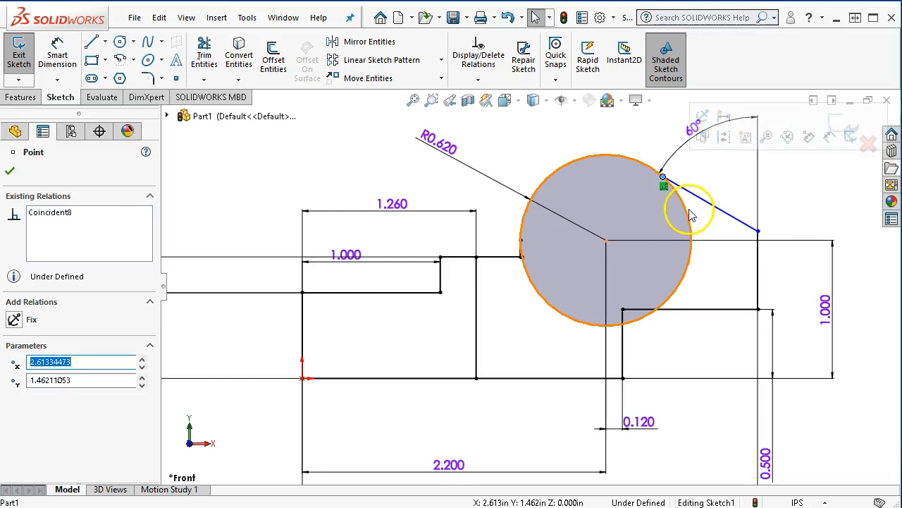
left_click(685, 213)
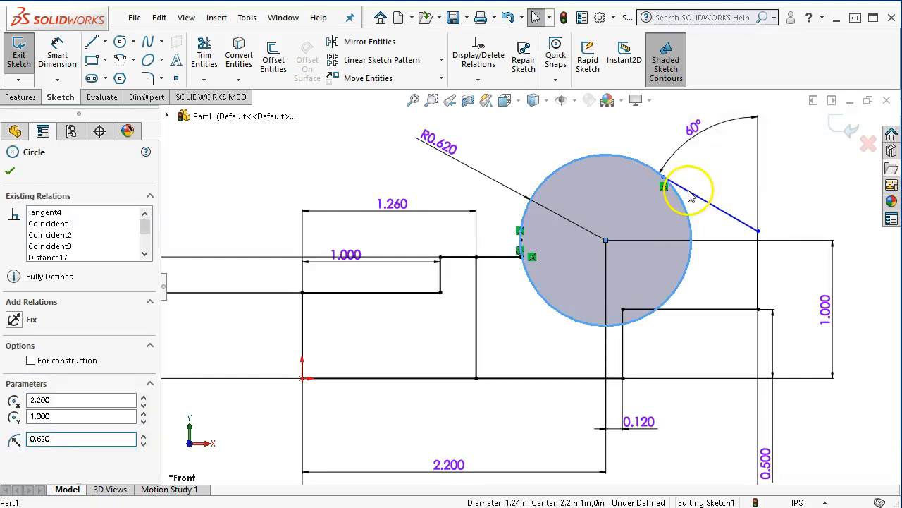
left_click(684, 192, "ctrl")
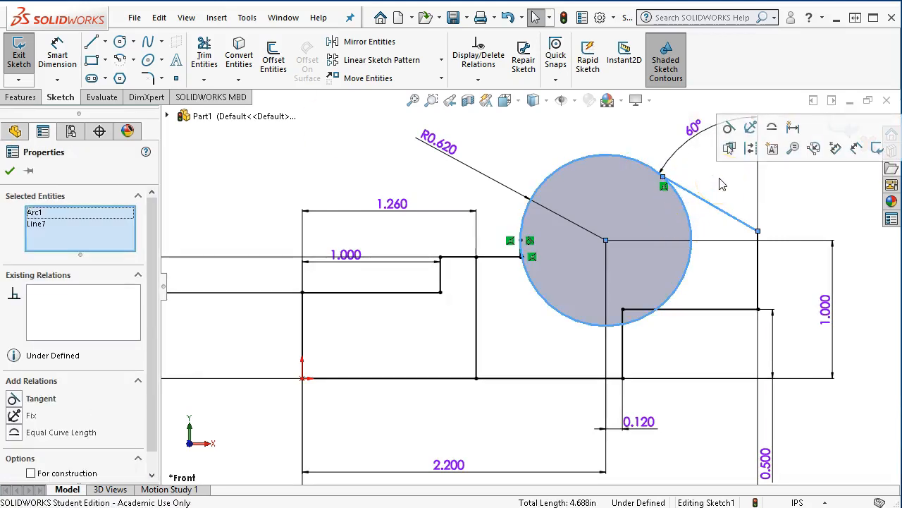
left_click(730, 130)
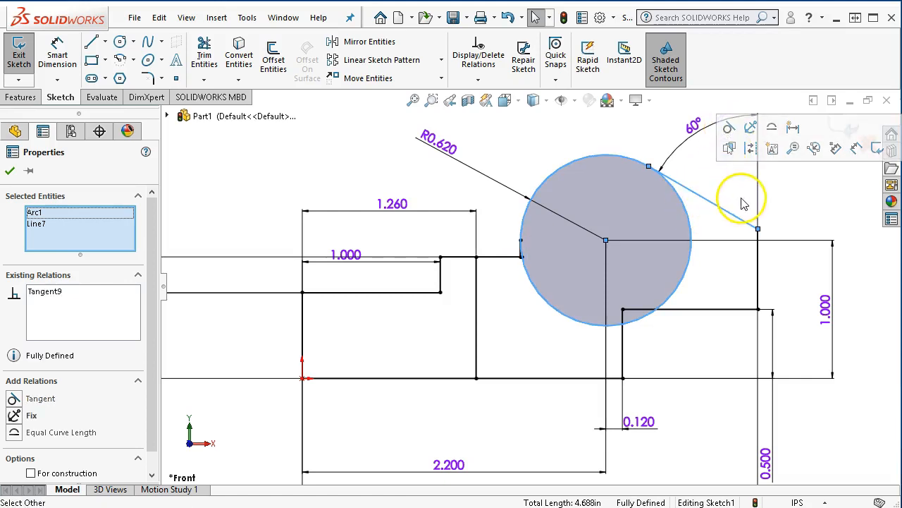
left_click(778, 198)
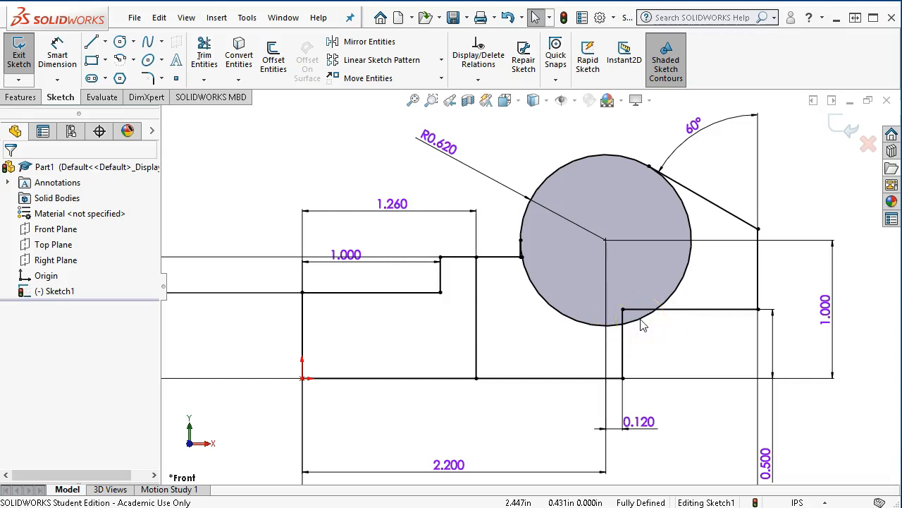
- Sketch a concentric circle with a radius of about 0.23 in inside the R0.62 hinge circle
left_click(119, 41)
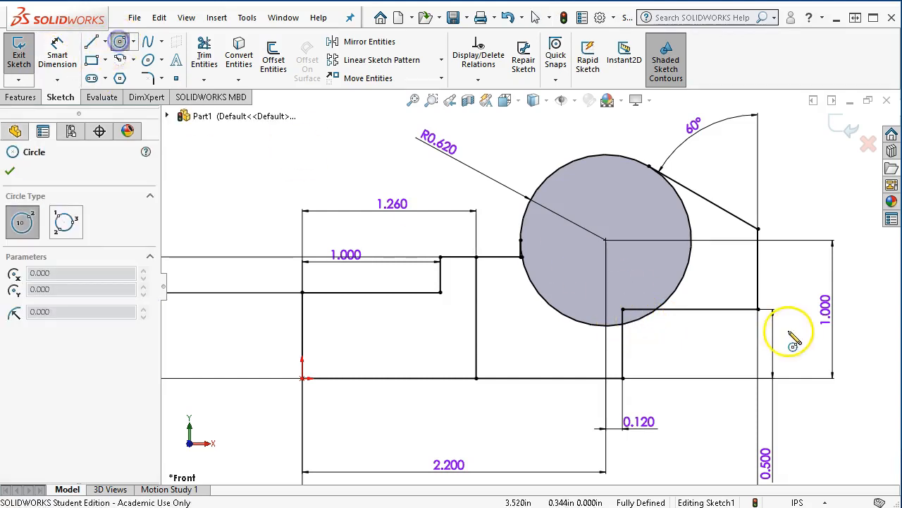
left_click(605, 241)
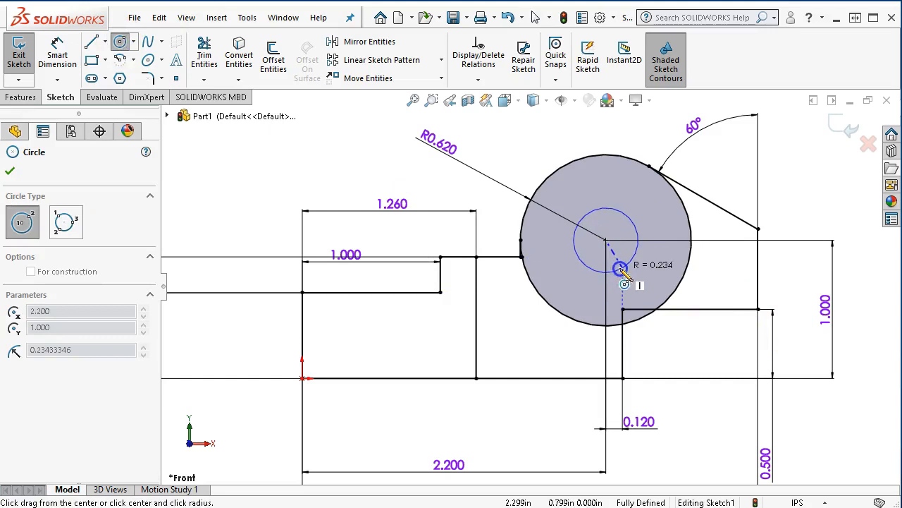
left_click(620, 269)
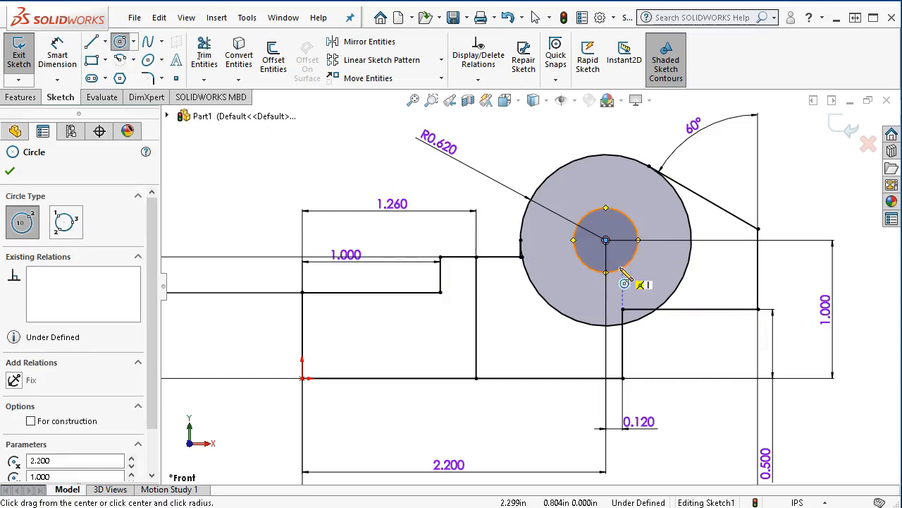
- Sketch a larger concentric circle around the R0.62 hinge circle and dimension its diameter 1.6 in
left_click(604, 240)
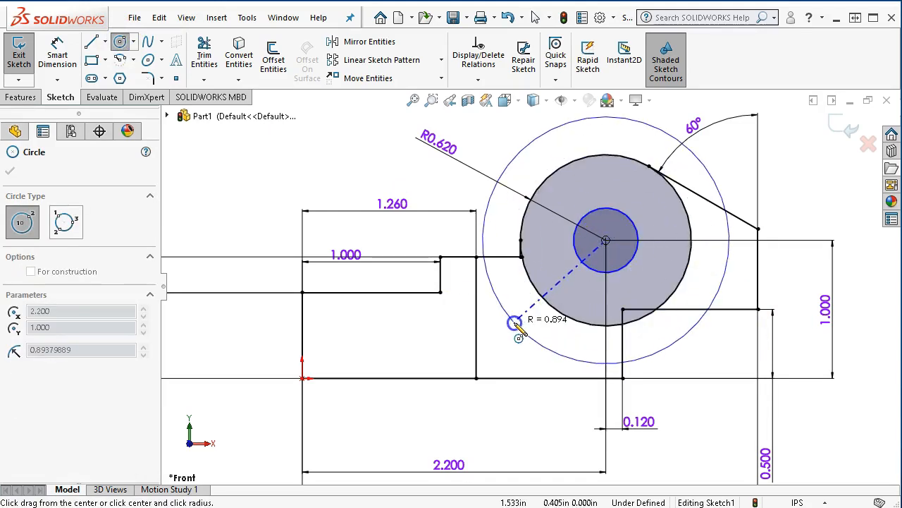
left_click(519, 321)
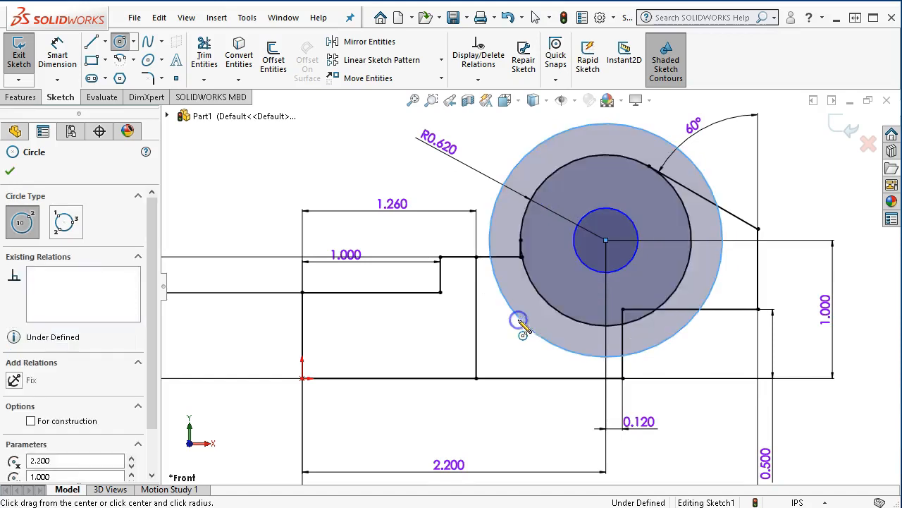
right_click(504, 144)
left_click(642, 118)
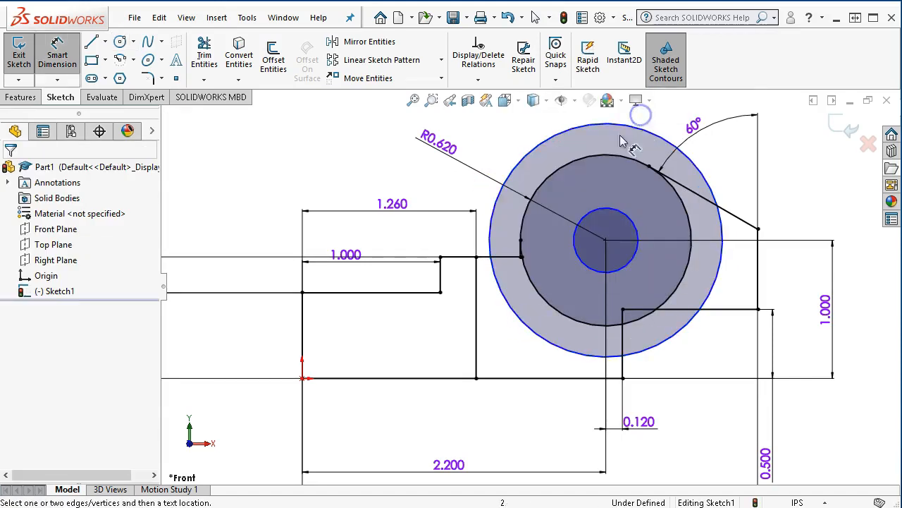
left_click(494, 215)
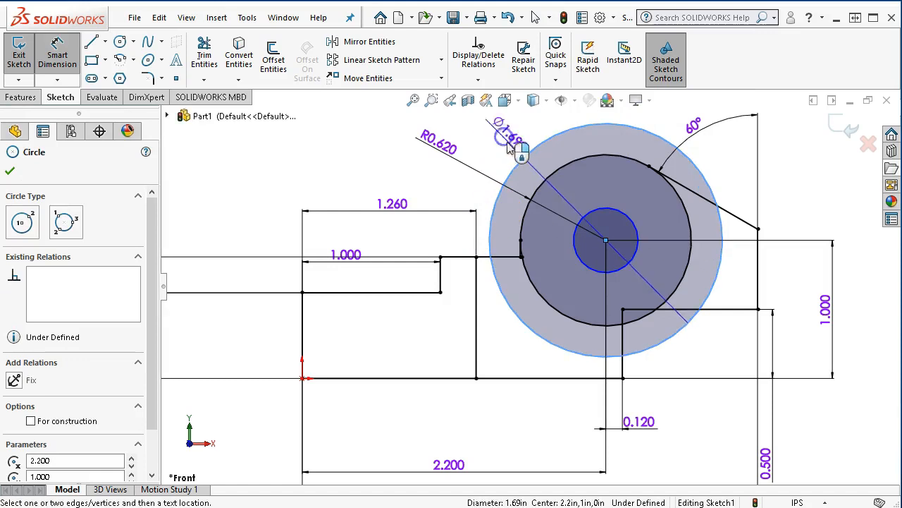
left_click(570, 180)
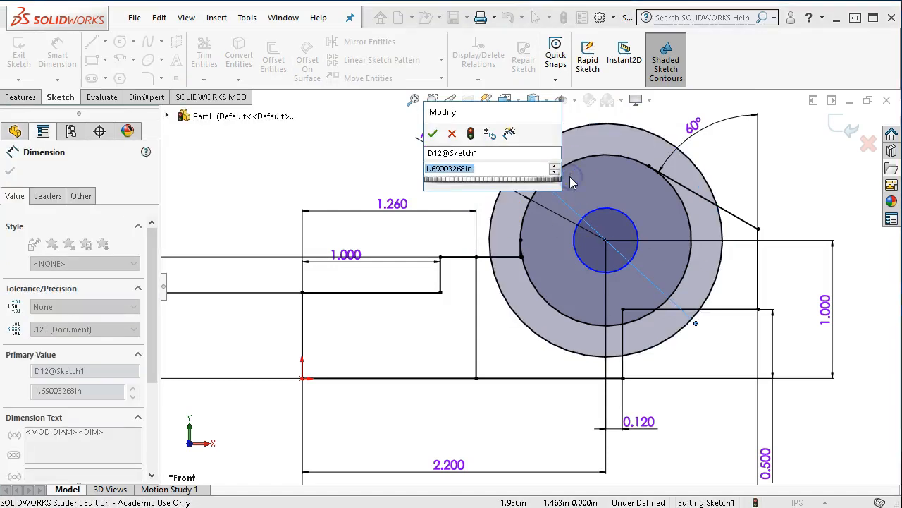
type("1.6")
key("Return")
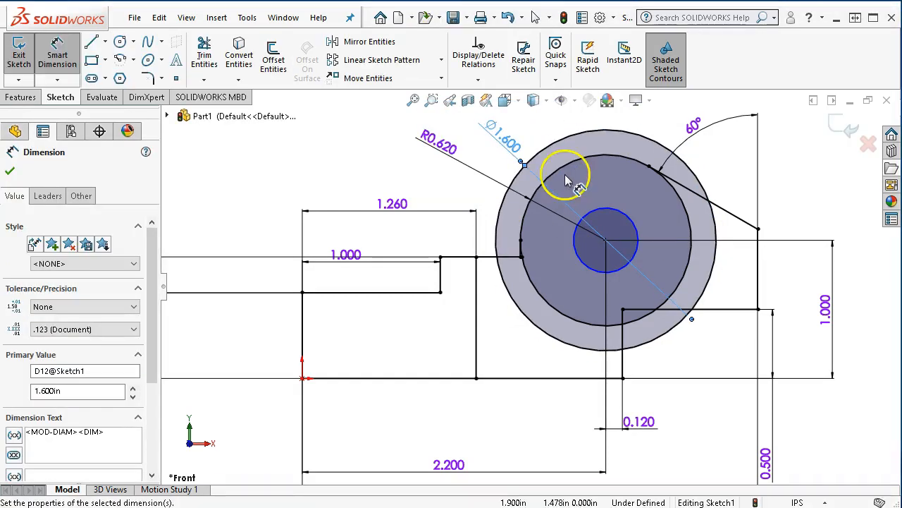
- Display the outermost circle's diameter dimension as a radius
left_click(56, 198)
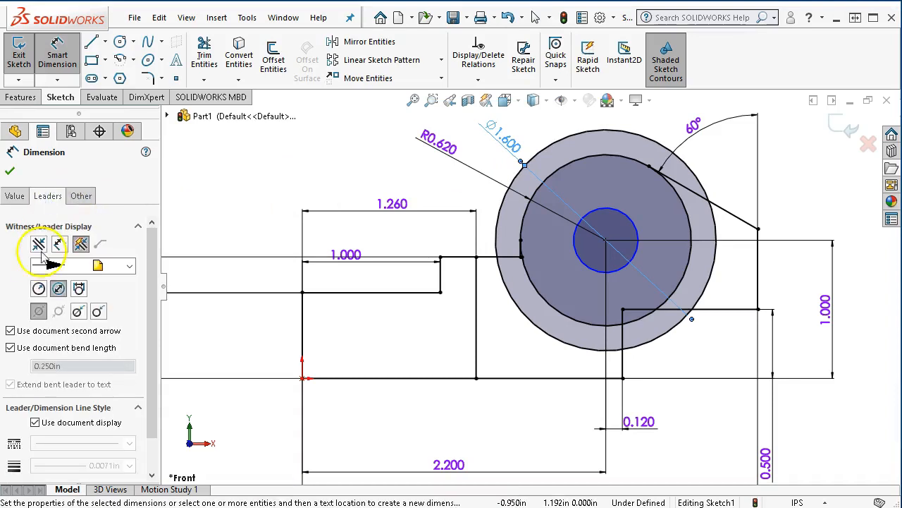
left_click(38, 288)
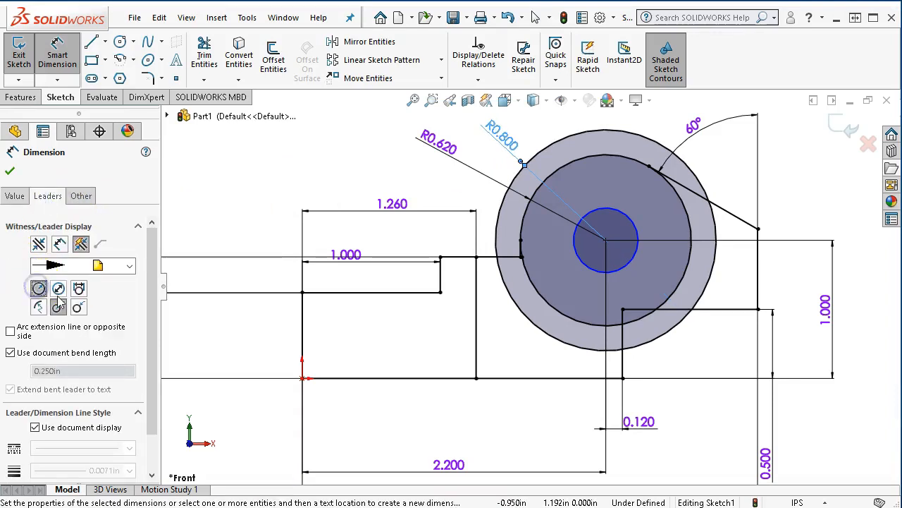
left_click(11, 171)
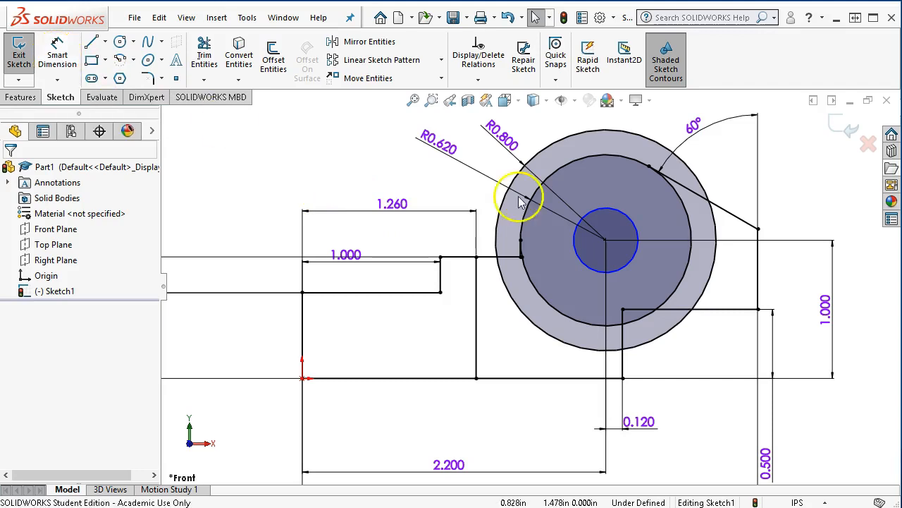
- Dimension the inner pin-hole circle's diameter 0.497 in
left_click(68, 56)
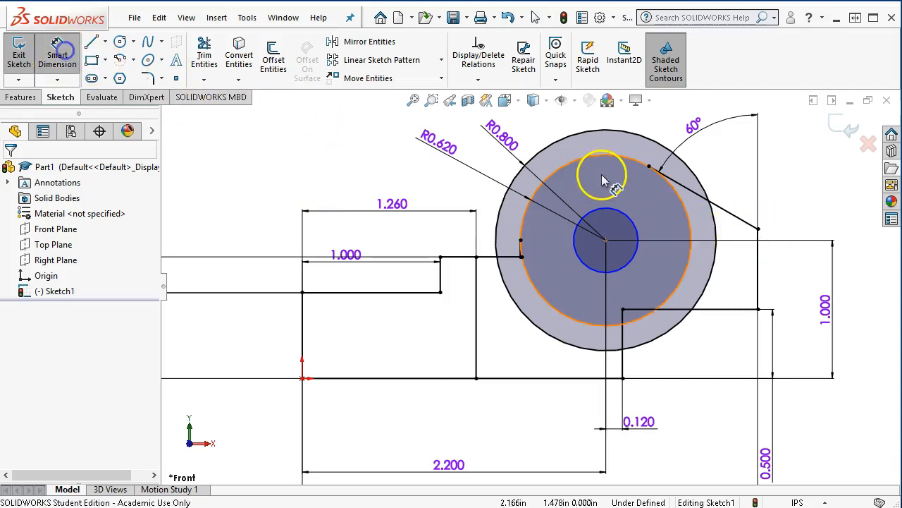
left_click(611, 208)
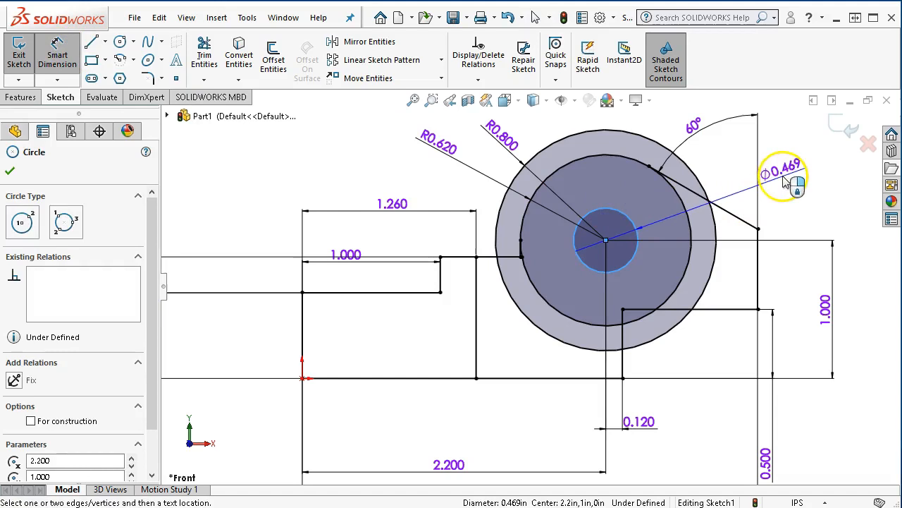
left_click(787, 181)
type(".497")
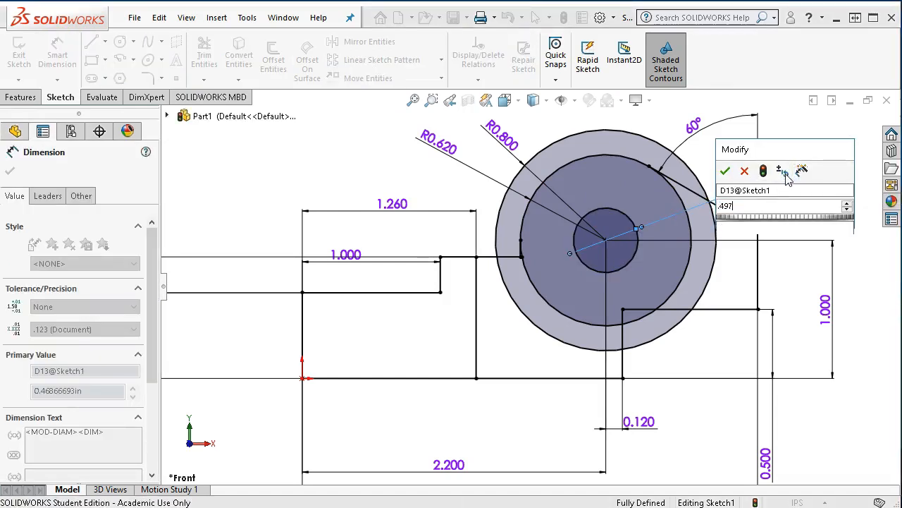
key("Return")
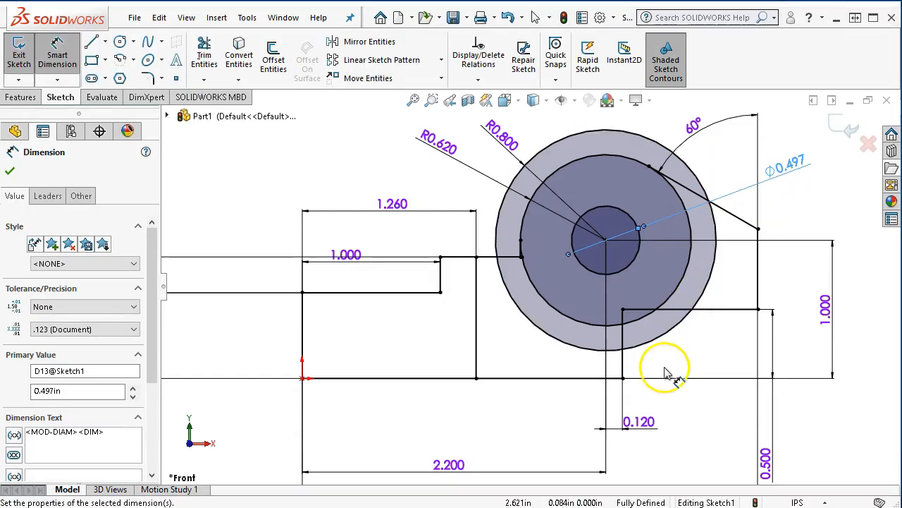
right_click(306, 167)
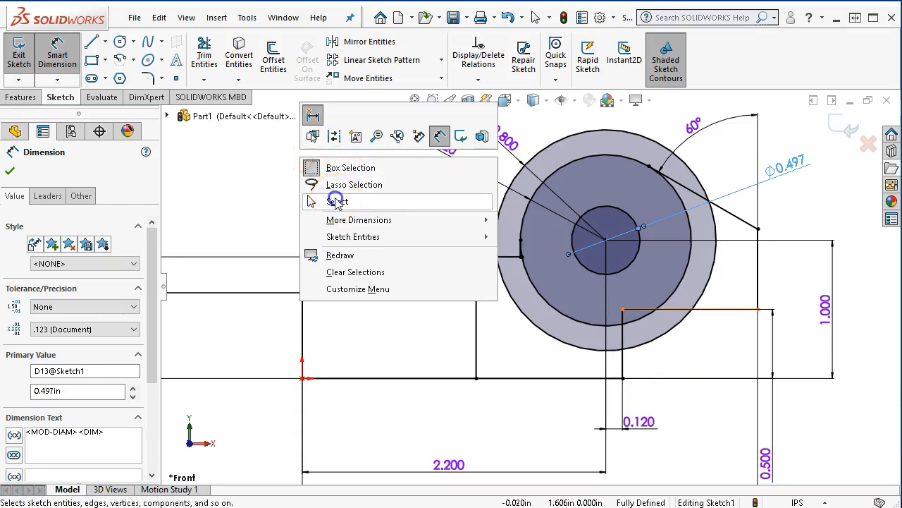
left_click(334, 199)
- Convert the outermost R0.8 circle to construction geometry
left_click(505, 292)
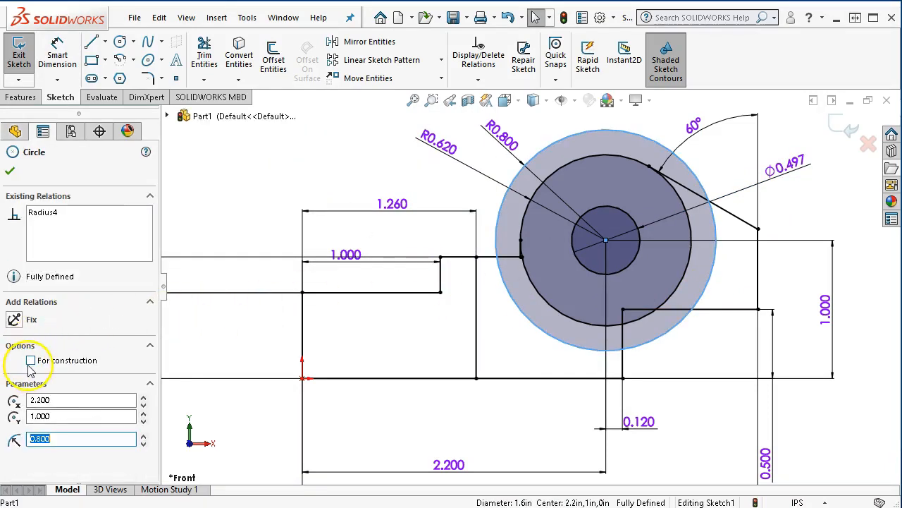
left_click(31, 361)
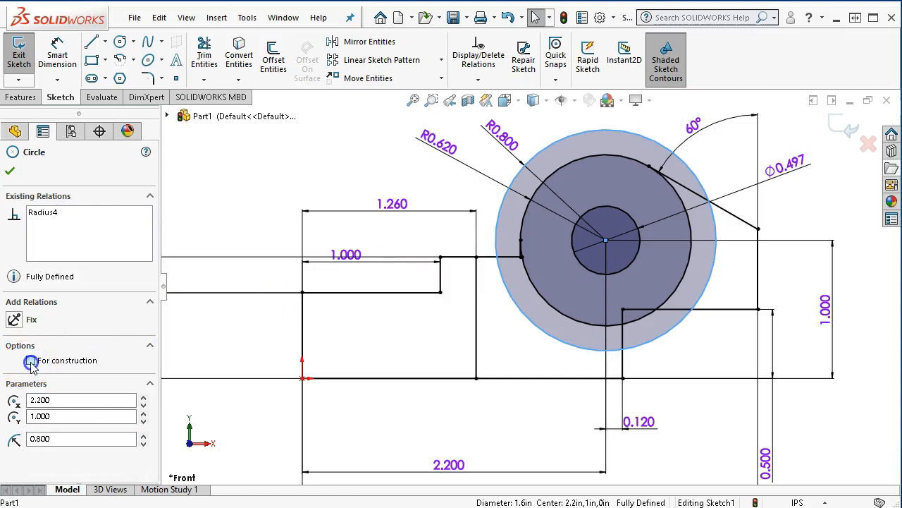
left_click(339, 172)
- Trim the short end of the upper horizontal line that runs past the vertical tangent line to the hinge circle
scroll(550, 256, "down", 5)
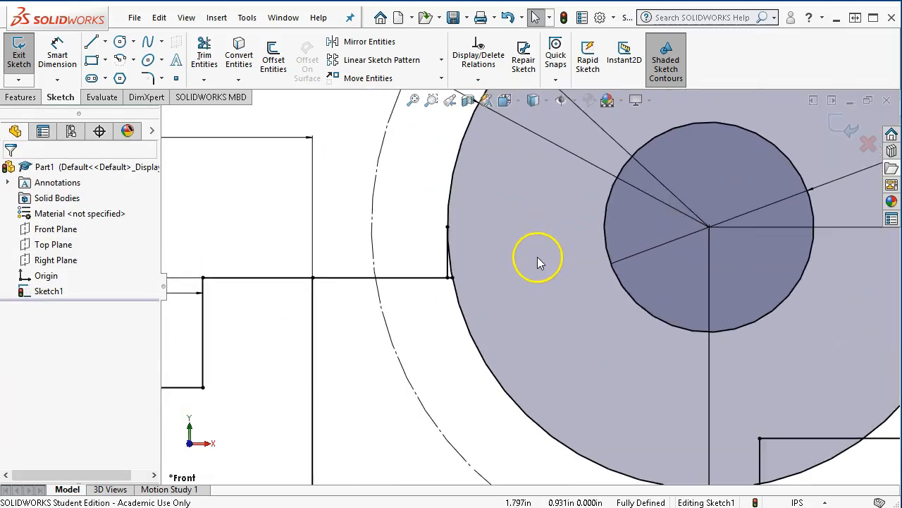
scroll(451, 289, "down", 5)
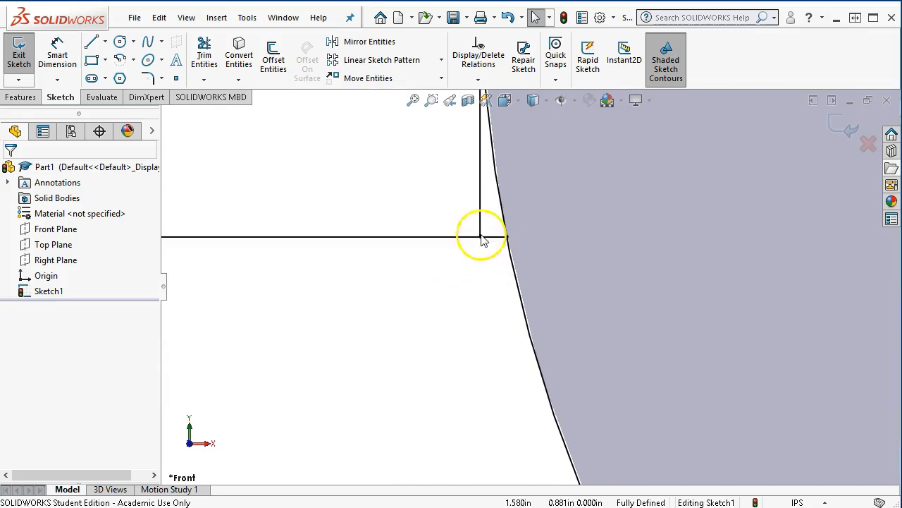
left_click(204, 54)
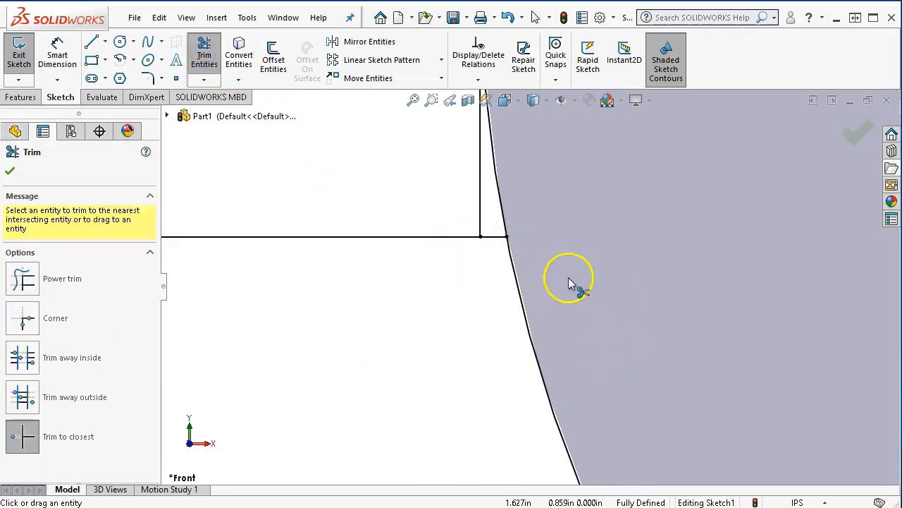
left_click(491, 238)
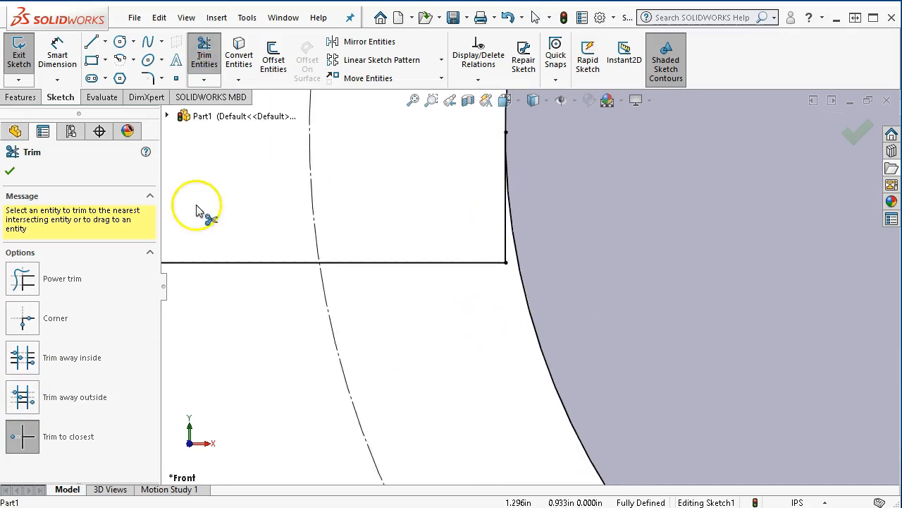
left_click(10, 171)
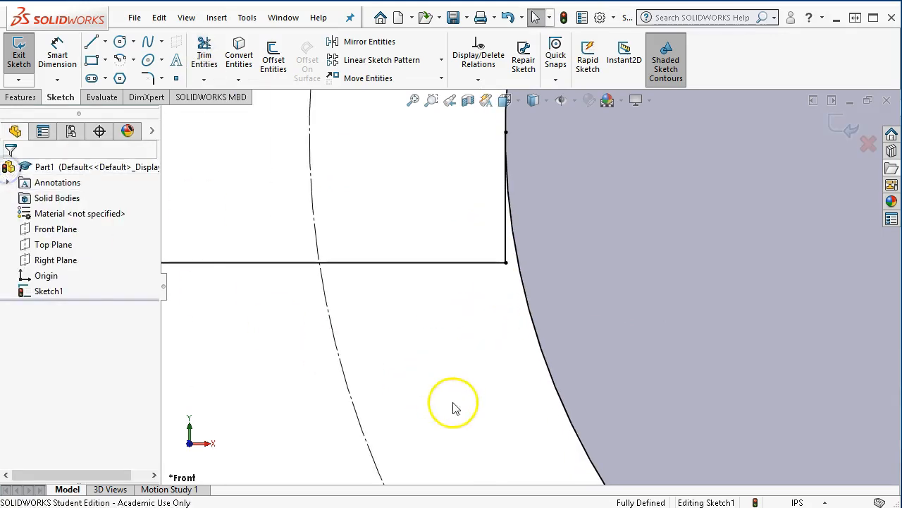
- Check the reference drawing and extrude the full R0.62 hinge circle contour 0.12 in blind in the reversed direction
scroll(453, 404, "up", 5)
scroll(515, 367, "up", 6)
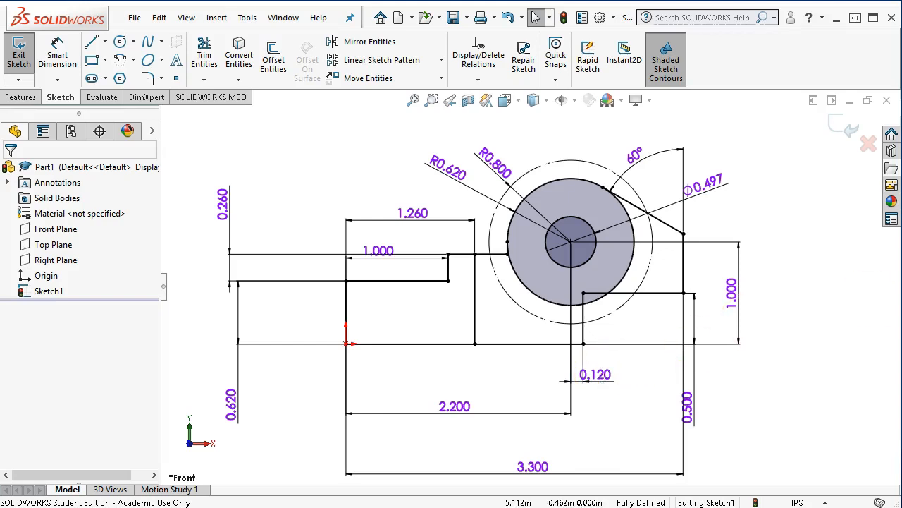
left_click_drag(901, 200, 373, 104)
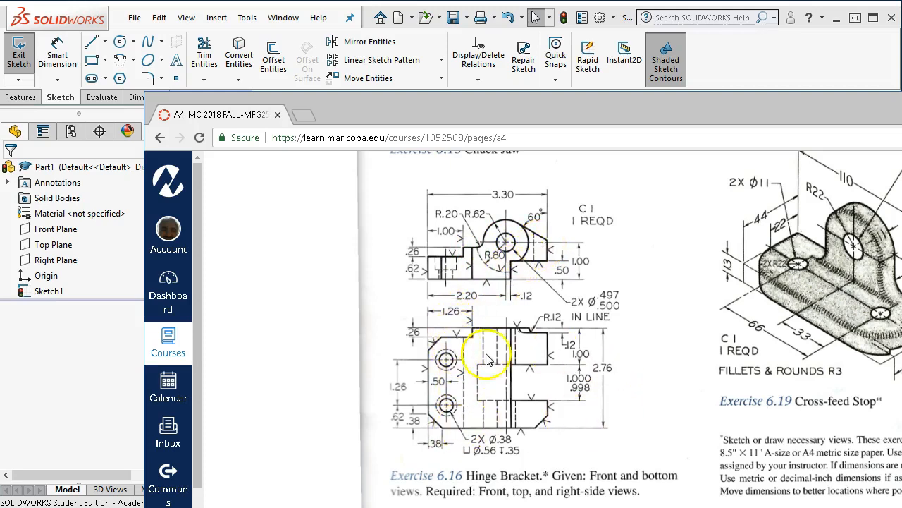
mouse_move(359, 107)
left_mouse_down()
mouse_move(558, 155)
mouse_move(901, 272)
left_mouse_up()
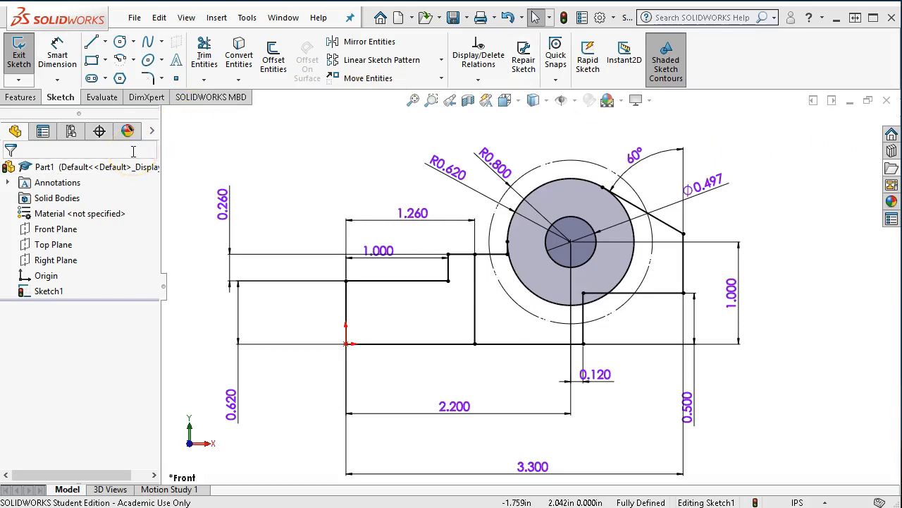
left_click(7, 98)
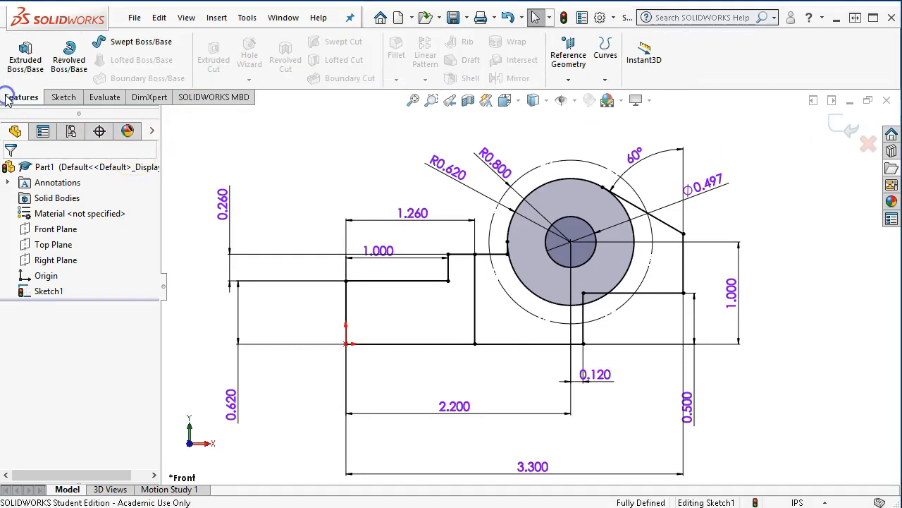
left_click(25, 55)
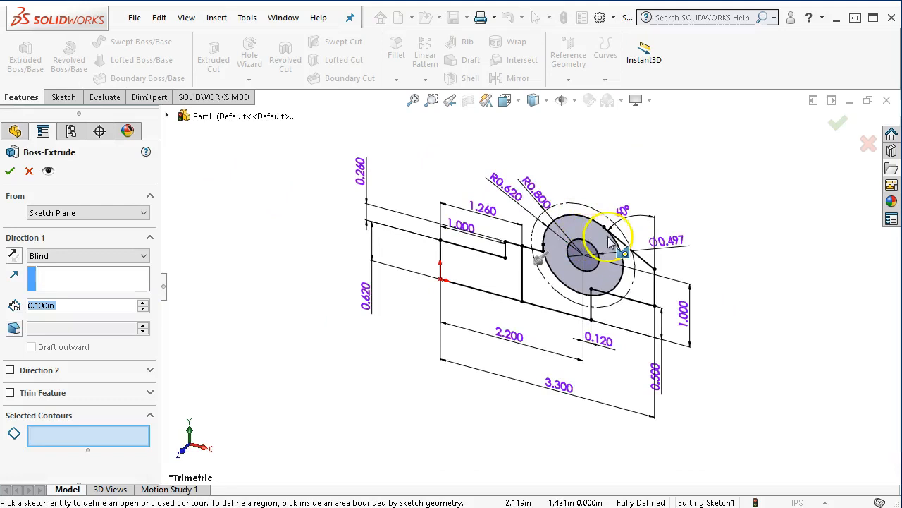
left_click(571, 215)
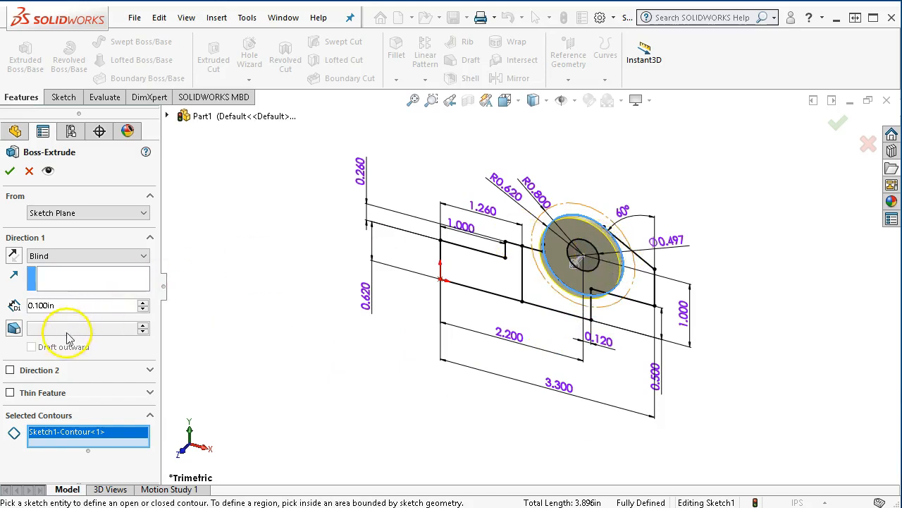
left_click(13, 256)
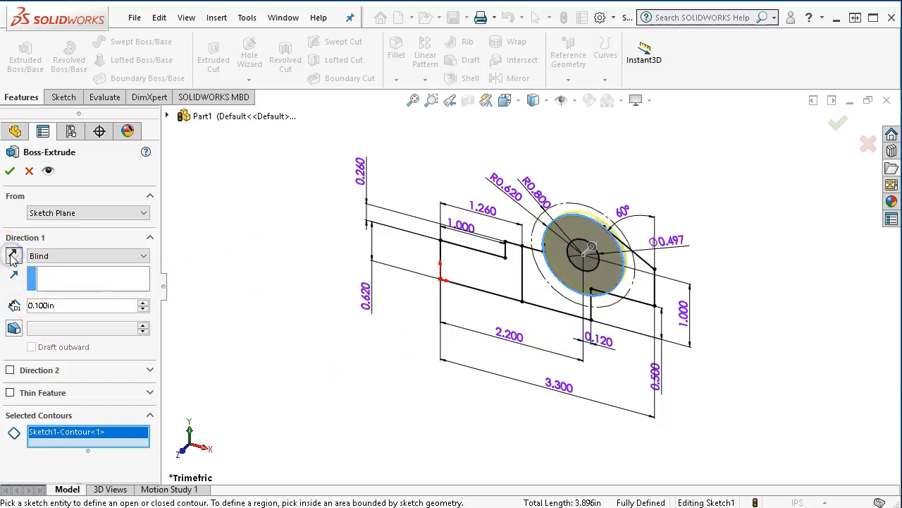
left_click(222, 330)
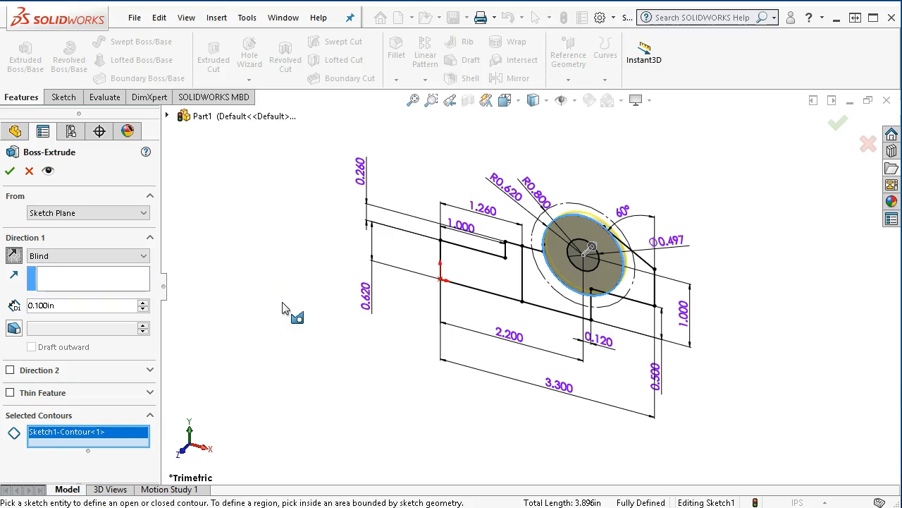
left_click(72, 305)
type(".12")
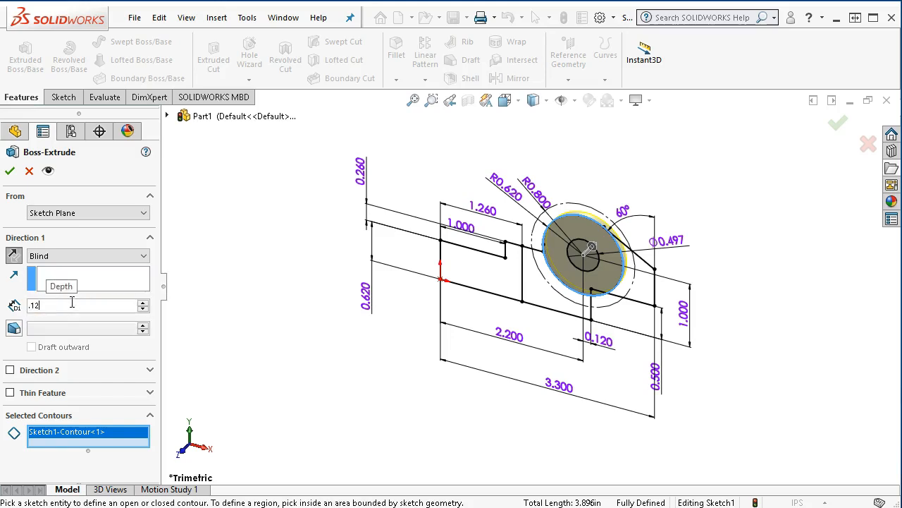
left_click(9, 171)
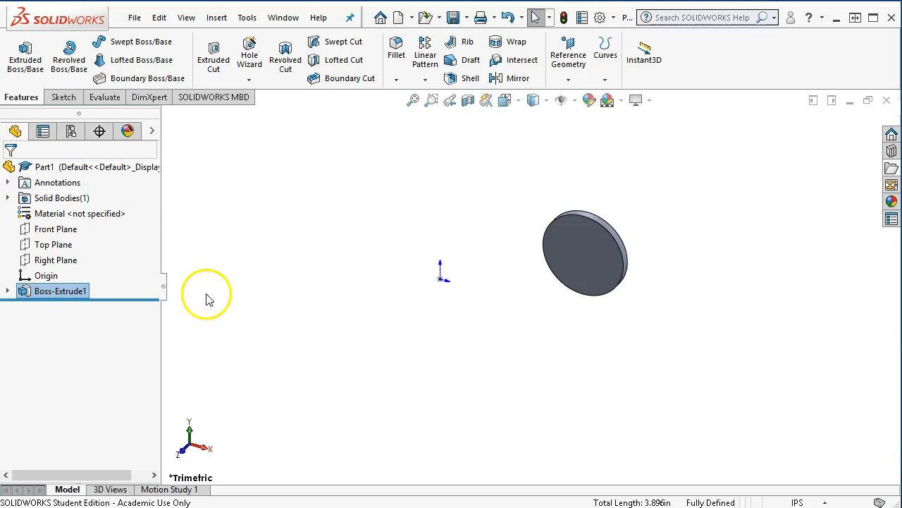
- Start a second extruded boss from the existing front profile sketch and reverse its direction
left_click(8, 291)
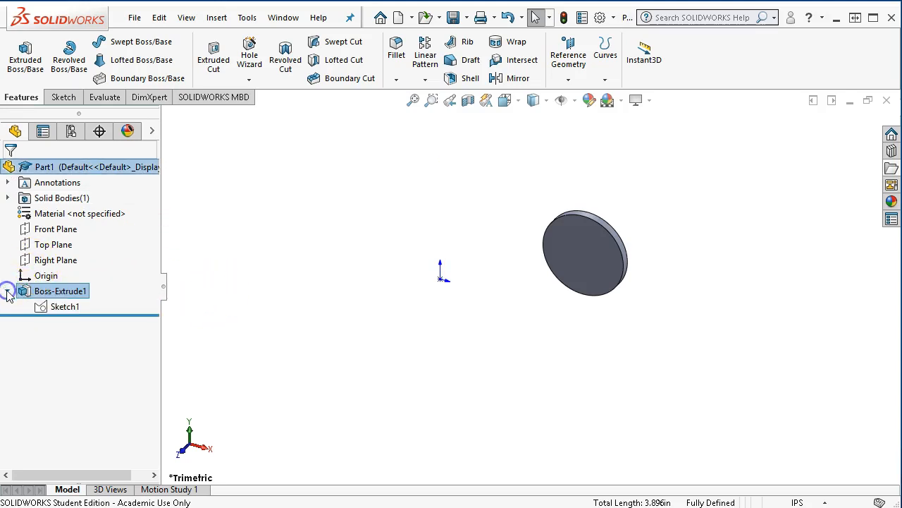
left_click(56, 306)
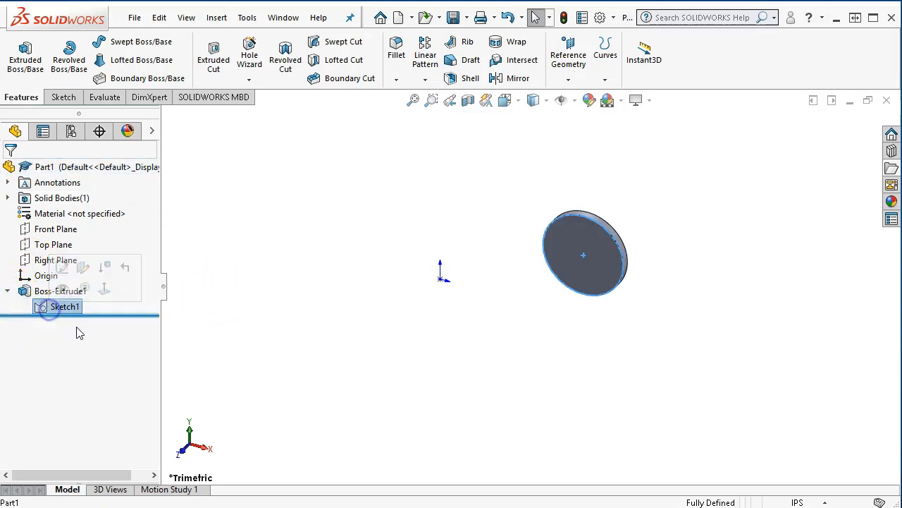
left_click(25, 51)
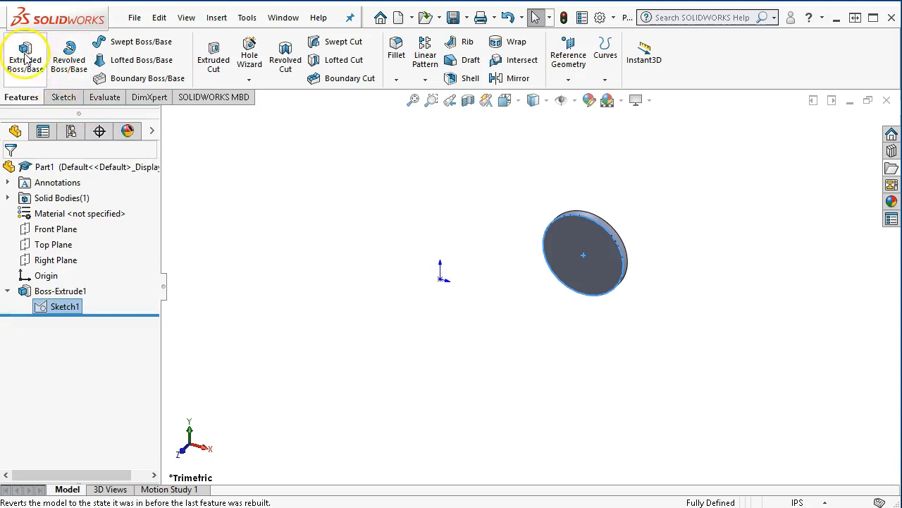
scroll(546, 312, "down", 3)
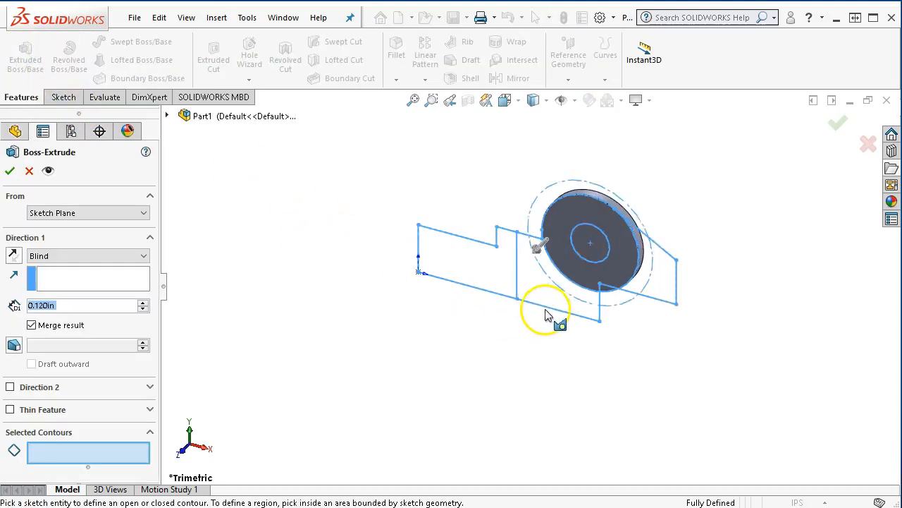
left_click(536, 285)
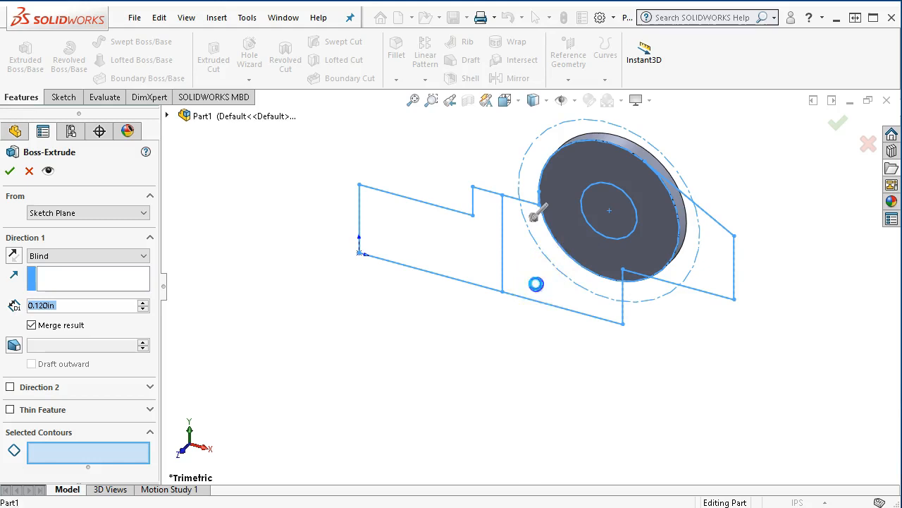
left_click(12, 256)
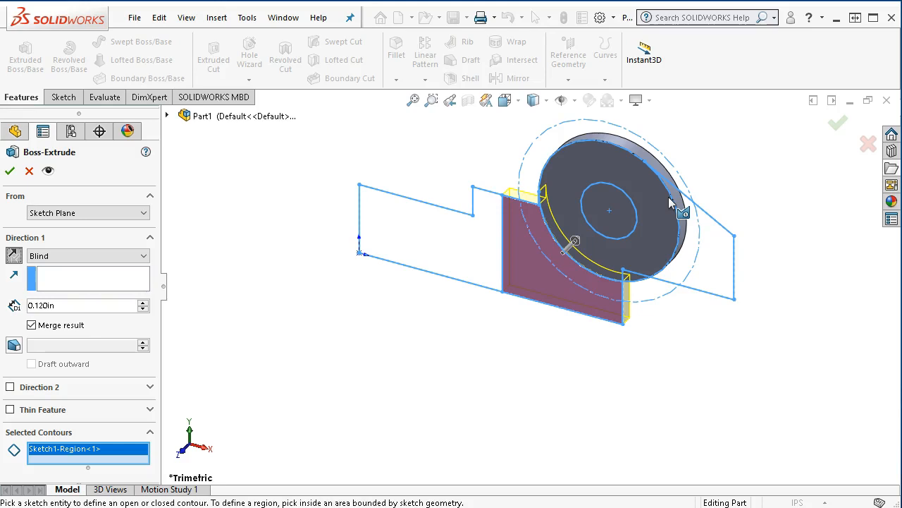
left_click(528, 269)
left_click(632, 282)
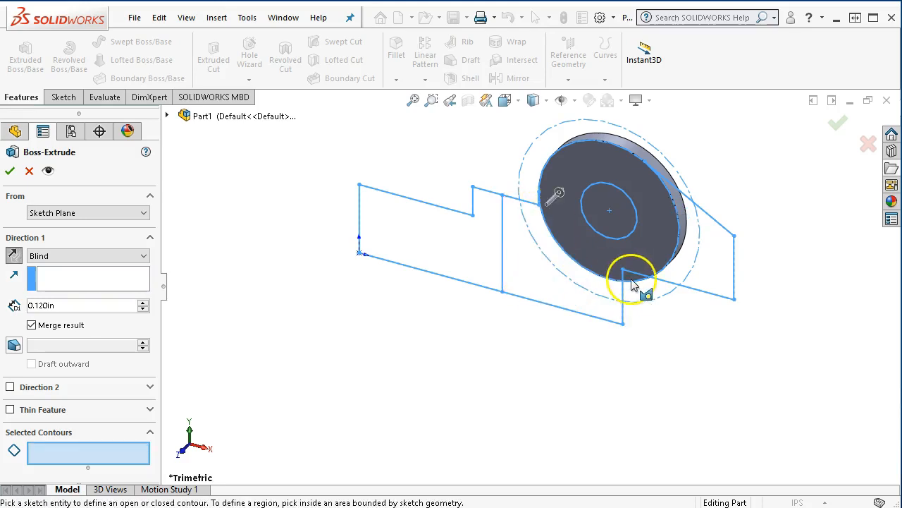
left_click(557, 245)
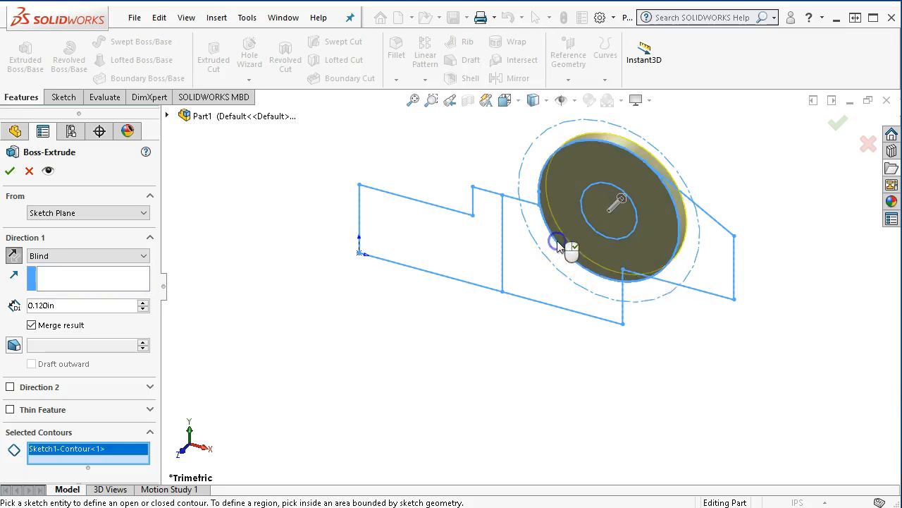
left_click(605, 251)
middle_click_drag(698, 246, 756, 175)
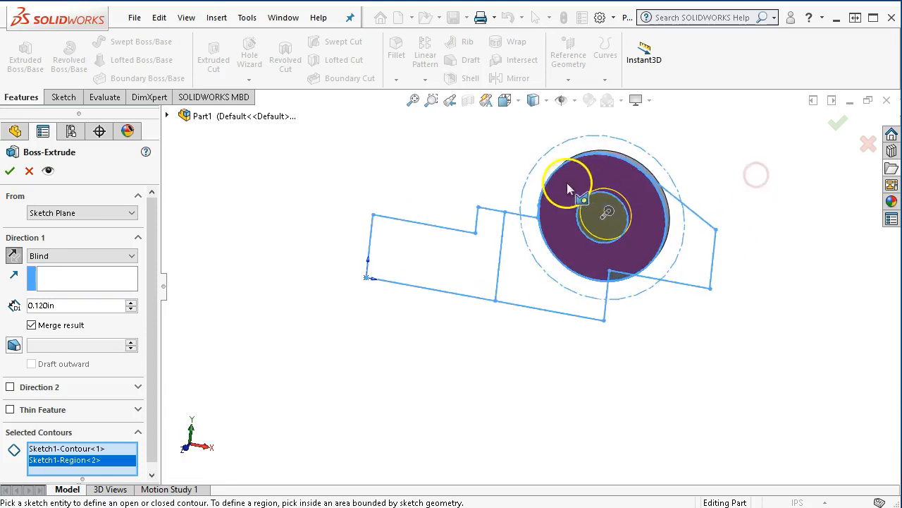
left_click(588, 213)
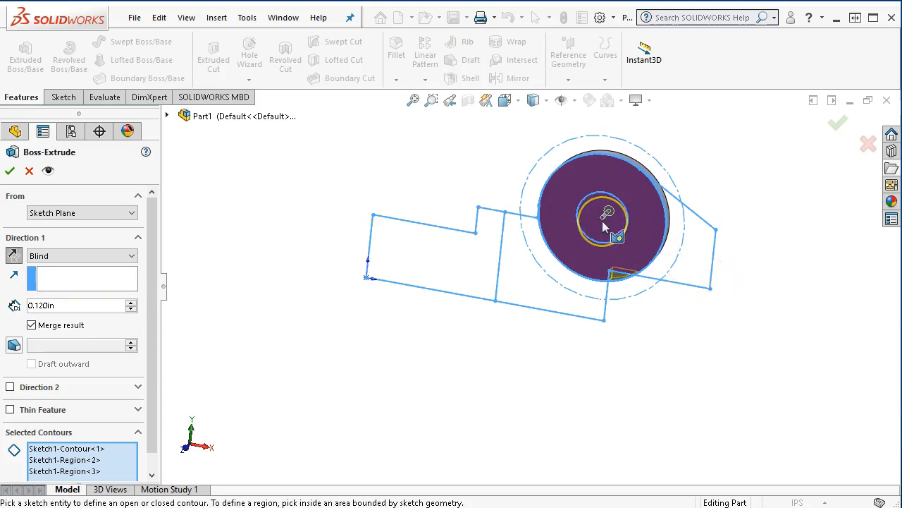
middle_click_drag(782, 346, 757, 348)
scroll(549, 250, "down", 2)
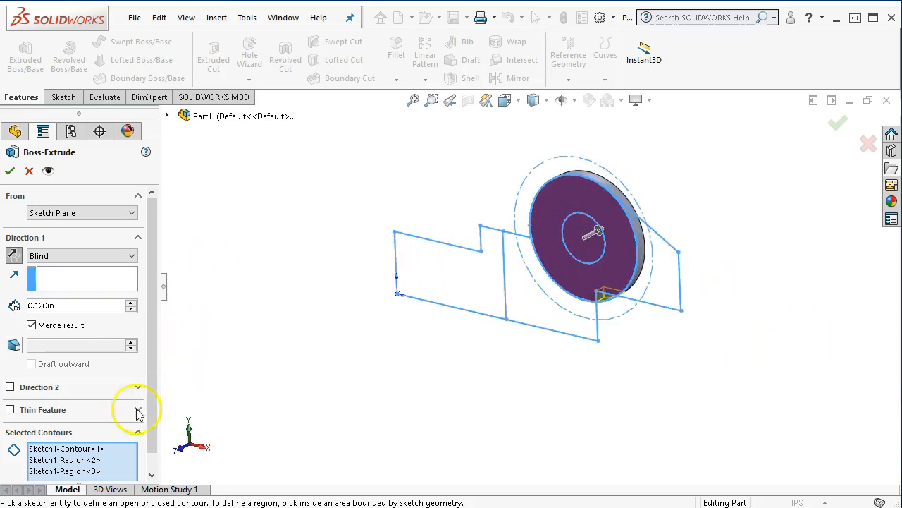
right_click(111, 469)
left_click(145, 478)
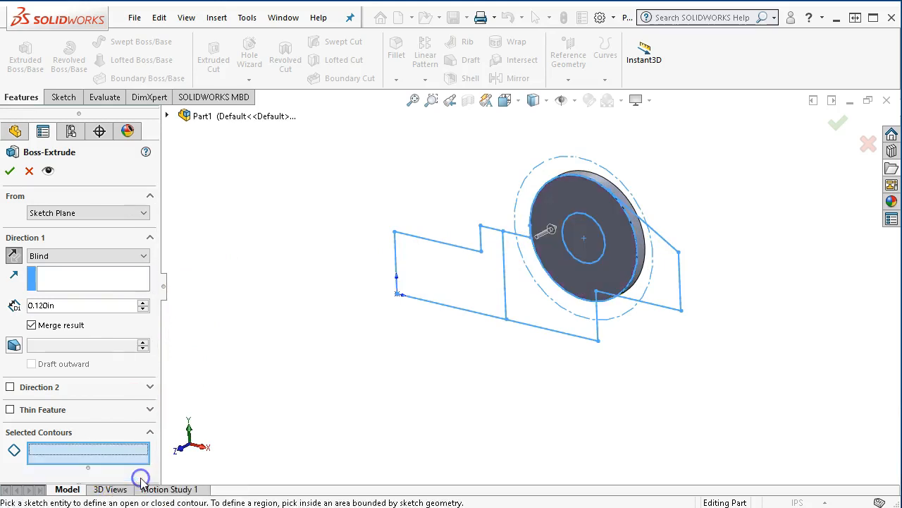
- Select the ring region of the R0.62 hinge circle, the pin-hole circle region and the adjoining angled lug region as extrusion contours
left_click(622, 260)
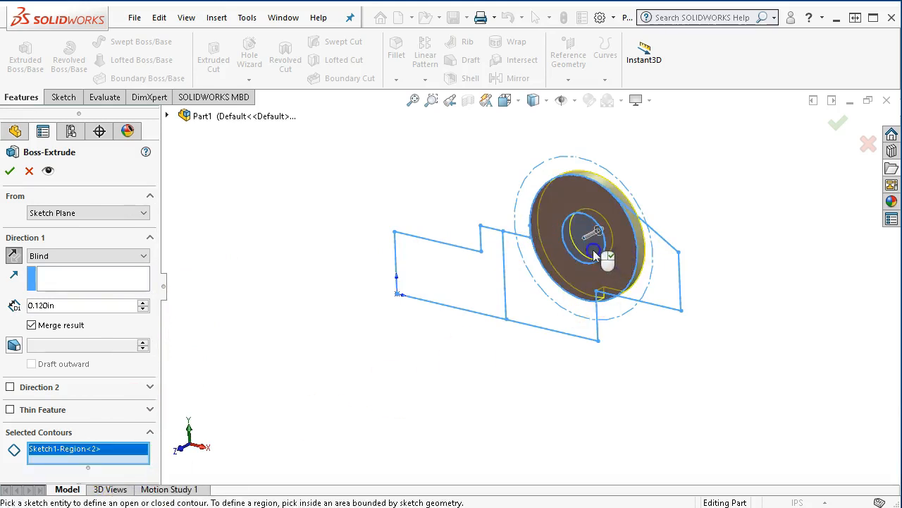
left_click(596, 253)
left_click(643, 292)
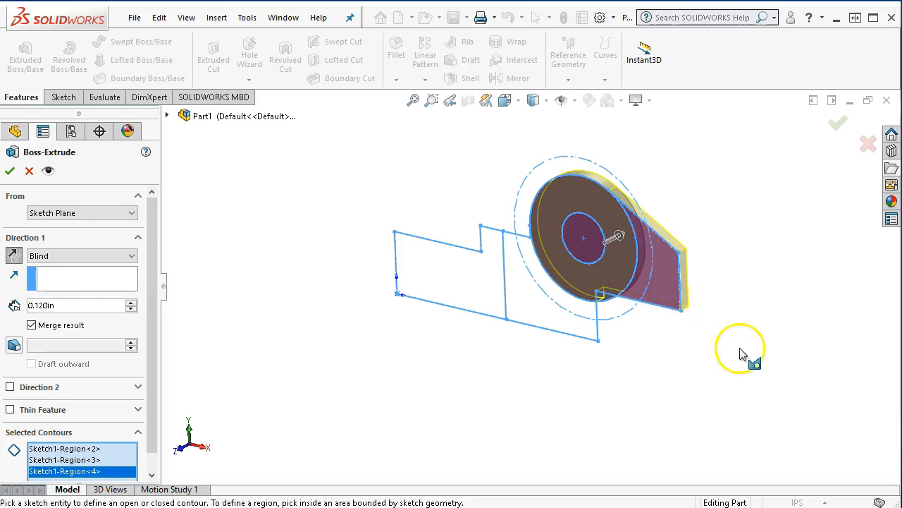
- Try to start the extrusion at a 0.12 in offset from the sketch plane in the reversed direction
left_click(131, 213)
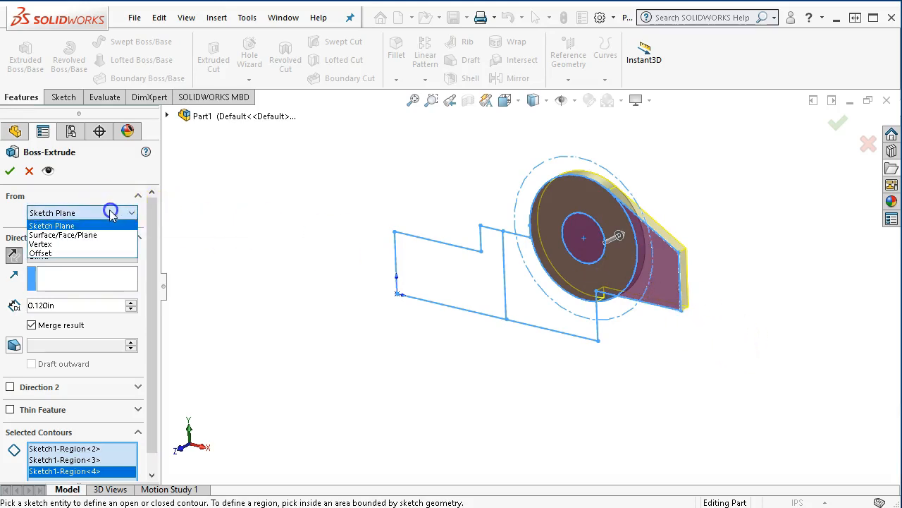
left_click(40, 252)
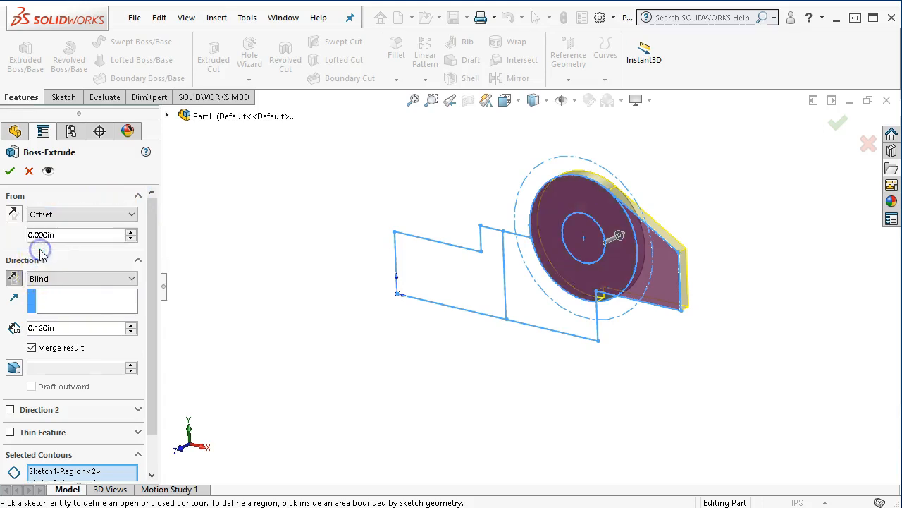
type(".12")
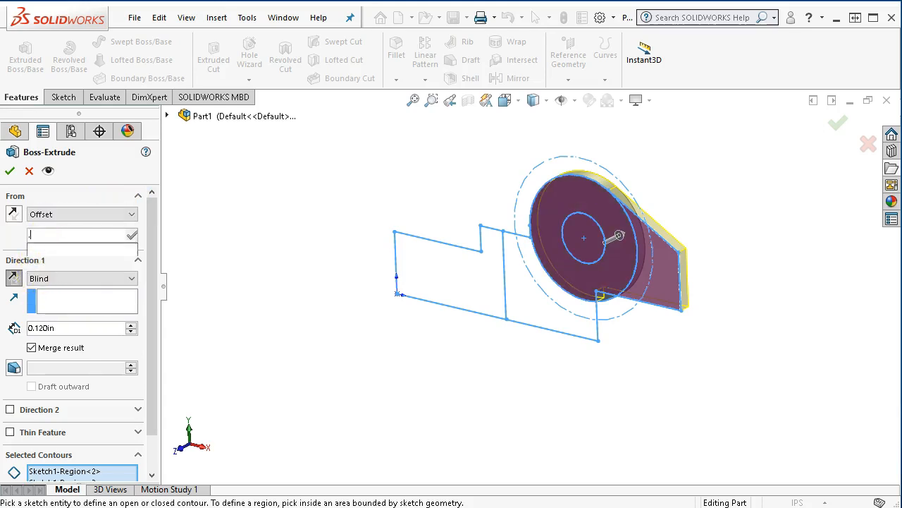
key("Return")
left_click(89, 246)
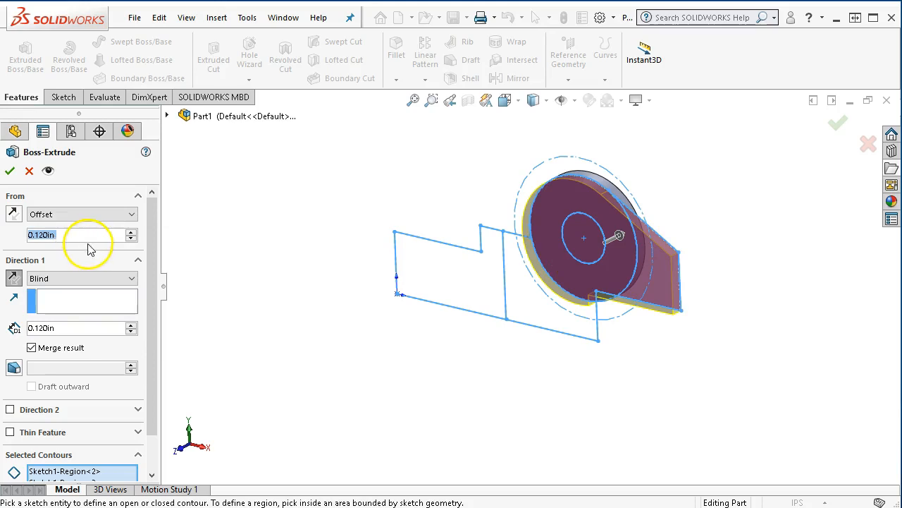
left_click(12, 214)
left_click(514, 309)
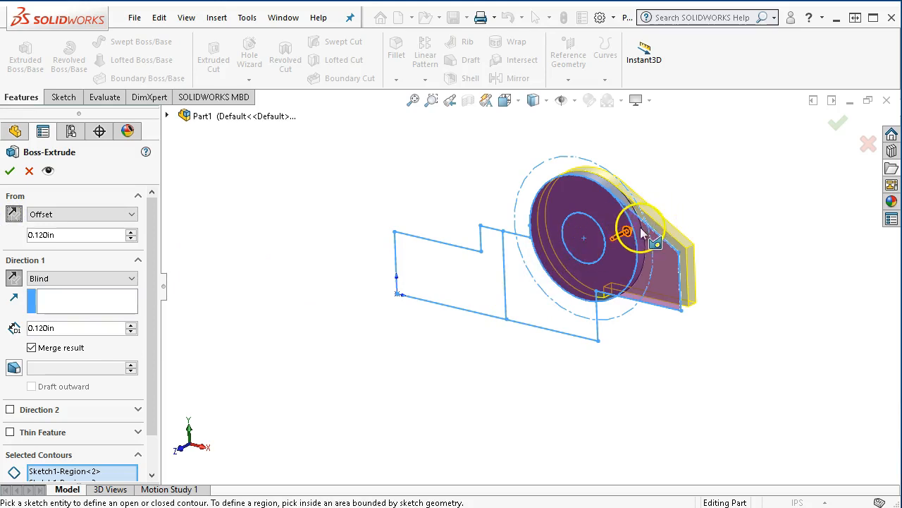
- Set the extrusion to start from a surface and choose the back face of the extruded hinge disk
left_click(119, 213)
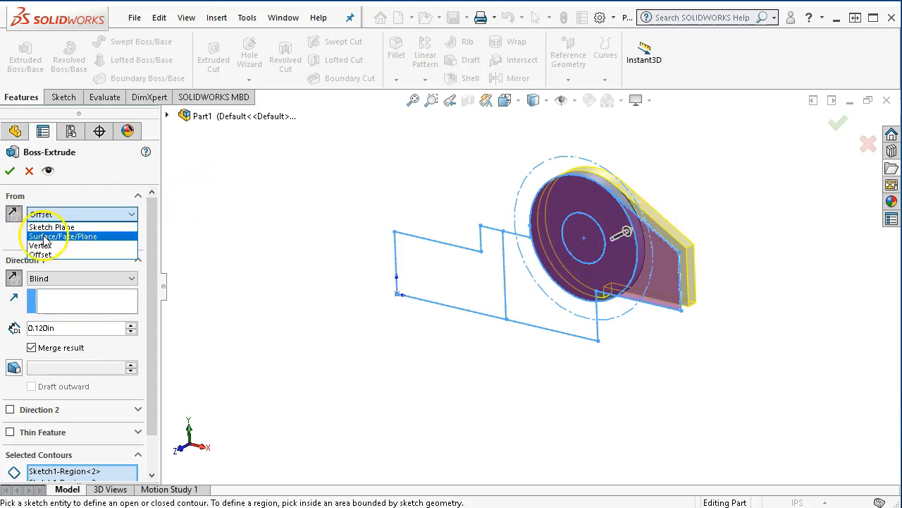
left_click(73, 213)
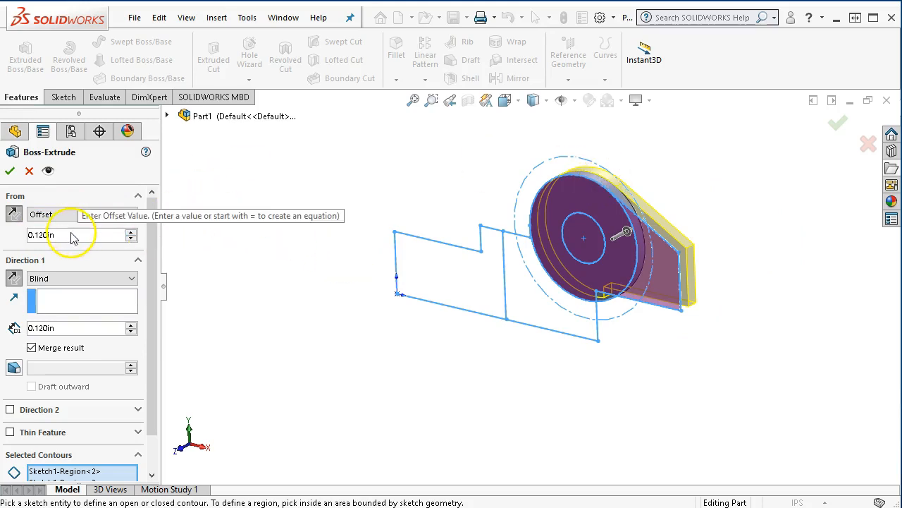
middle_click_drag(624, 371, 559, 421)
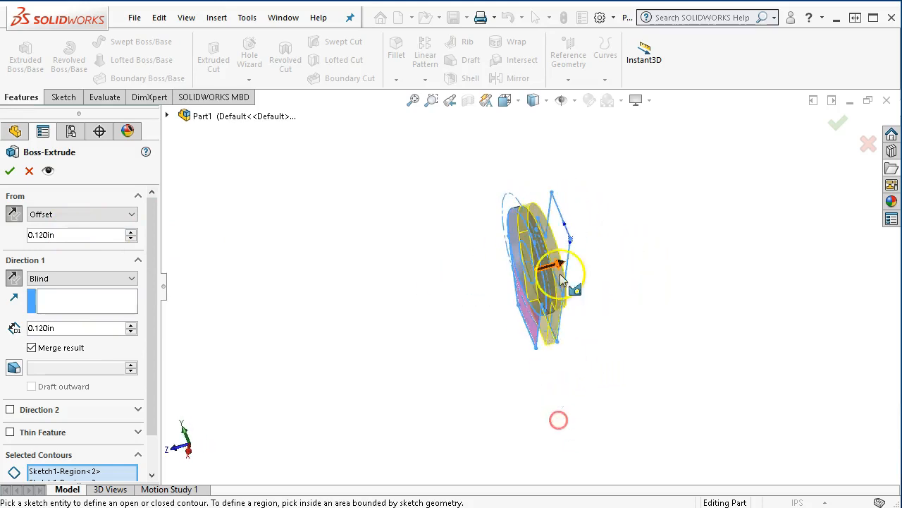
left_click(130, 214)
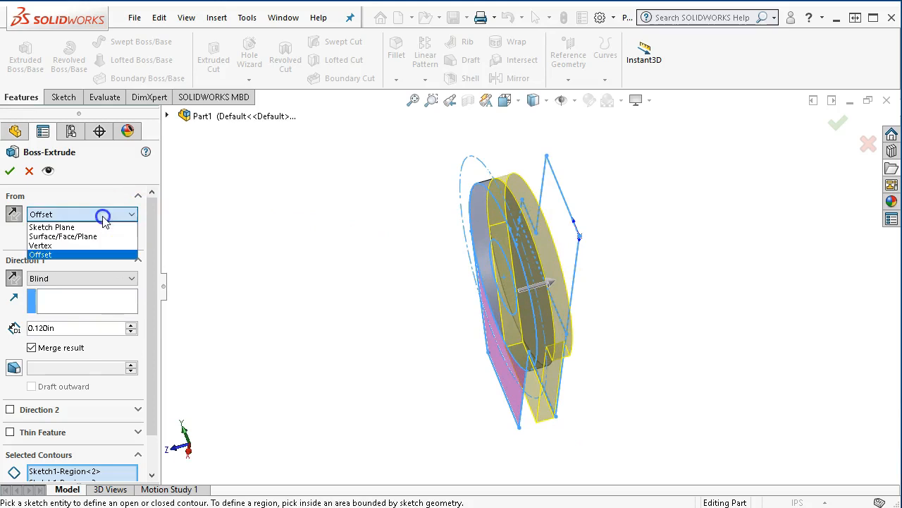
left_click(68, 238)
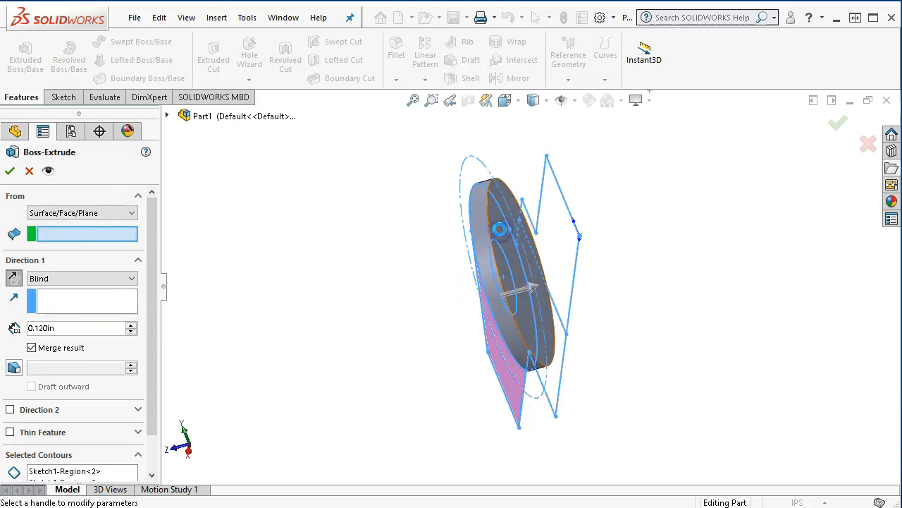
left_click(499, 229)
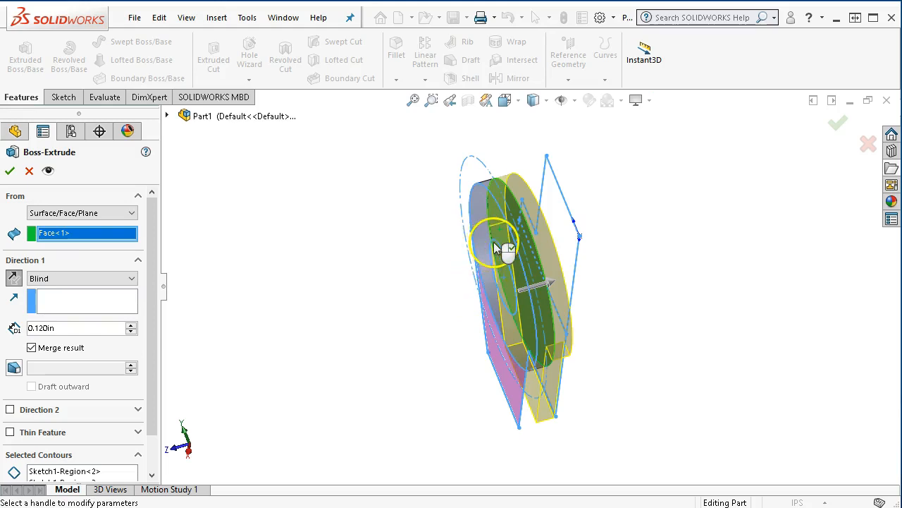
mouse_move(642, 333)
middle_mouse_down()
mouse_move(660, 343)
mouse_move(711, 317)
mouse_move(692, 328)
mouse_move(630, 332)
middle_mouse_up()
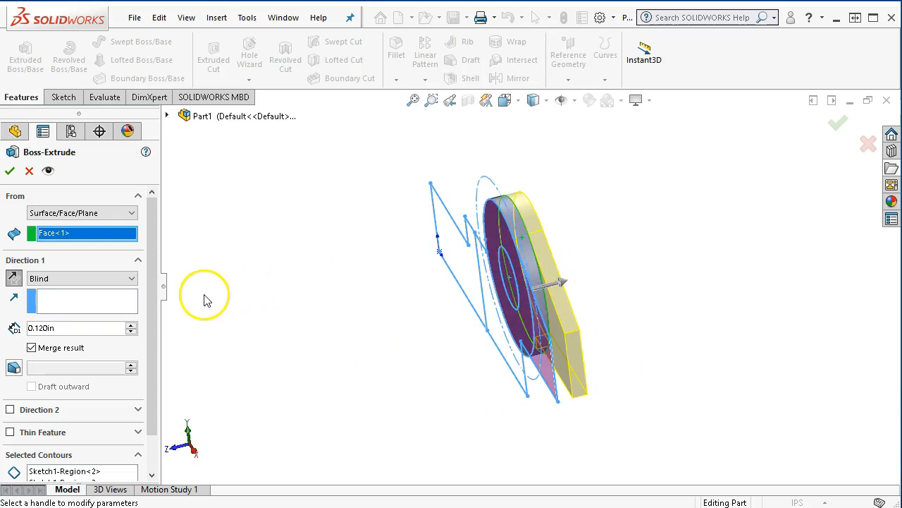
- Set the blind extrusion depth to 0.14 in and finish the hinge and angled lug boss
double_click(67, 328)
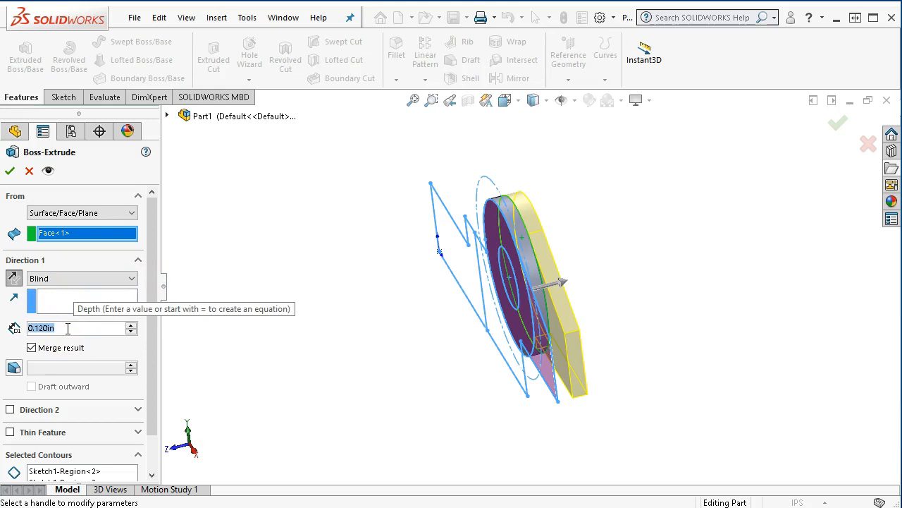
type("0.14")
key("Return")
left_click(10, 171)
middle_click_drag(376, 363, 458, 342)
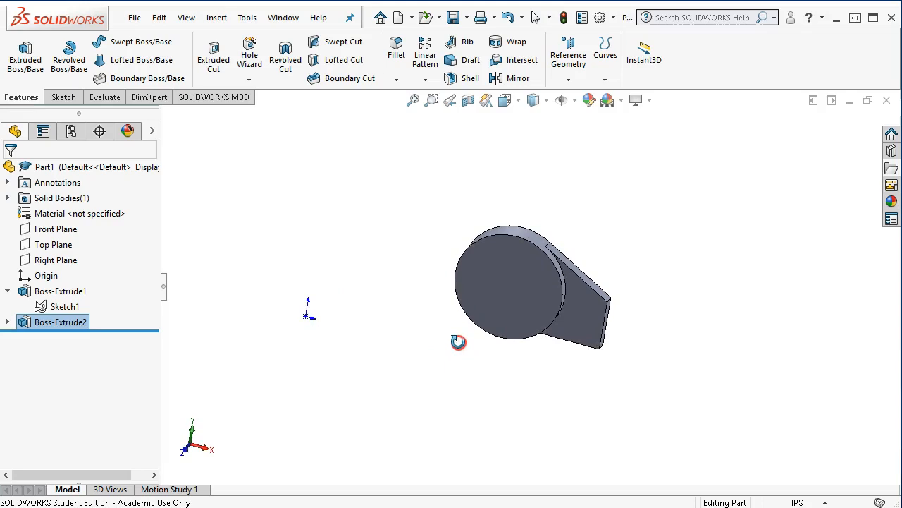
scroll(459, 343, "up", 1)
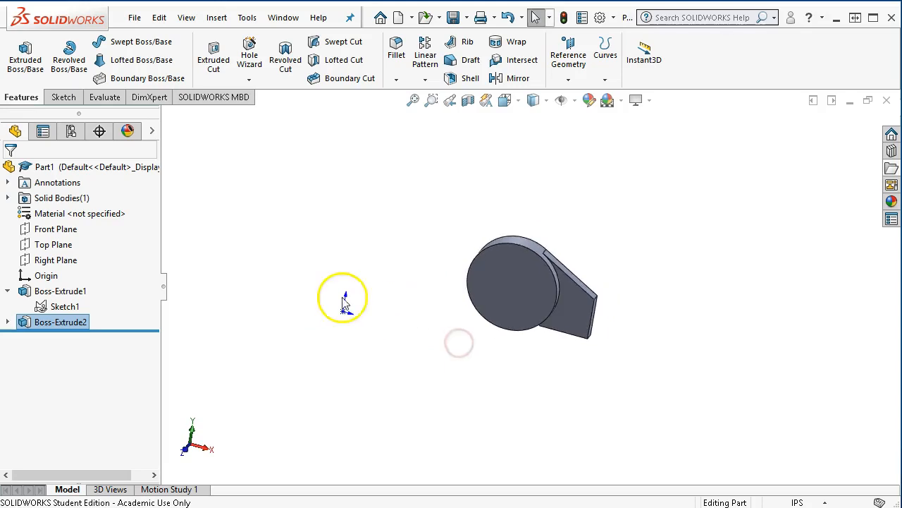
- Start a boss extrusion from the front profile sketch and consult the Exercise 6.16 Hinge Bracket drawing for its depths
left_click(64, 307)
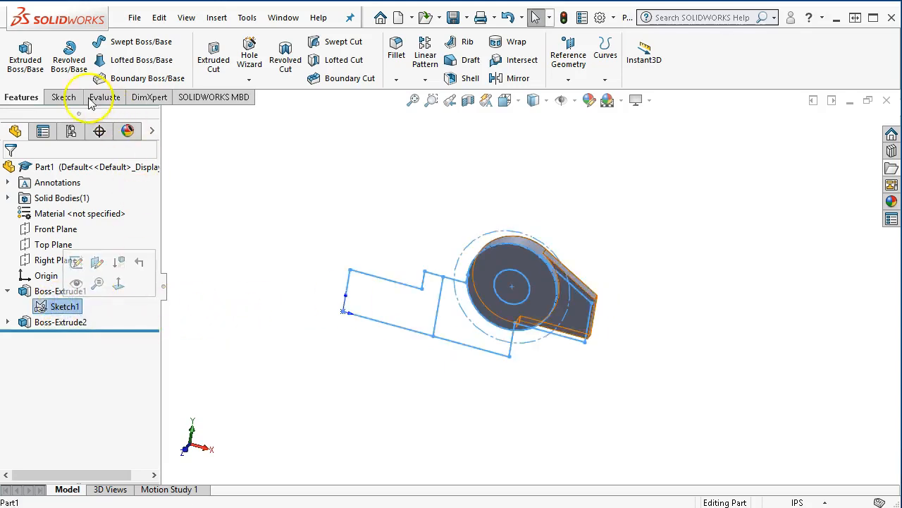
left_click(26, 62)
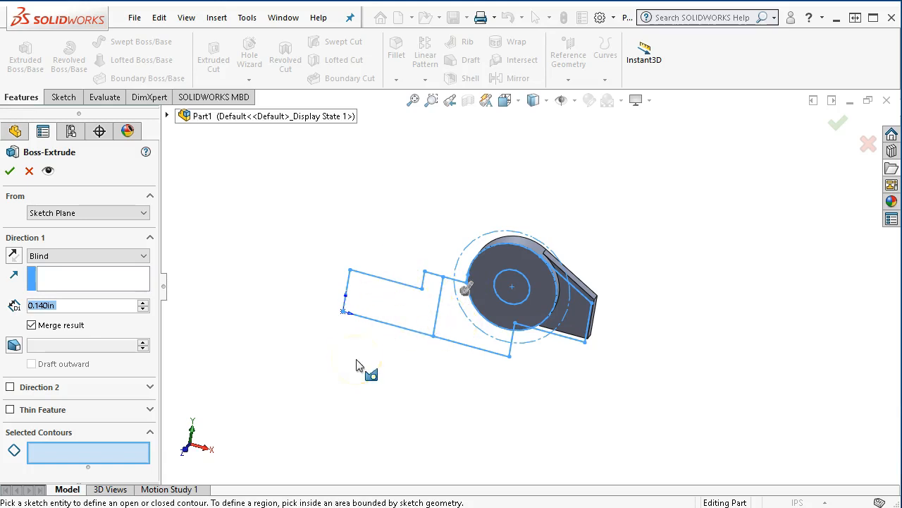
left_click(551, 100)
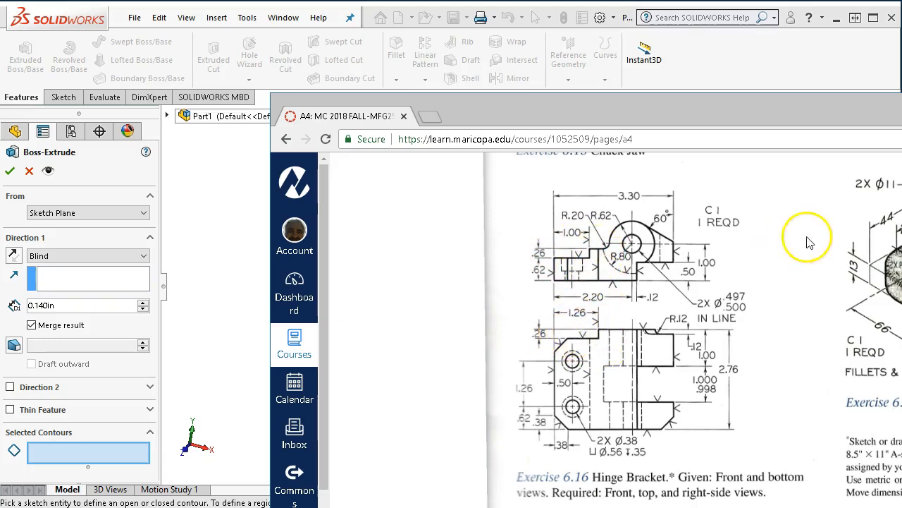
key("alt+Tab")
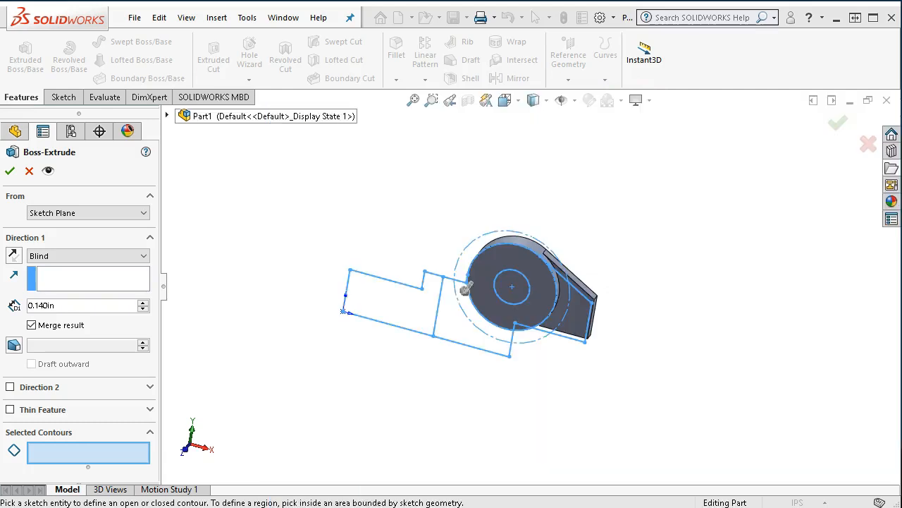
middle_click_drag(676, 314, 659, 330)
scroll(352, 287, "down", 1)
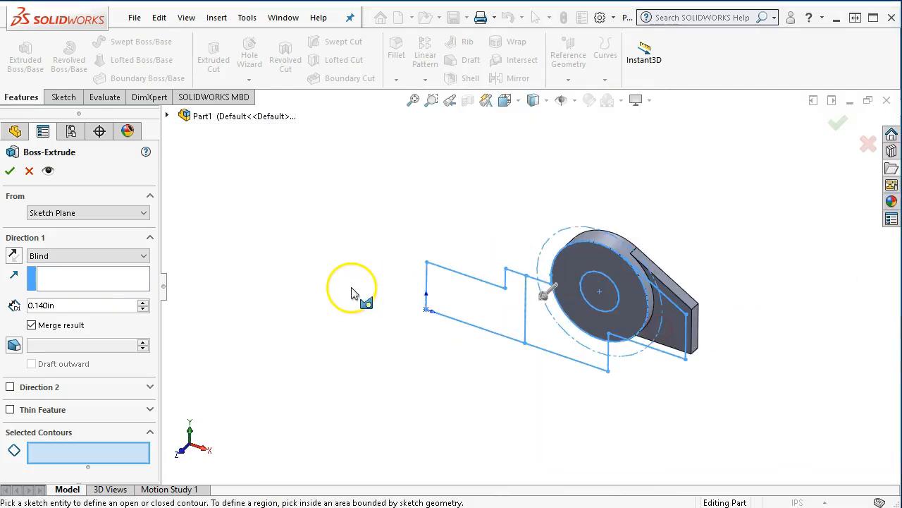
left_click(74, 451)
left_click(458, 321)
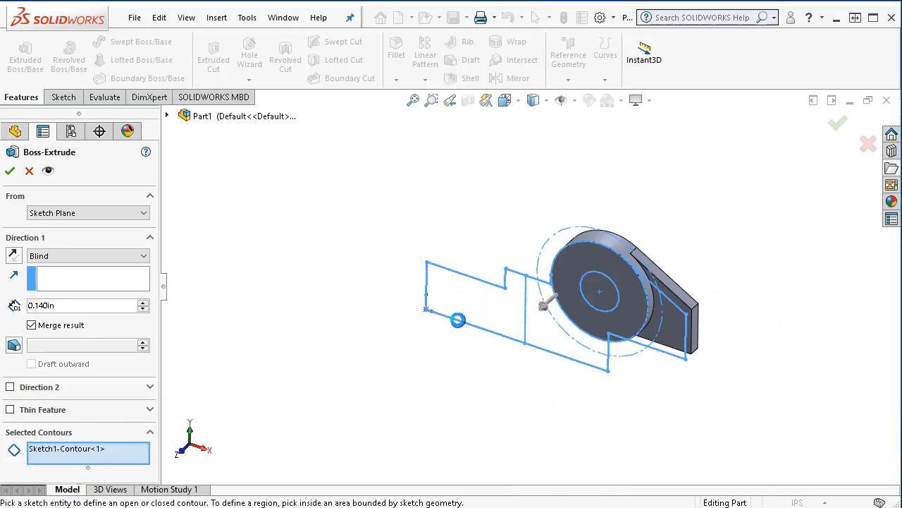
left_click(470, 308)
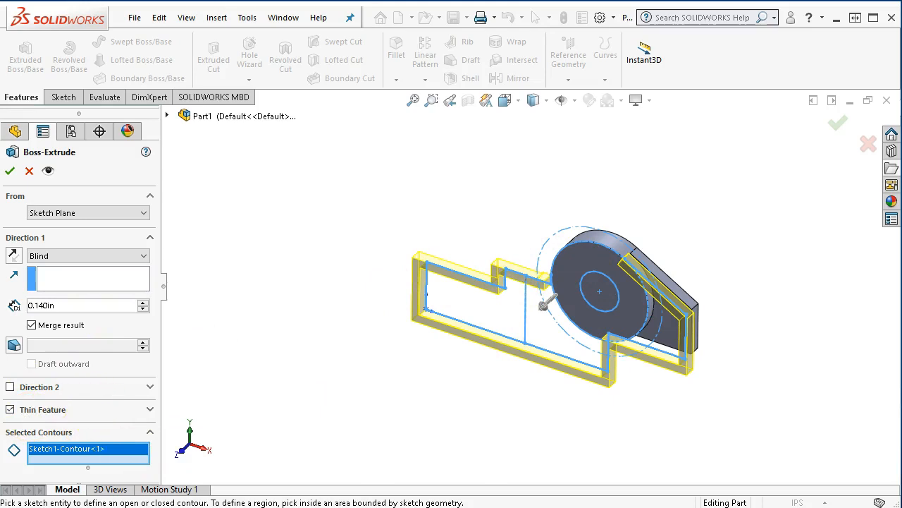
left_click(10, 410)
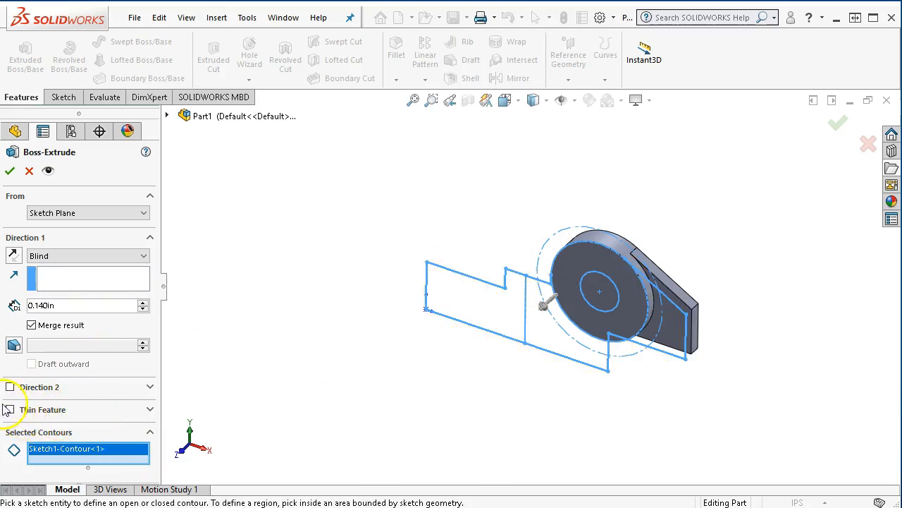
right_click(79, 448)
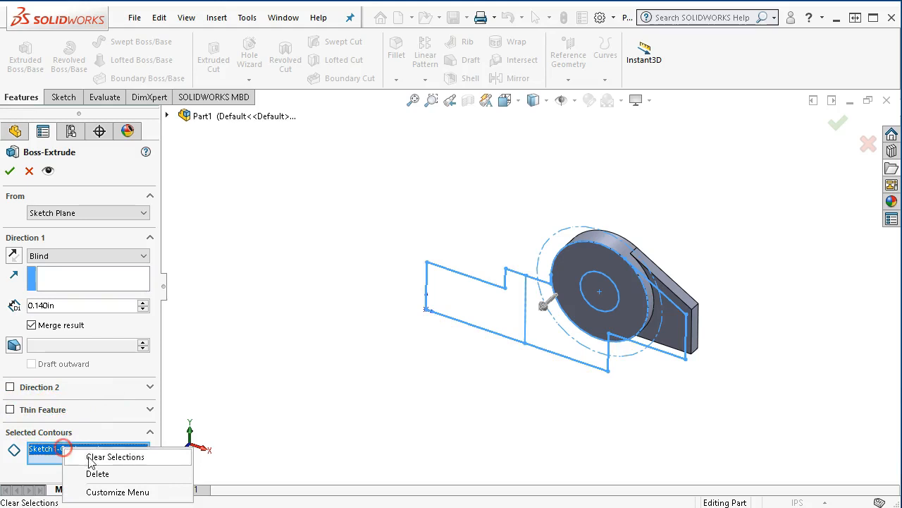
left_click(98, 455)
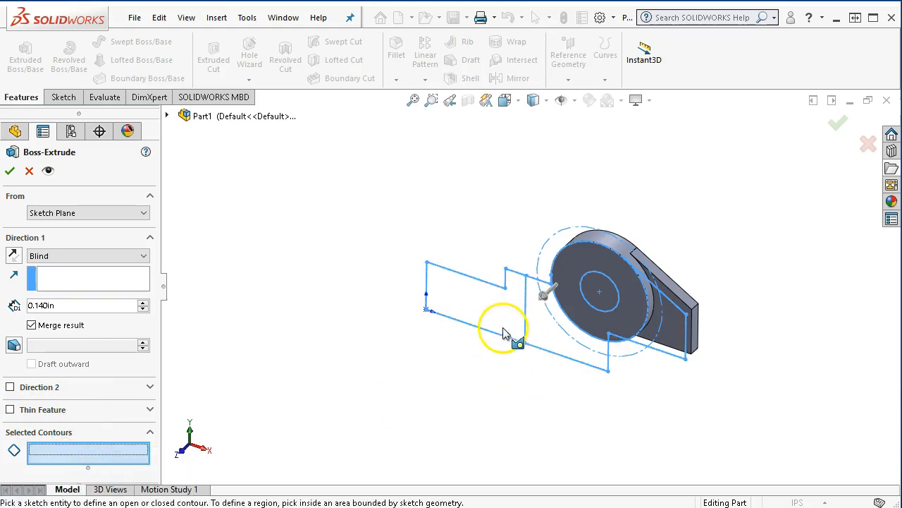
- Select the two stepped base regions, hinge ring, pin-hole circle and angled lug region as contours, and reverse the extrusion direction
left_click(502, 318)
left_click(553, 338)
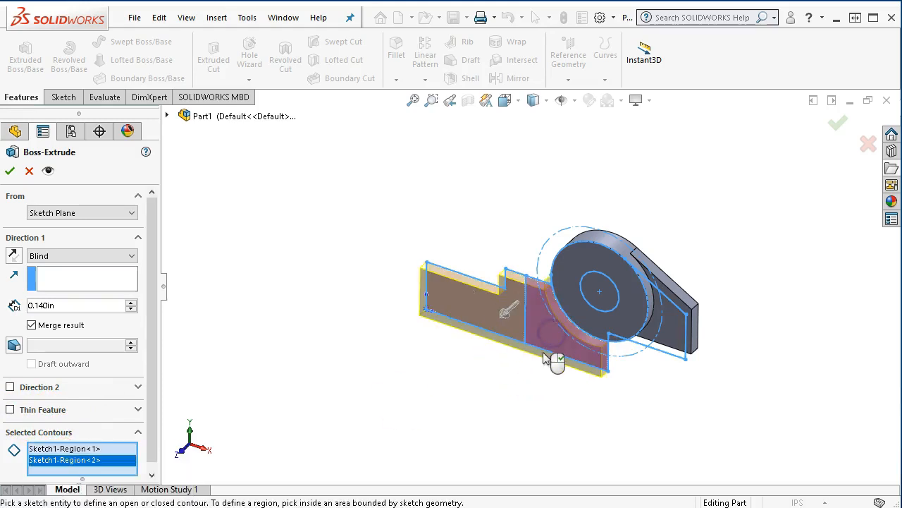
left_click(14, 255)
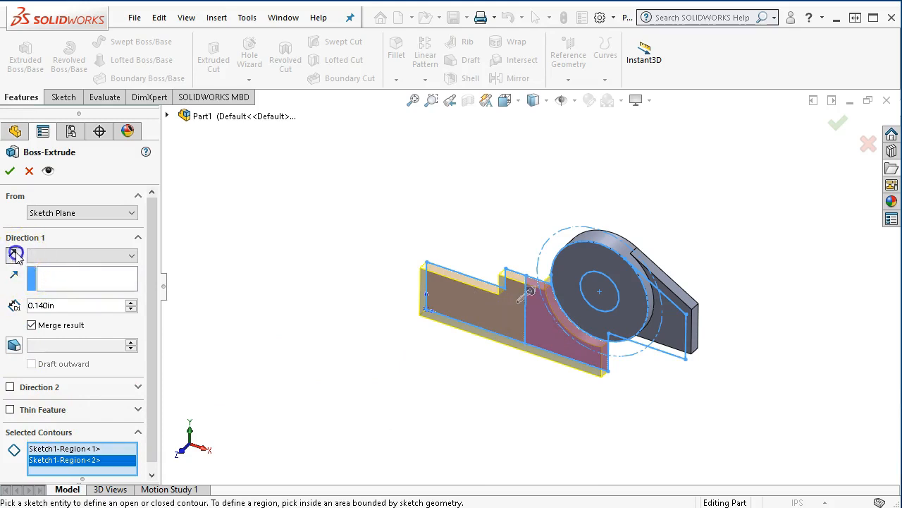
left_click(553, 251)
left_click(597, 279)
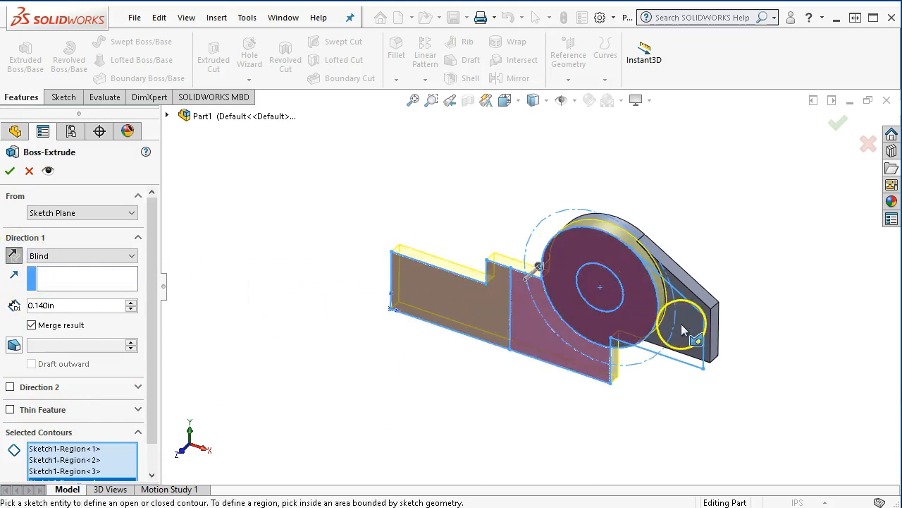
left_click(678, 326)
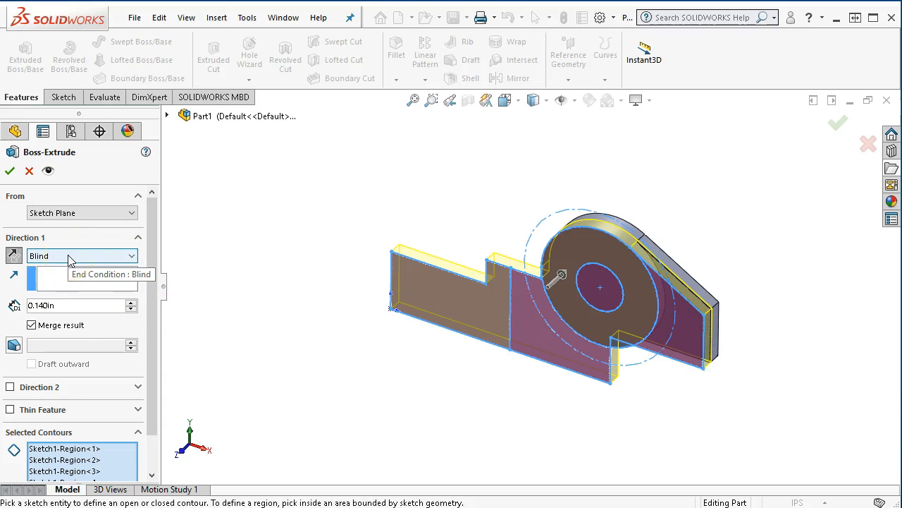
- Set the extrusion to start from a surface and choose the back face of the hinge and lug boss
left_click(77, 212)
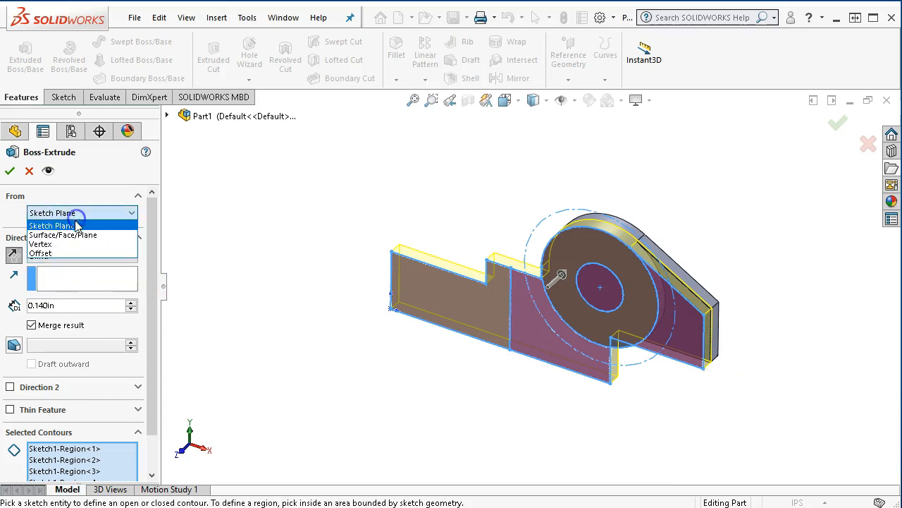
left_click(69, 233)
middle_click_drag(649, 250, 651, 289)
left_click(541, 322)
middle_click_drag(675, 393, 737, 308)
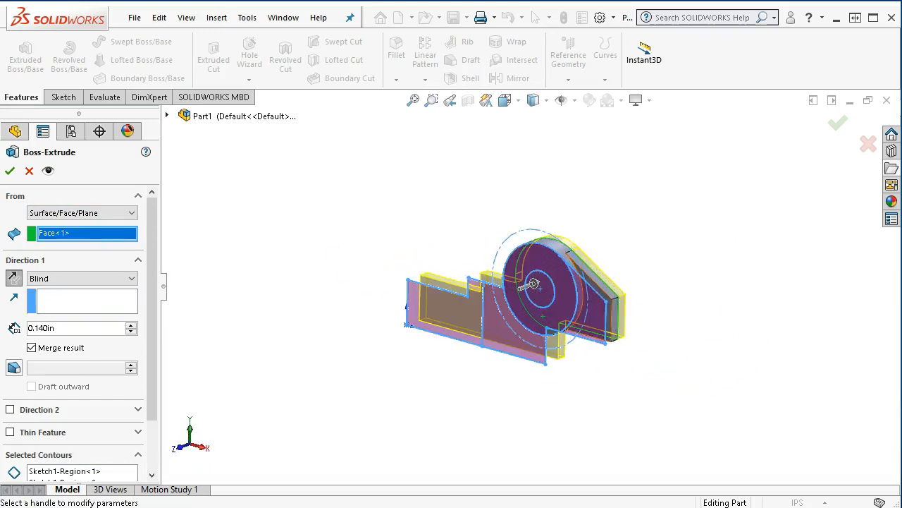
- Set the end condition to Offset From Surface and choose the front face of the hinge disk as reference
left_click(39, 280)
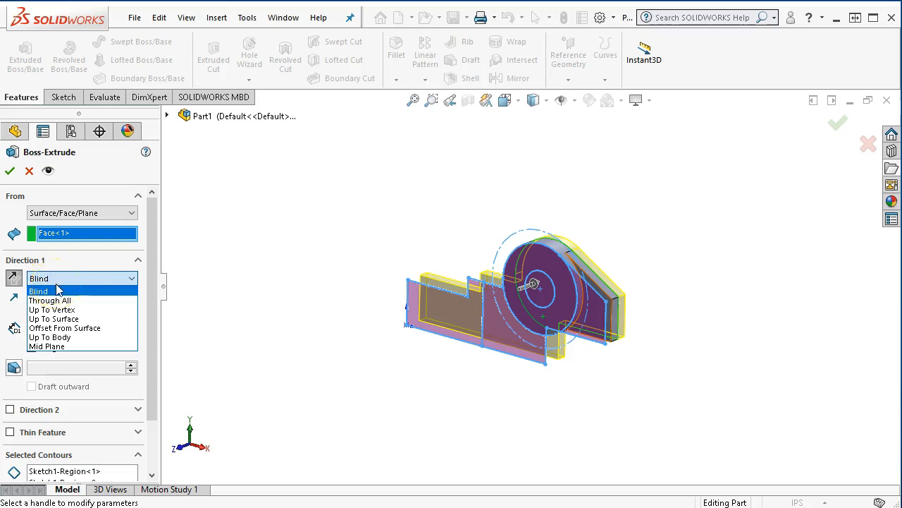
left_click(61, 321)
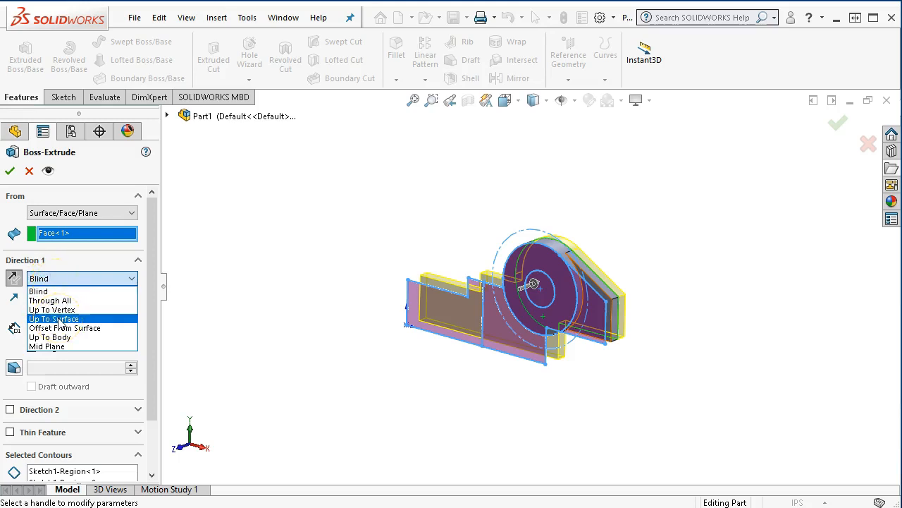
left_click(64, 330)
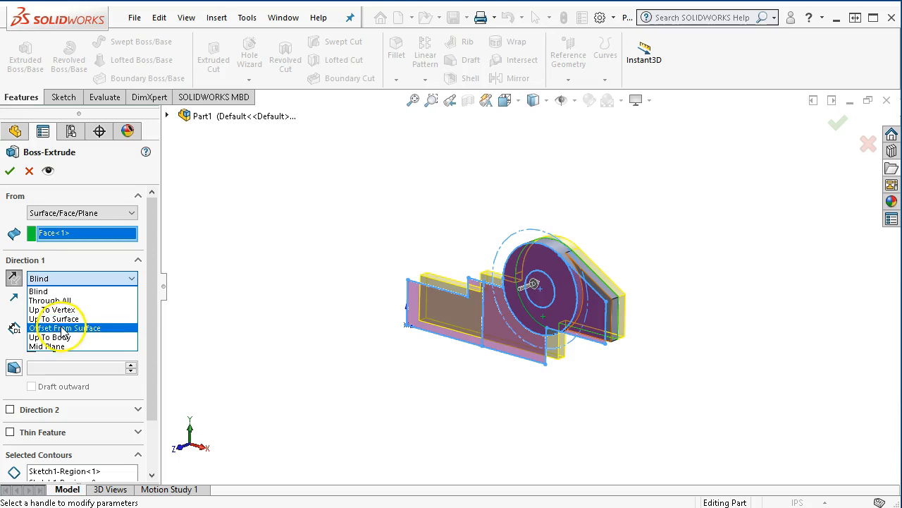
left_click(64, 328)
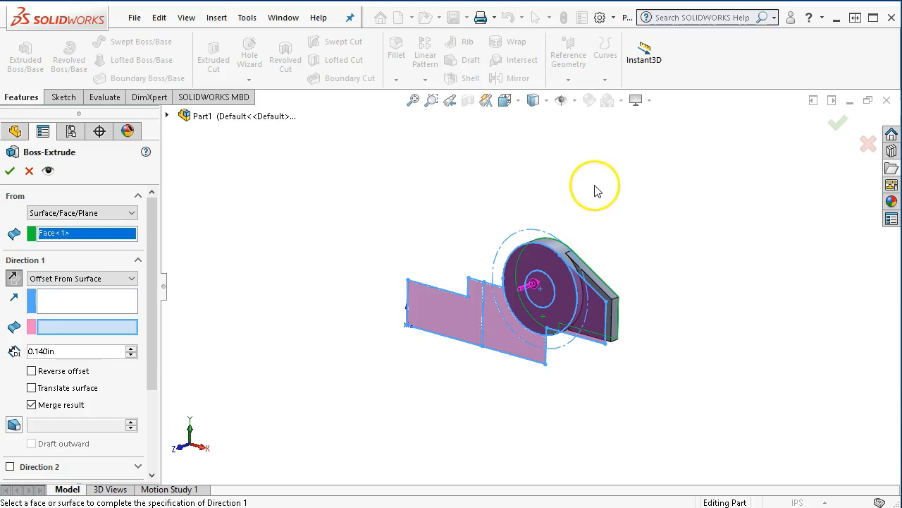
middle_click_drag(614, 191, 576, 246)
scroll(508, 264, "down", 1)
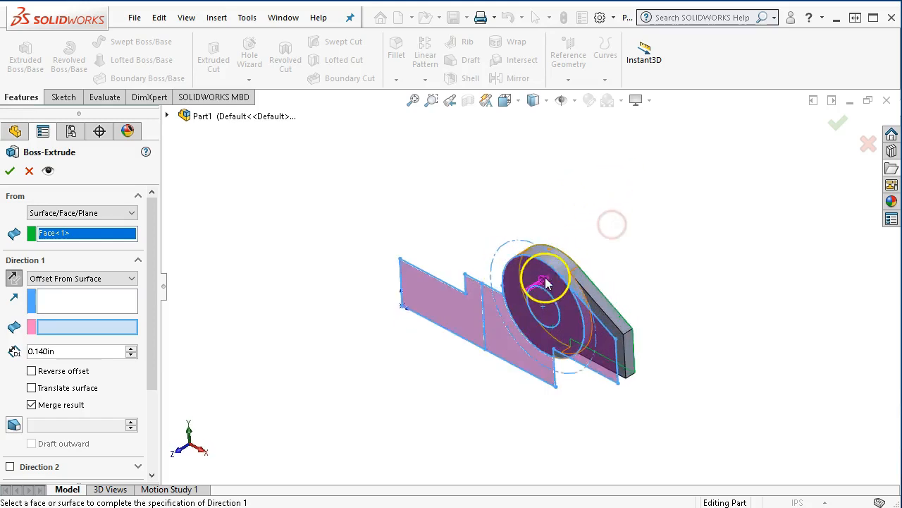
left_click(531, 277)
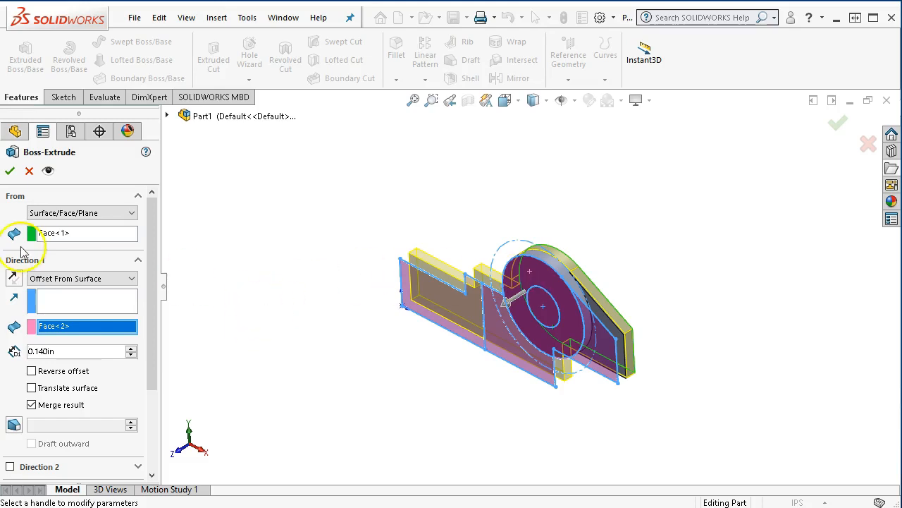
- Reverse the extrusion direction, set the offset distance to 2.76 in and finish the full-profile boss
left_click(13, 278)
double_click(78, 352)
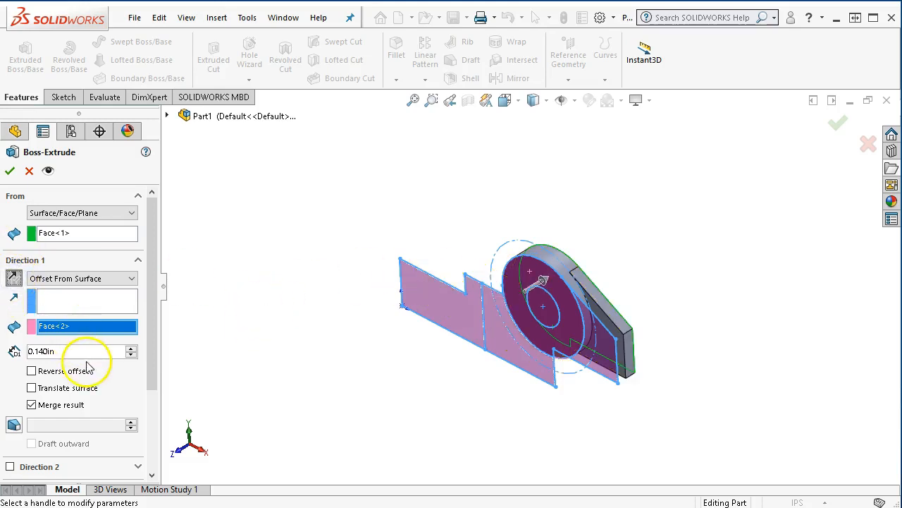
type("2.76")
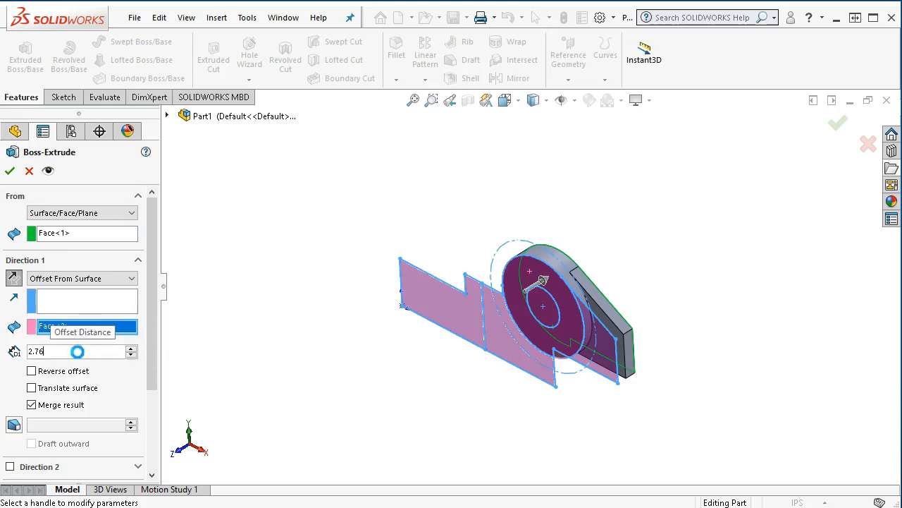
key("Return")
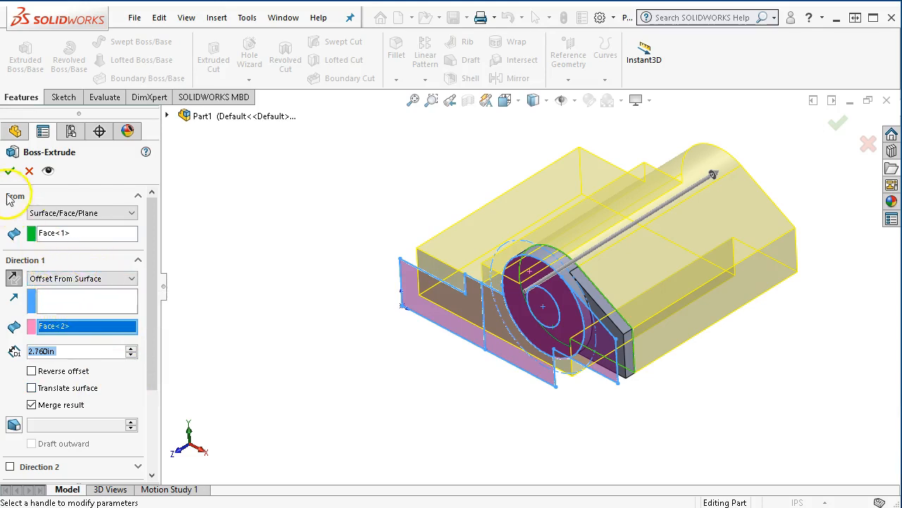
left_click(10, 170)
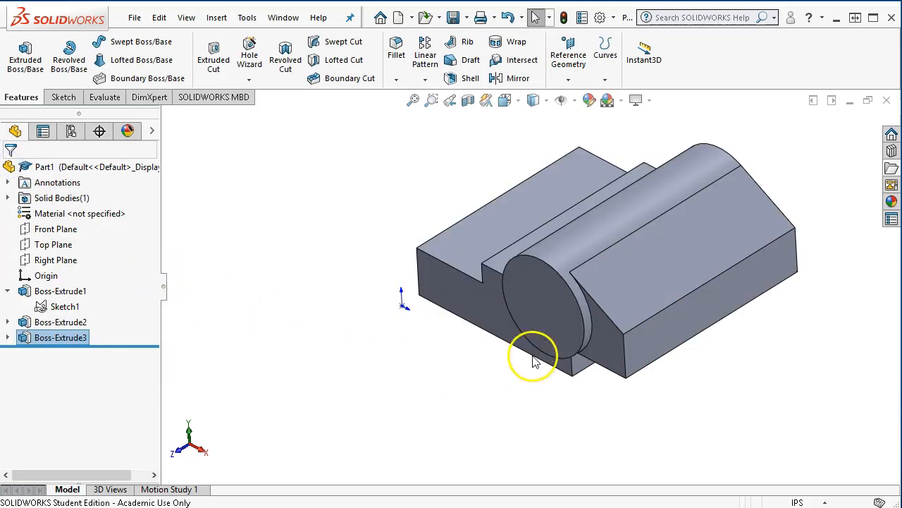
- Measure the distances from the hinge disk's front face to the lug's front face, the base's front face and the bracket's rear face
left_click(566, 322)
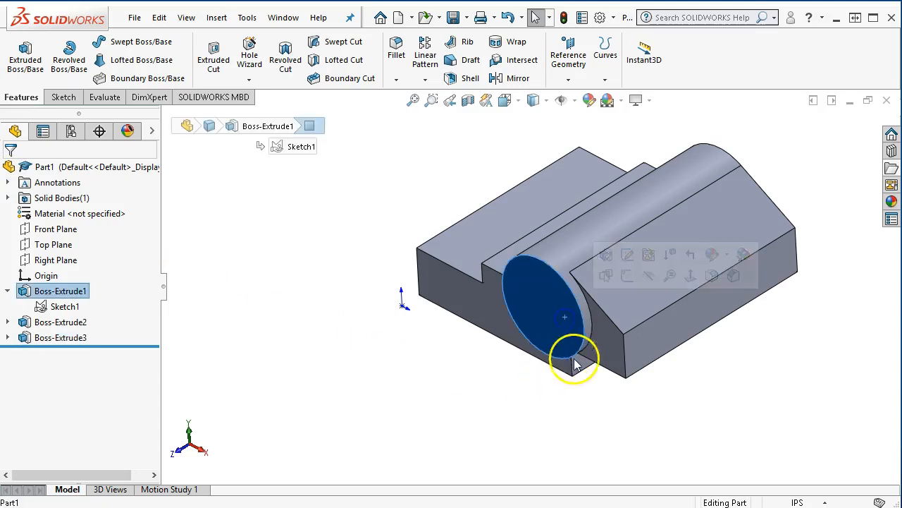
left_click(609, 346, "ctrl")
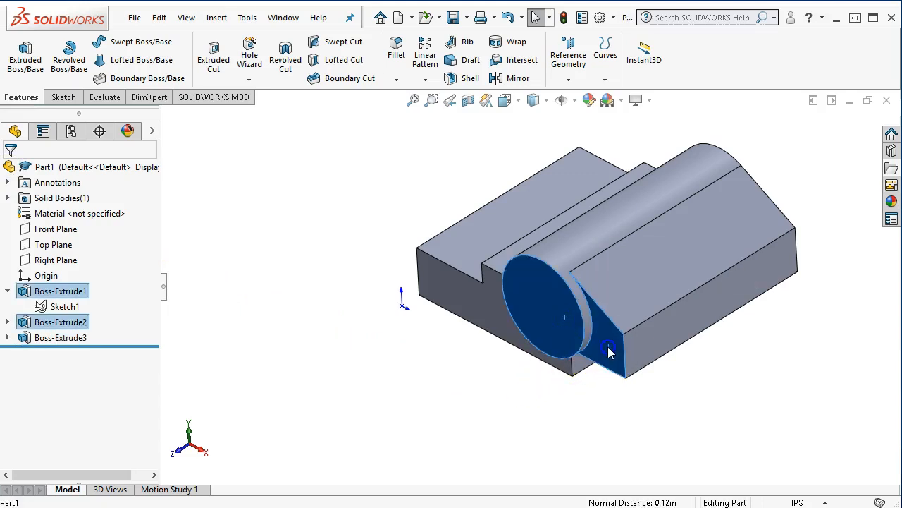
middle_click_drag(555, 379, 665, 354)
left_click(552, 315)
left_click(628, 317, "ctrl")
middle_click_drag(629, 398, 550, 389)
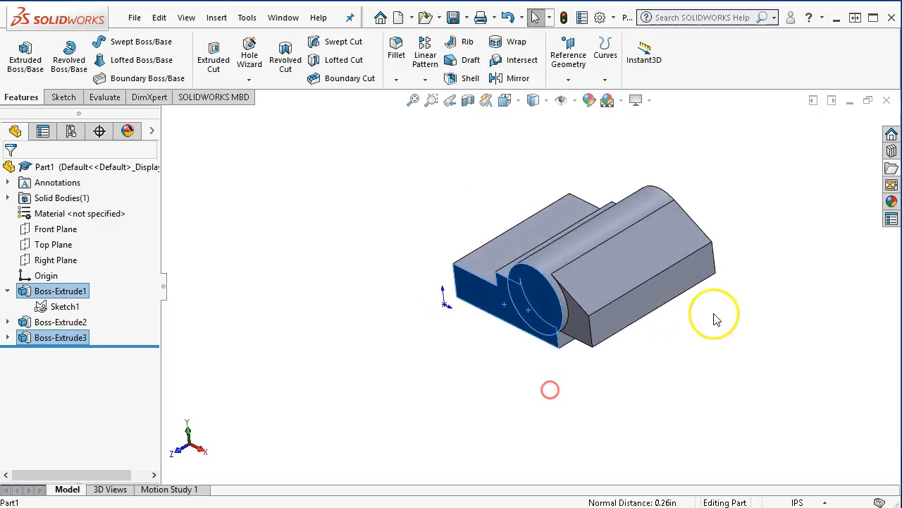
left_click(544, 301)
middle_click_drag(714, 376, 630, 419)
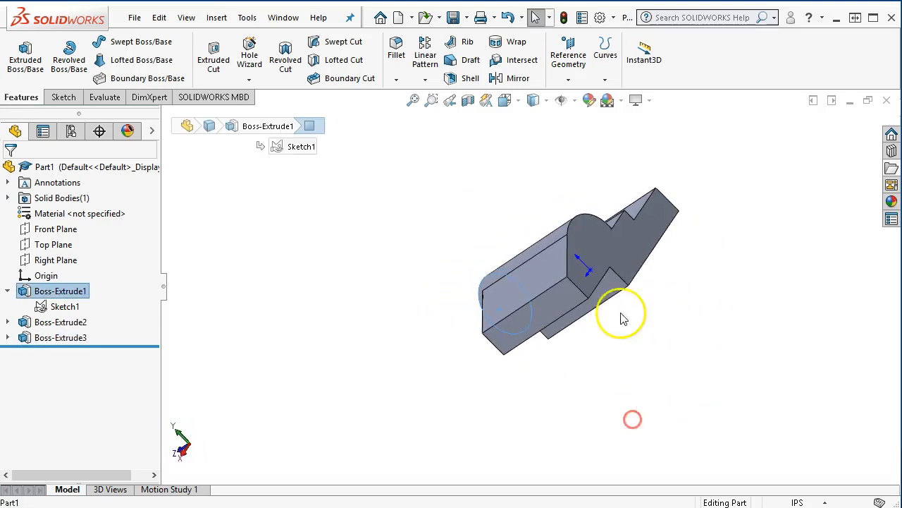
left_click(597, 249)
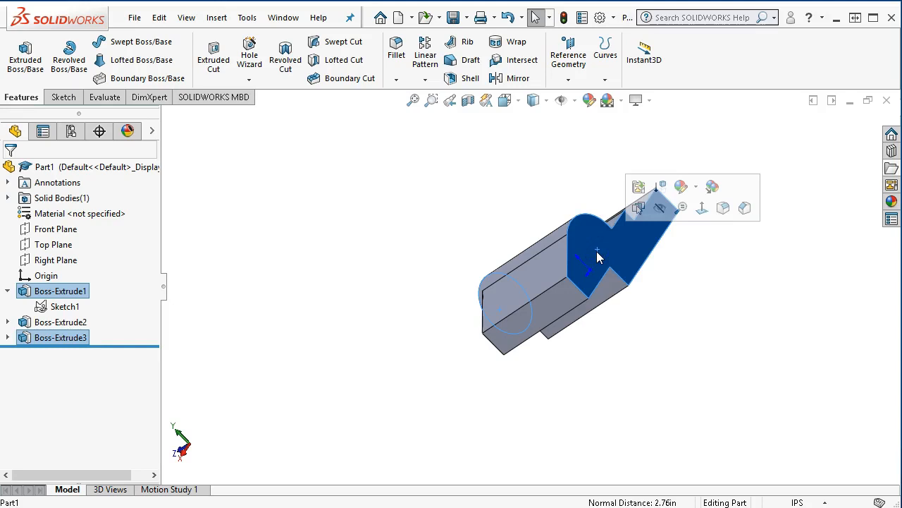
left_click(632, 348)
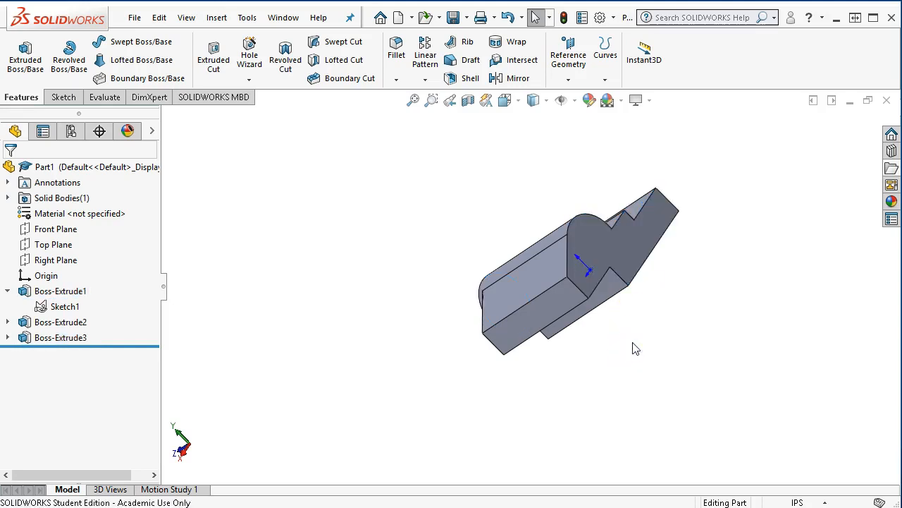
- Cut the pin hole Through All using the small circle contour of the front profile sketch
key("ctrl+7")
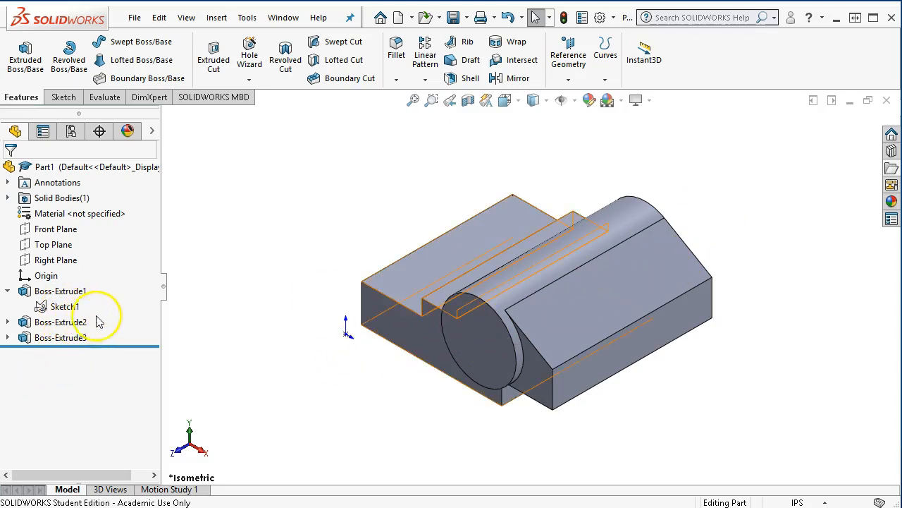
left_click(210, 63)
left_click(474, 355)
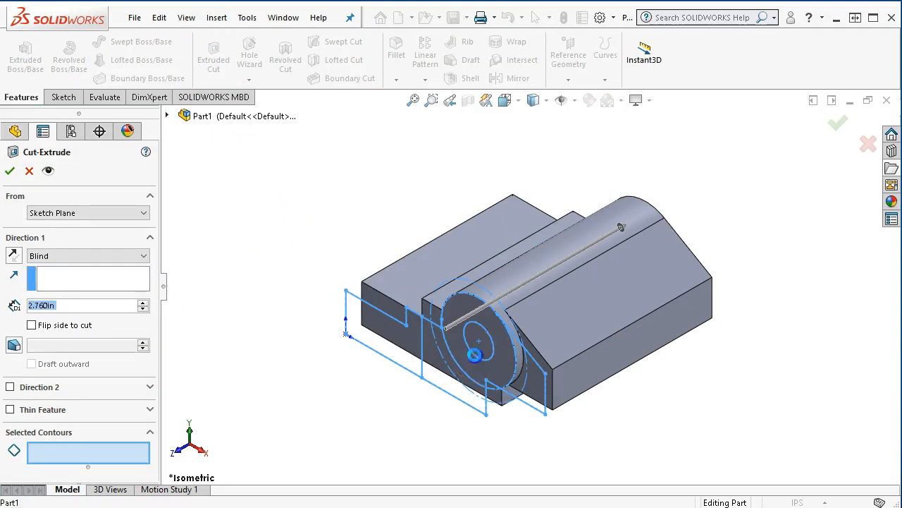
left_click(42, 256)
left_click(59, 279)
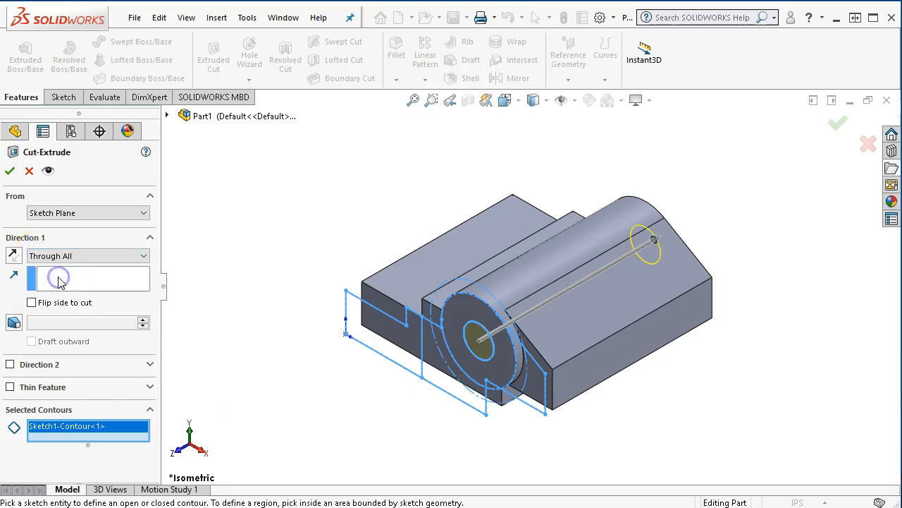
left_click(10, 170)
middle_click_drag(346, 425, 370, 424)
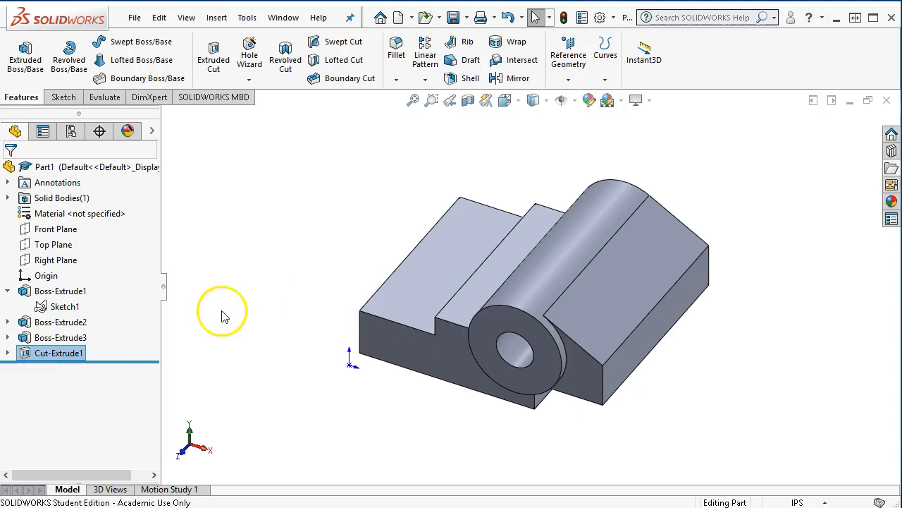
left_click(55, 306)
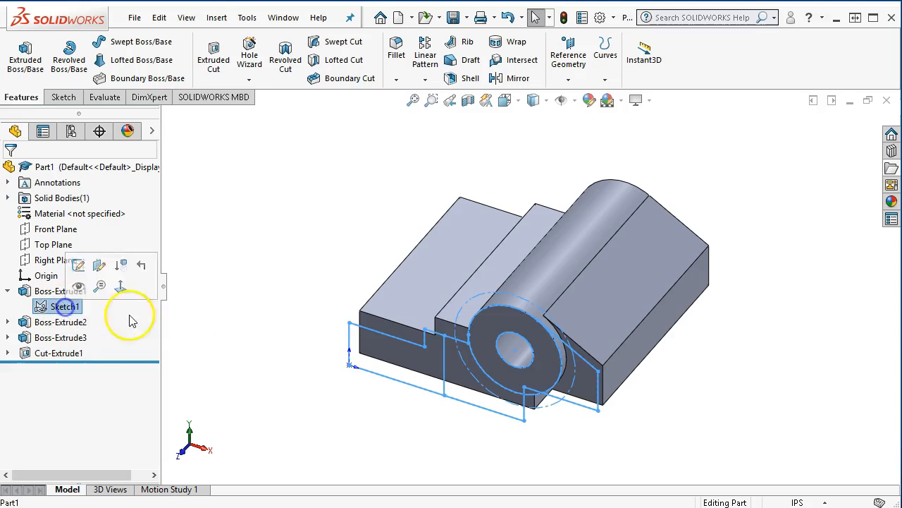
left_click(213, 58)
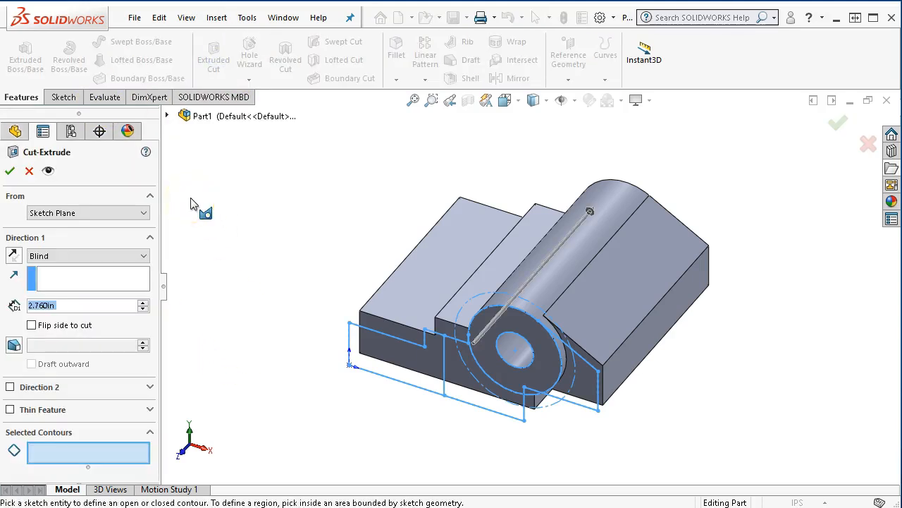
left_click(70, 213)
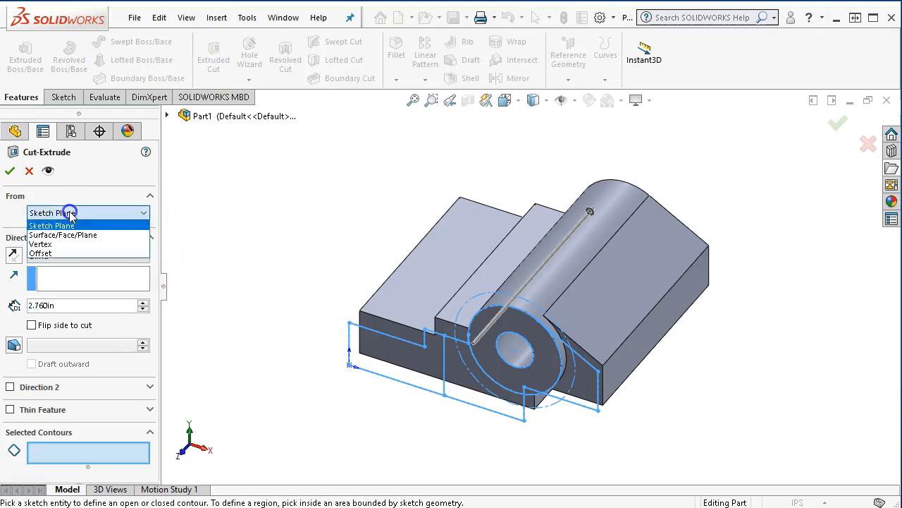
left_click(59, 254)
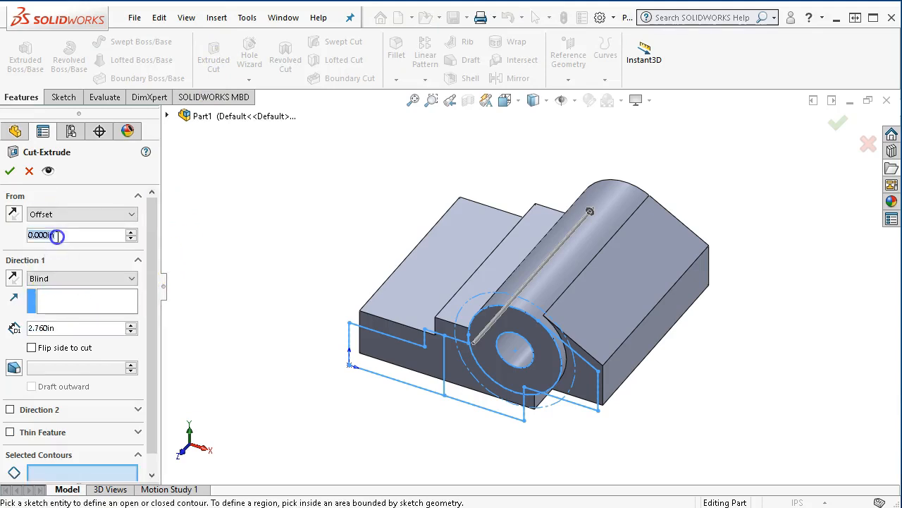
type("1.")
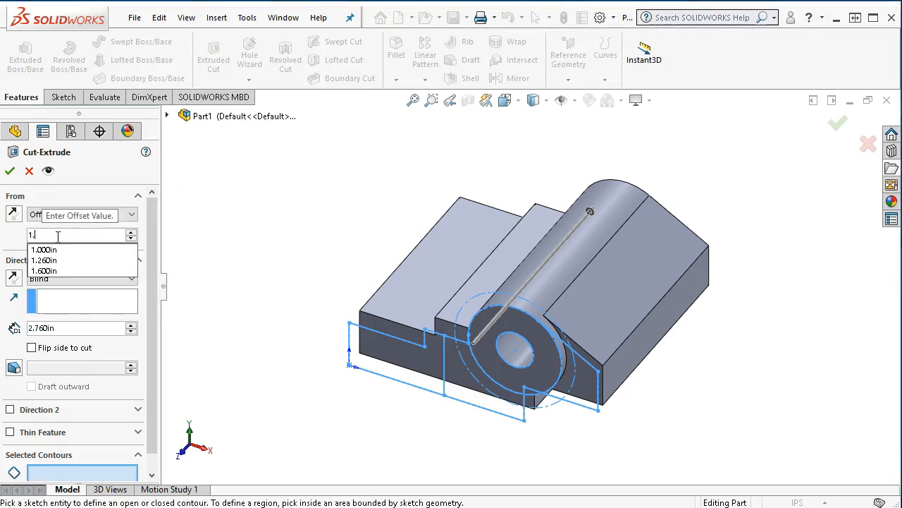
key("Return")
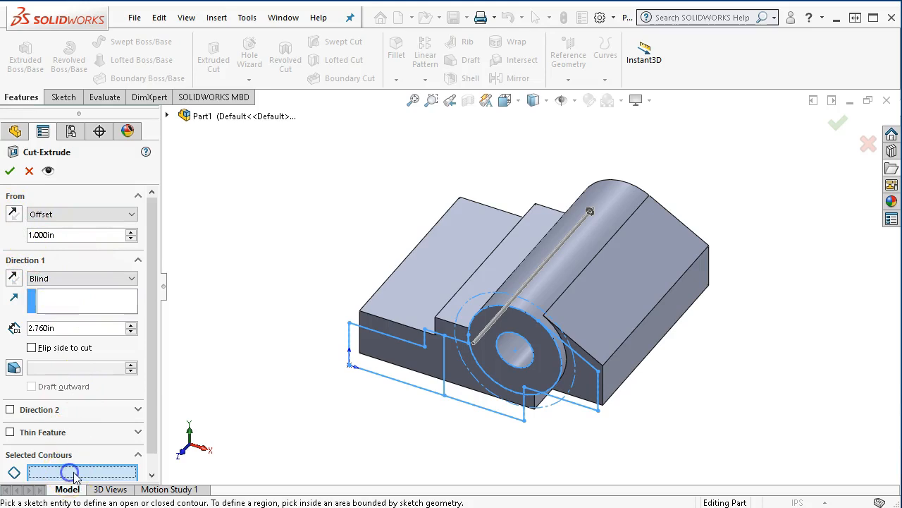
left_click(476, 380)
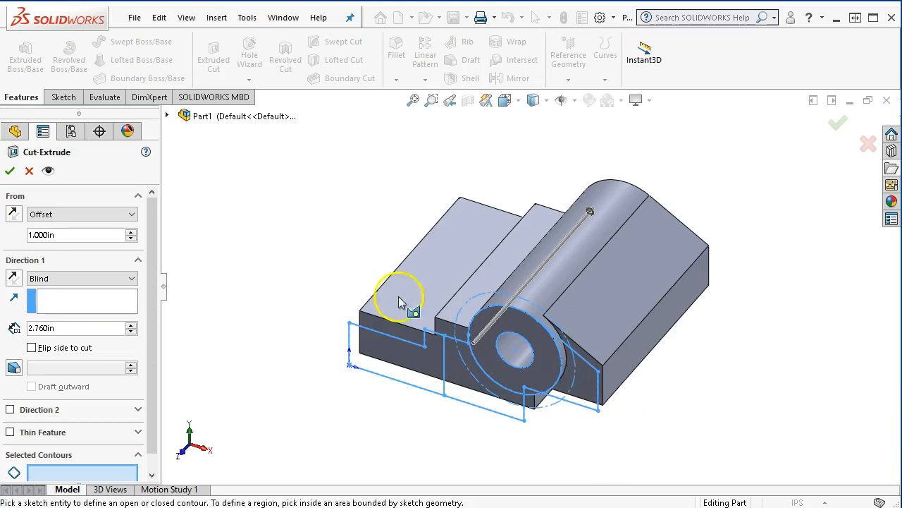
left_click(28, 171)
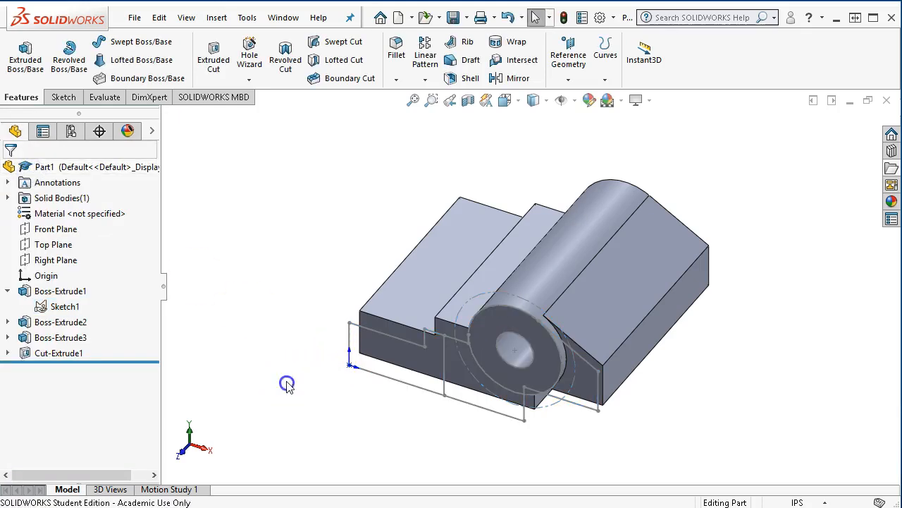
- Start a new sketch on the front face of the hinge disk
left_click(492, 337)
left_click(553, 294)
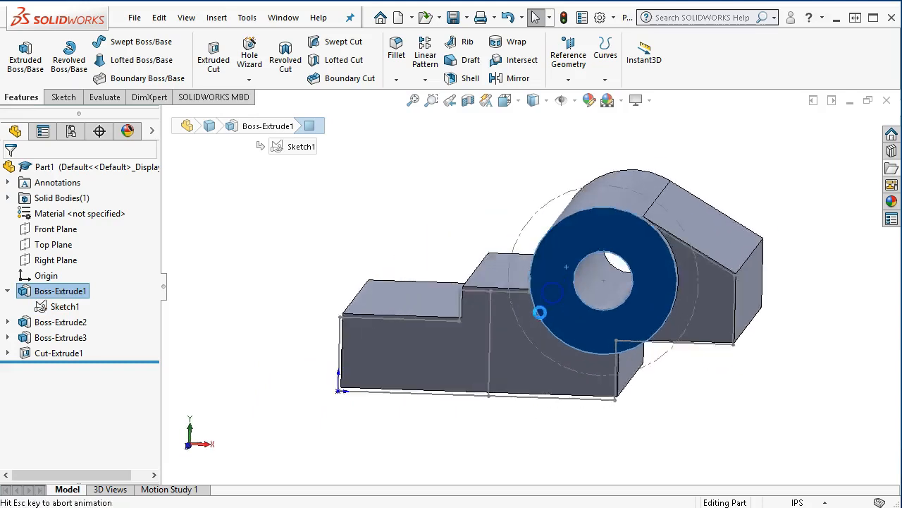
left_click(578, 175)
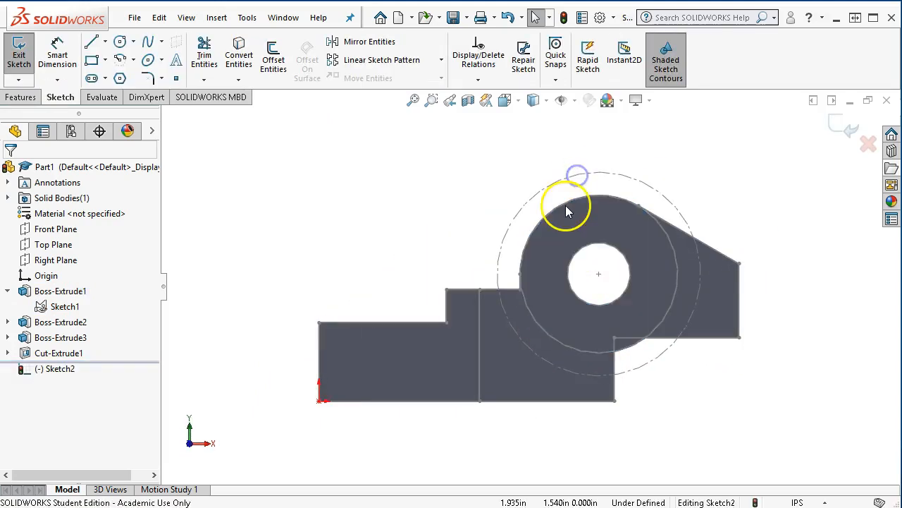
left_click(691, 226)
mouse_move(690, 225)
middle_mouse_down()
mouse_move(644, 258)
mouse_move(654, 268)
middle_mouse_up()
mouse_move(498, 266)
middle_mouse_down()
mouse_move(528, 264)
mouse_move(504, 274)
middle_mouse_up()
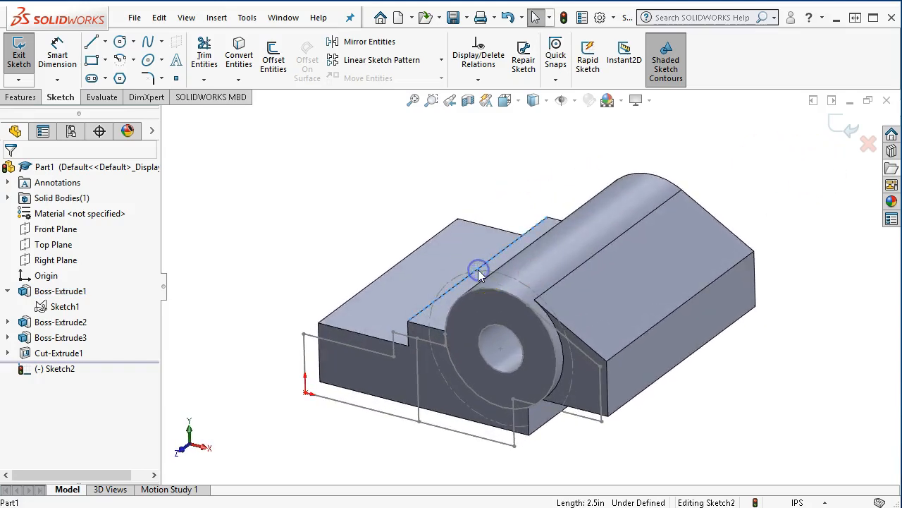
left_click(440, 373)
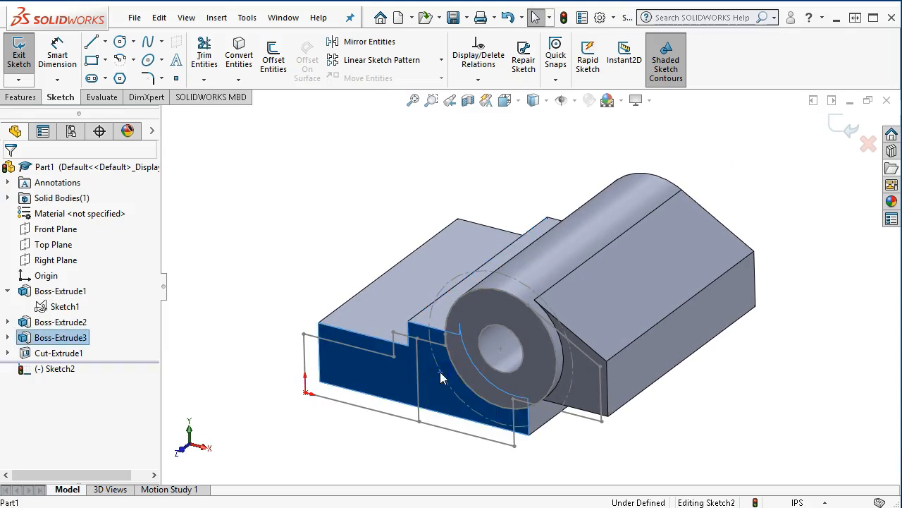
- Draw a circle centred on the pin hole, slightly larger than the profile sketch's dashed construction circle
left_click(120, 44)
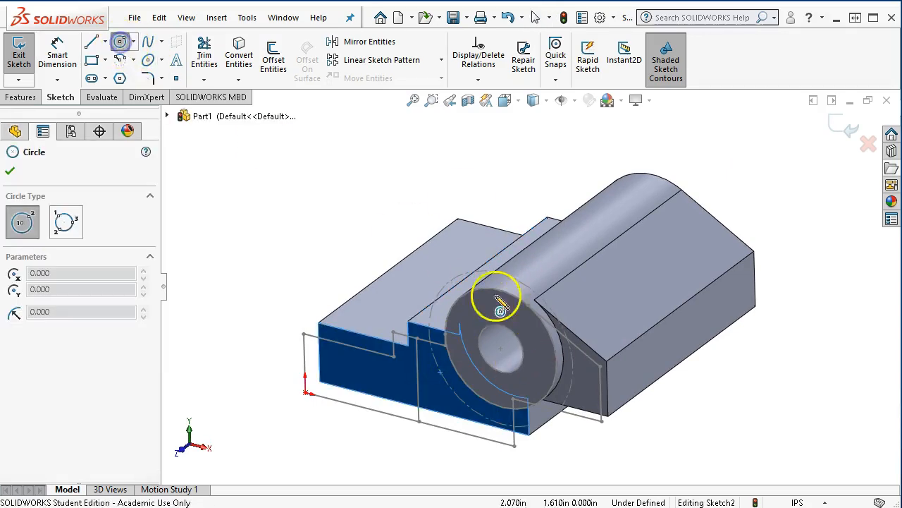
left_click(501, 349)
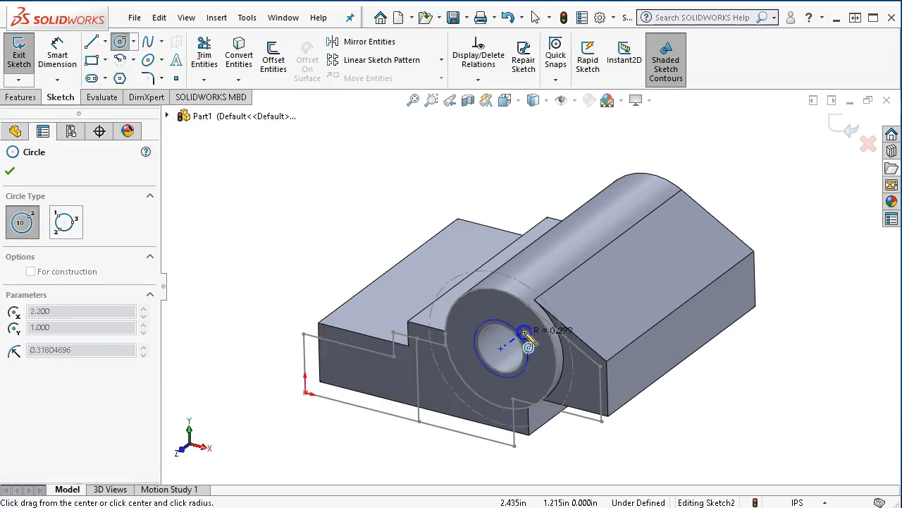
left_click(557, 315)
right_click(580, 306)
left_click(589, 312)
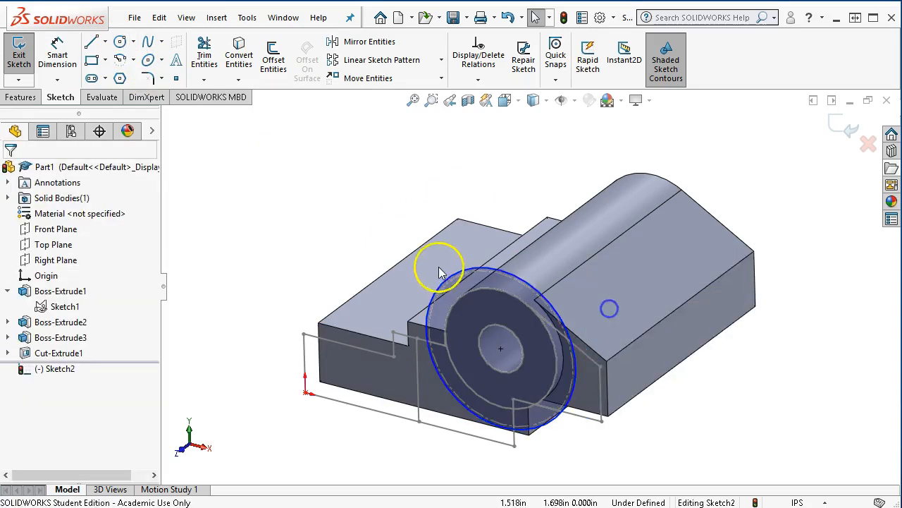
- Try to select the new circle together with the profile sketch's dashed construction circle
scroll(479, 327, "down", 5)
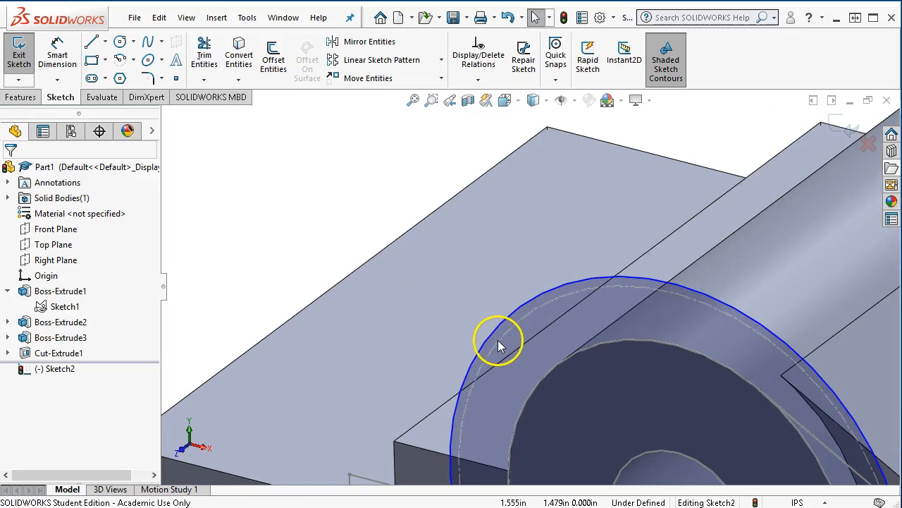
key("ctrl+8")
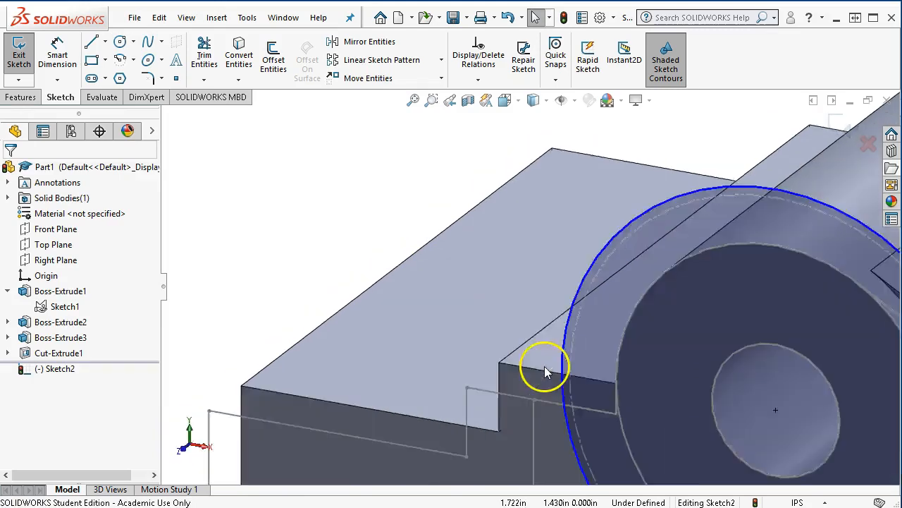
scroll(525, 239, "down", 5)
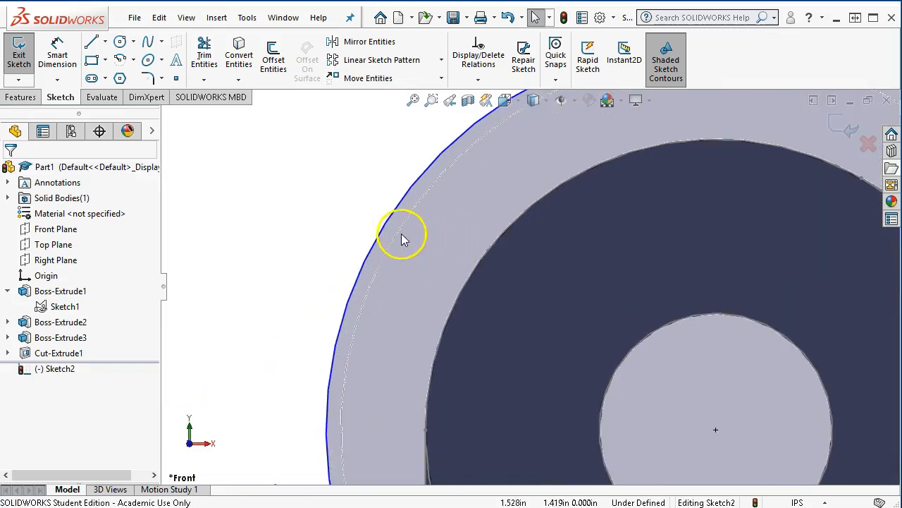
left_click(401, 234)
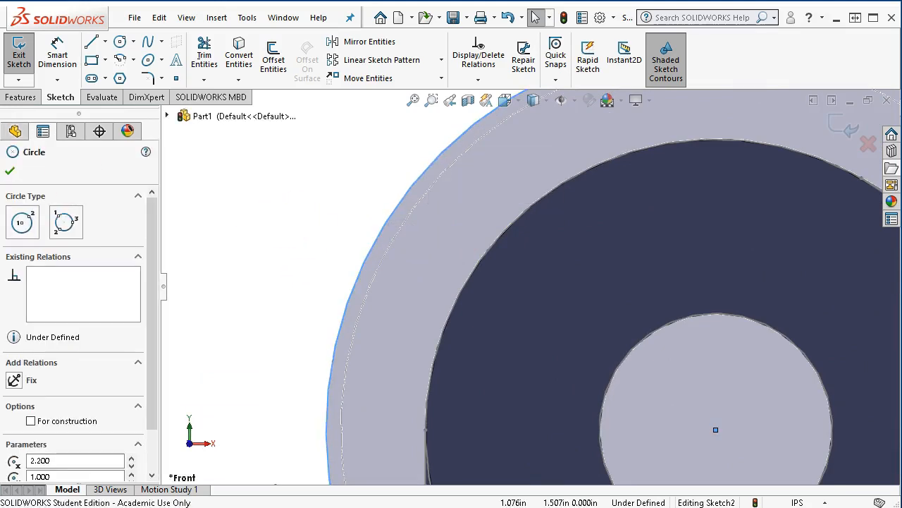
left_click(9, 170)
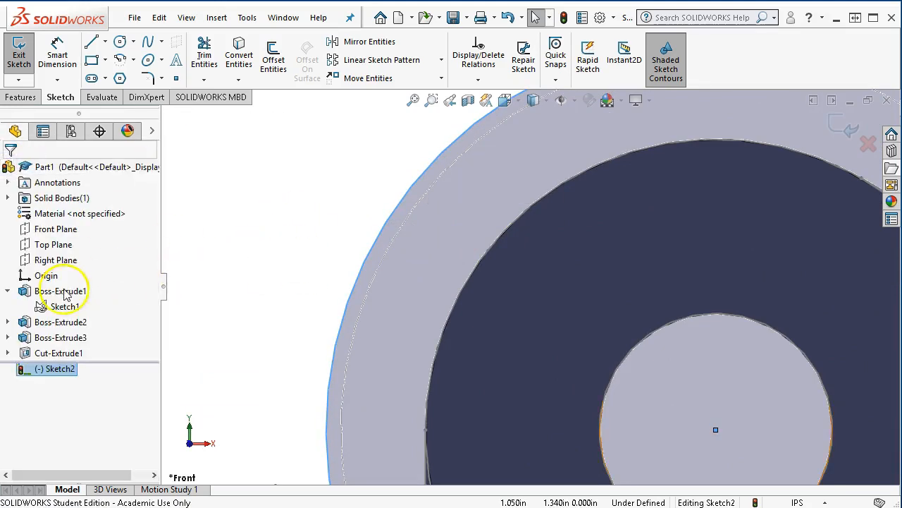
- Show the front profile sketch in the model and reopen the new circle's sketch for editing
right_click(54, 311)
left_click(248, 298)
scroll(248, 298, "up", 5)
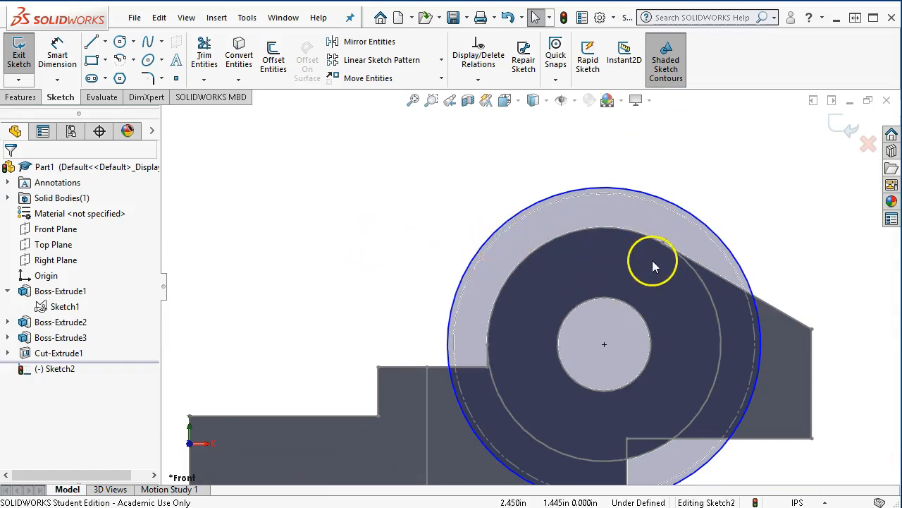
left_click(64, 306)
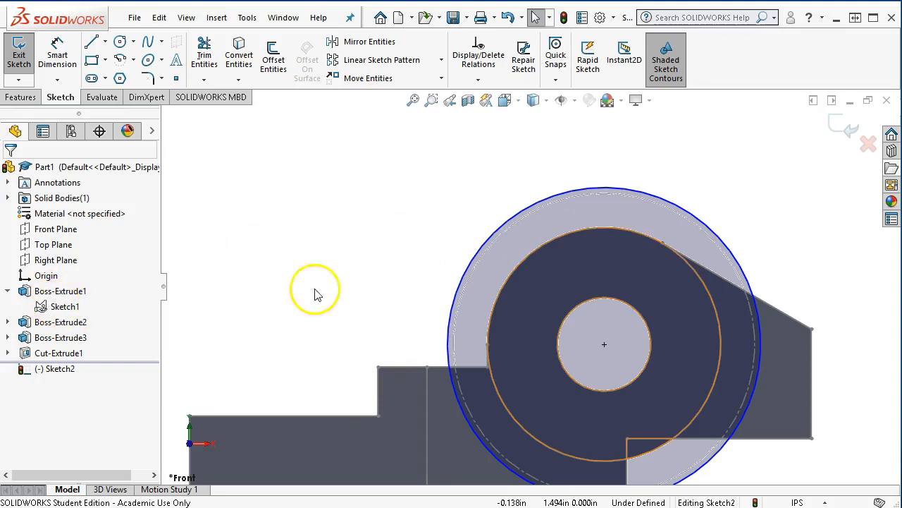
left_click(832, 122)
right_click(62, 306)
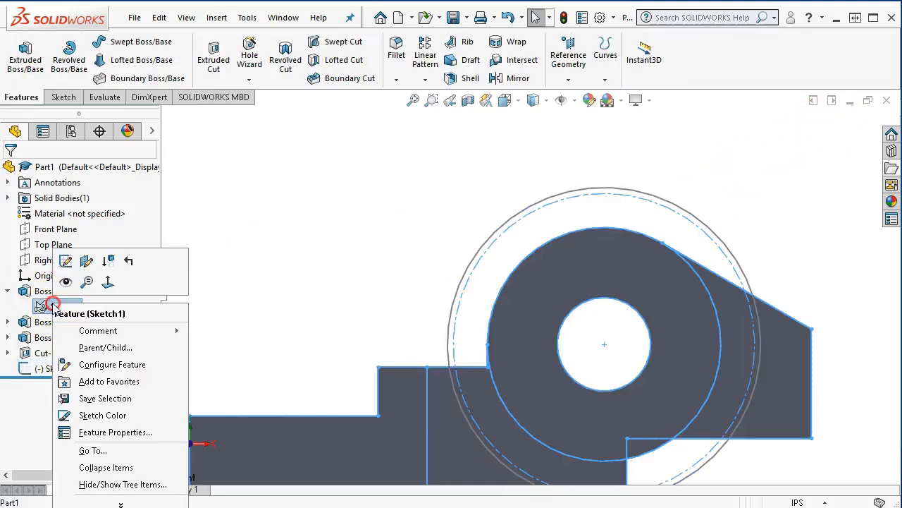
left_click(67, 278)
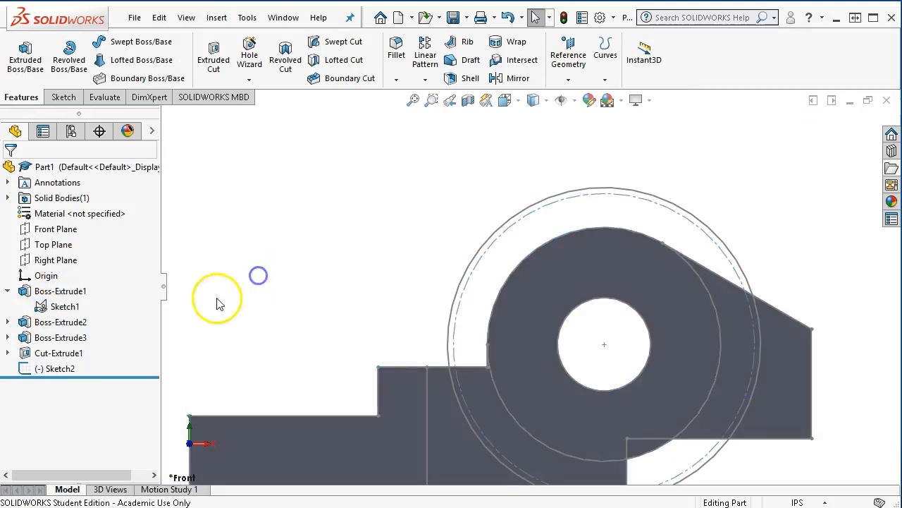
right_click(66, 369)
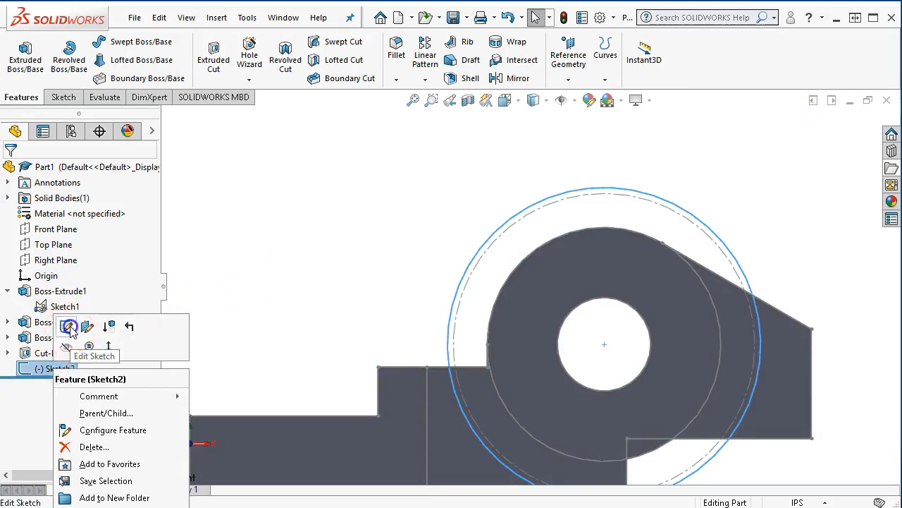
left_click(68, 323)
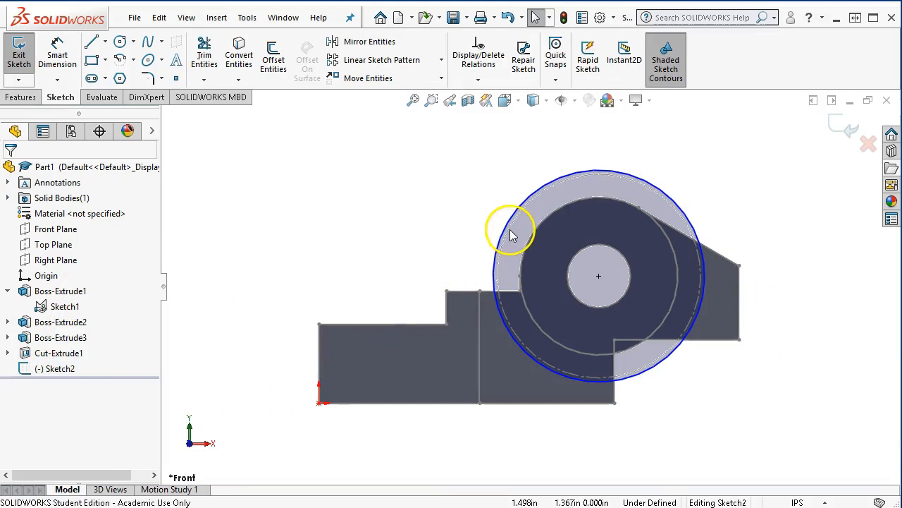
- Shrink the new circle so that it lies slightly inside the profile sketch's dashed construction circle
left_click(508, 226)
scroll(522, 247, "down", 5)
mouse_move(439, 306)
left_mouse_down()
mouse_move(459, 303)
mouse_move(449, 305)
left_mouse_up()
- Add a coradial relation between the new circle and the profile sketch's dashed construction circle
left_click(445, 302)
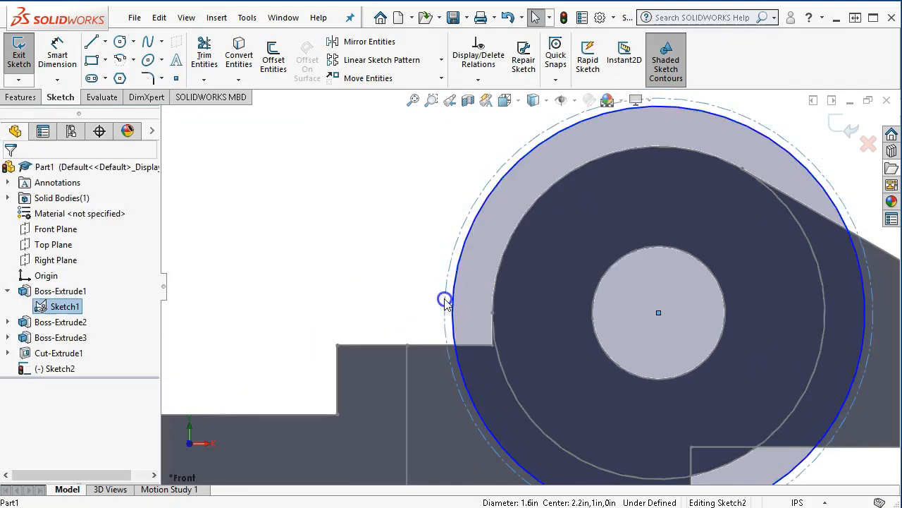
mouse_move(437, 277)
middle_mouse_down()
mouse_move(408, 305)
mouse_move(417, 318)
middle_mouse_up()
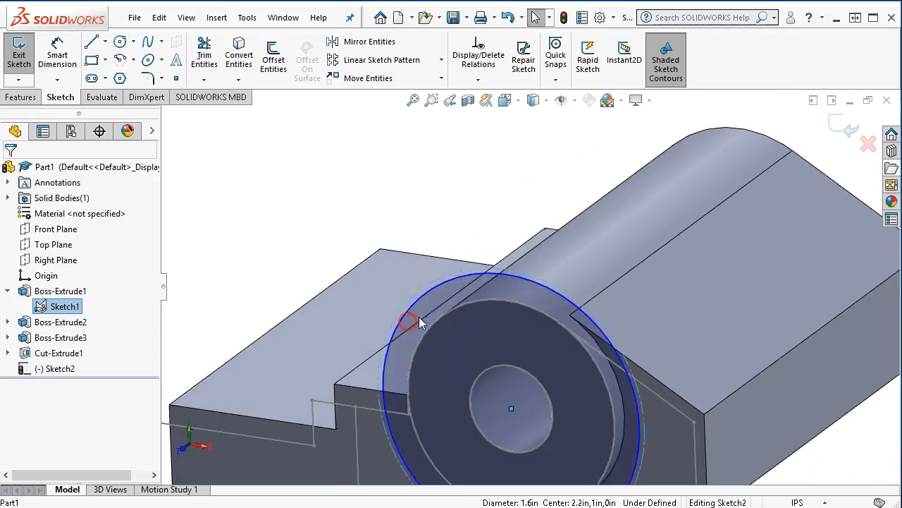
scroll(452, 302, "down", 3)
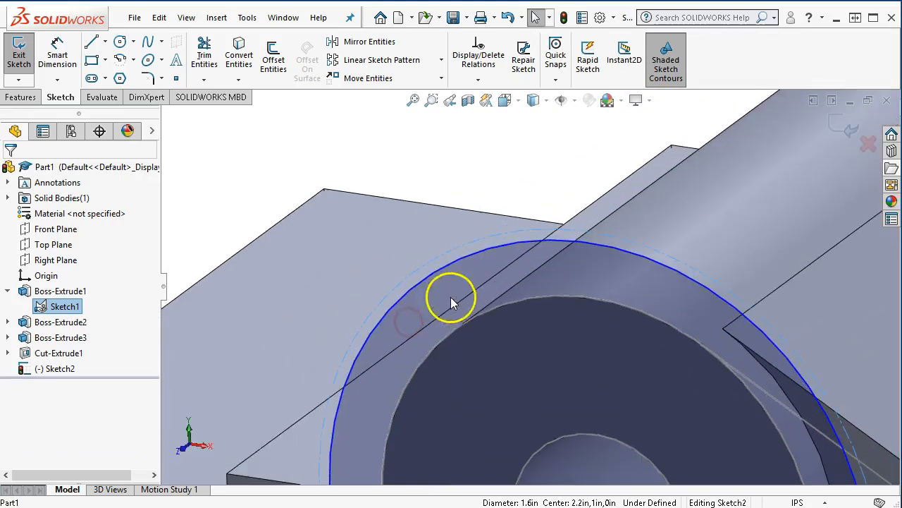
left_click(469, 256)
left_click(470, 254, "ctrl")
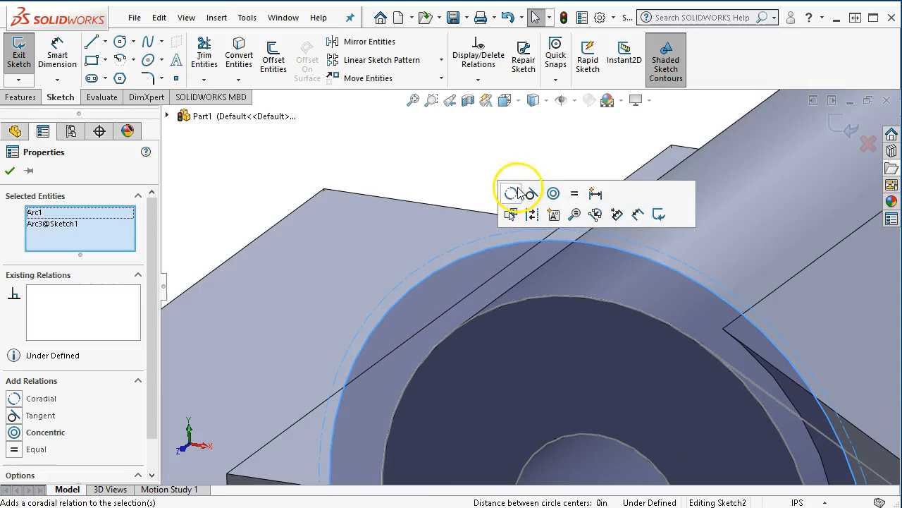
left_click(517, 193)
left_click(498, 148)
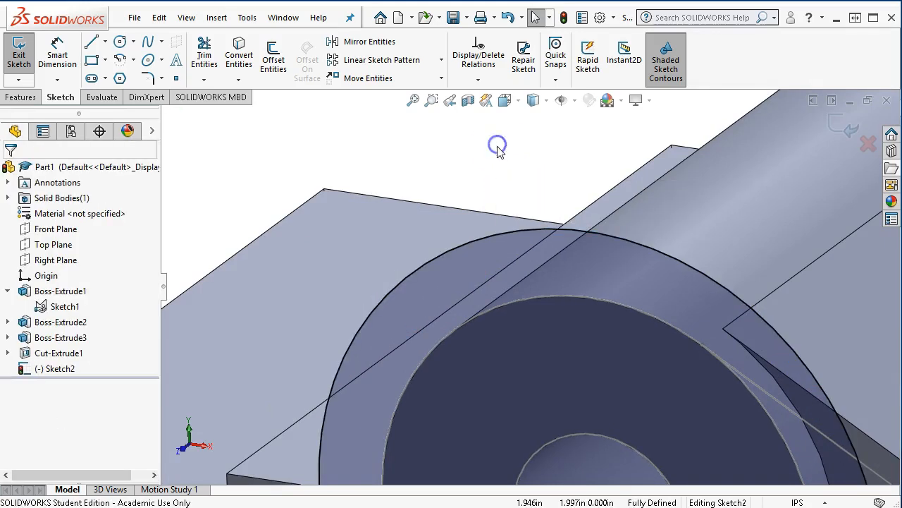
- Start an extruded cut from the clearance circle's sketch, offsetting its start 1.000 in into the part
key("ctrl+1")
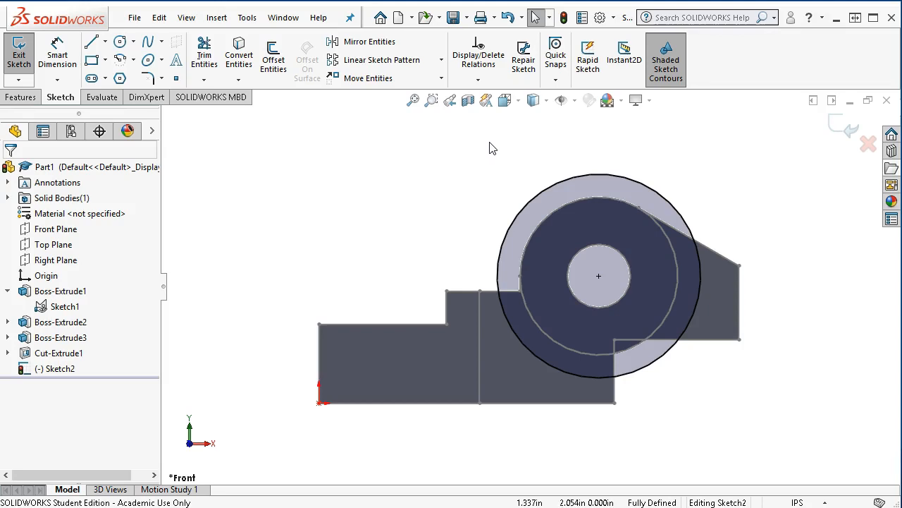
left_click(493, 145)
mouse_move(719, 228)
middle_mouse_down()
mouse_move(707, 228)
mouse_move(677, 261)
mouse_move(676, 291)
middle_mouse_up()
scroll(676, 291, "down", 2)
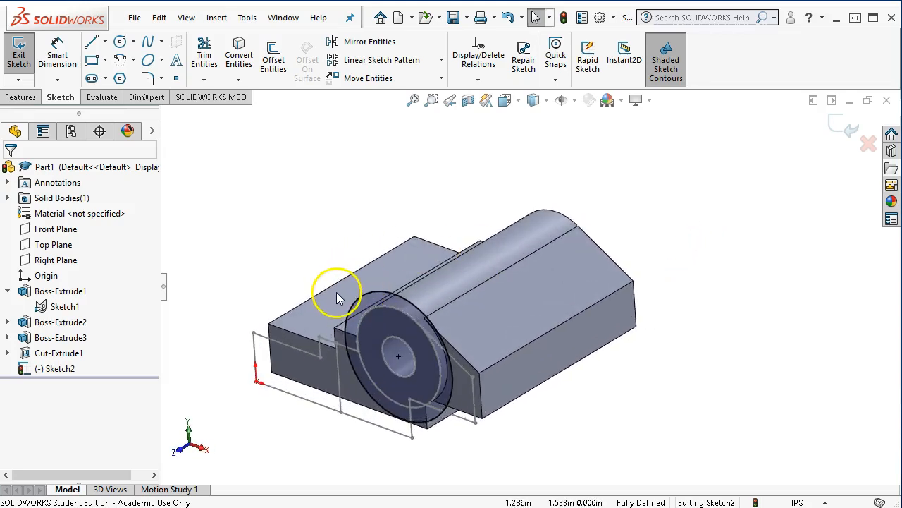
mouse_move(329, 227)
middle_mouse_down()
mouse_move(322, 235)
mouse_move(333, 241)
middle_mouse_up()
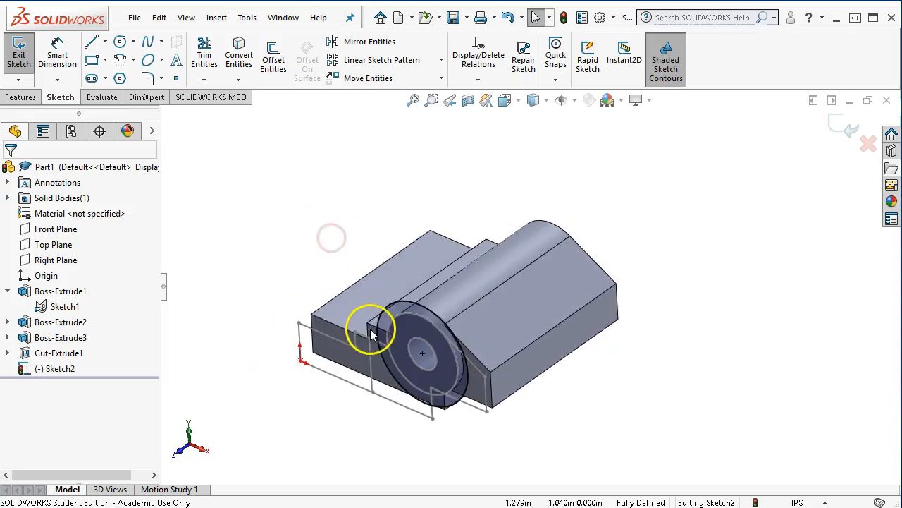
scroll(380, 321, "down", 2)
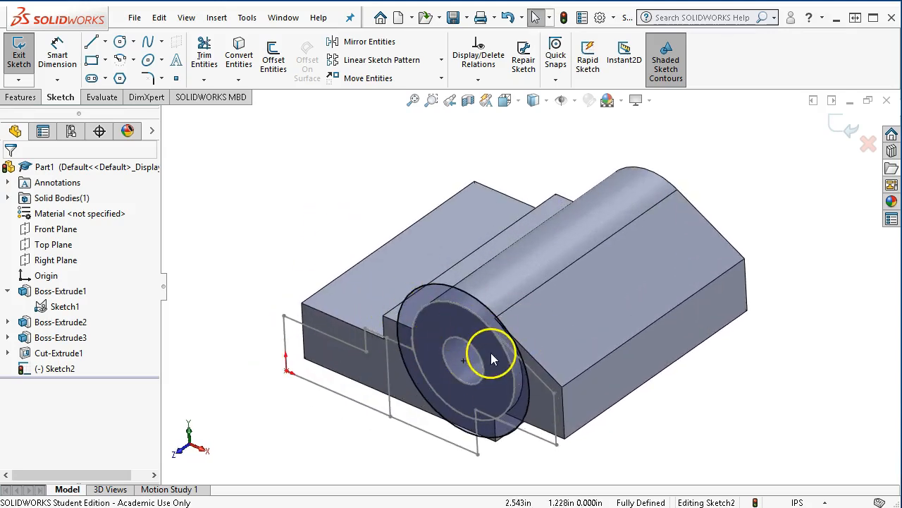
left_click(23, 98)
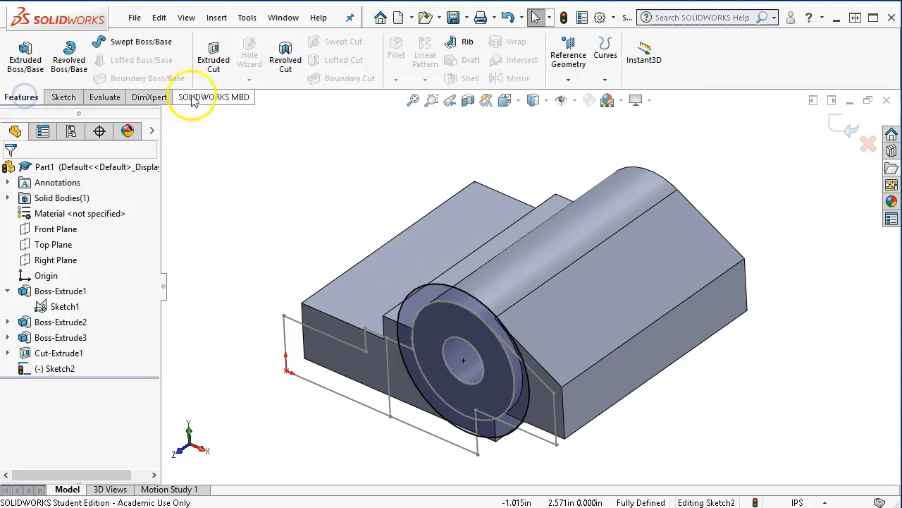
left_click(213, 58)
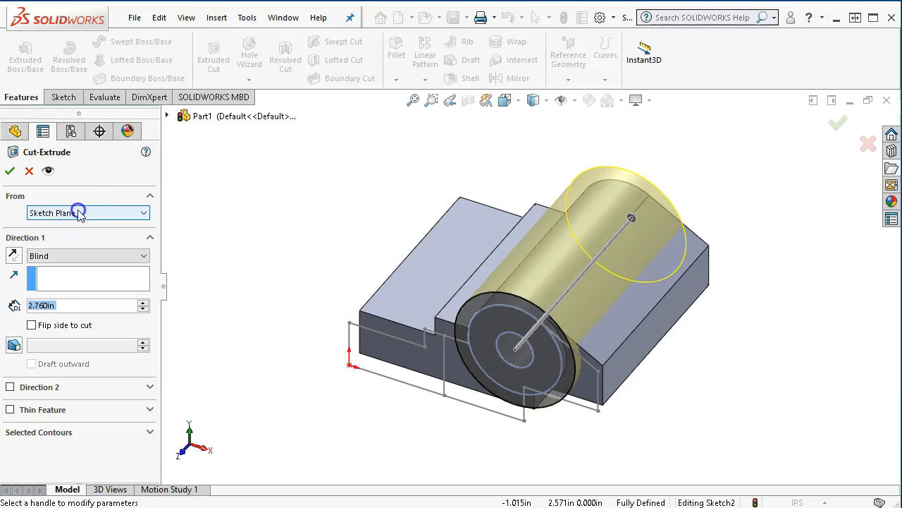
left_click(79, 213)
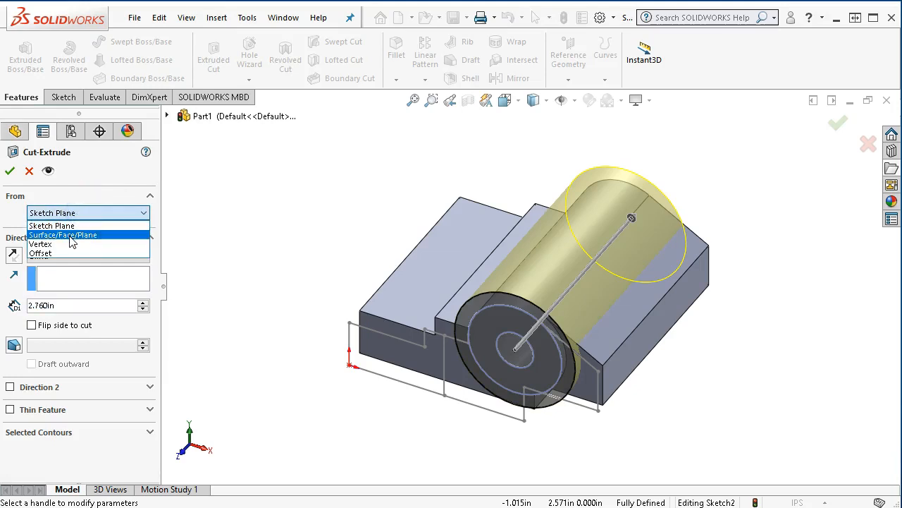
left_click(59, 252)
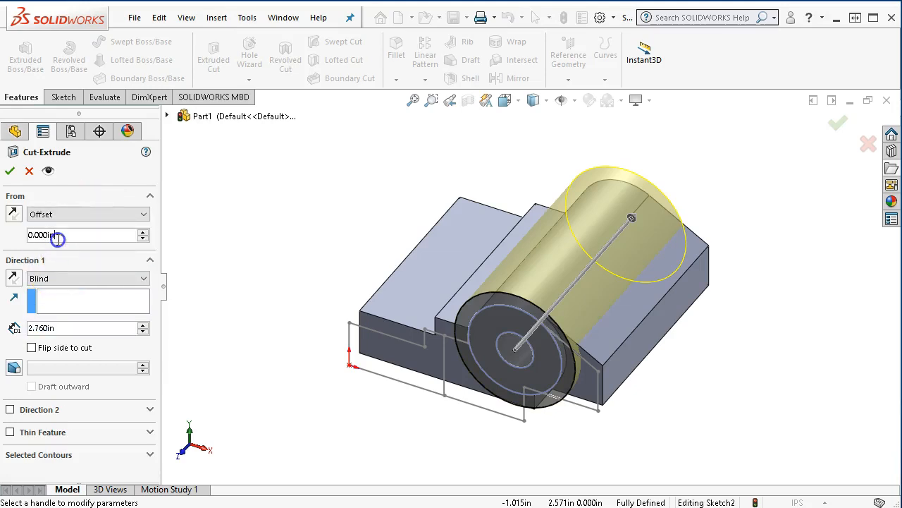
type("1.")
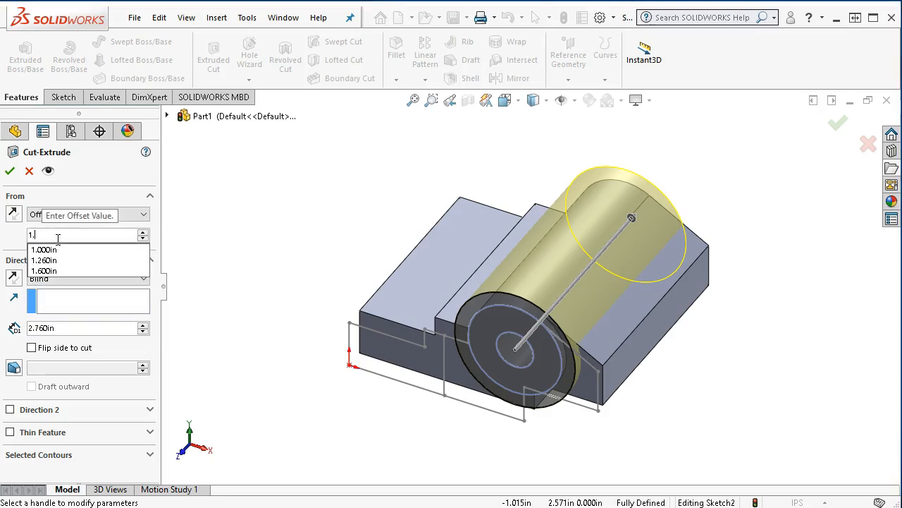
key("Return")
left_click(24, 219)
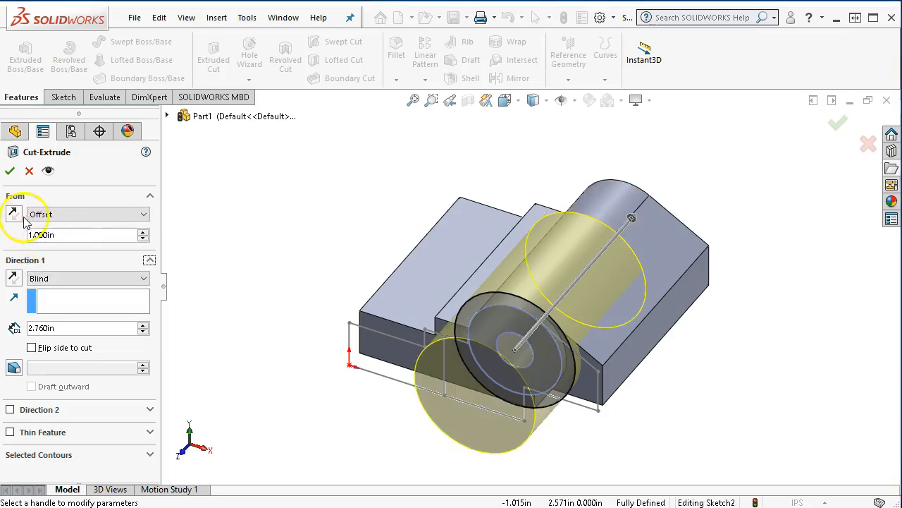
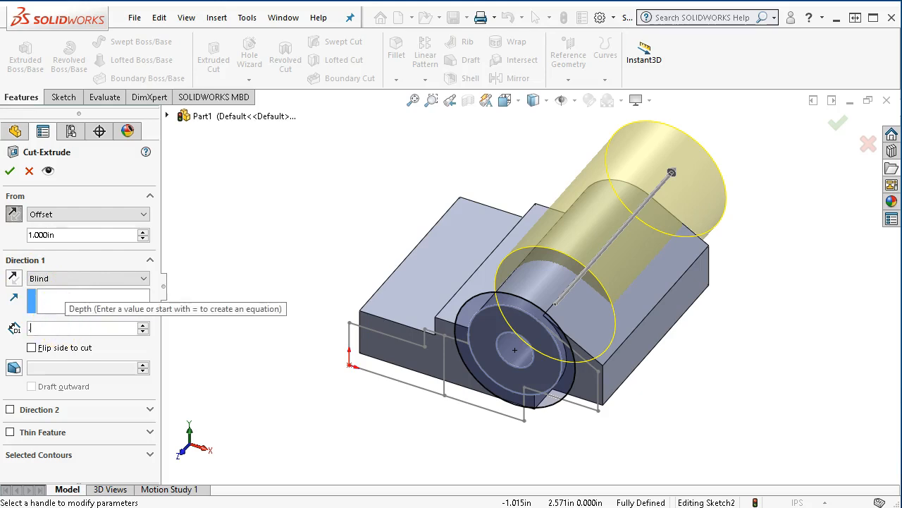
- Set the clearance cut's blind depth to 0.998 in and complete the cut
type("998")
key("Return")
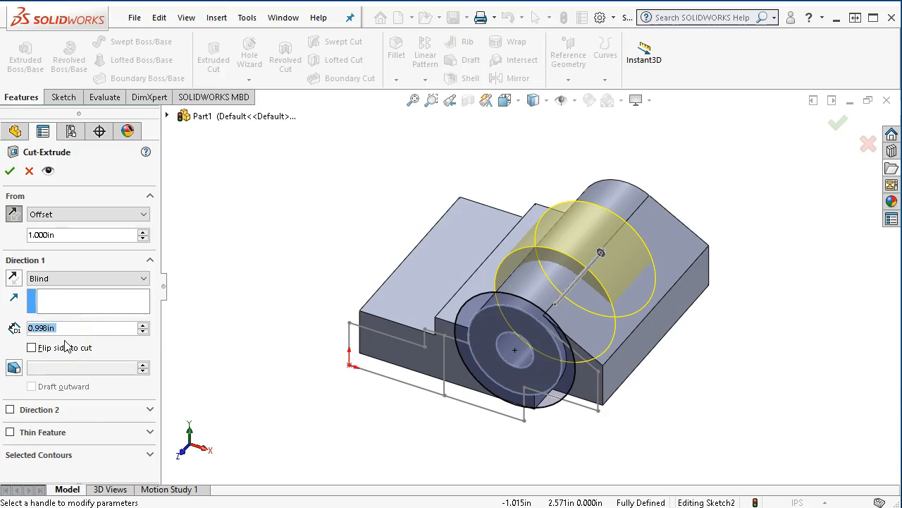
middle_click_drag(235, 375, 224, 319)
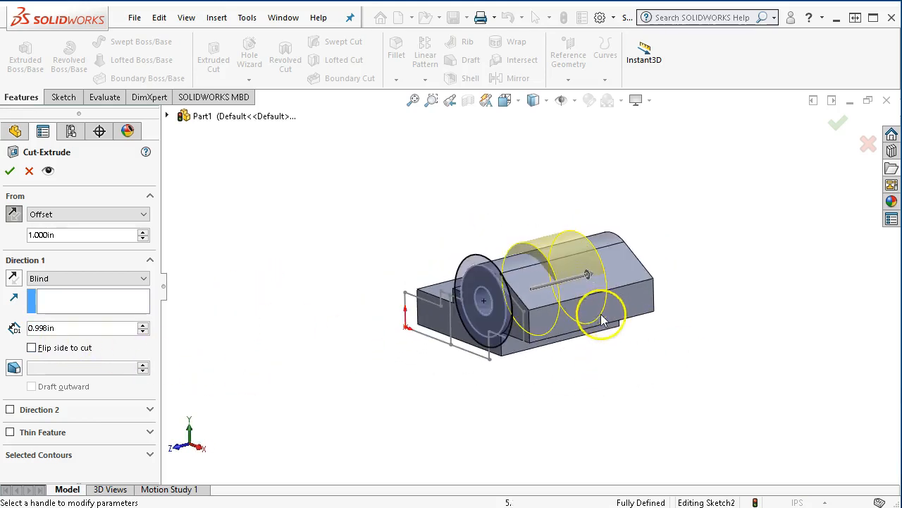
middle_click_drag(675, 413, 707, 430)
scroll(597, 350, "down", 3)
middle_click_drag(597, 351, 581, 377)
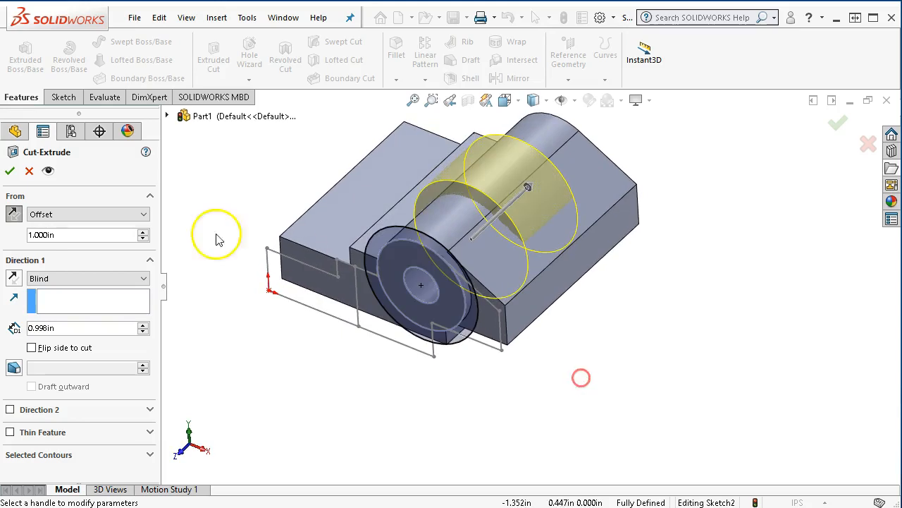
left_click(7, 171)
- Check the Hinge Bracket drawing in the browser, return to SOLIDWORKS and reopen the clearance cut's sketch for editing
middle_click_drag(596, 447, 599, 323)
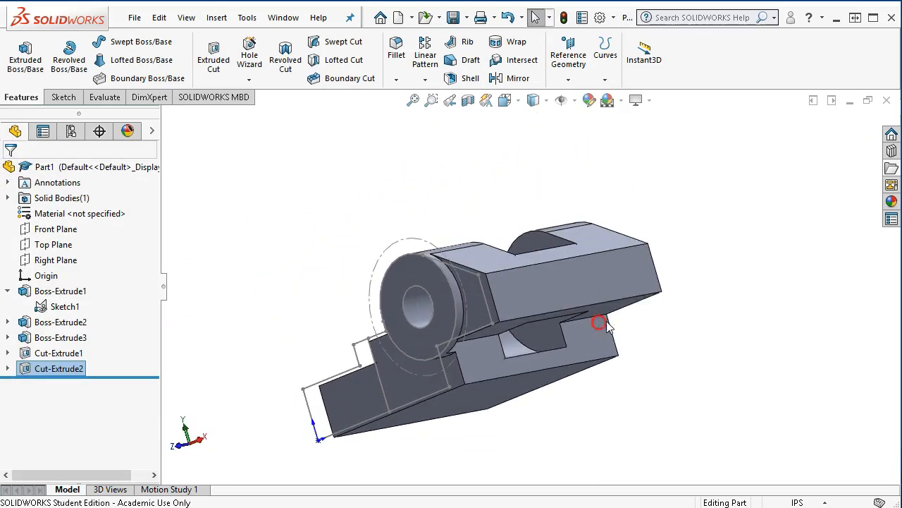
left_click_drag(901, 147, 430, 80)
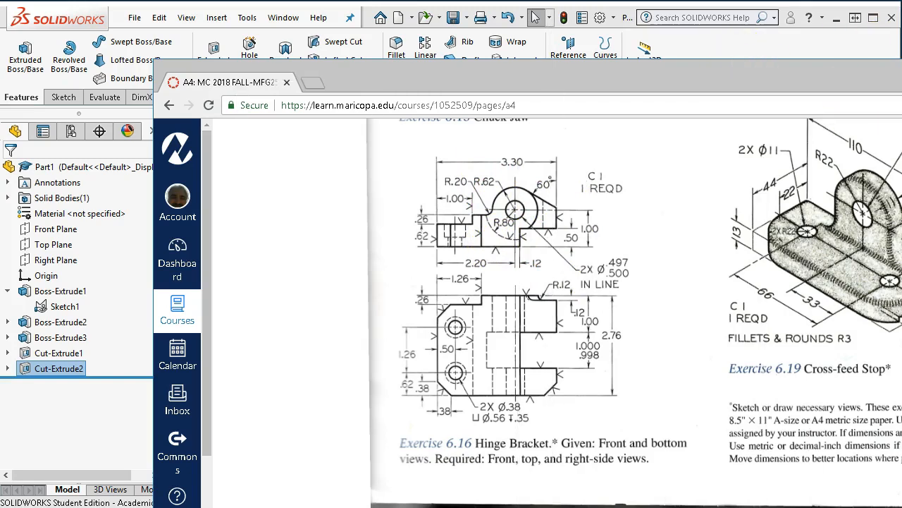
key("alt+Tab")
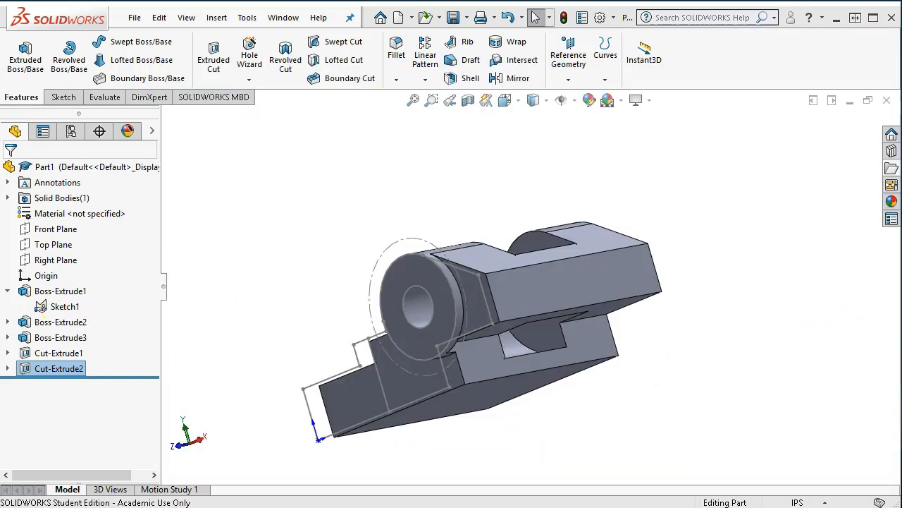
left_click(7, 369)
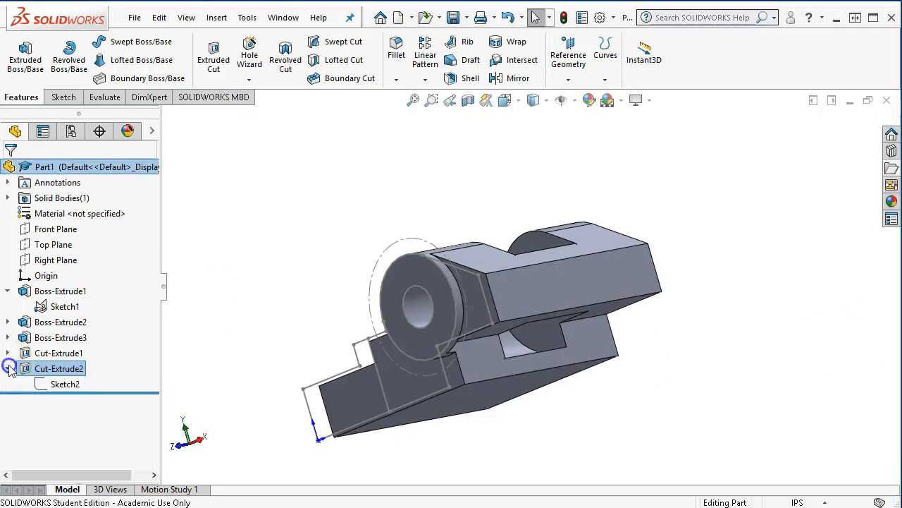
right_click(59, 386)
left_click(70, 345)
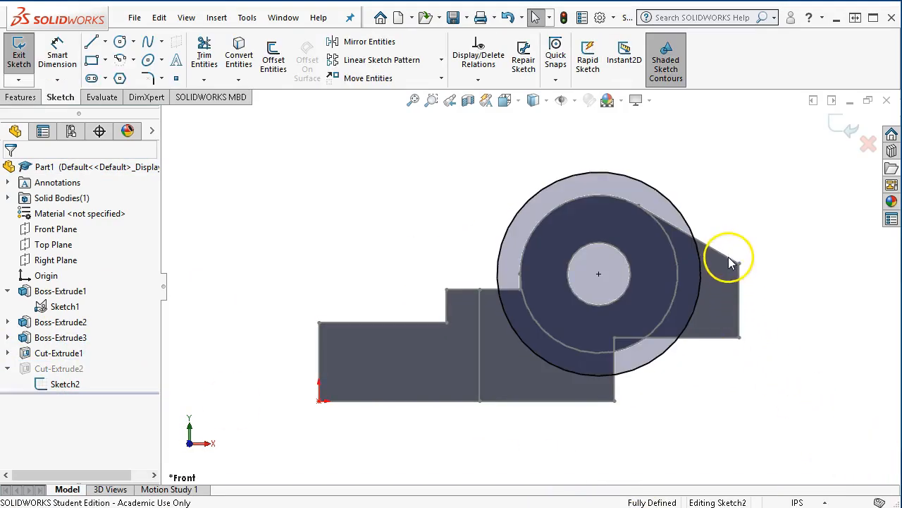
- Convert the sloped, vertical and lower horizontal profile lines beyond the hinge barrel into entities of the clearance cut's sketch
left_click(728, 257)
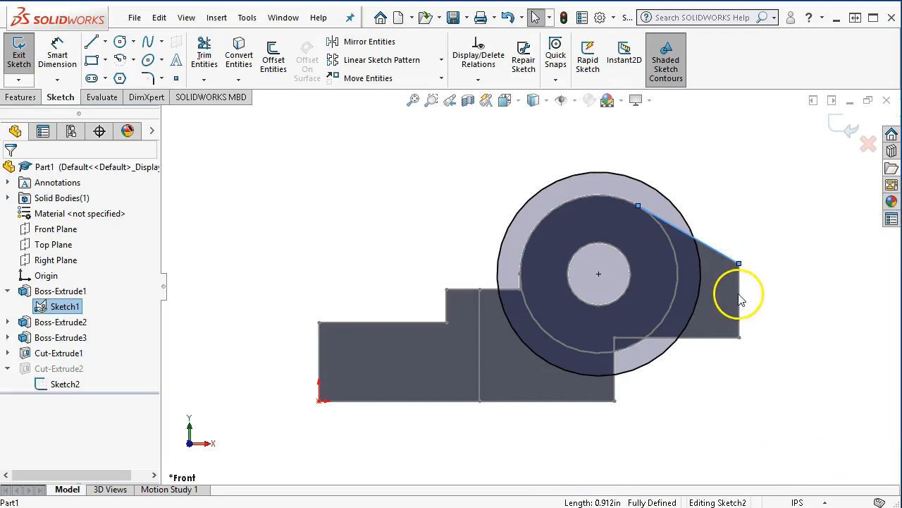
left_click(724, 312)
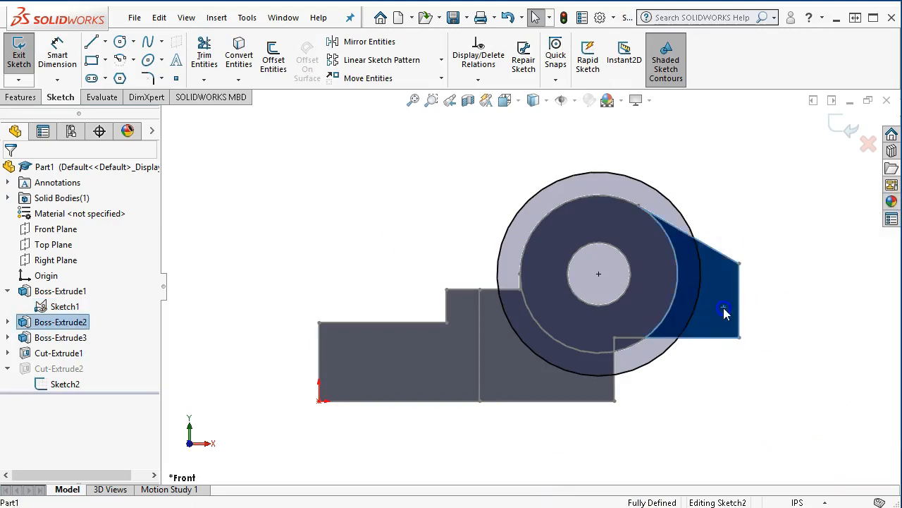
left_click(717, 361)
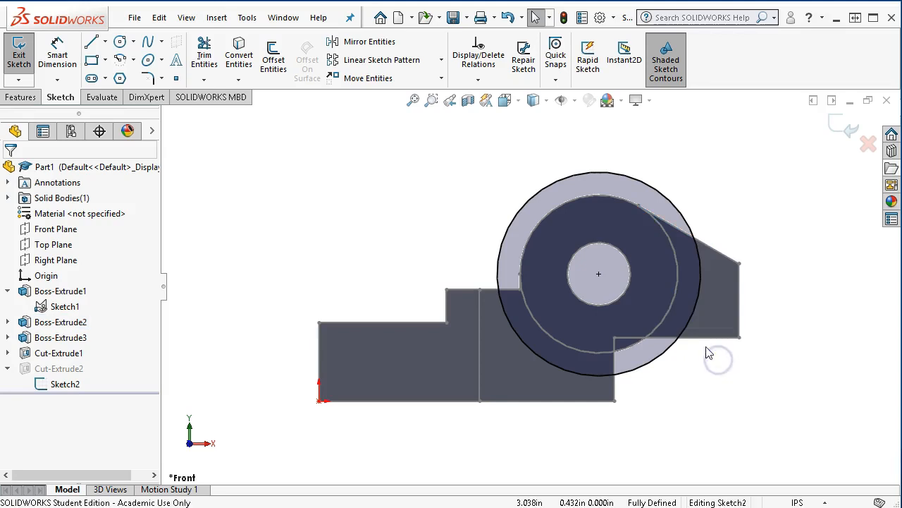
left_click(695, 338)
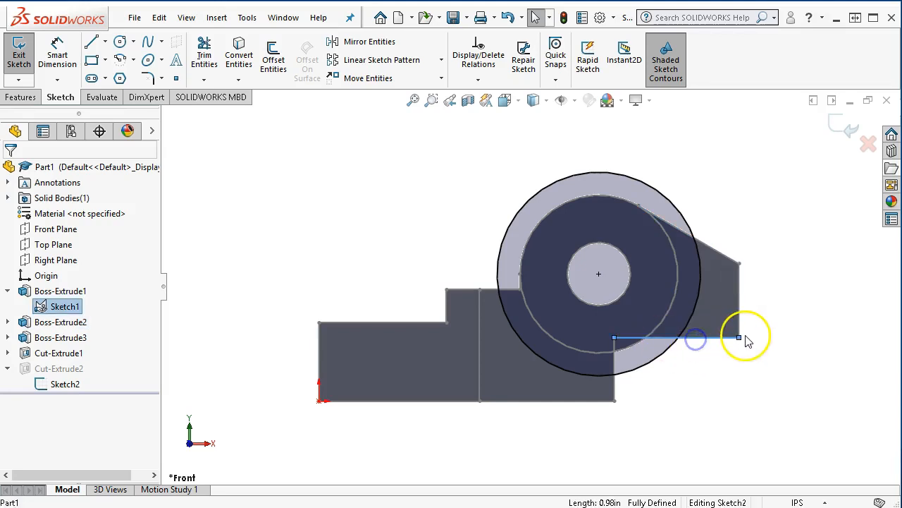
left_click(720, 251, "ctrl")
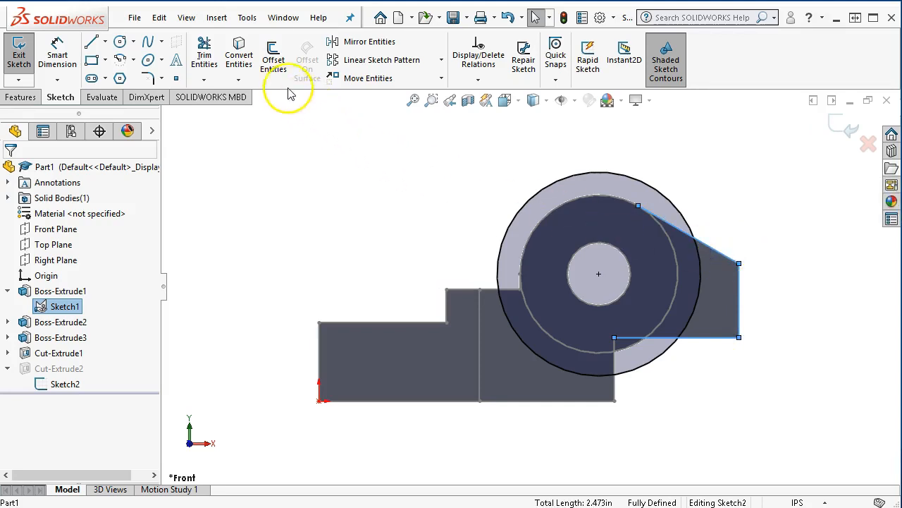
left_click(238, 55)
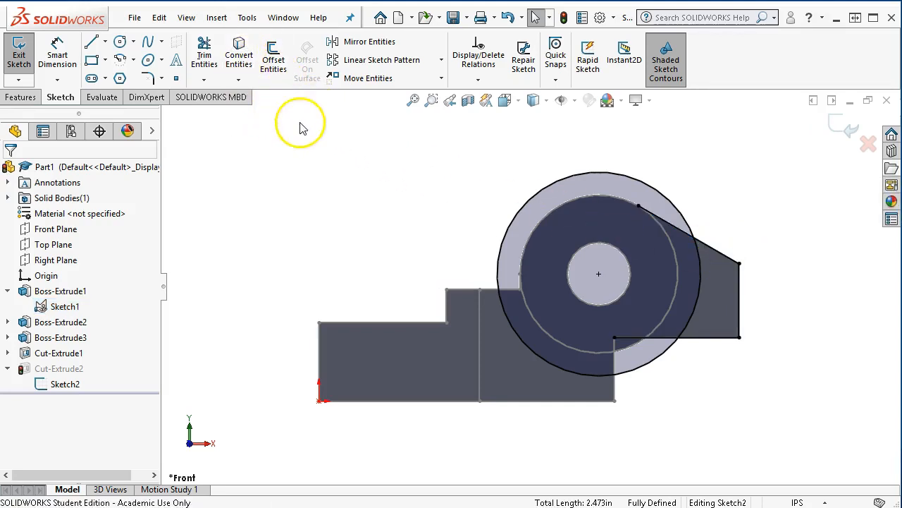
- Shorten the converted sloped and lower horizontal lines so their open ends lie on the clearance circle
left_click(639, 208)
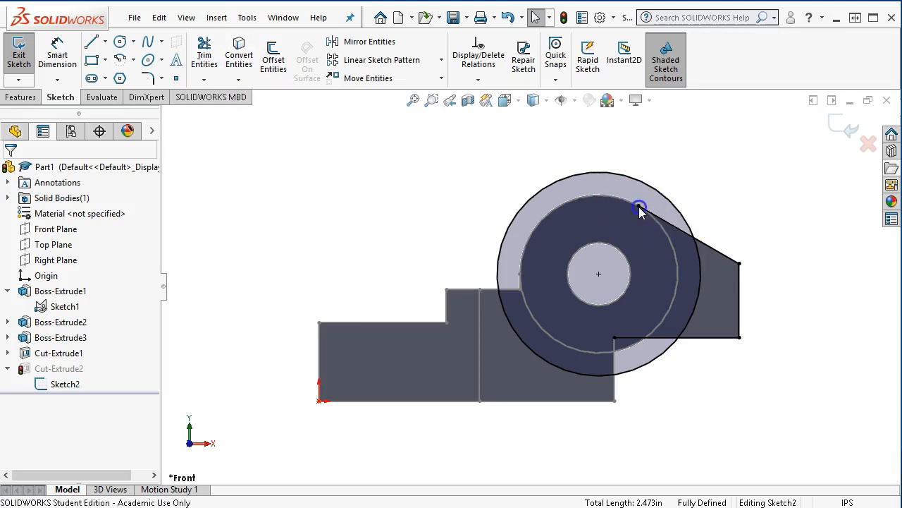
left_click(695, 240)
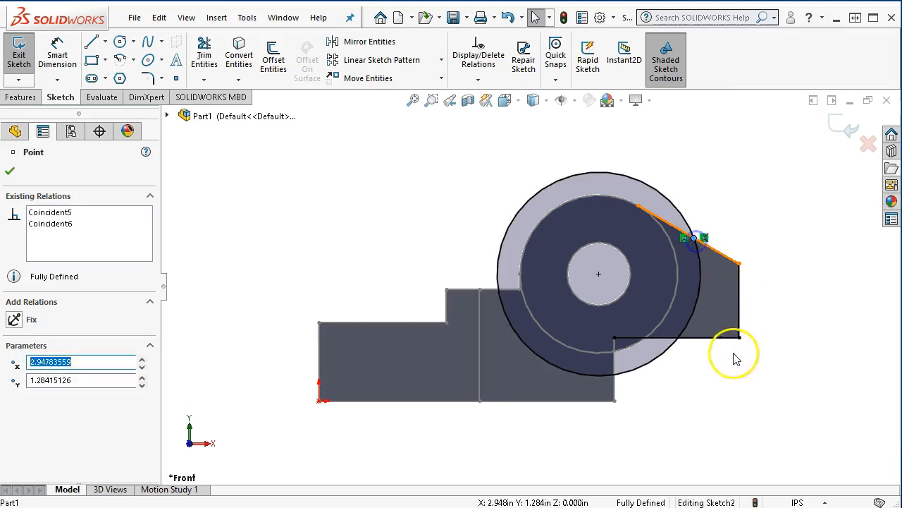
mouse_move(615, 339)
left_mouse_down()
mouse_move(689, 354)
mouse_move(679, 357)
left_mouse_up()
left_click(697, 368)
scroll(741, 238, "up", 1)
middle_click_drag(740, 237, 710, 312)
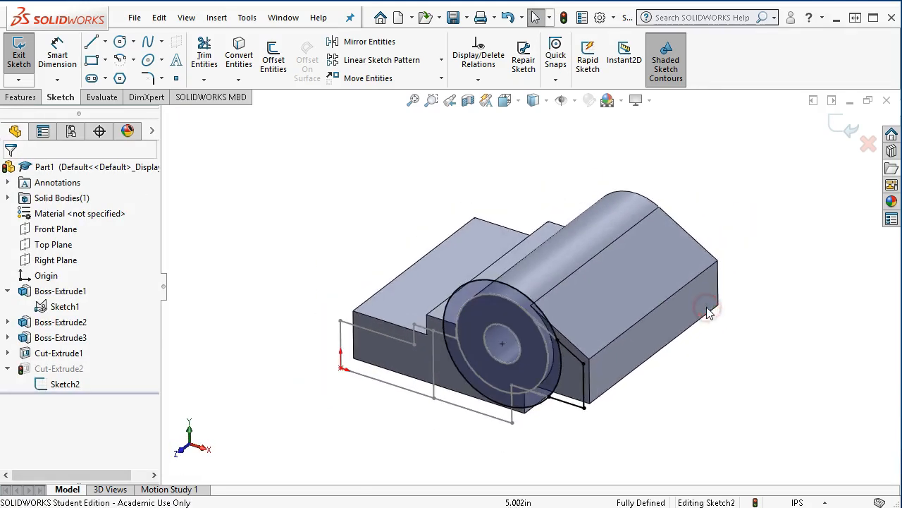
- Exit the sketch, rebuild the clearance cut anyway and dismiss the error report
left_click(839, 127)
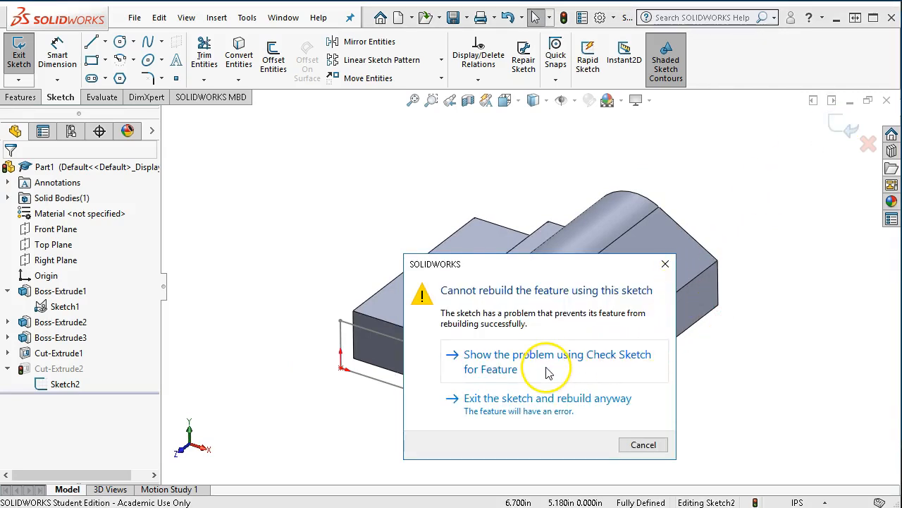
left_click_drag(490, 267, 446, 174)
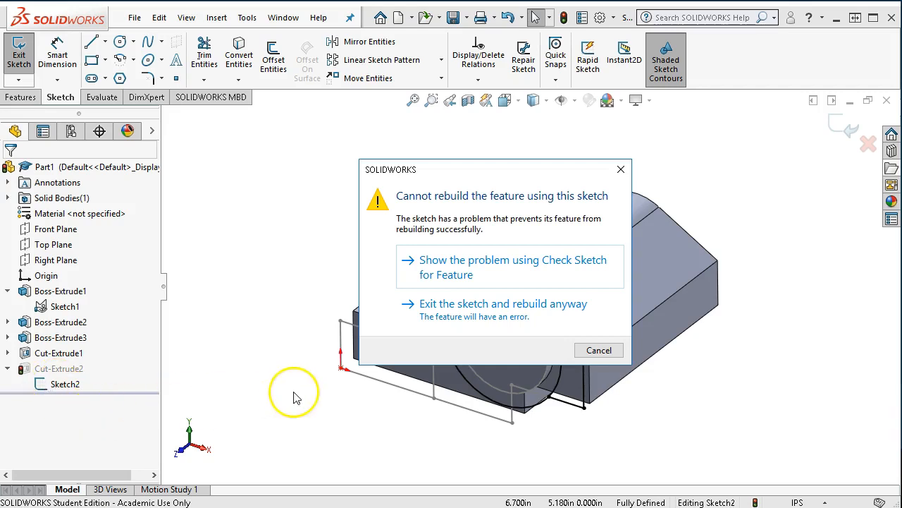
left_click(429, 310)
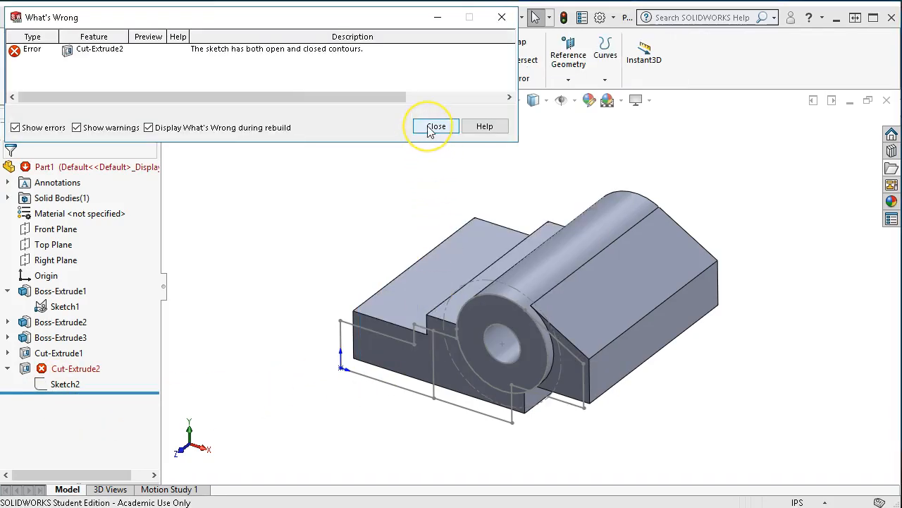
left_click(431, 127)
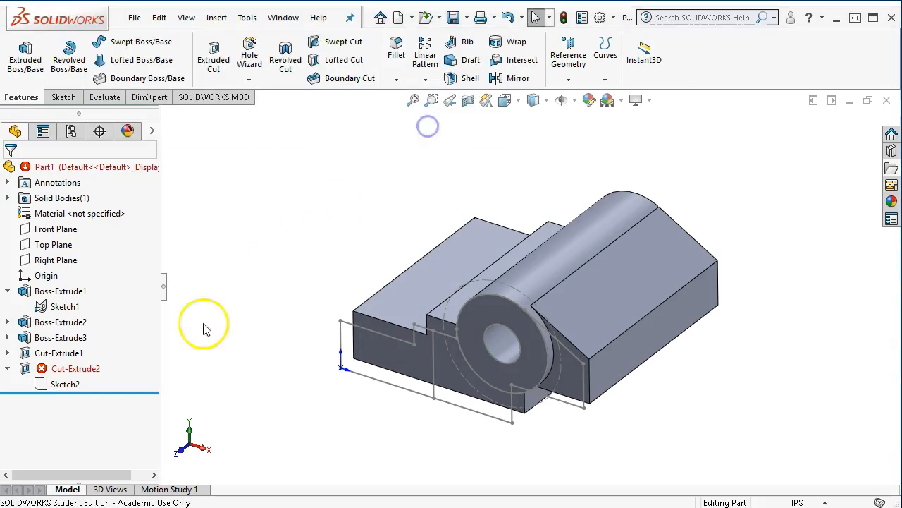
- Edit the failed clearance cut to use the clearance circle and the lug region beside it as its selected contours
right_click(69, 373)
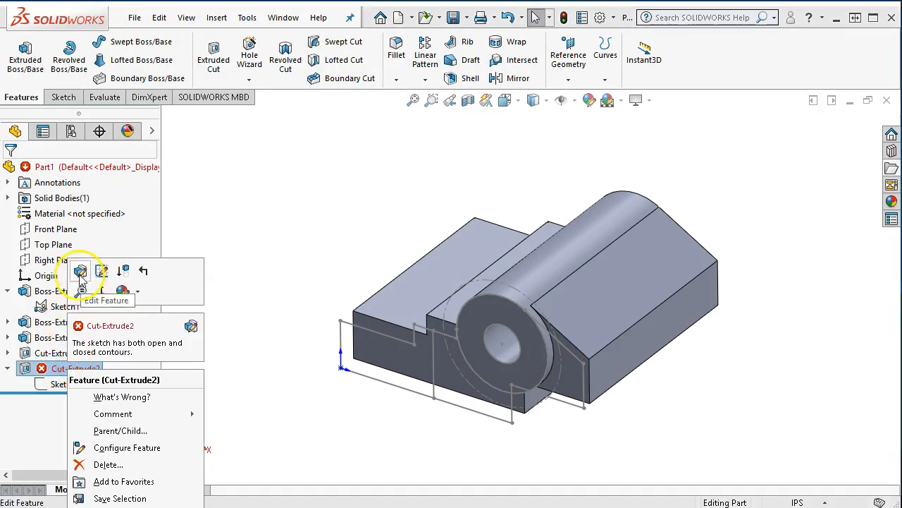
left_click(78, 269)
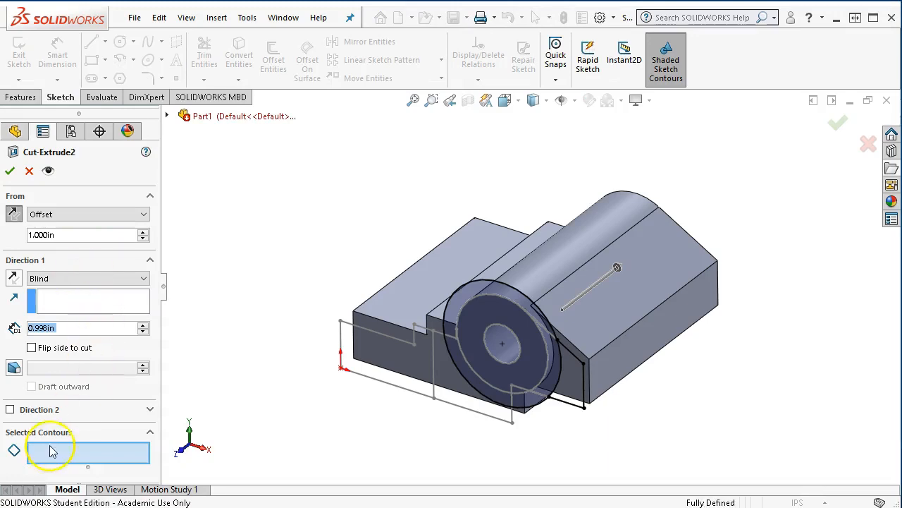
left_click(51, 452)
left_click(466, 282)
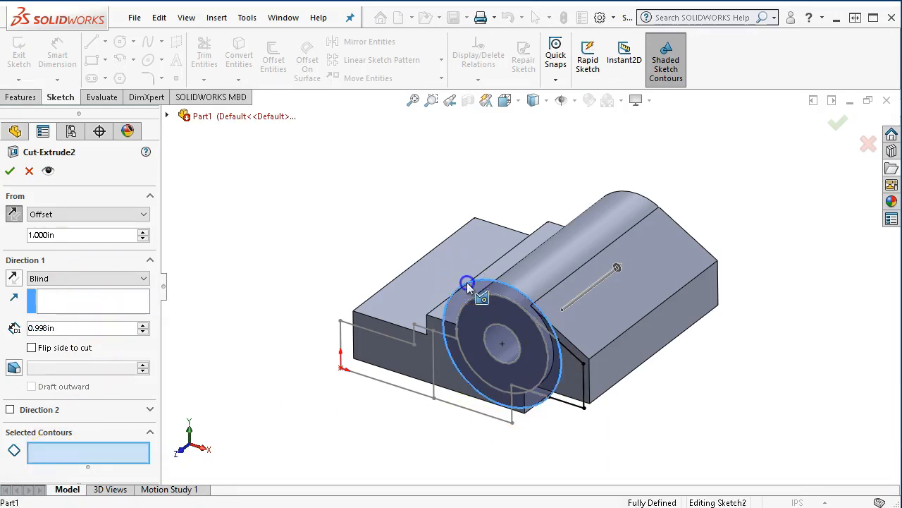
left_click(575, 391)
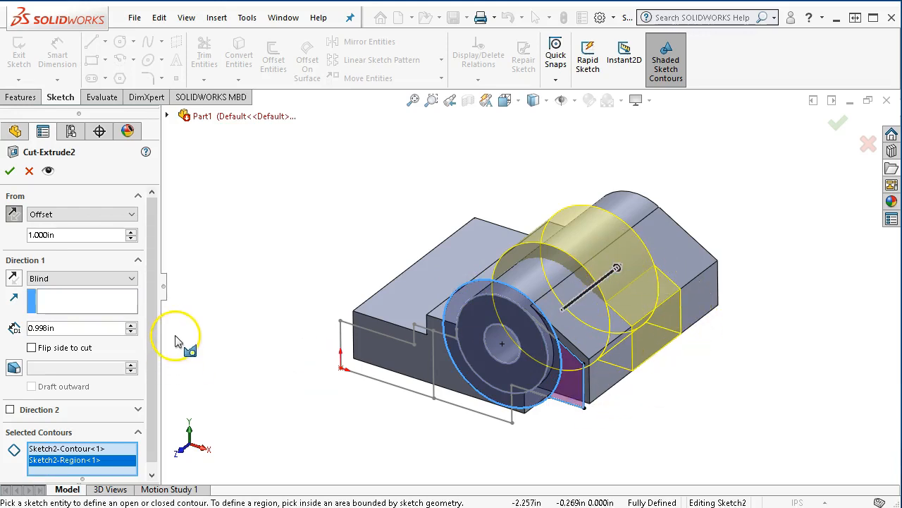
left_click(10, 171)
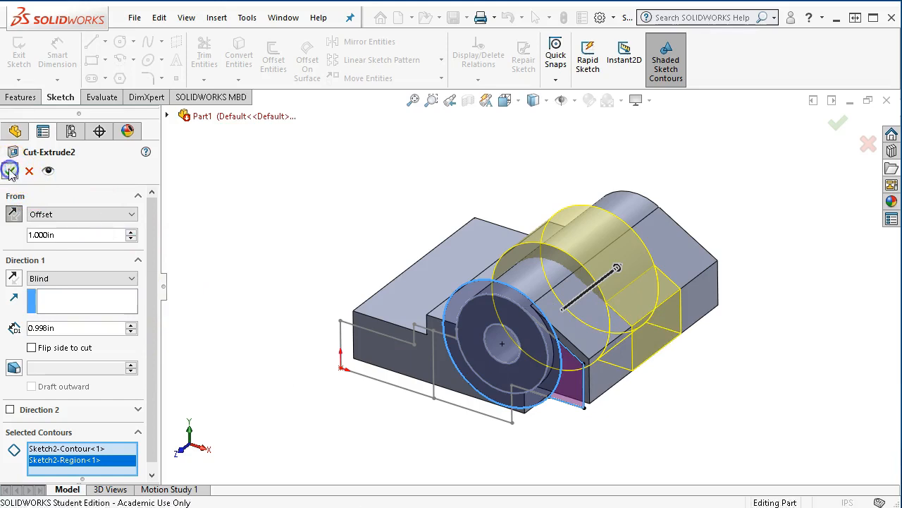
- Examine the clearance cut between the two hinge lugs from the front, from below and from the lug end
mouse_move(682, 464)
middle_mouse_down()
mouse_move(657, 402)
mouse_move(575, 406)
mouse_move(590, 423)
mouse_move(714, 430)
mouse_move(670, 490)
mouse_move(686, 473)
middle_mouse_up()
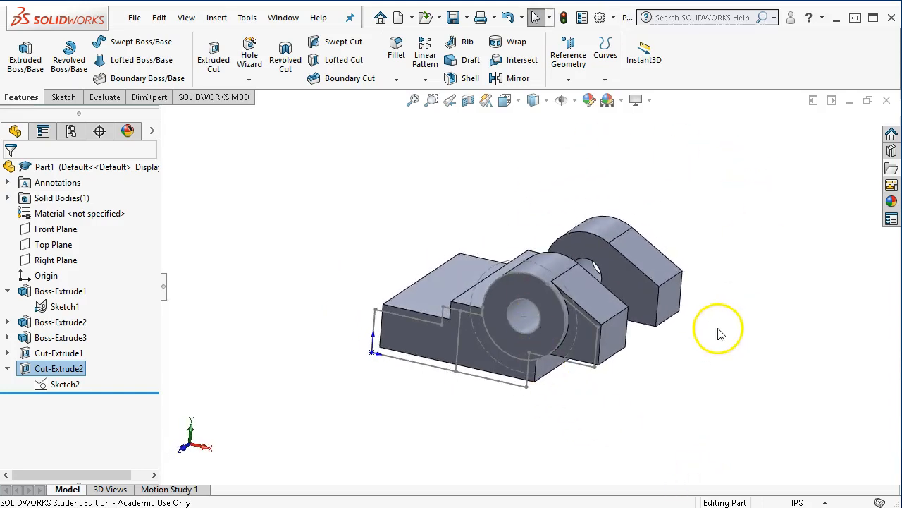
scroll(431, 255, "down", 3)
middle_click_drag(429, 251, 423, 191)
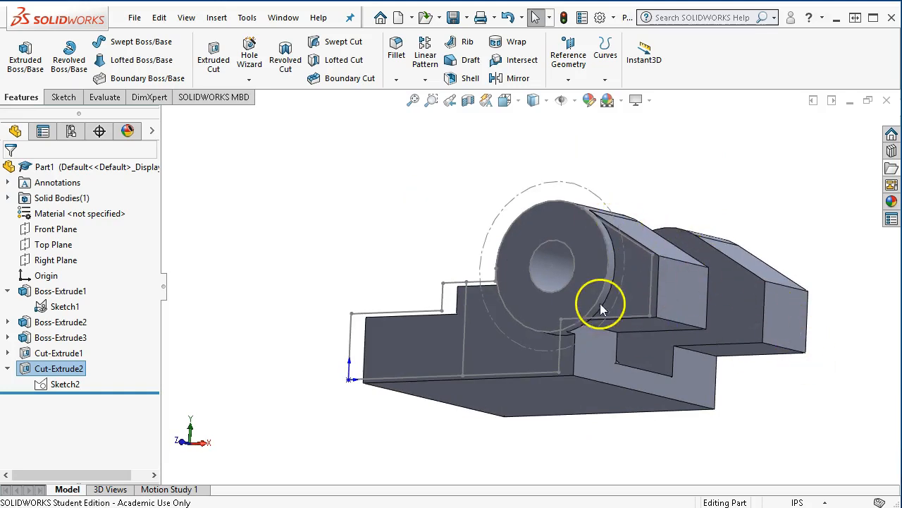
middle_click_drag(708, 405, 677, 423)
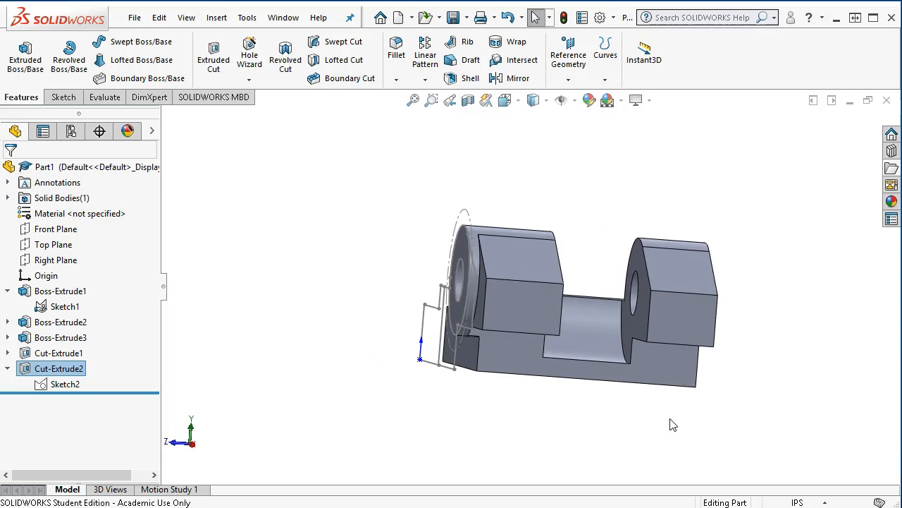
middle_click_drag(684, 423, 742, 482)
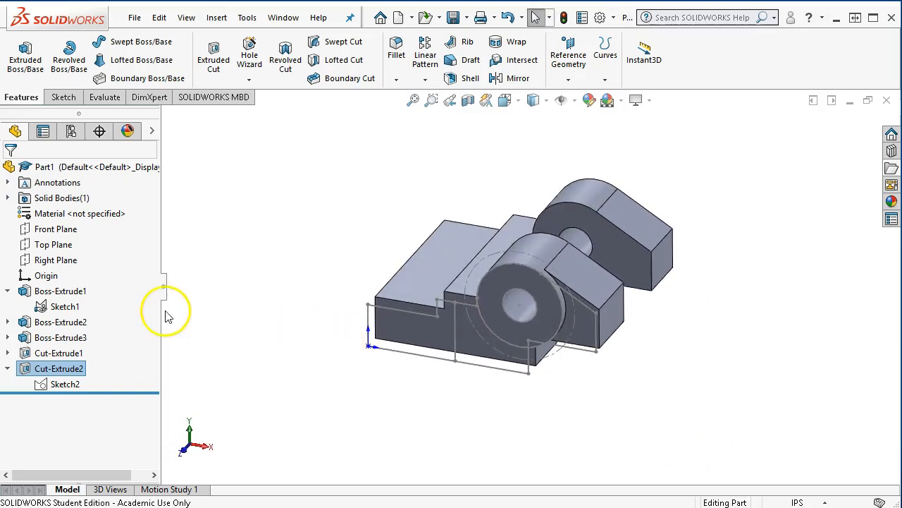
- Examine the stepped base and front hinge barrel up close, check the Hinge Bracket drawing in the browser and return to SOLIDWORKS
middle_click_drag(211, 340, 332, 419)
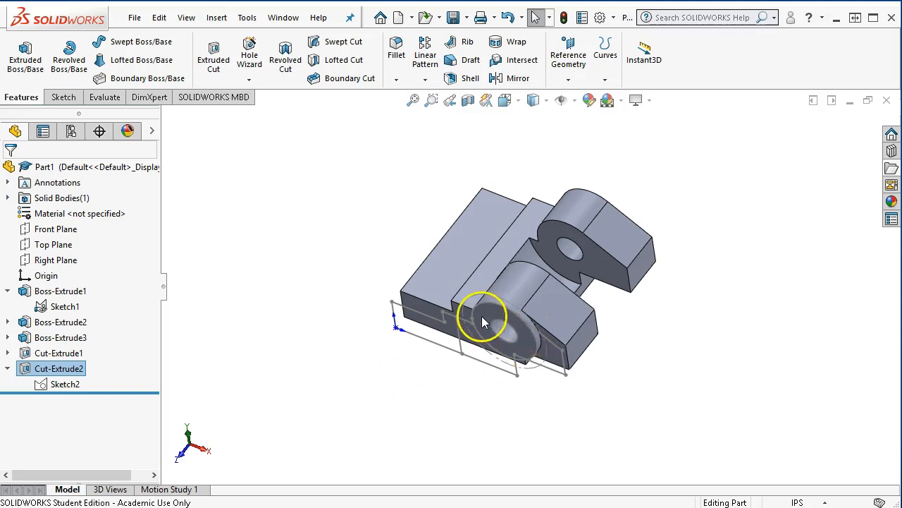
middle_click_drag(455, 402, 470, 354)
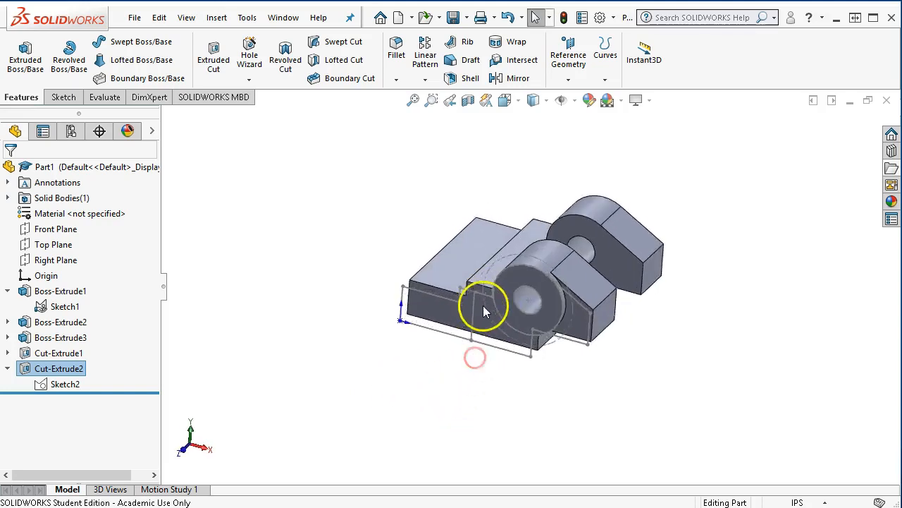
scroll(483, 305, "down", 5)
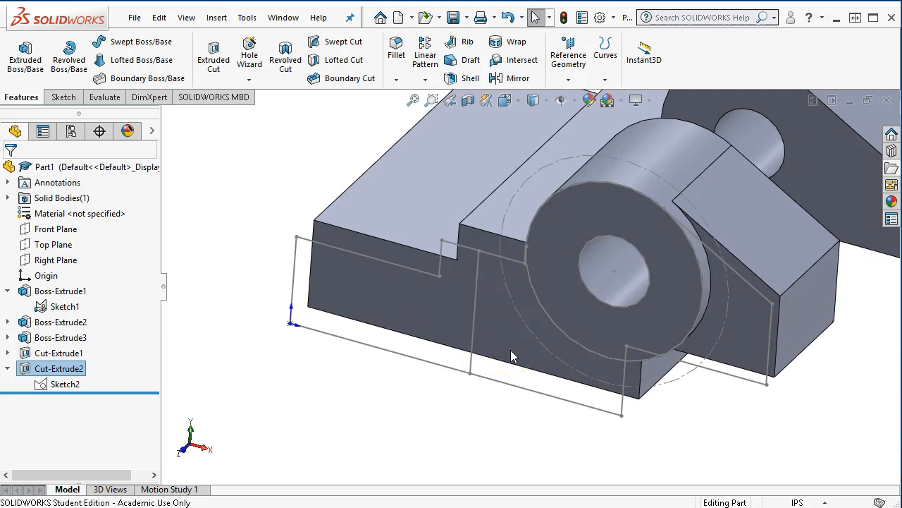
middle_click_drag(520, 334, 510, 361)
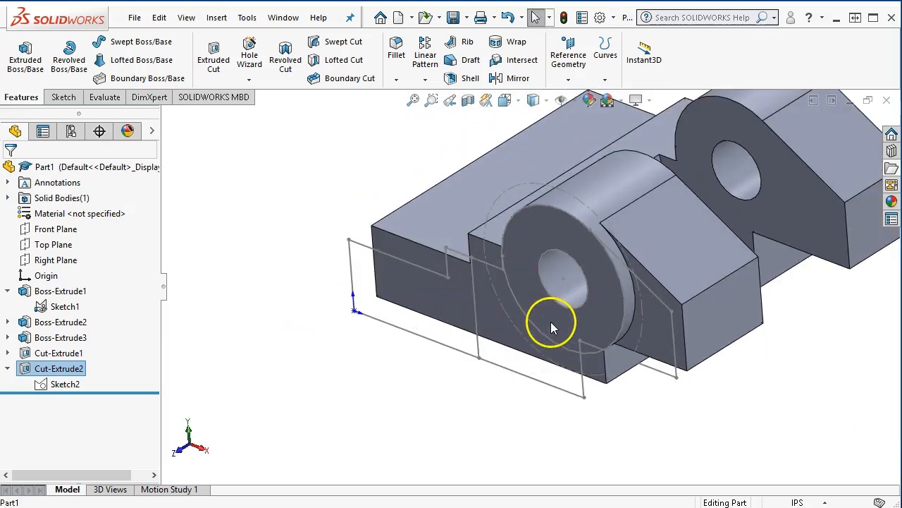
left_click_drag(901, 149, 417, 111)
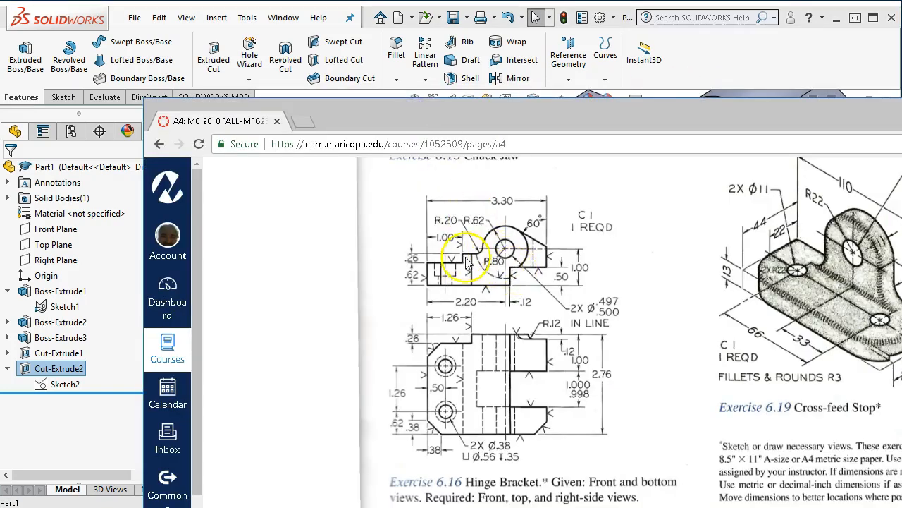
left_click_drag(442, 109, 901, 367)
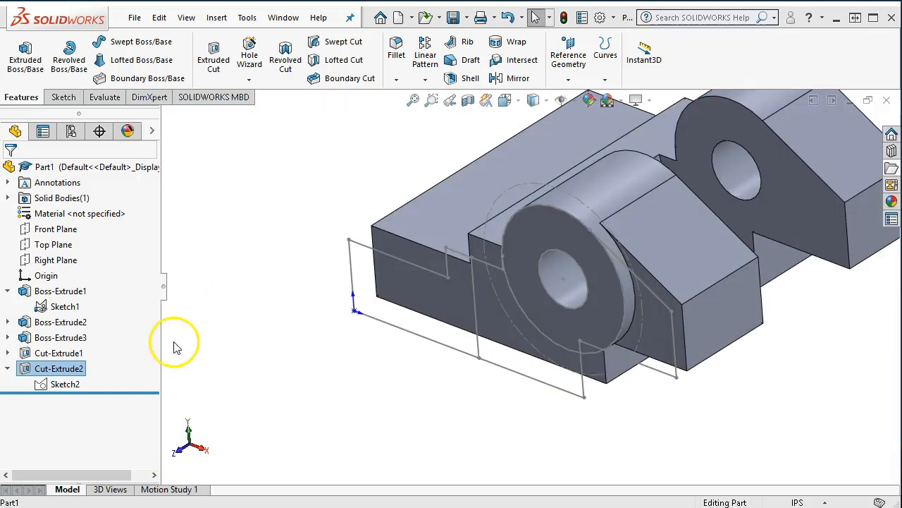
- Edit Boss-Extrude1 and add the block region beside and below the ring to its selected contours
mouse_move(332, 383)
middle_mouse_down()
mouse_move(346, 366)
mouse_move(344, 376)
middle_mouse_up()
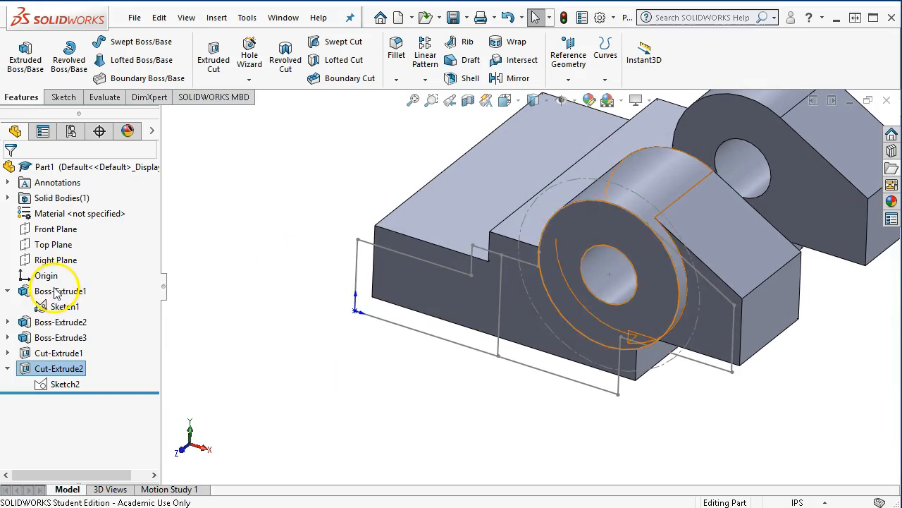
left_click(56, 291)
left_click(87, 246)
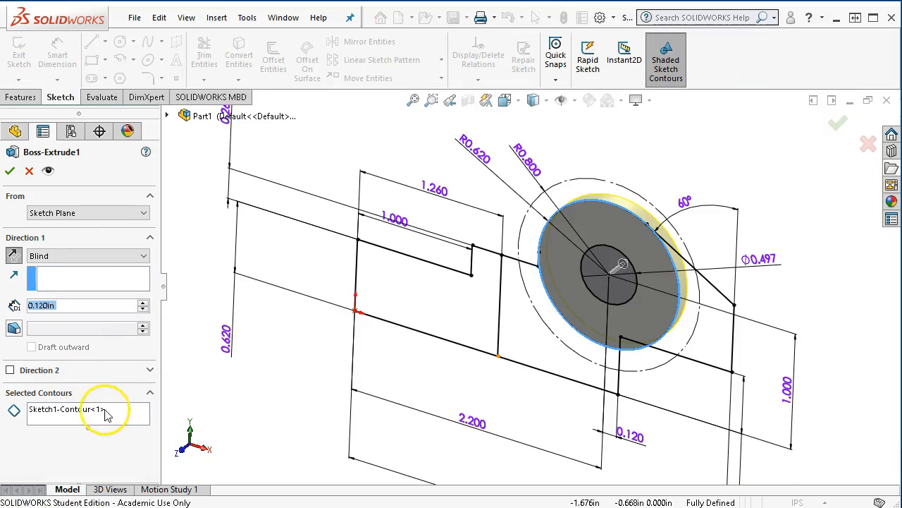
left_click(106, 412)
left_click(526, 345)
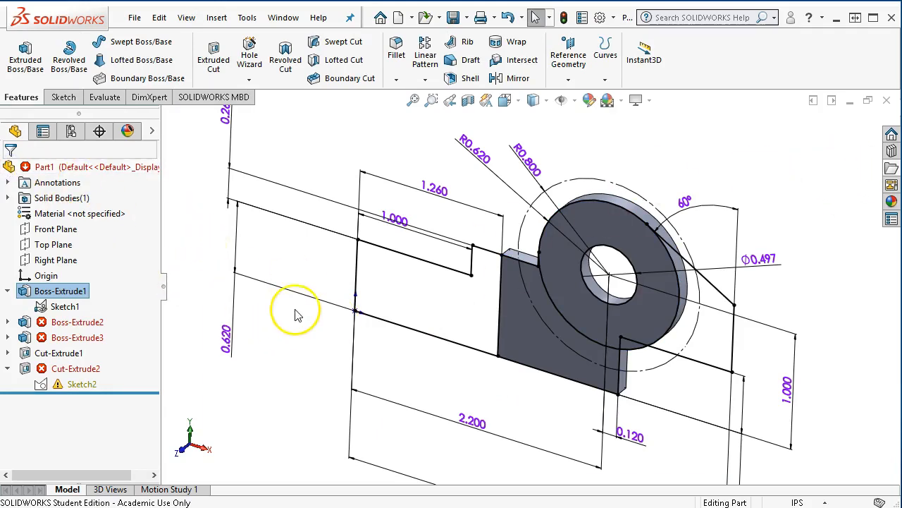
key("f")
middle_click_drag(304, 306, 296, 327)
scroll(296, 326, "up", 1)
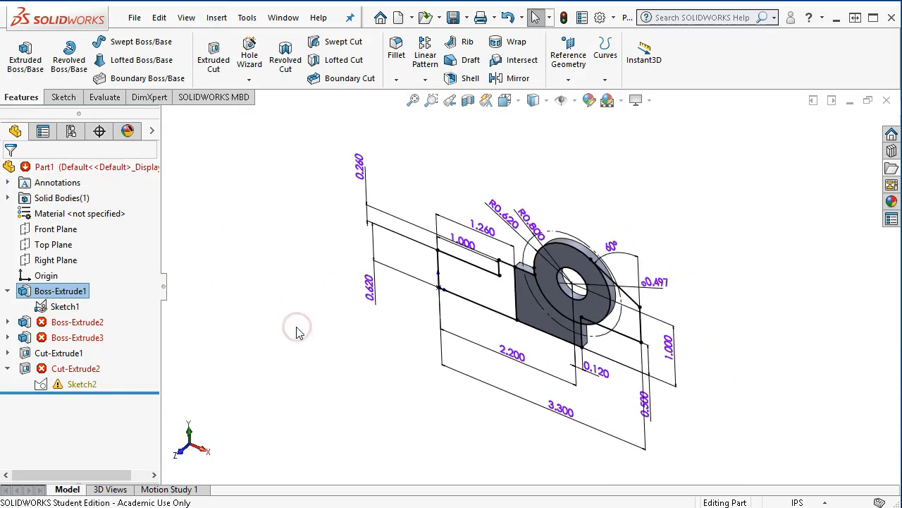
left_click(8, 322)
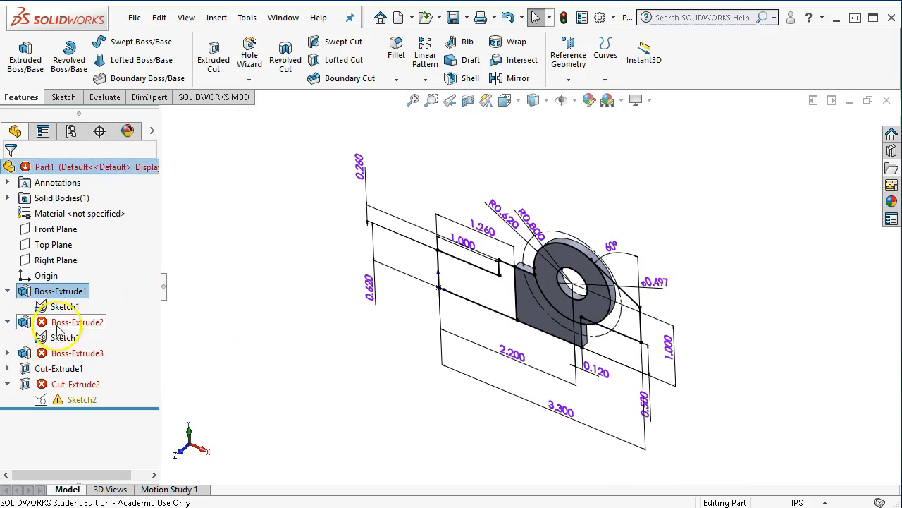
right_click(70, 322)
left_click(104, 282)
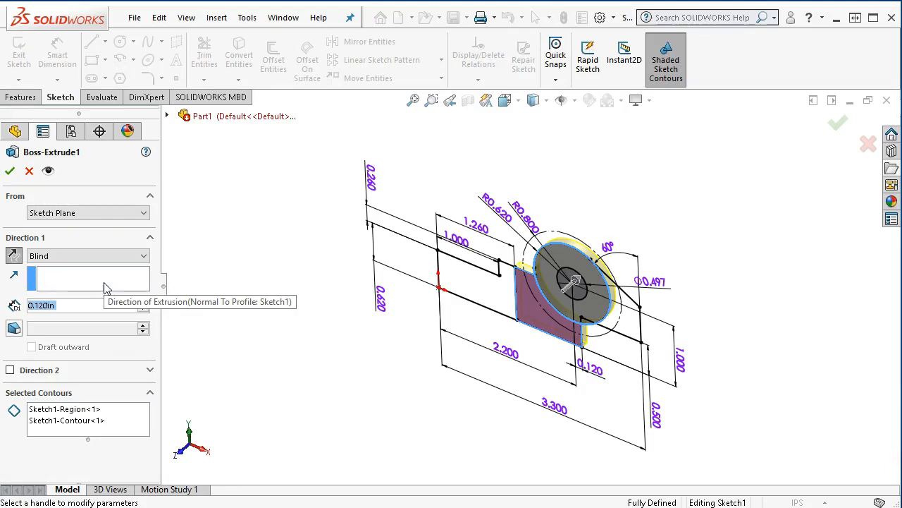
left_click(104, 414)
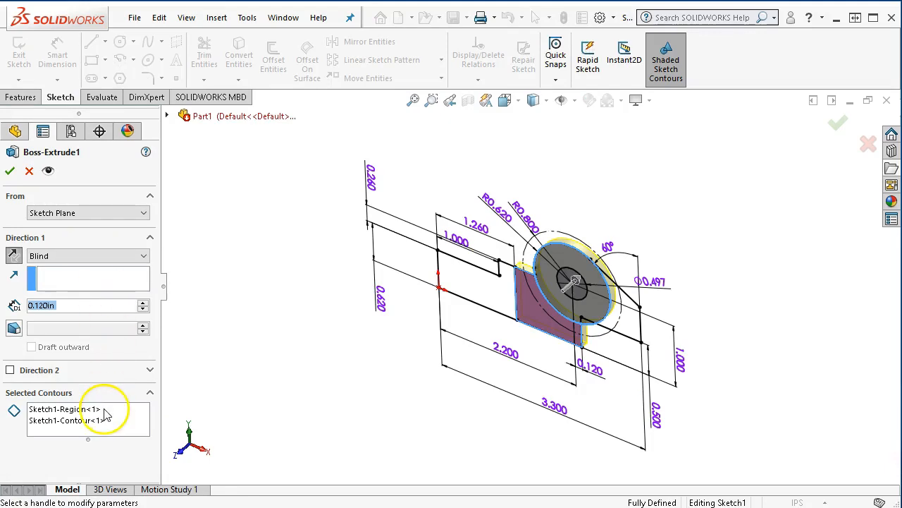
left_click(27, 174)
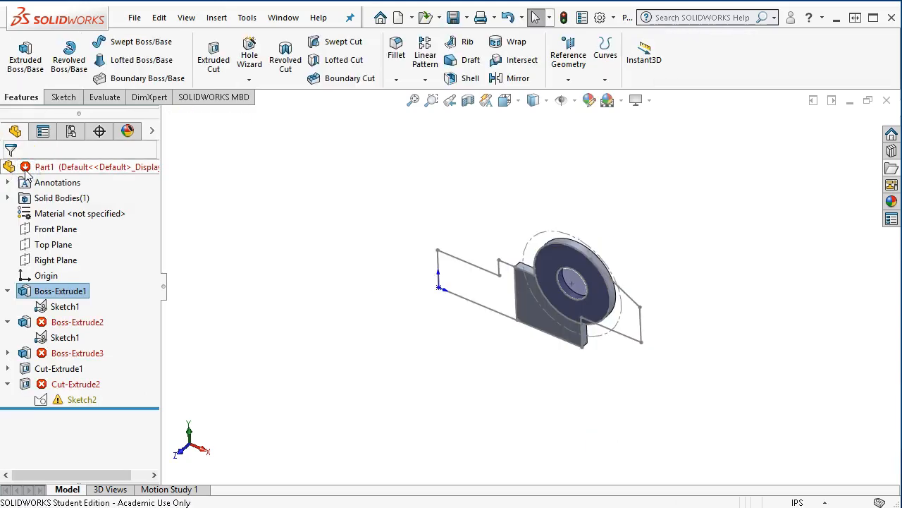
- Check the rebuild error on Boss-Extrude2 and inspect its Sketch1 profile without editing it
left_click(74, 322)
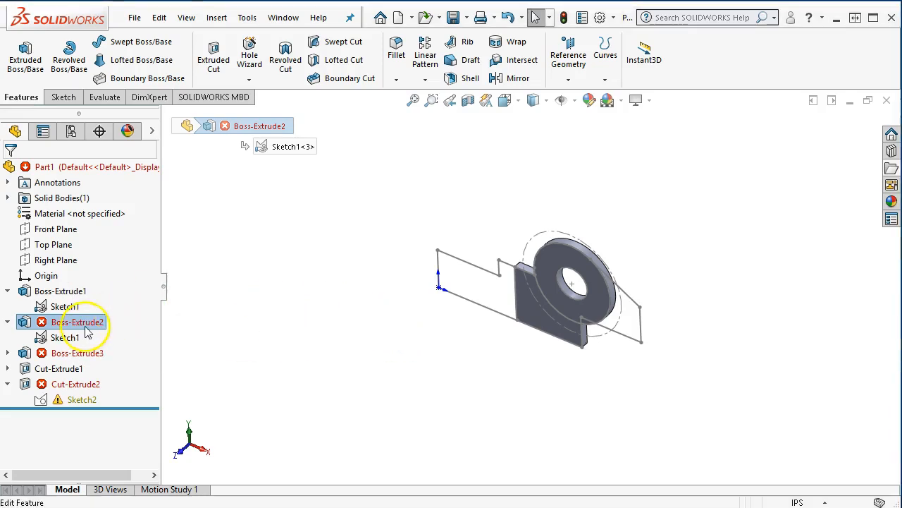
mouse_move(69, 328)
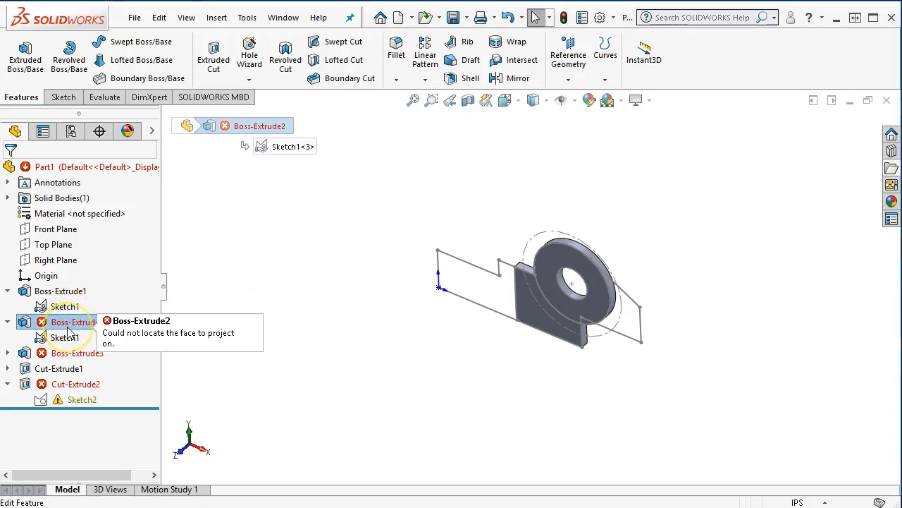
middle_click_drag(302, 376, 293, 433)
right_click(67, 338)
mouse_move(420, 419)
middle_mouse_down()
mouse_move(439, 383)
mouse_move(446, 310)
middle_mouse_up()
right_click(95, 328)
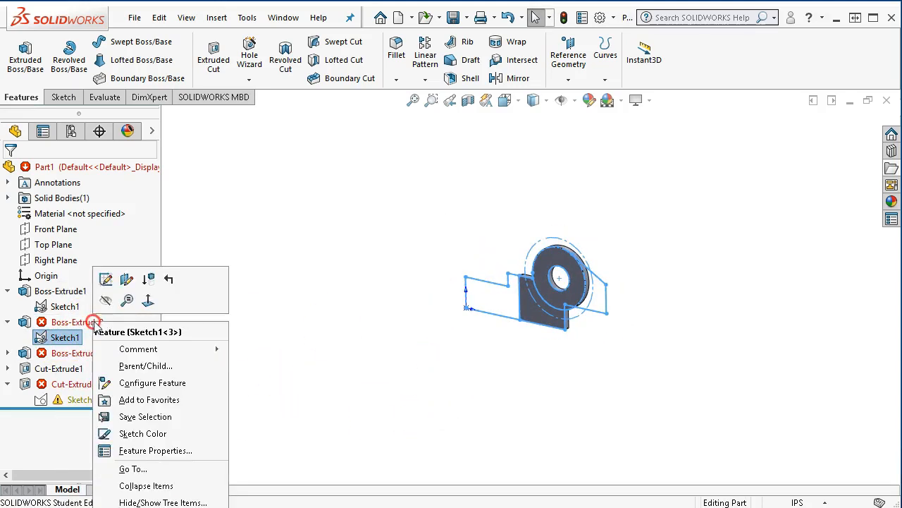
left_click(105, 277)
mouse_move(465, 356)
middle_mouse_down()
mouse_move(421, 371)
mouse_move(422, 417)
middle_mouse_up()
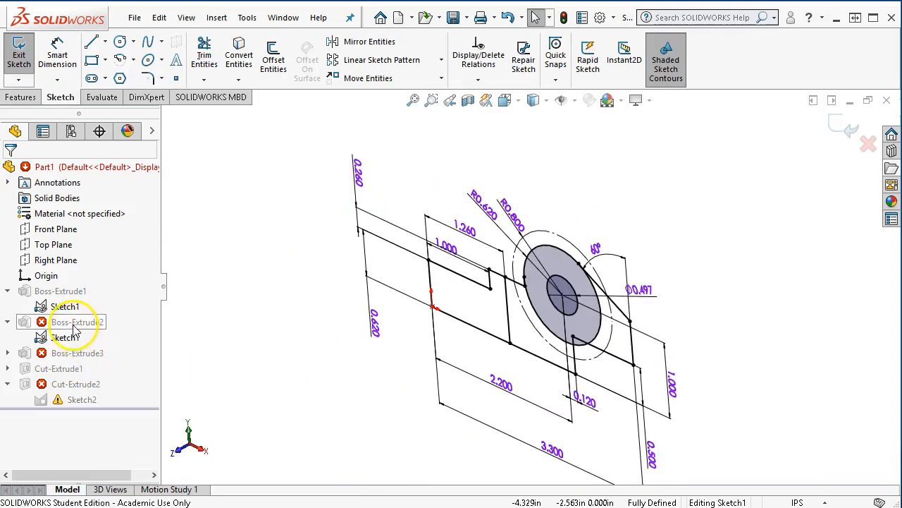
middle_click_drag(836, 251, 837, 260)
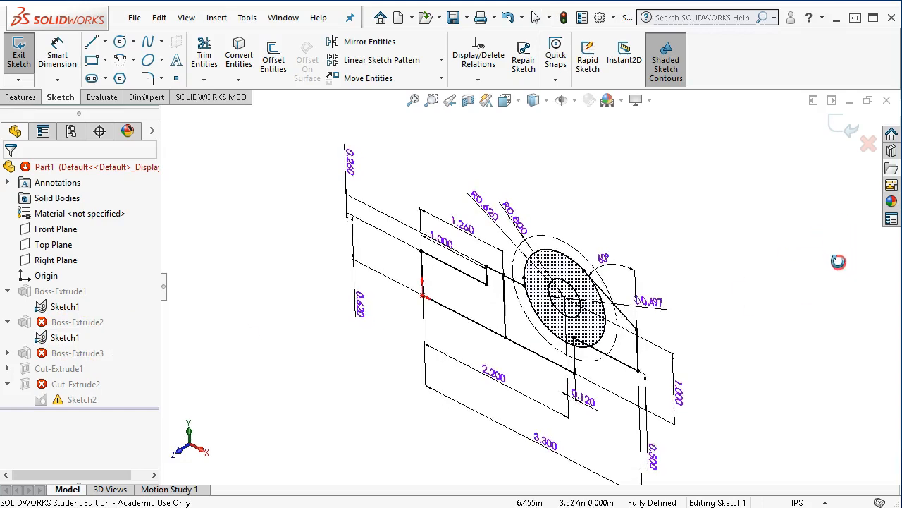
left_click(839, 128)
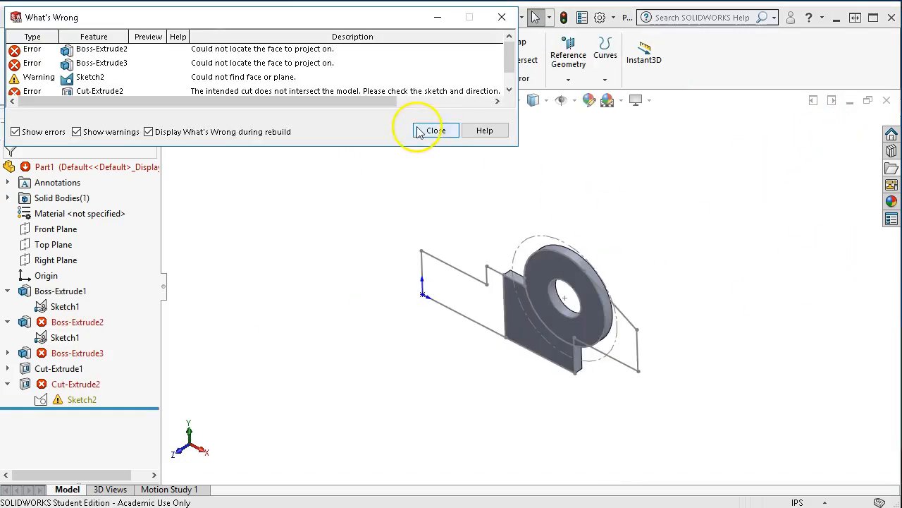
left_click(431, 130)
- Edit Boss-Extrude2 and add the block region beside and below the ring to its selected contours
right_click(74, 322)
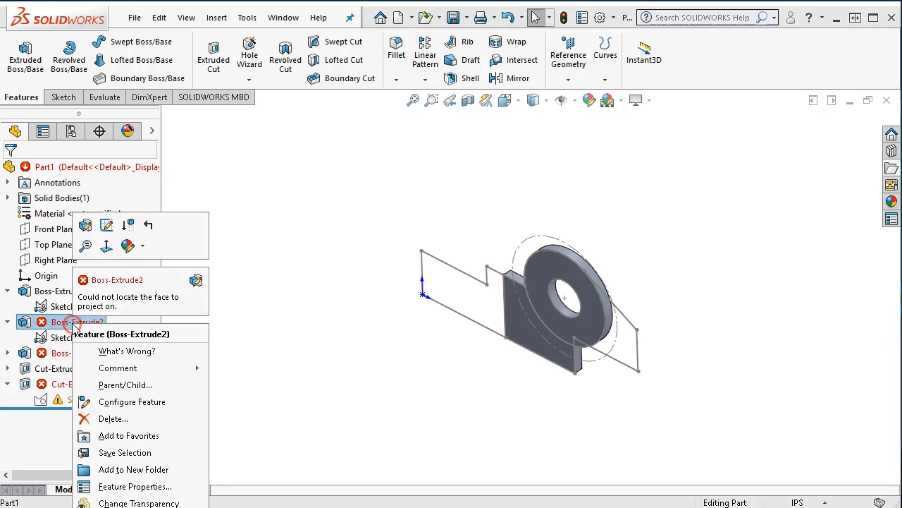
left_click(107, 225)
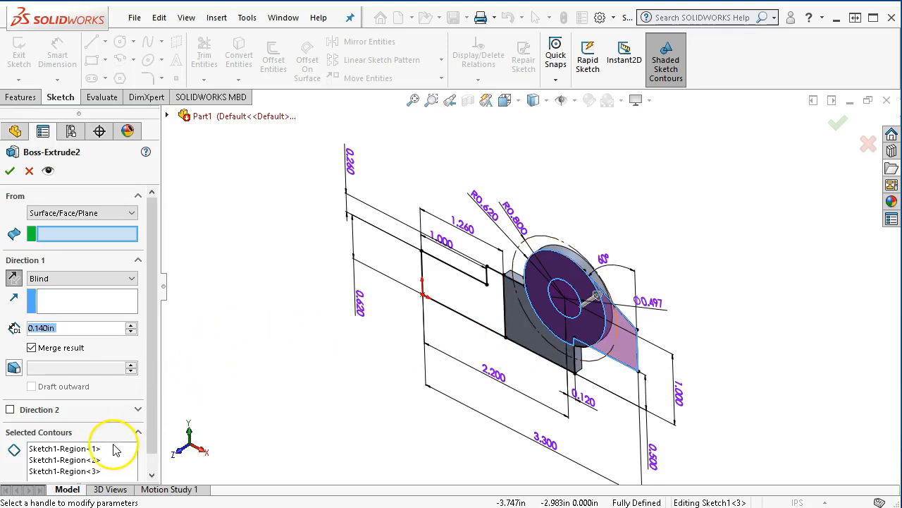
left_click(88, 449)
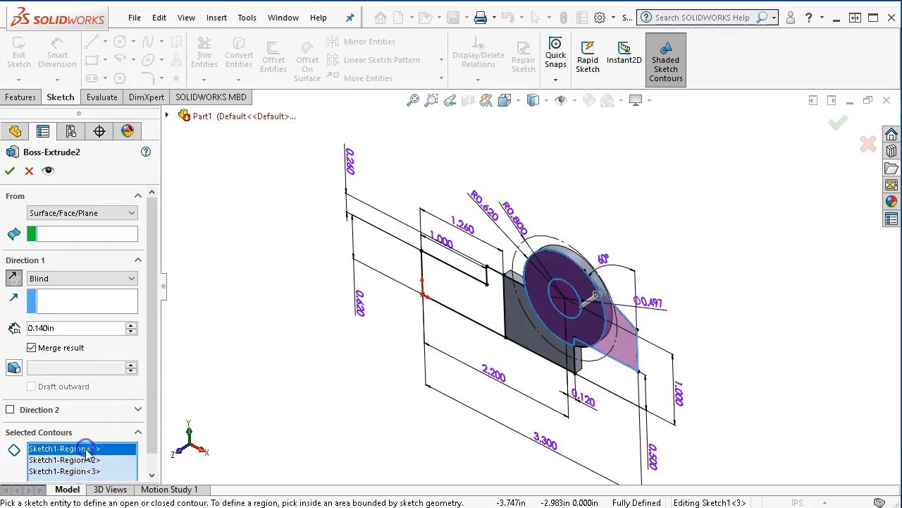
left_click(86, 460)
left_click(89, 471)
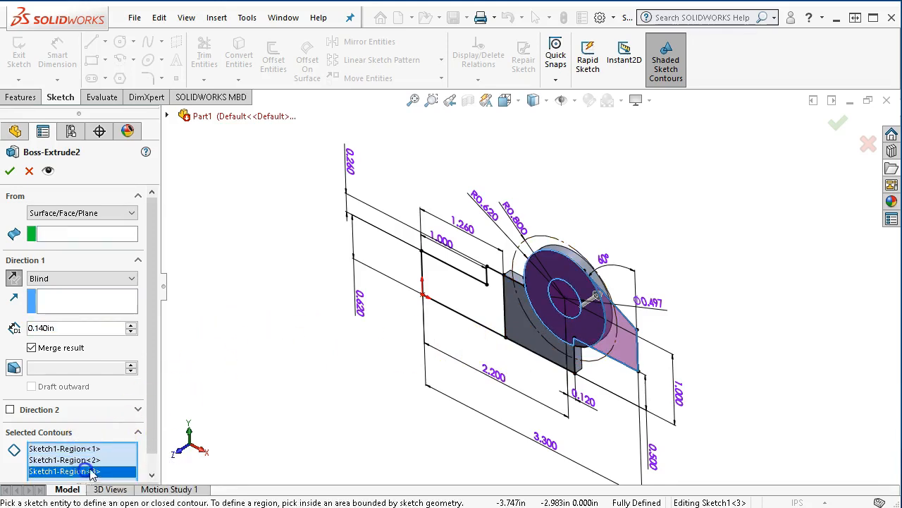
left_click(522, 334)
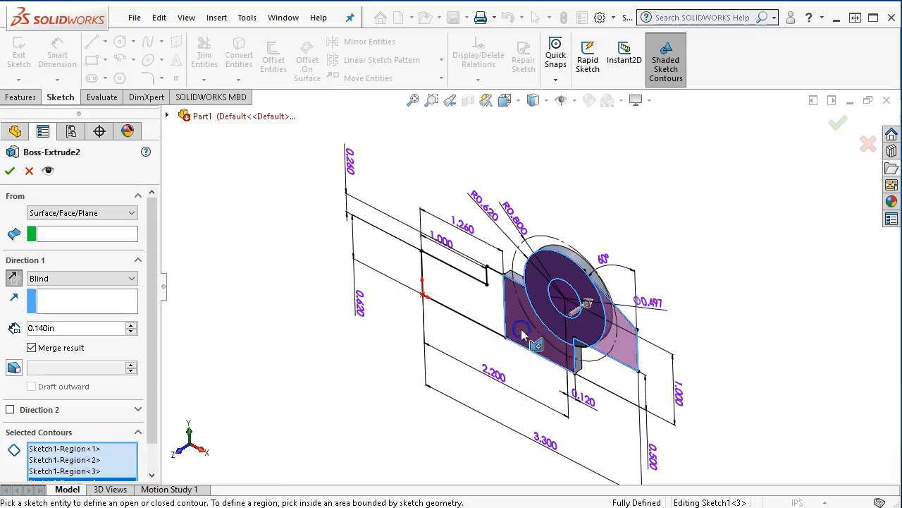
left_click(9, 172)
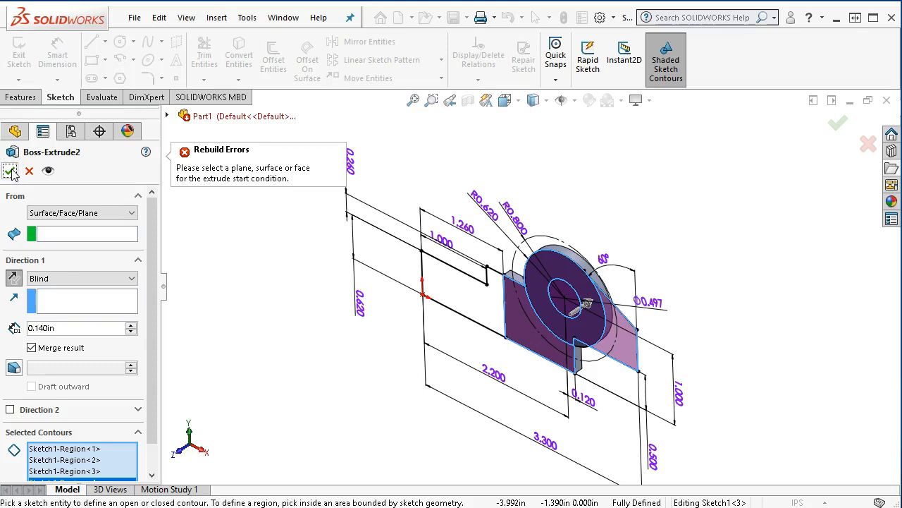
- Reassign the start surface of Boss-Extrude2 to the rear face of the first extrusion and accept the feature
left_click(74, 239)
middle_click_drag(373, 393, 315, 409)
scroll(628, 303, "up", 5)
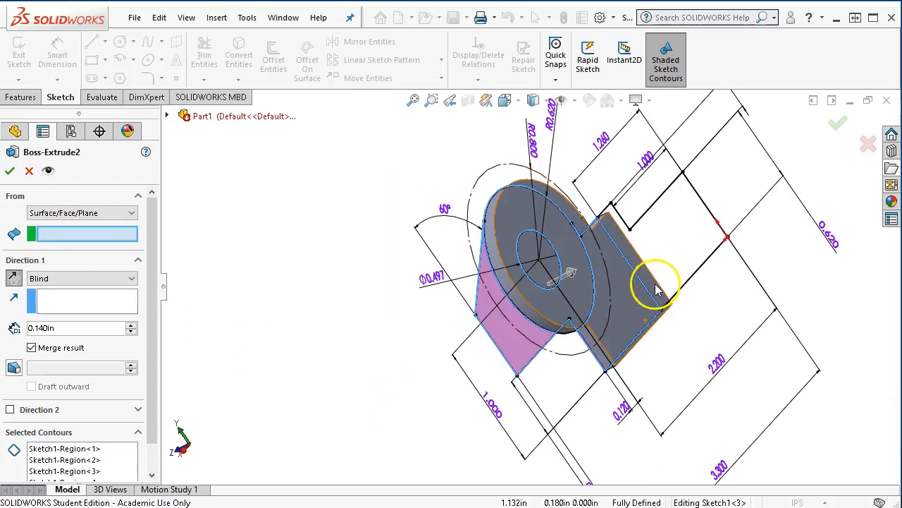
left_click(632, 310)
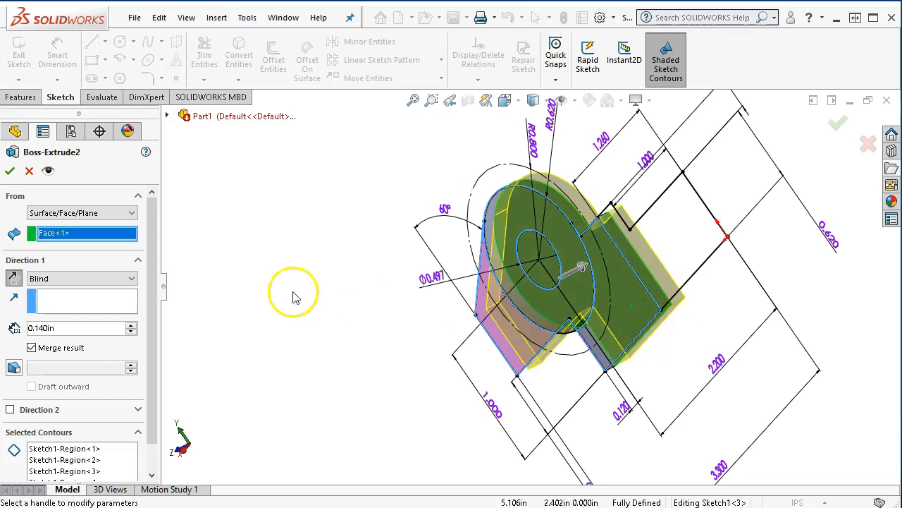
left_click(11, 171)
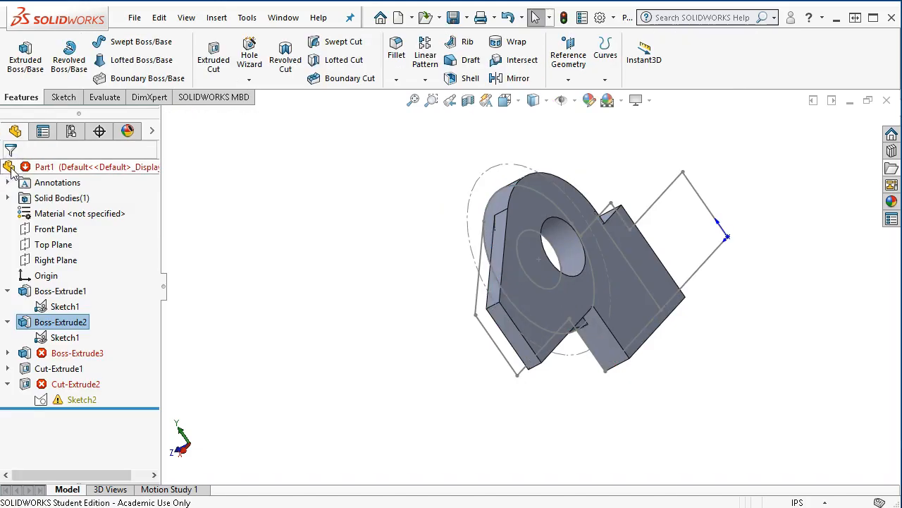
- Edit Boss-Extrude3, set the front face of the block as its offset reference, and reverse the extrusion direction
left_click_drag(352, 275, 376, 282)
key("Escape")
left_click(78, 352)
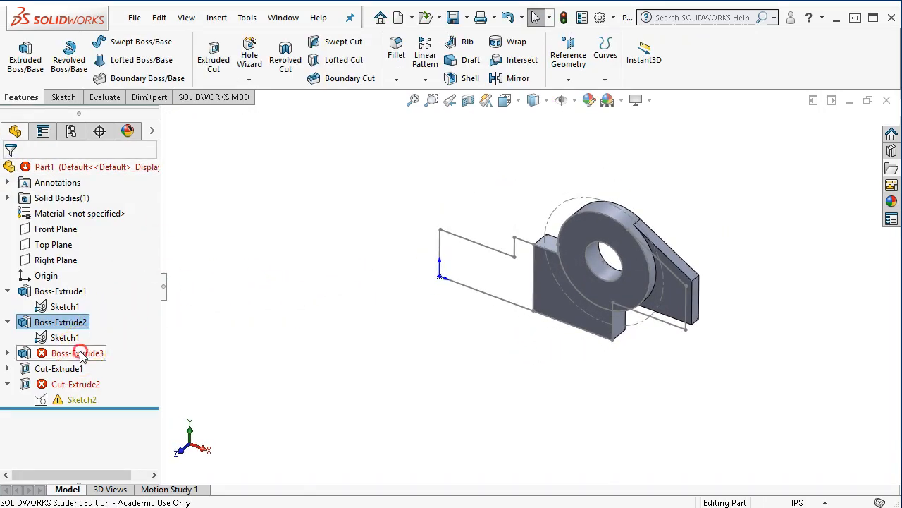
right_click(77, 352)
left_click(90, 250)
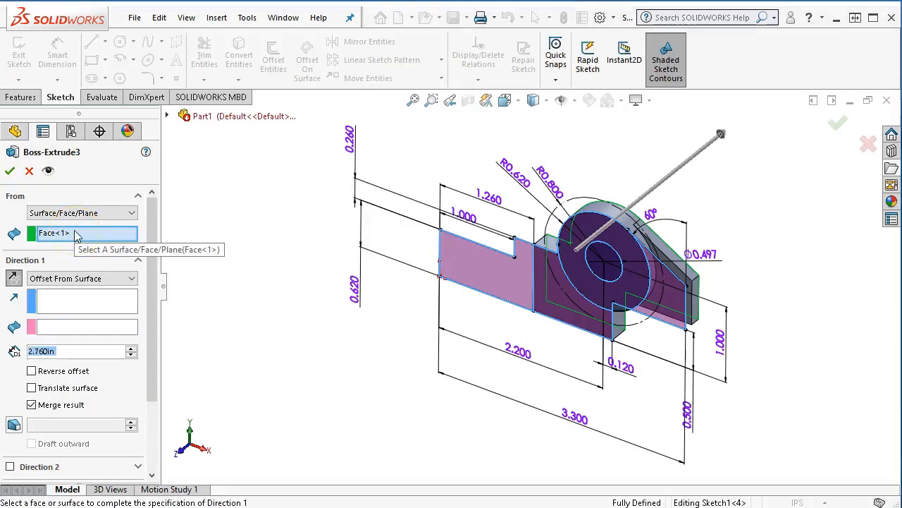
left_click(77, 235)
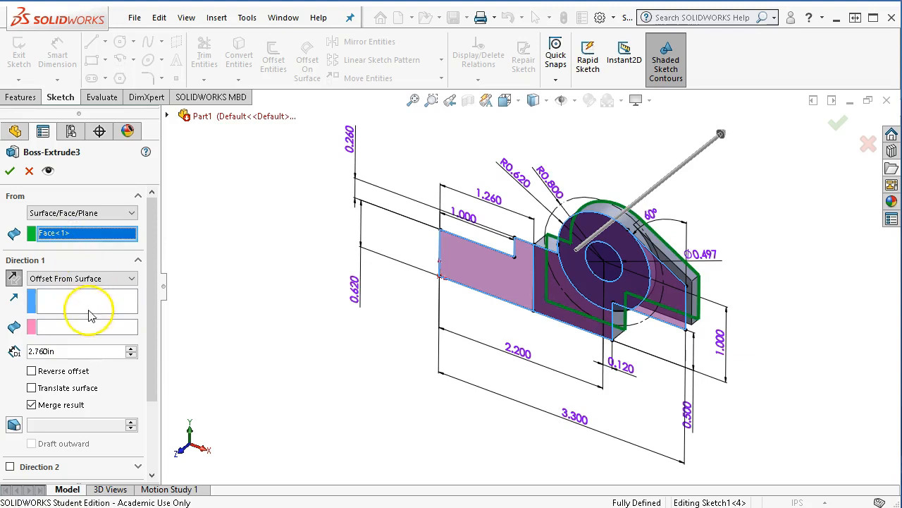
scroll(726, 303, "down", 2)
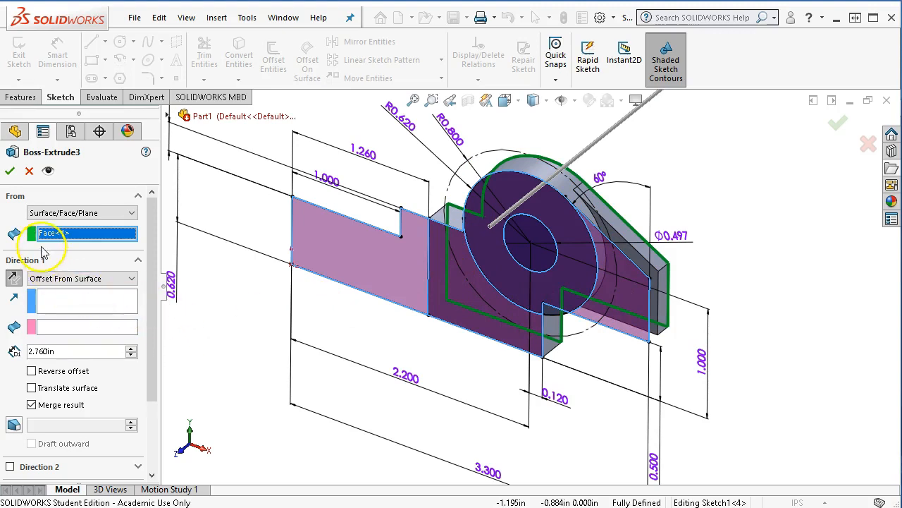
left_click(88, 326)
left_click(475, 325)
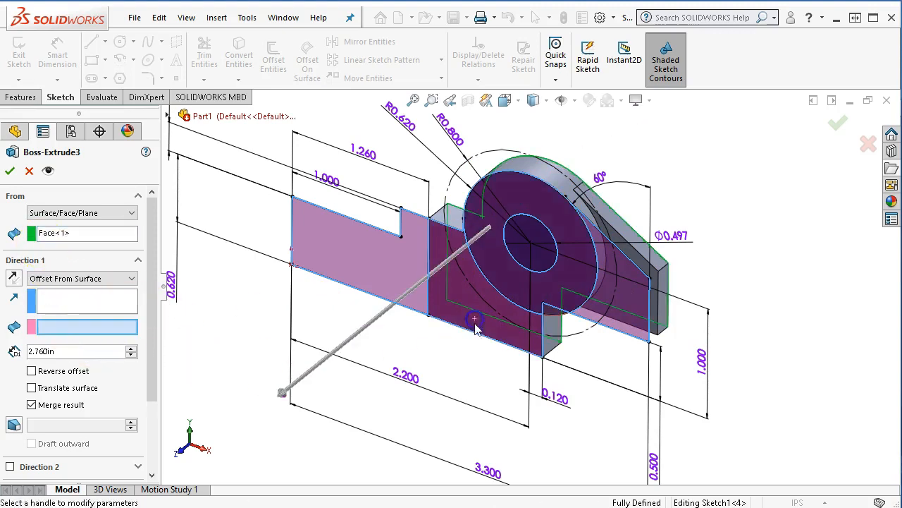
left_click(13, 278)
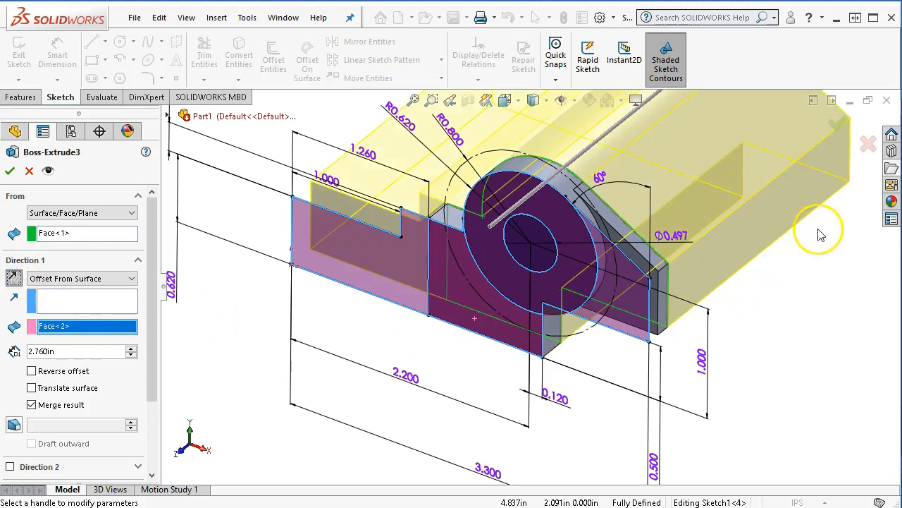
left_click(10, 170)
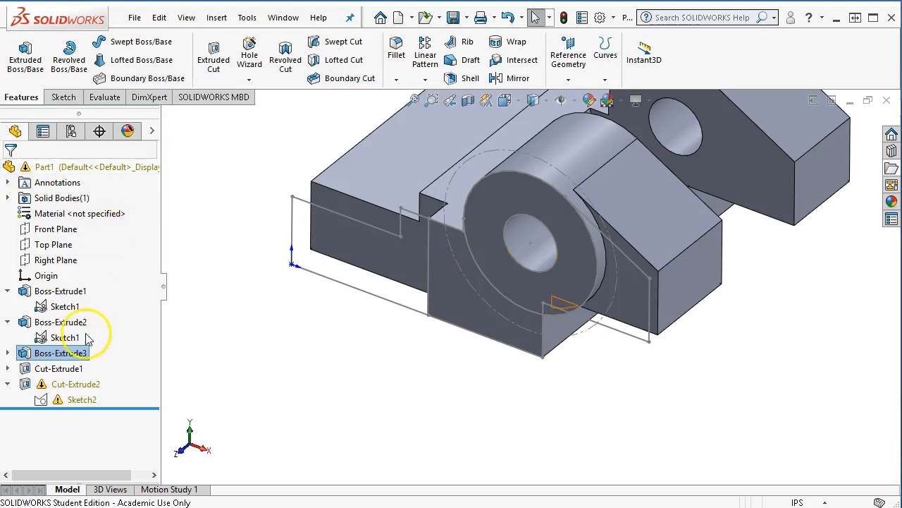
- Open Sketch2 of Cut-Extrude2 for editing and examine its profile against the surrounding geometry
left_click(71, 372)
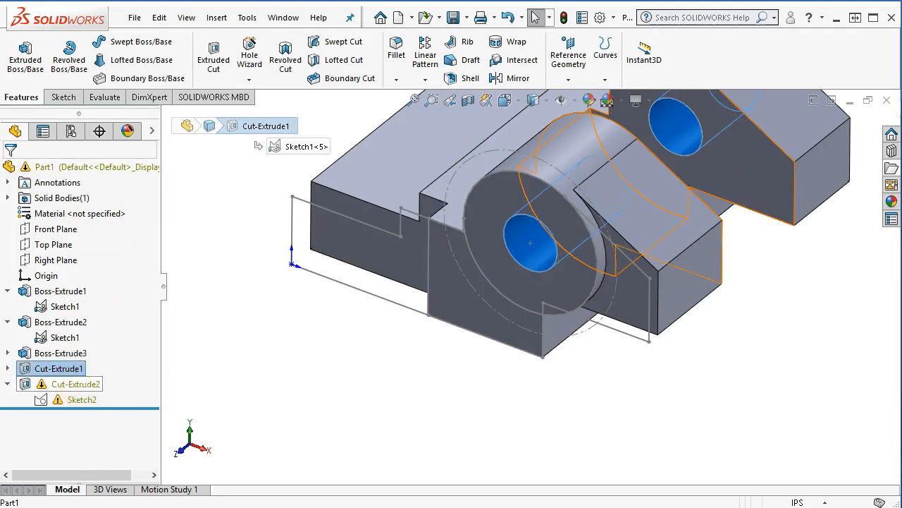
left_click(77, 384)
left_click(84, 399)
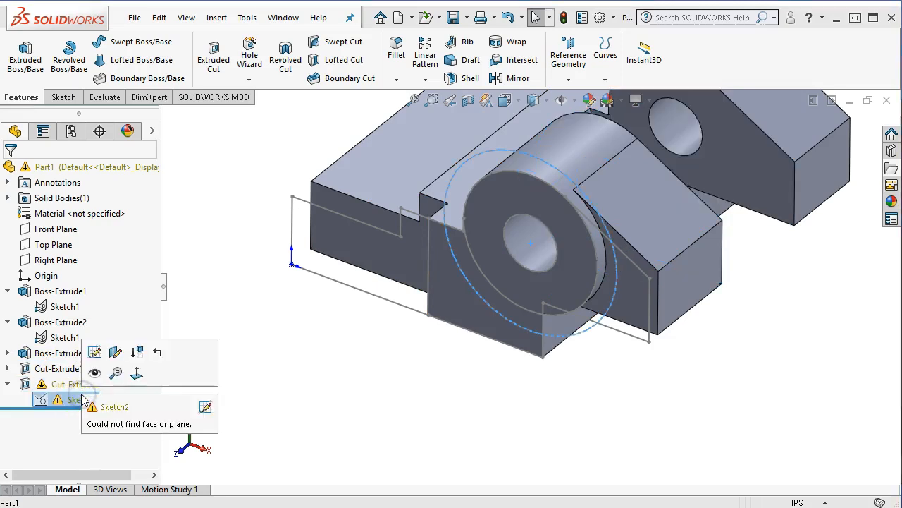
left_click(95, 351)
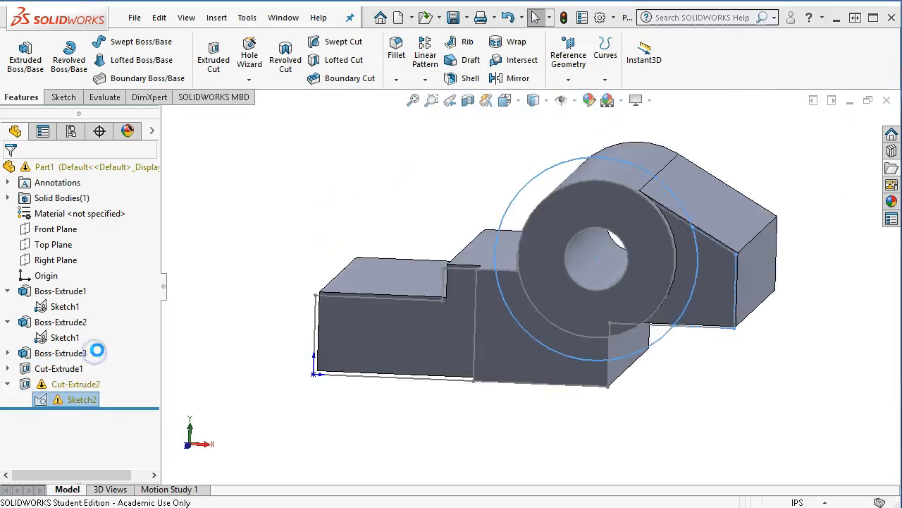
middle_click_drag(429, 141, 397, 196)
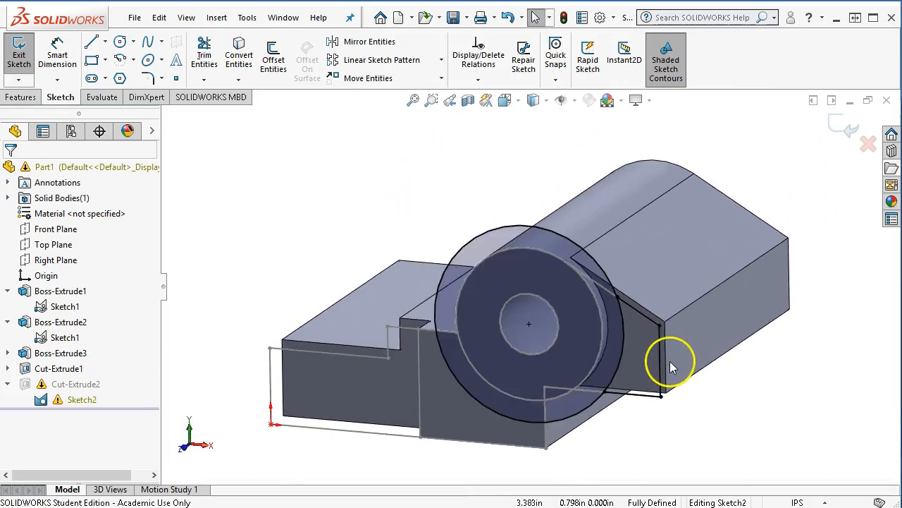
scroll(472, 317, "down", 3)
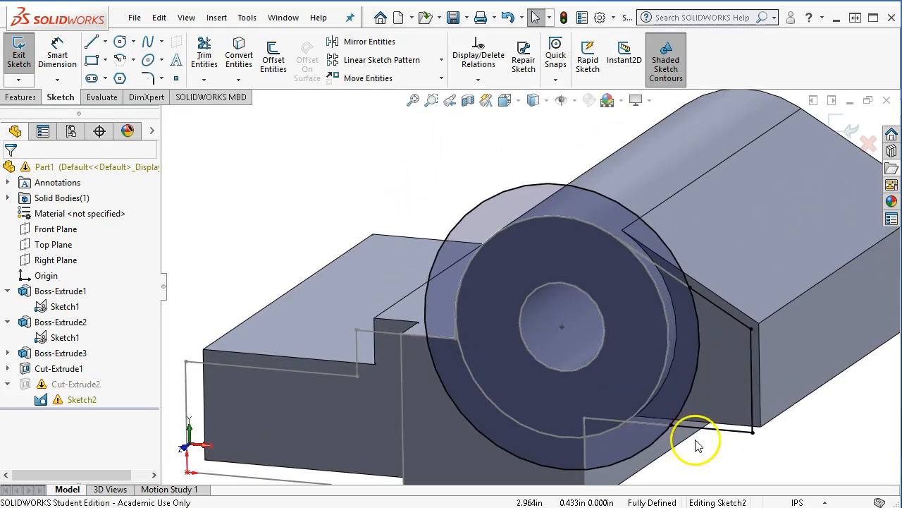
scroll(696, 444, "up", 3)
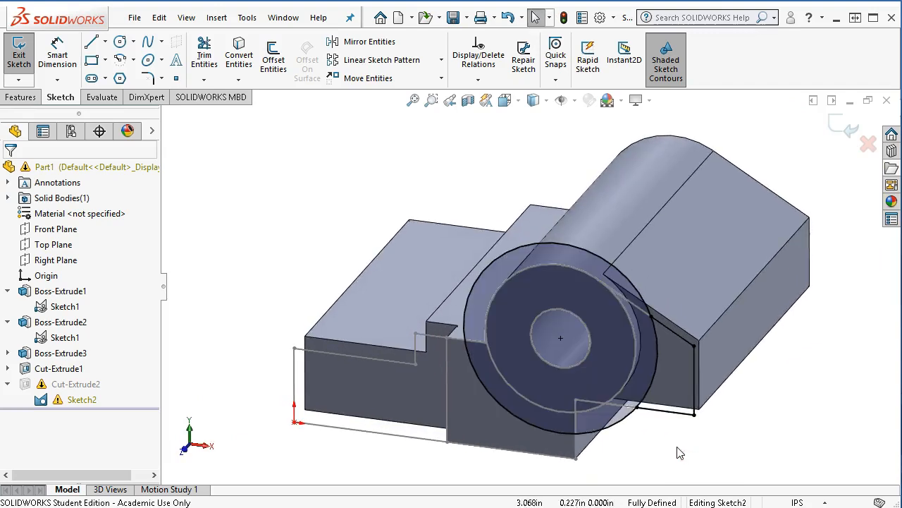
- Review the relations in Sketch2, including Coincident6 and Coincident5, leave the sketch and dismiss the rebuild warning
left_click(479, 60)
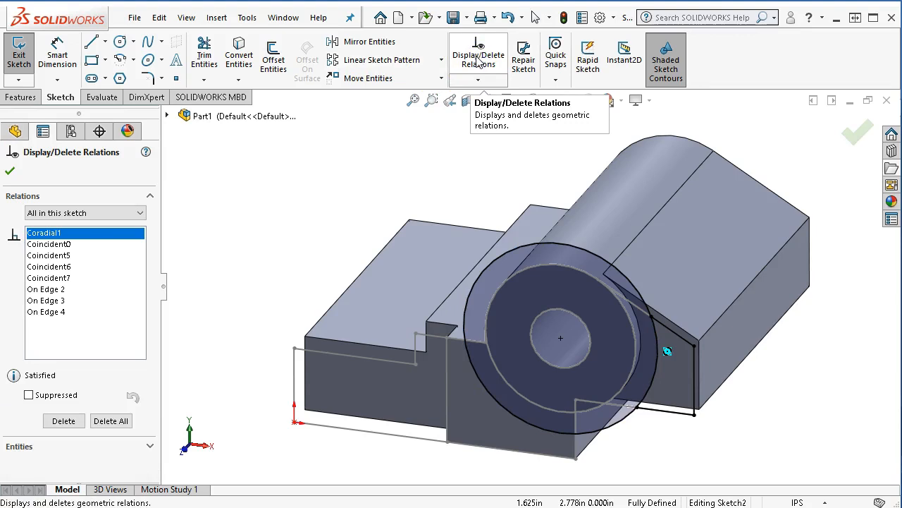
left_click(40, 302)
left_click(40, 270)
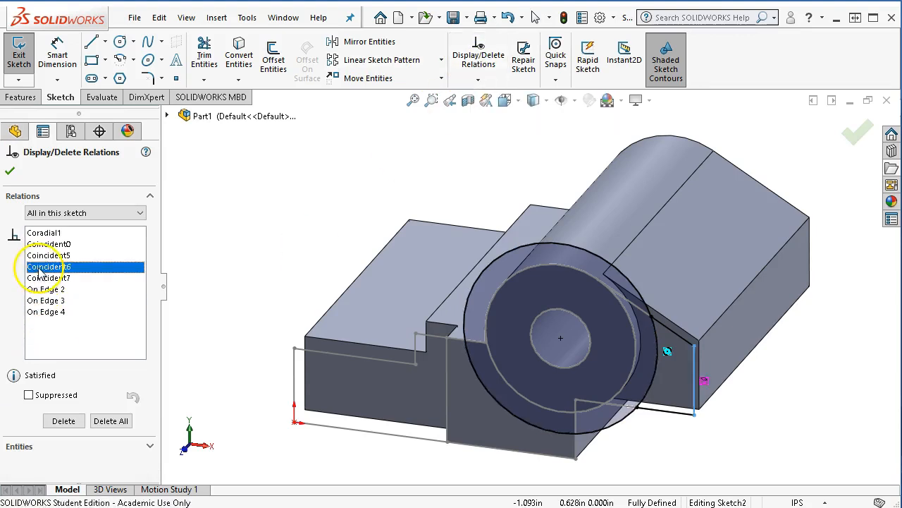
left_click(48, 256)
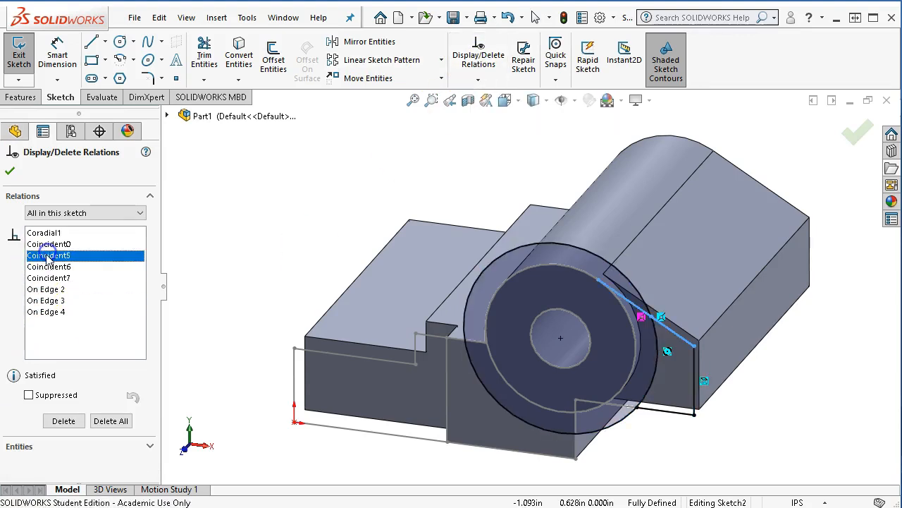
left_click(11, 173)
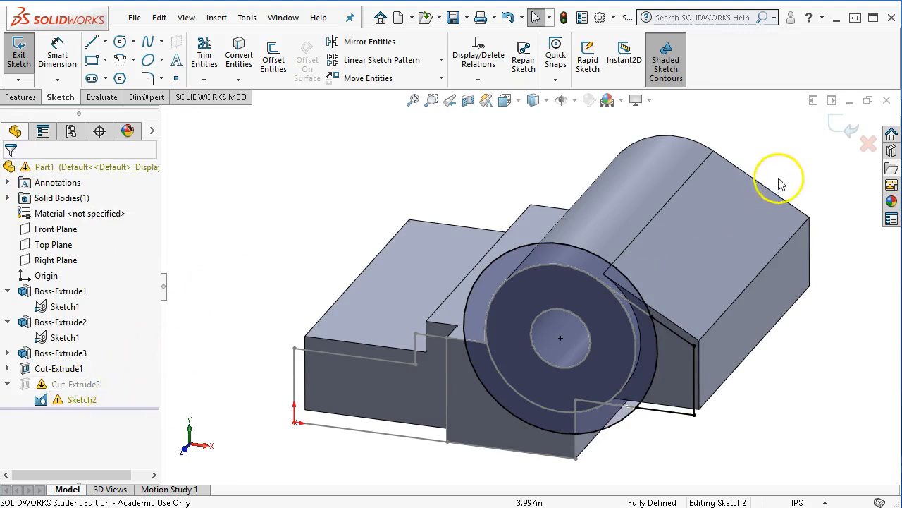
left_click(840, 126)
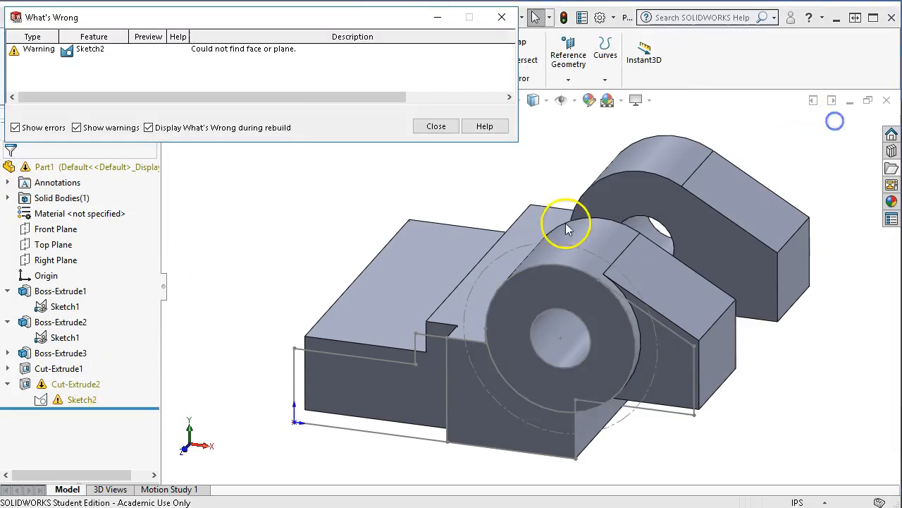
left_click(443, 133)
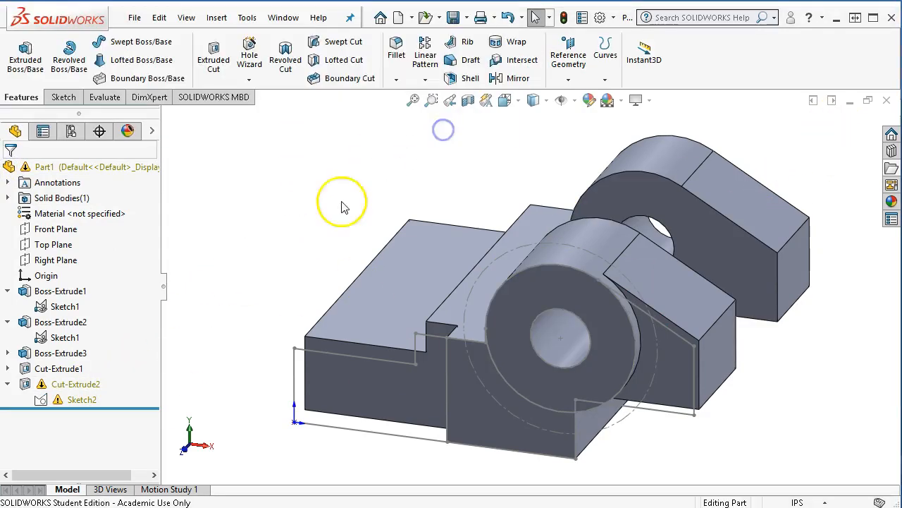
- Open the definition of Cut-Extrude2, inspect its two selected contours and accept it without changes
right_click(70, 389)
left_click(83, 342)
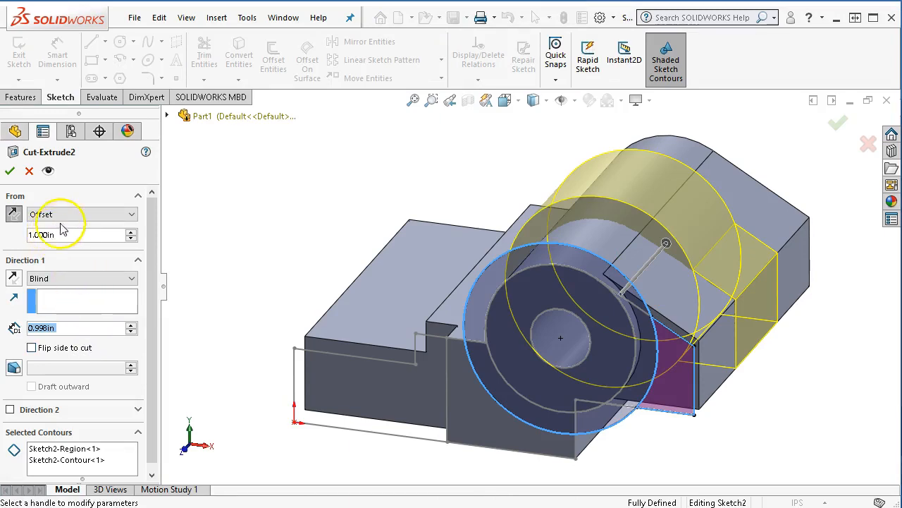
left_click(81, 448)
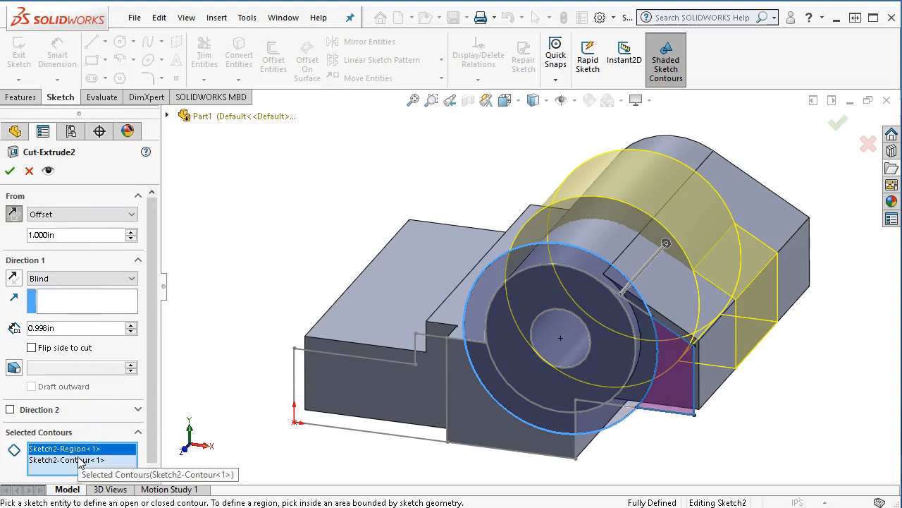
left_click(80, 459)
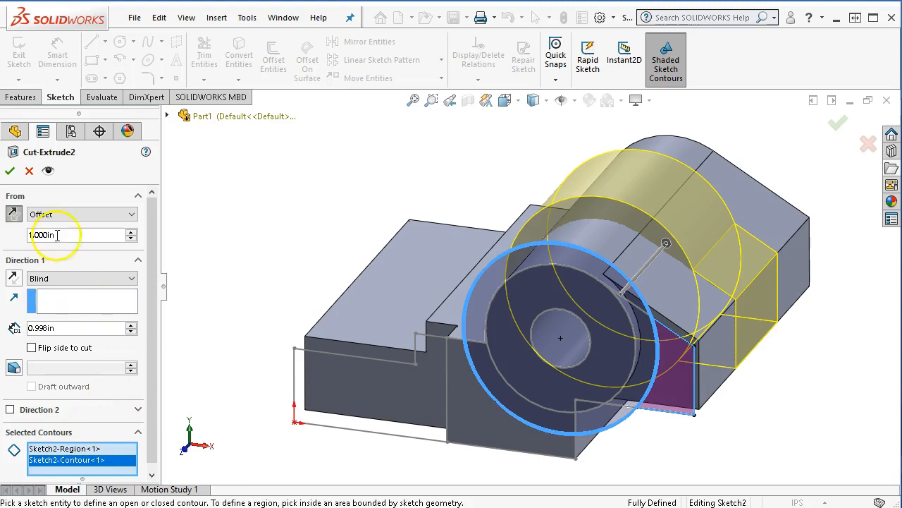
left_click(11, 171)
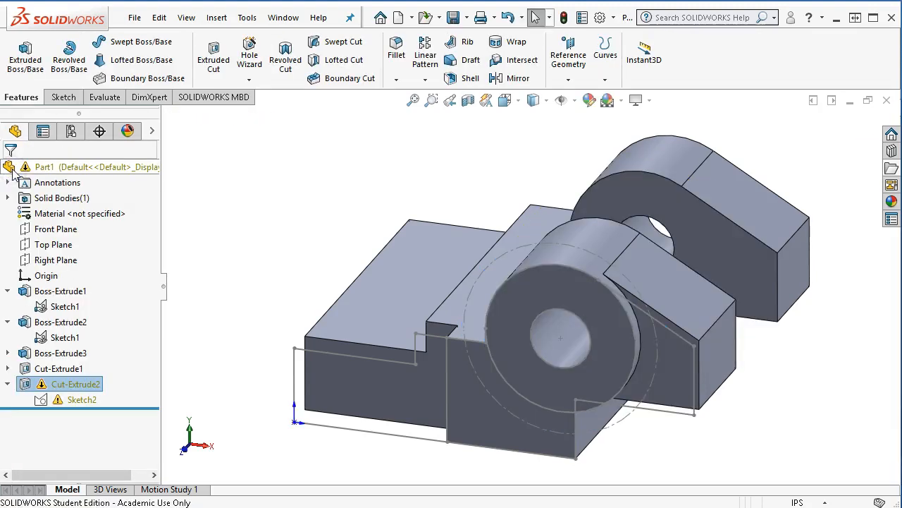
- Check the rebuild warning description for Cut-Extrude2 and close the report
right_click(86, 389)
left_click(131, 409)
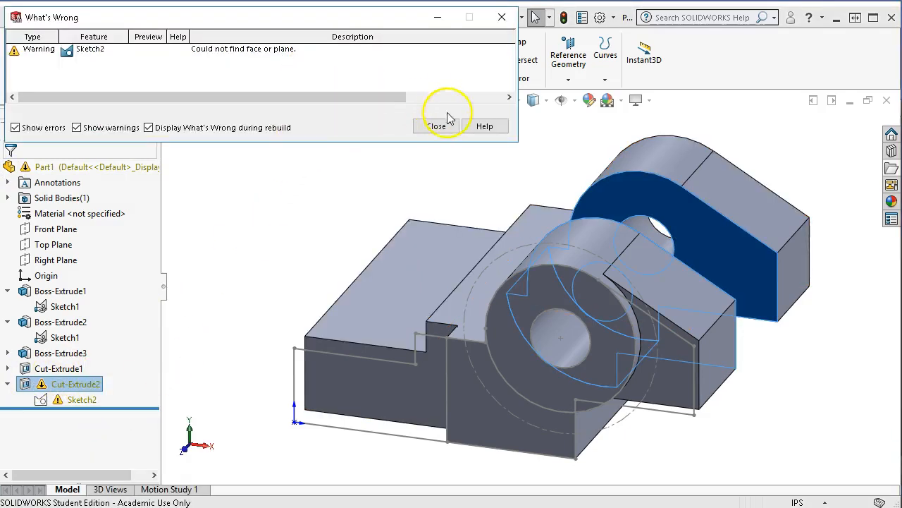
left_click(437, 126)
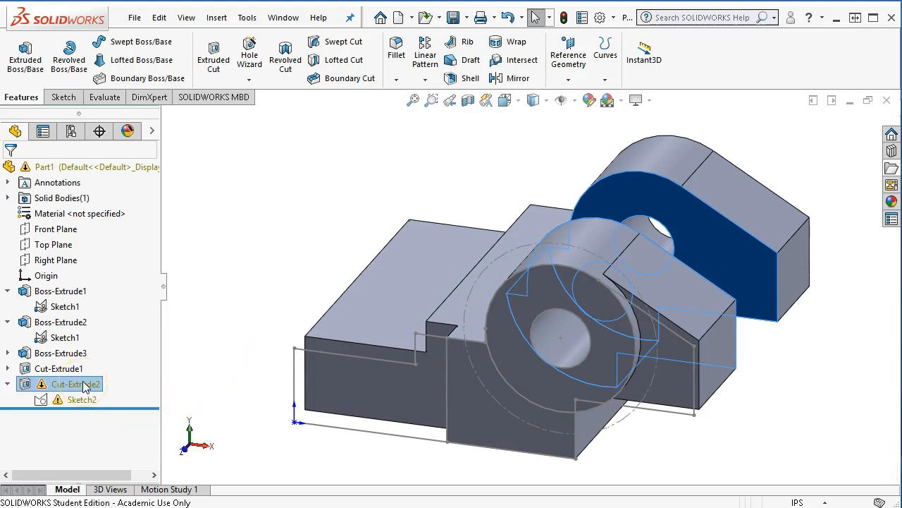
- Edit Sketch2's sketch plane, replacing the missing face with the front face of the ring and block
mouse_move(75, 403)
right_click(79, 400)
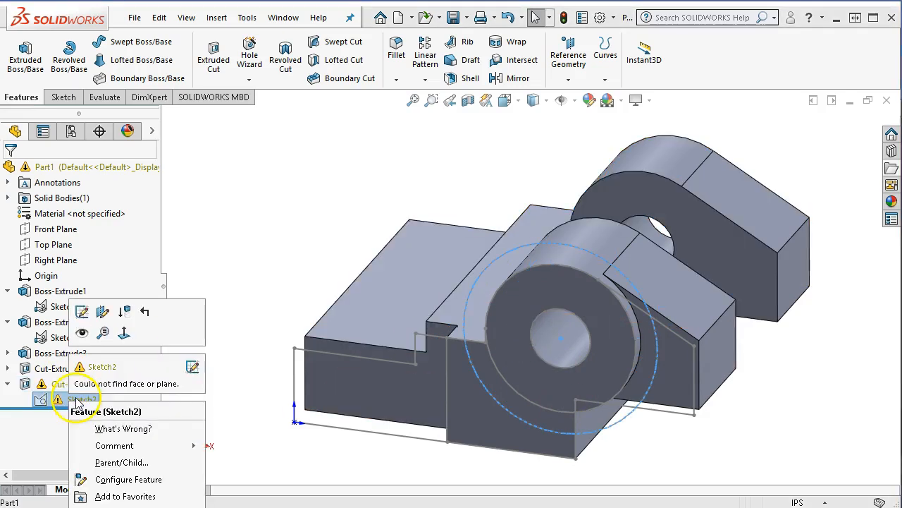
left_click(102, 312)
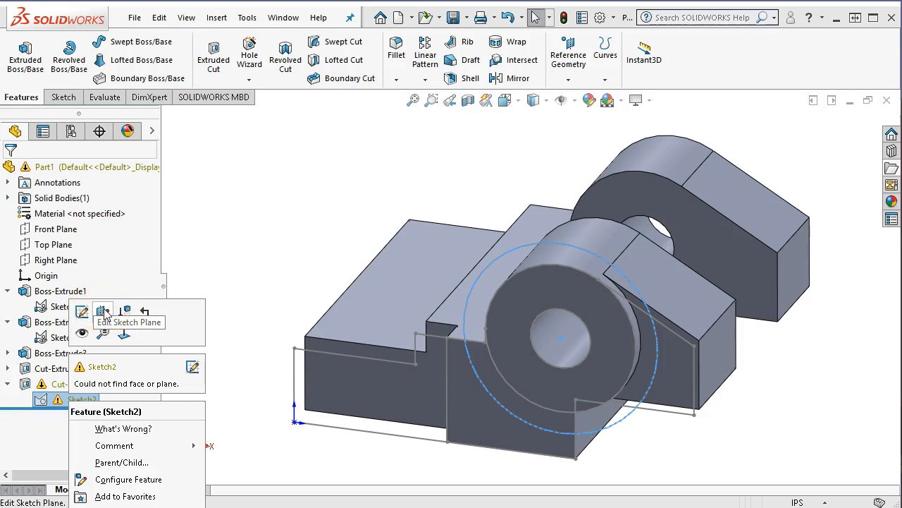
left_click(103, 312)
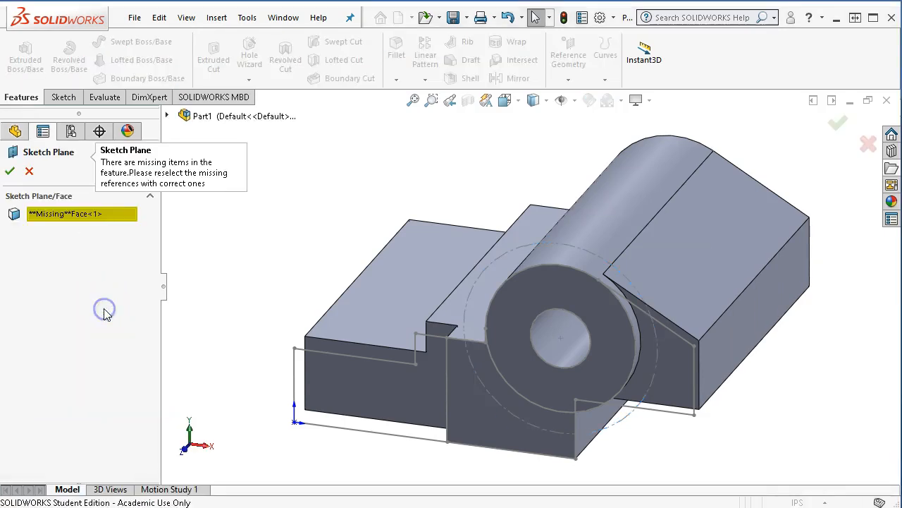
left_click(68, 214)
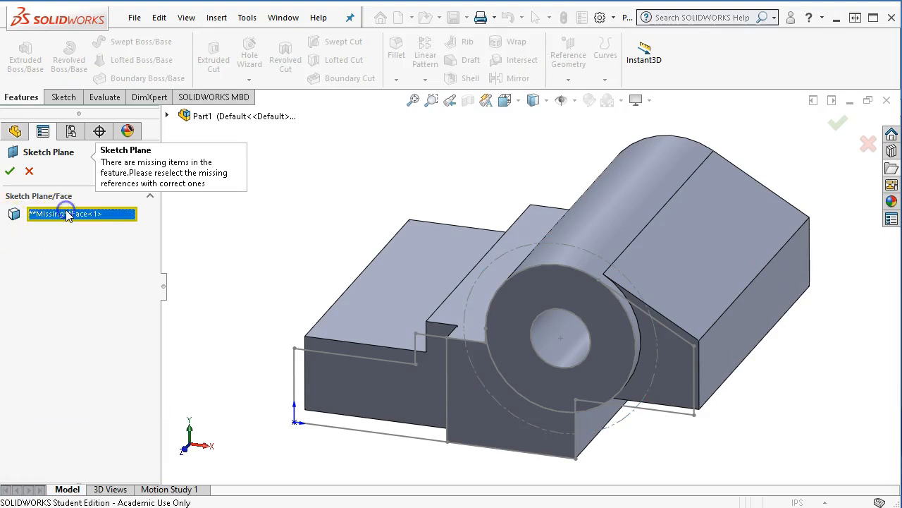
left_click(542, 386)
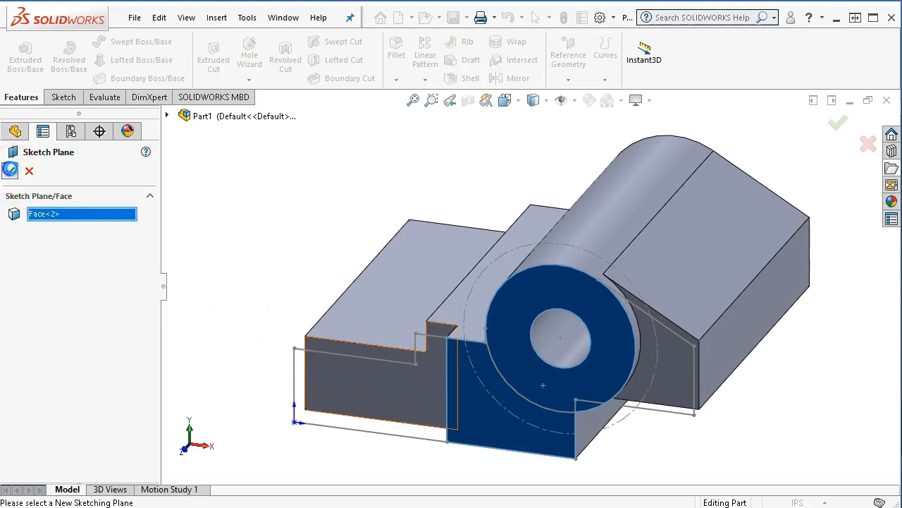
left_click(10, 170)
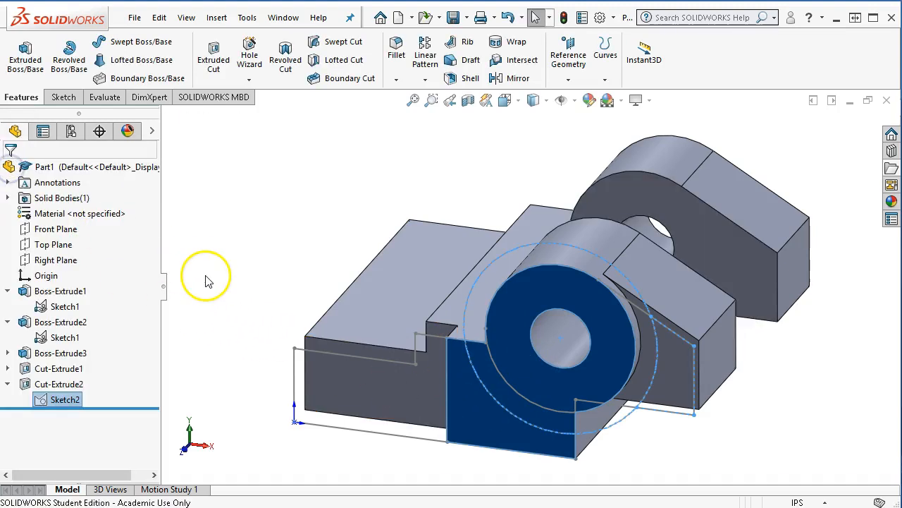
left_click(223, 241)
- Inspect the repaired part from several angles and compare it with the Hinge Bracket drawing in the browser
mouse_move(268, 267)
middle_mouse_down()
mouse_move(268, 258)
mouse_move(264, 282)
mouse_move(275, 261)
middle_mouse_up()
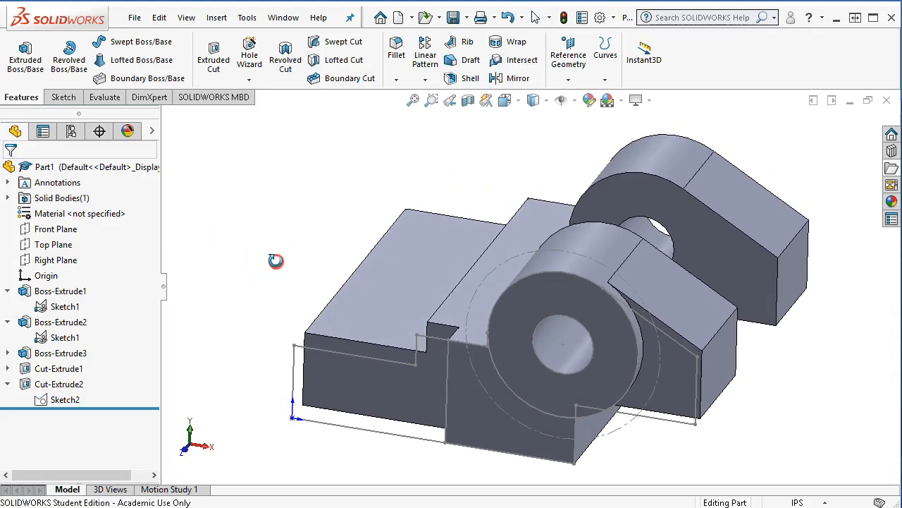
scroll(276, 262, "up", 1)
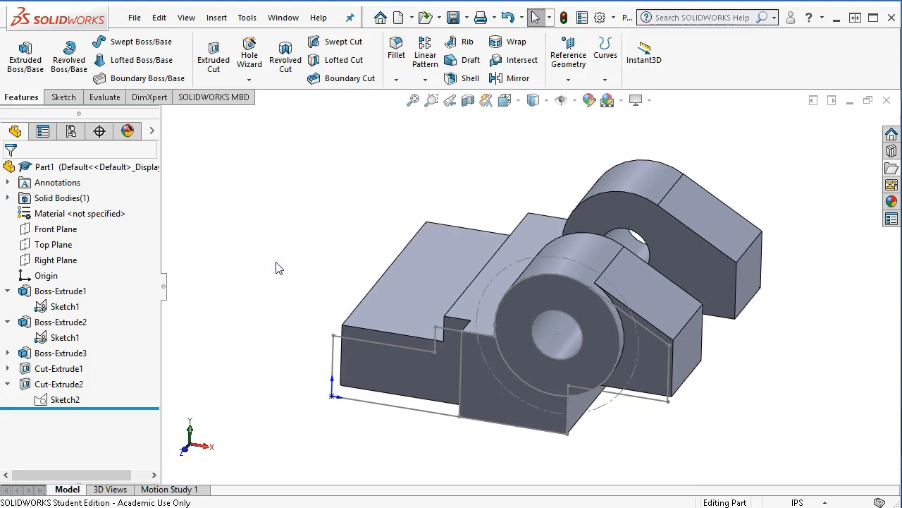
middle_click_drag(306, 258, 337, 330)
left_click_drag(901, 145, 701, 110)
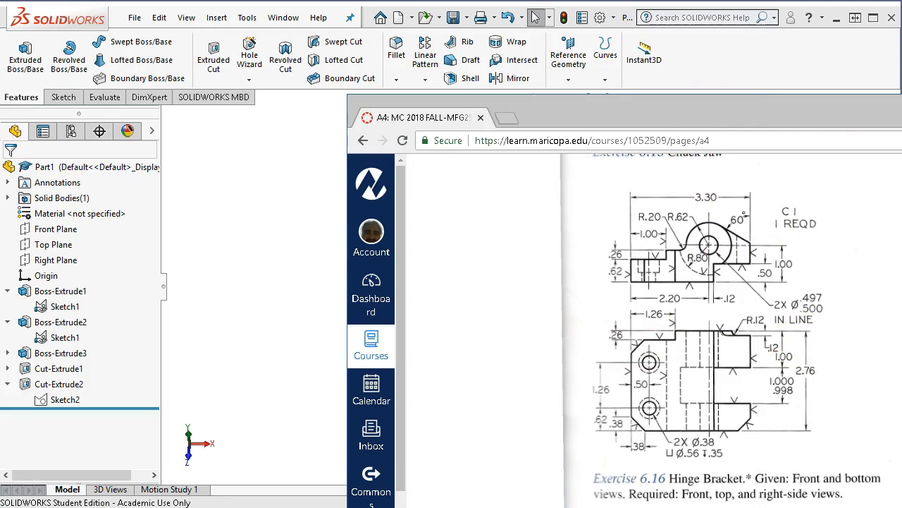
key("alt+Tab")
middle_click_drag(375, 379, 427, 367)
scroll(512, 322, "down", 3)
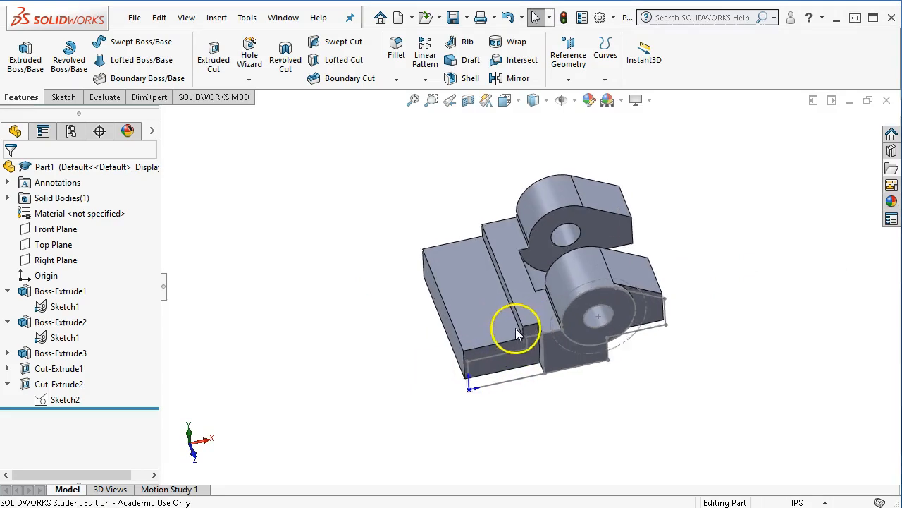
middle_click_drag(512, 322, 575, 360)
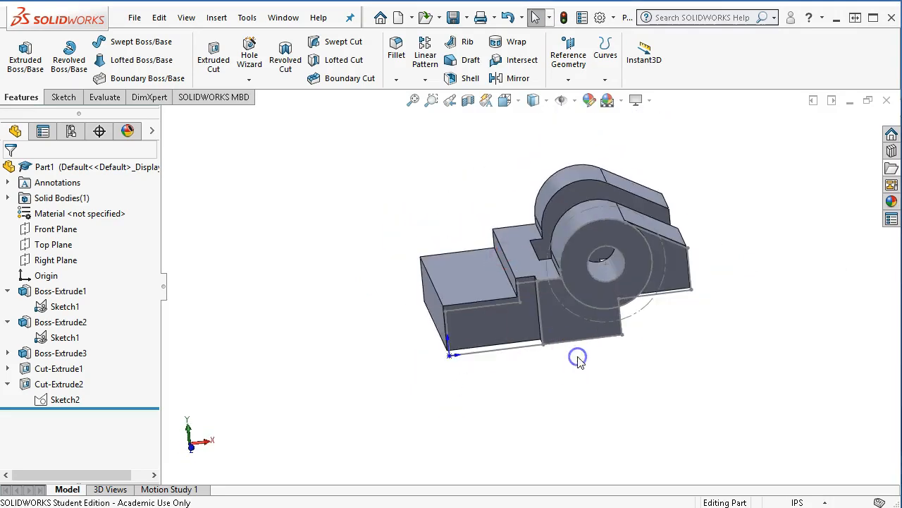
- Examine the part in the Bottom view with Hidden Lines Visible and restore the Shaded With Edges display
key("ctrl+6")
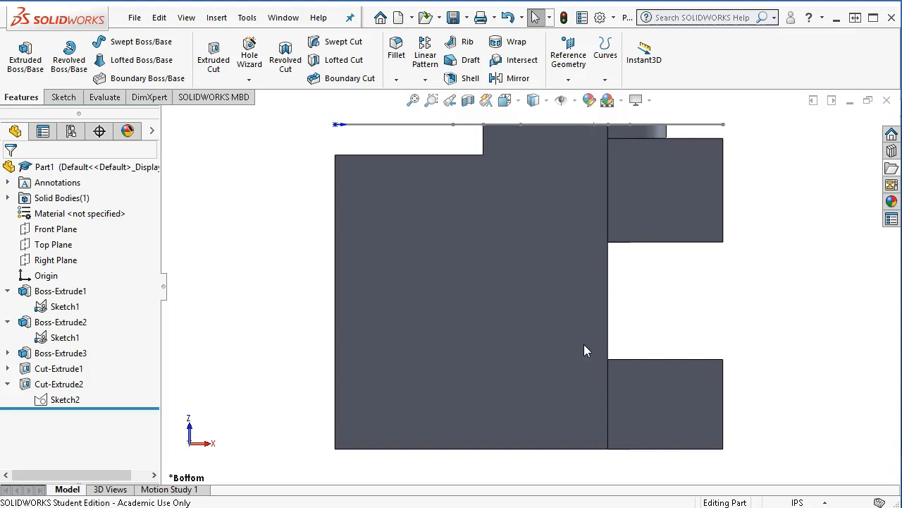
left_click(520, 104)
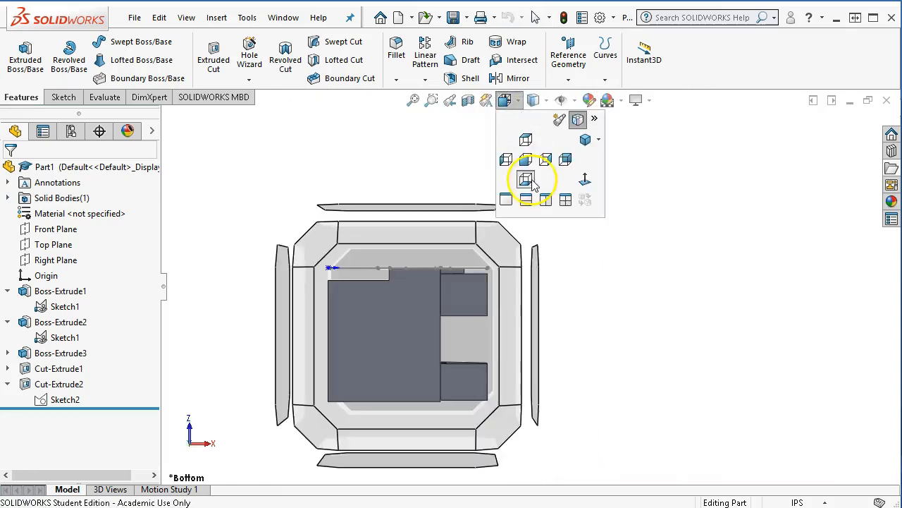
left_click(525, 182)
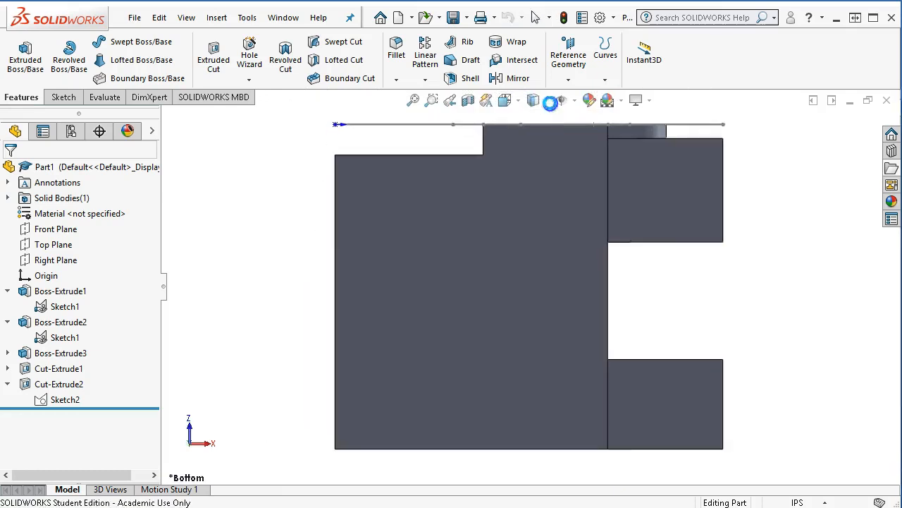
left_click(547, 100)
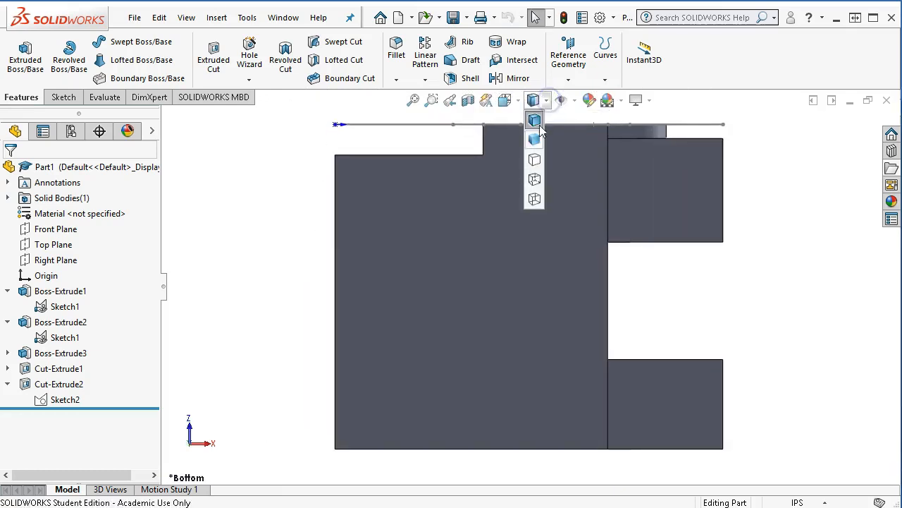
left_click(529, 180)
left_click(779, 314)
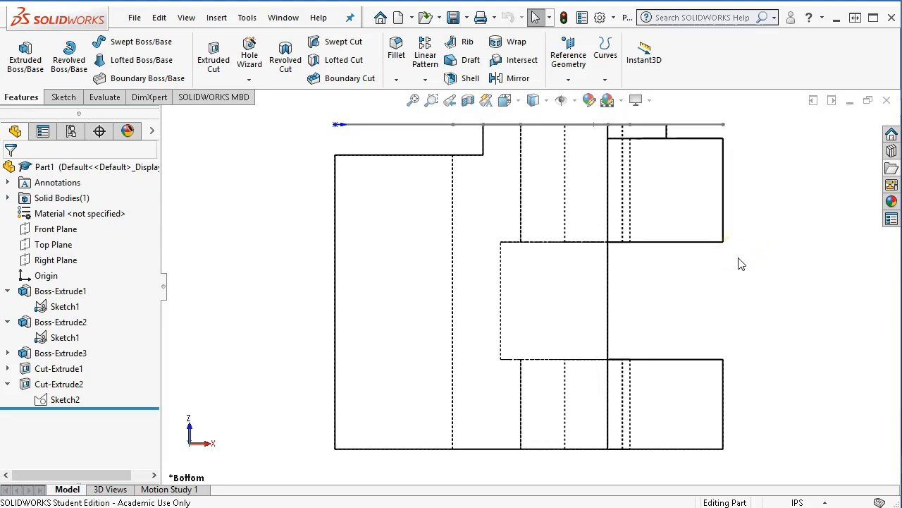
left_click(547, 101)
left_click(542, 124)
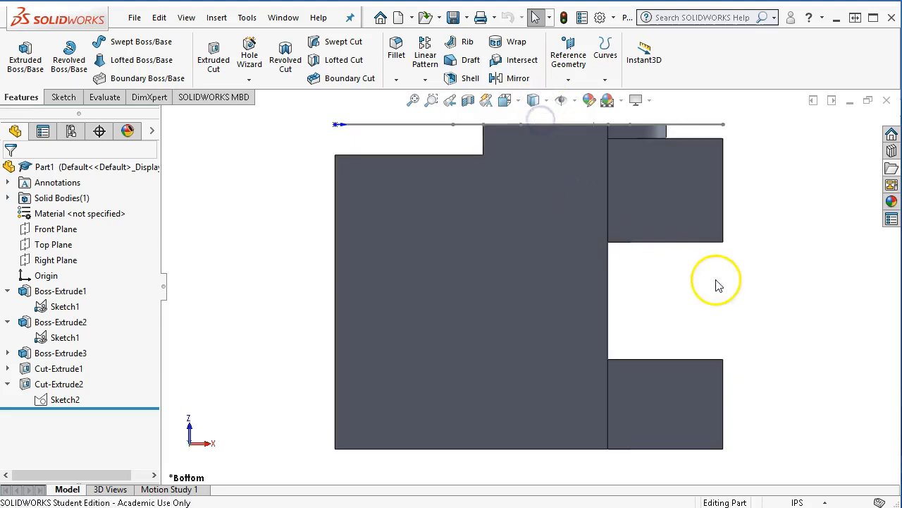
- Hide Sketch1 so its profile outline no longer shows around the part
scroll(715, 290, "up", 1)
middle_click_drag(715, 290, 522, 392)
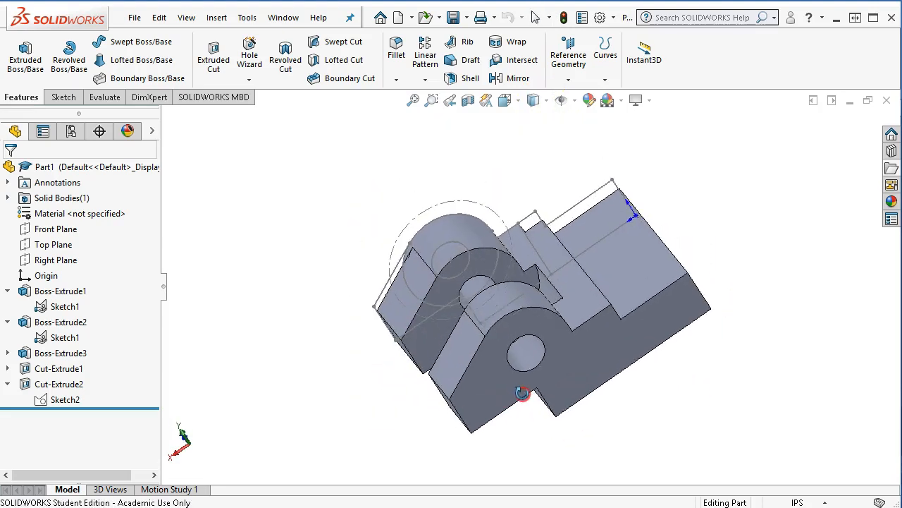
right_click(56, 308)
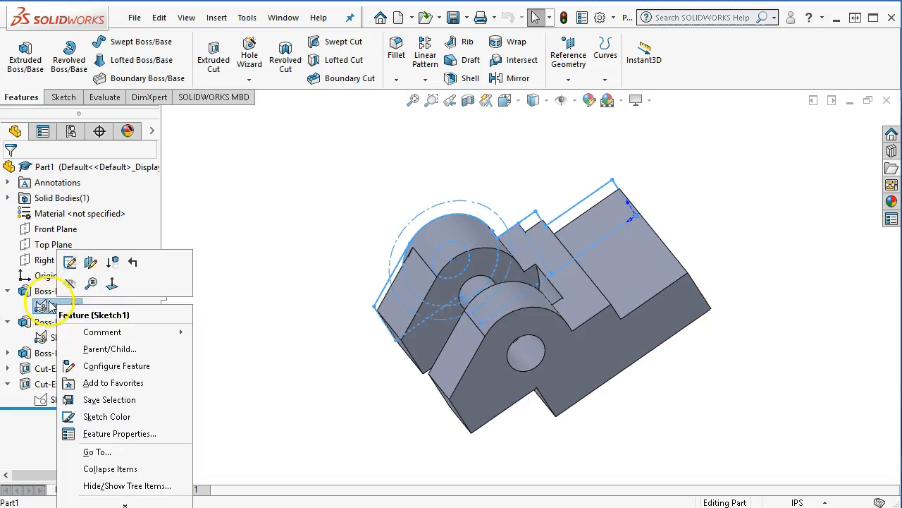
left_click(70, 283)
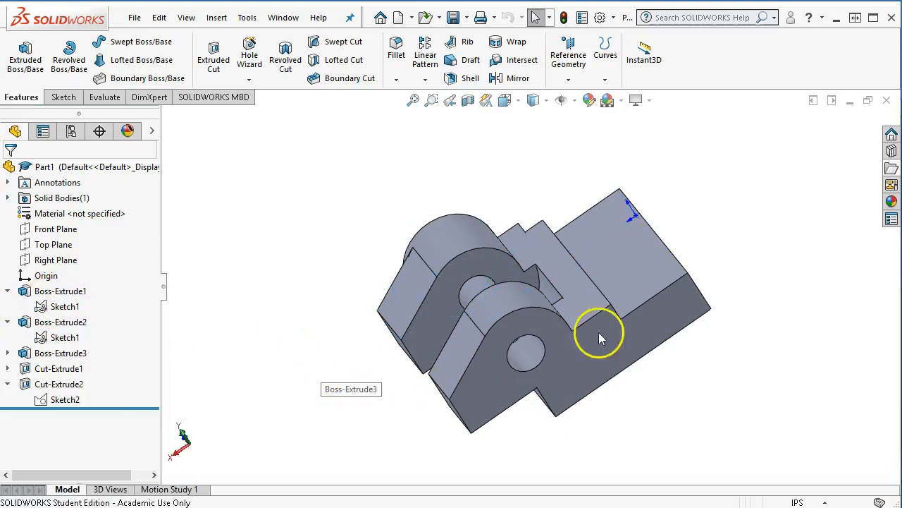
- Start a Hole Wizard counterbore on the block's flat top face, using the ANSI Inch standard and Socket Head Cap Screw type
left_click(611, 257)
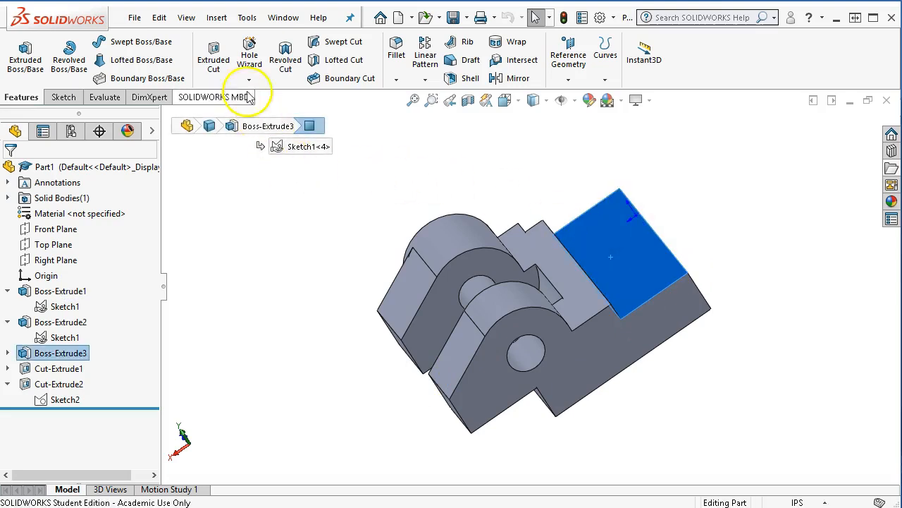
left_click(640, 261)
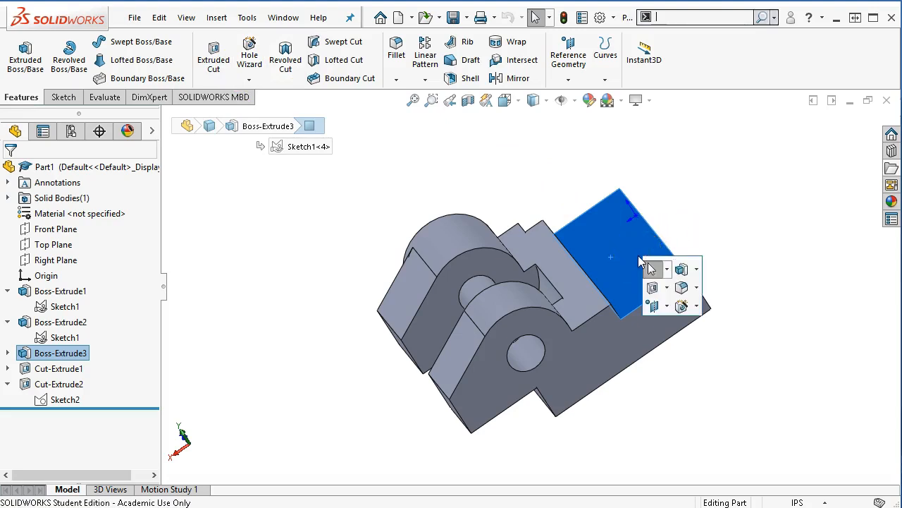
left_click(681, 305)
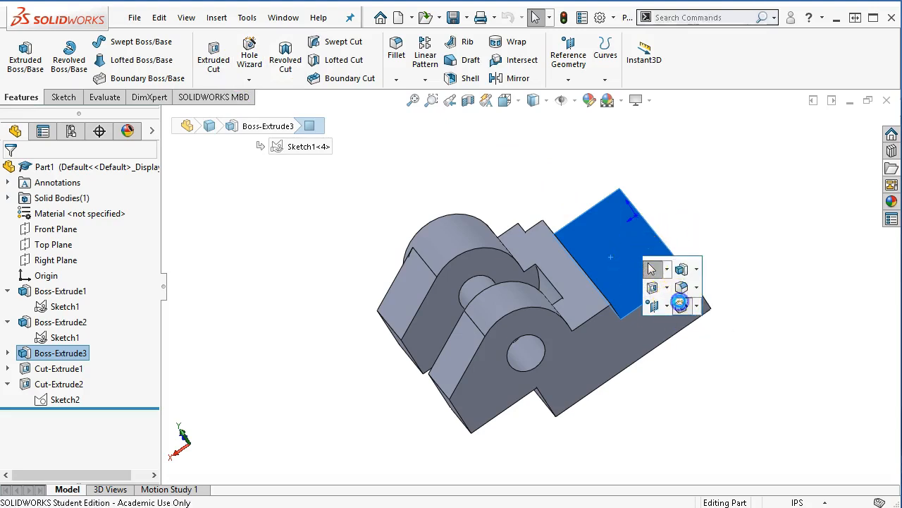
left_click(739, 367)
left_click(739, 367)
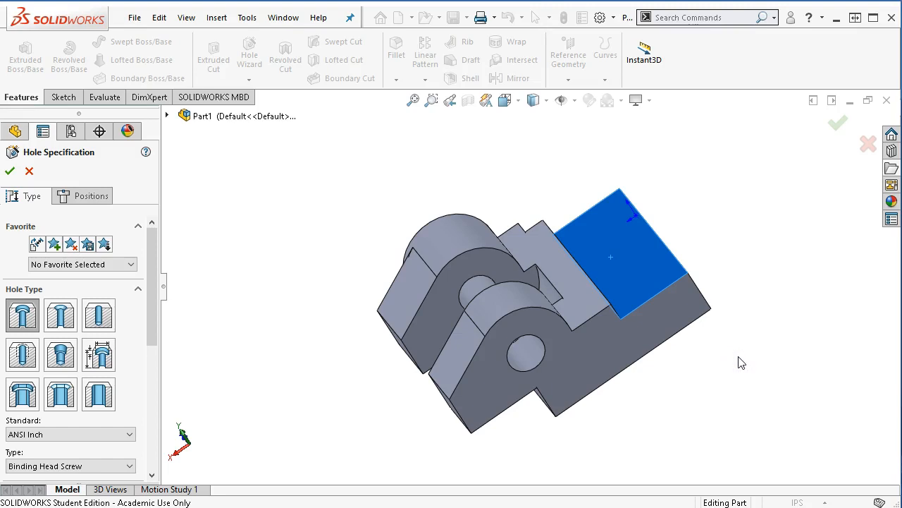
key("ctrl+5")
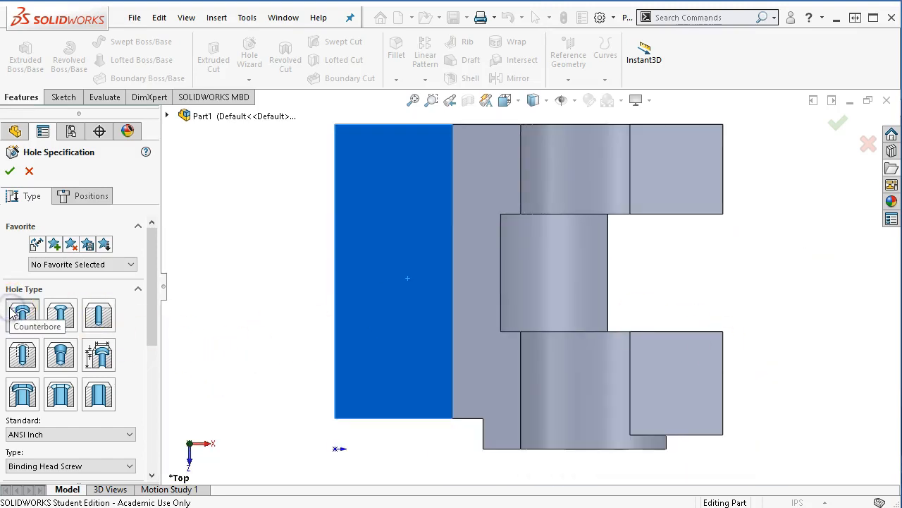
left_click_drag(151, 304, 146, 379)
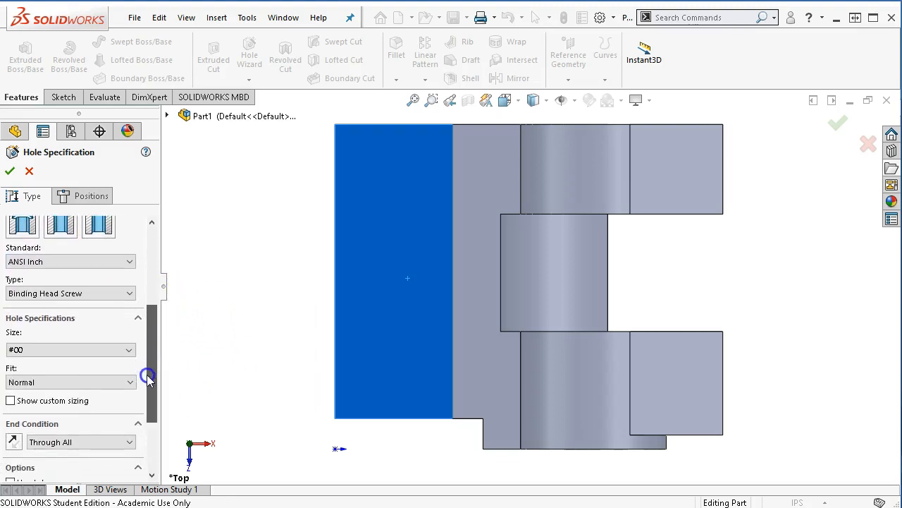
left_click(106, 293)
scroll(72, 373, "down", 1)
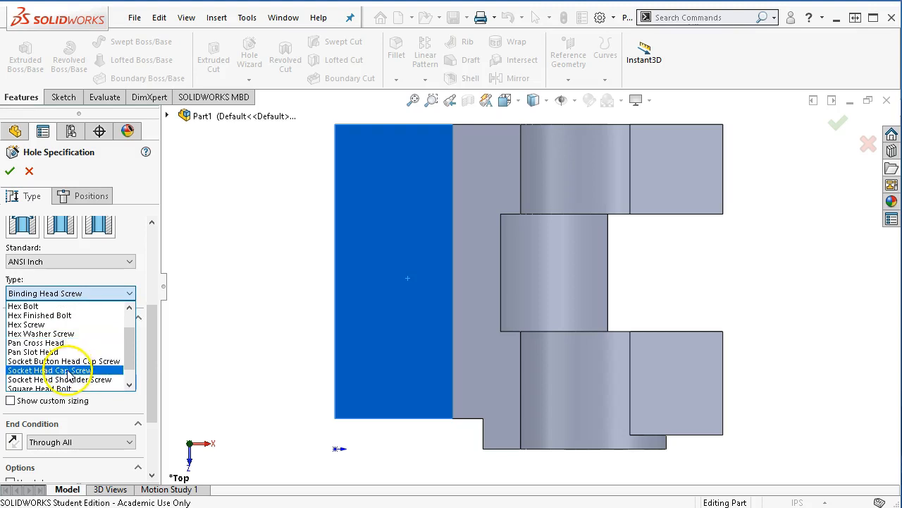
left_click(69, 371)
- Set the counterbore's screw size to 5/16 with Loose fit and show custom sizing
left_click(76, 350)
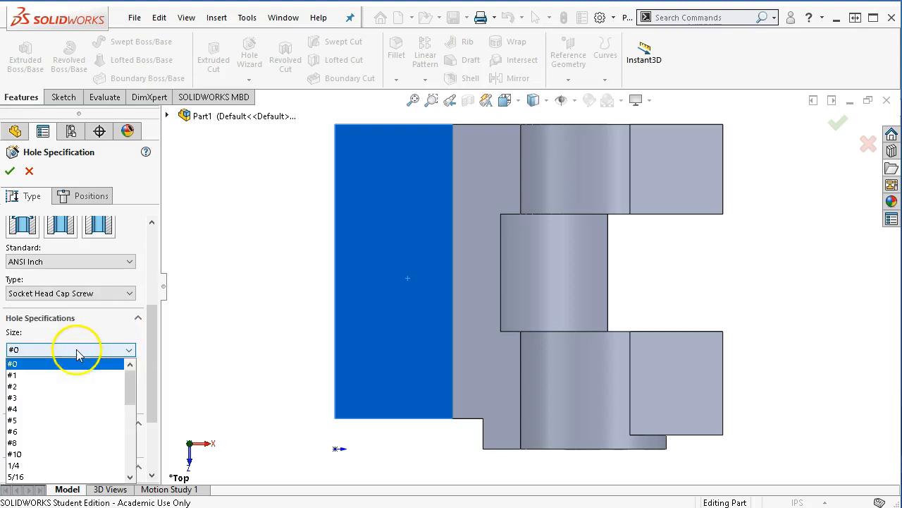
scroll(74, 408, "down", 1)
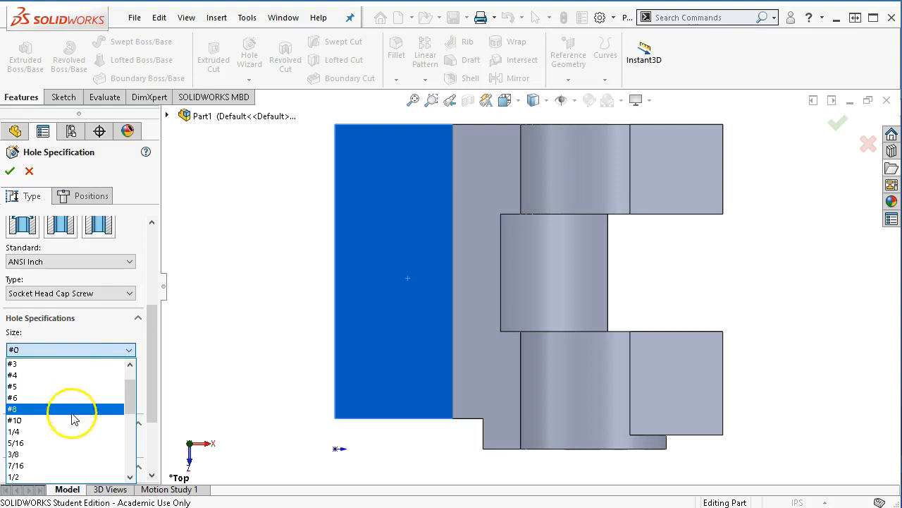
left_click(44, 442)
left_click(25, 402)
left_click(86, 416)
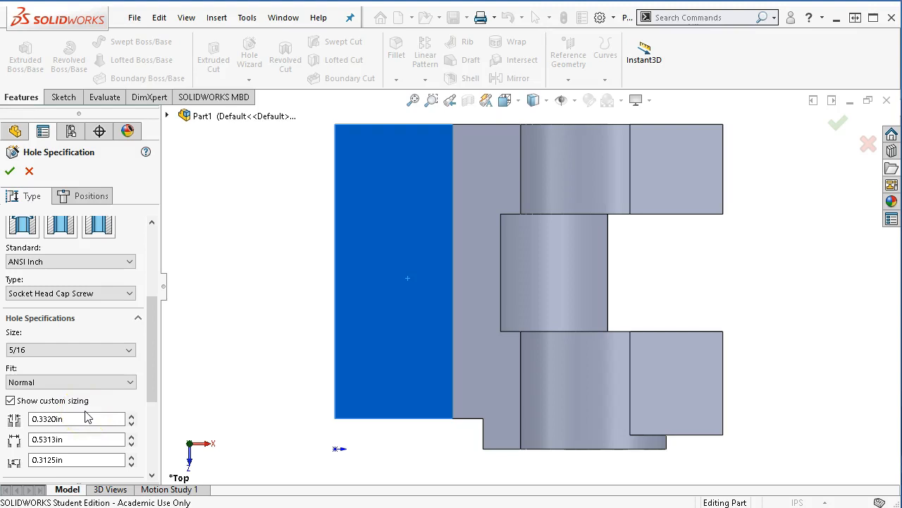
left_click(70, 382)
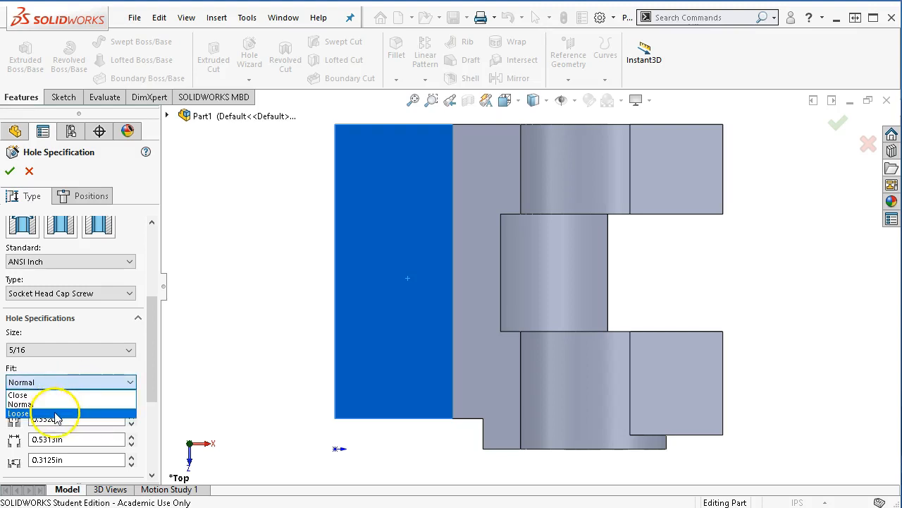
left_click(56, 413)
- Customize the counterbore to a 0.38 in through-hole diameter, 0.56 in counterbore diameter and 0.35 in counterbore depth
left_click_drag(146, 375, 145, 397)
left_click(62, 366)
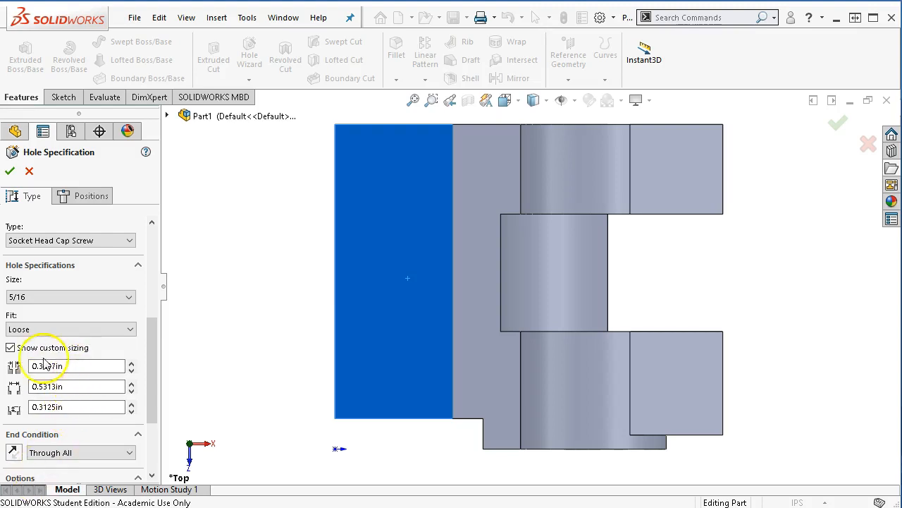
left_click(75, 365)
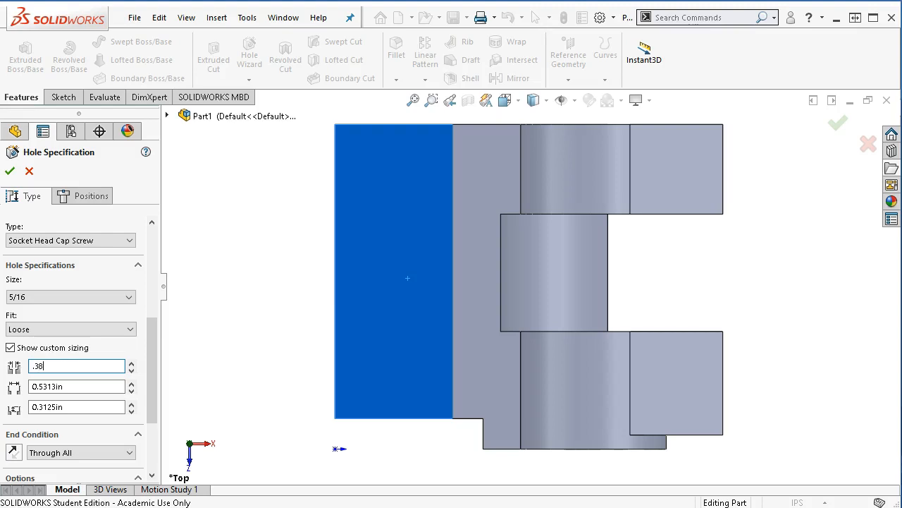
type(".38")
key("Return")
double_click(76, 386)
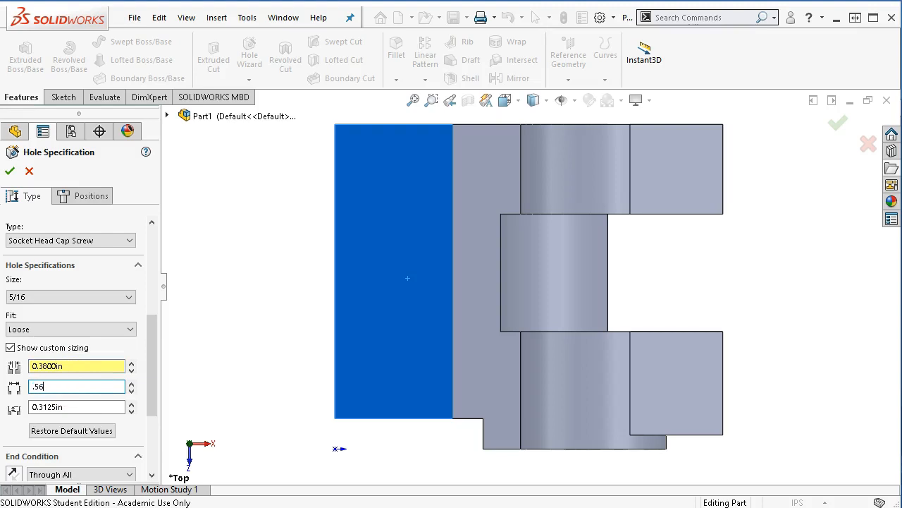
type(".56")
key("Return")
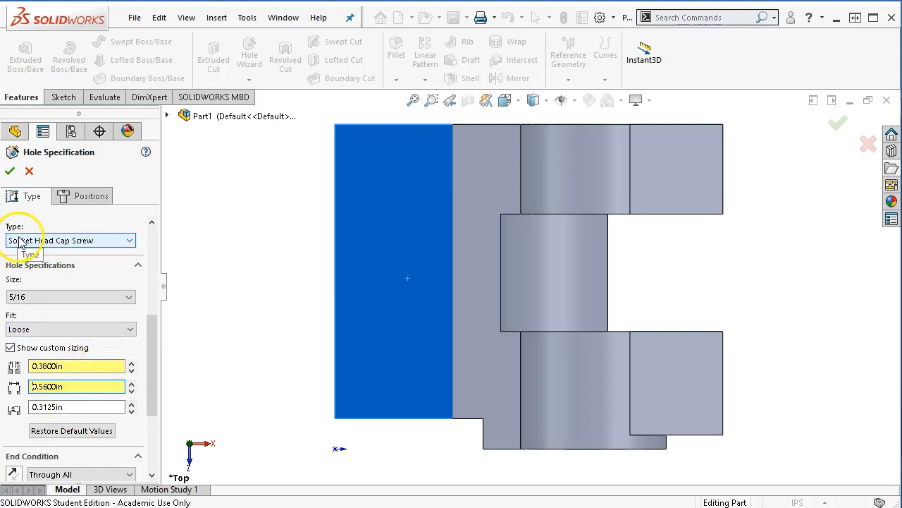
left_click(76, 407)
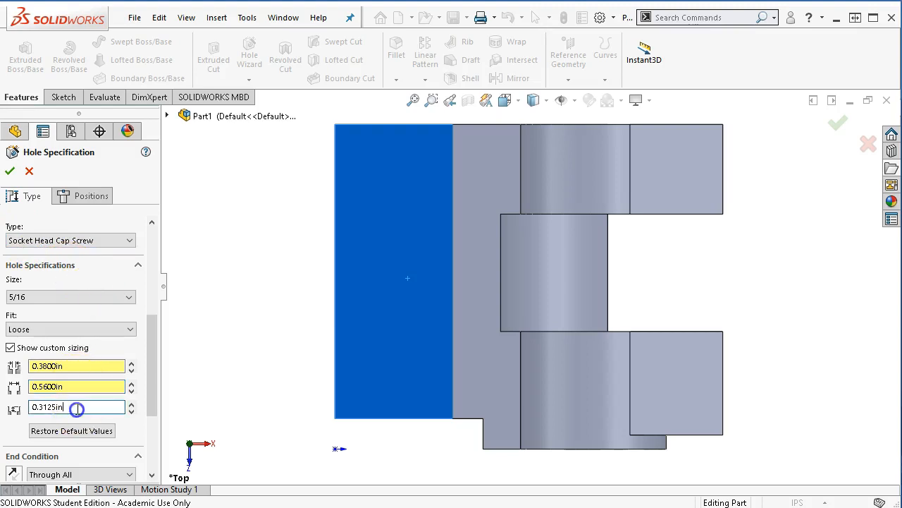
type(".35")
key("Return")
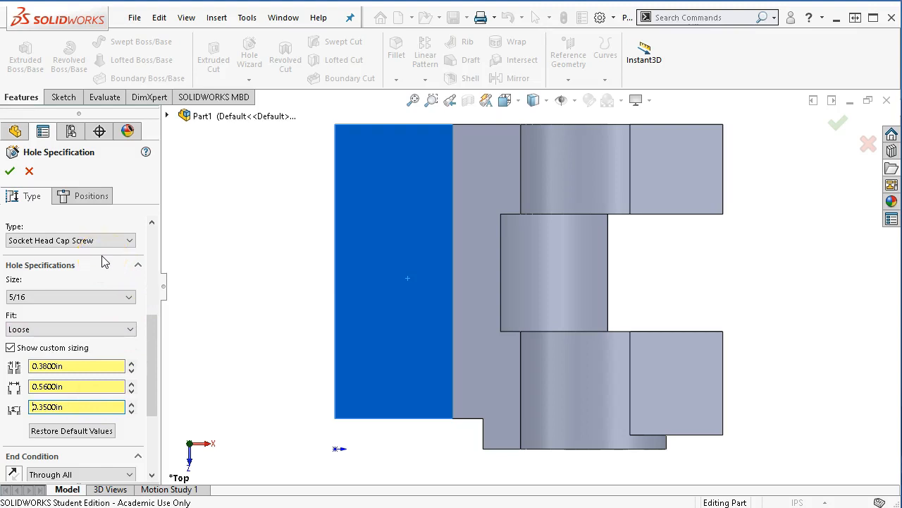
- Review the counterbore's end condition and options, and turn off the near side countersink
left_click(152, 380)
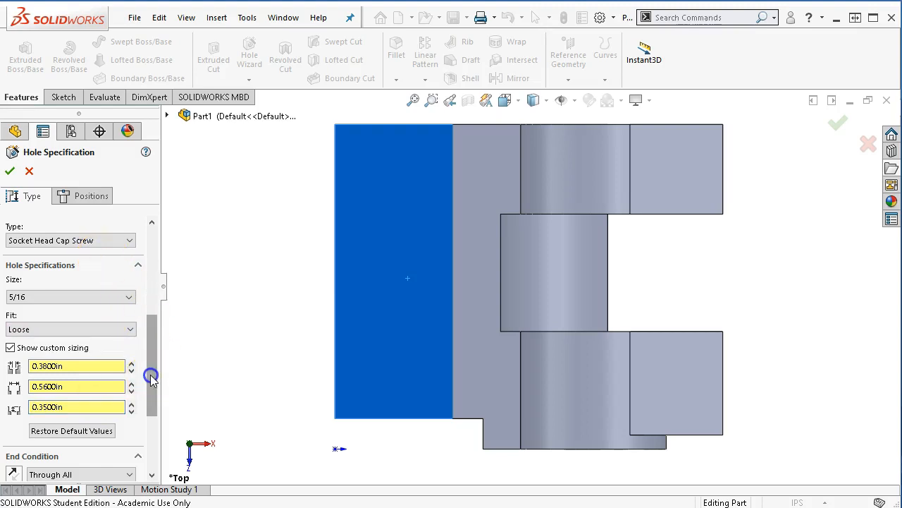
left_click_drag(151, 375, 150, 367)
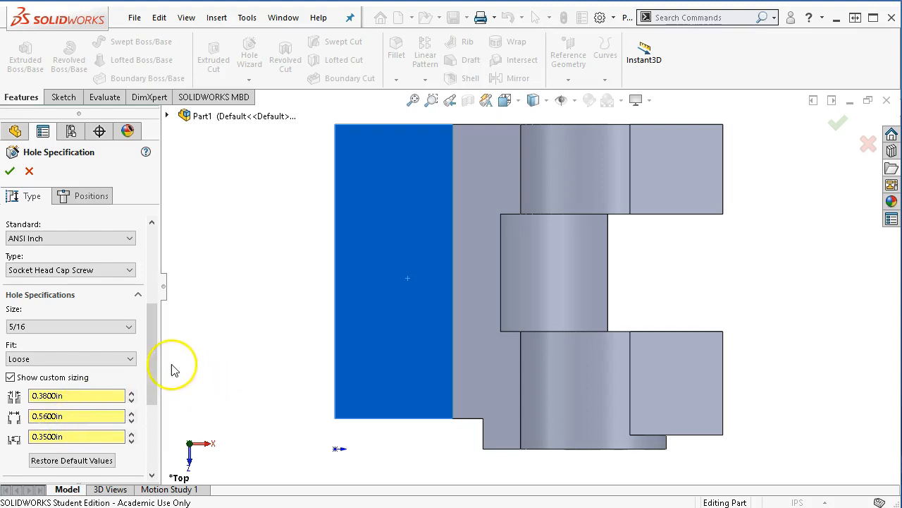
left_click_drag(155, 356, 139, 431)
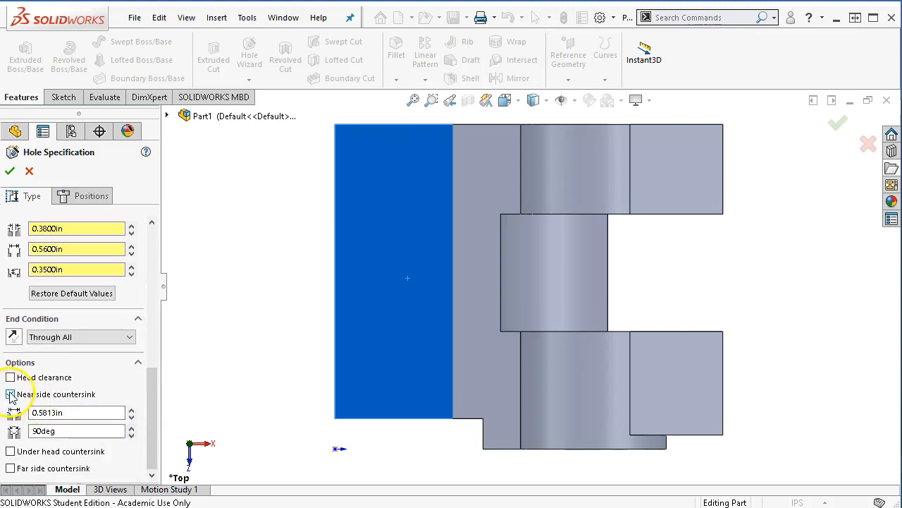
left_click(10, 394)
left_click_drag(150, 380, 174, 261)
- Place two counterbore holes about 1.33 in apart along the block's flat top face and finish the feature
left_click(91, 196)
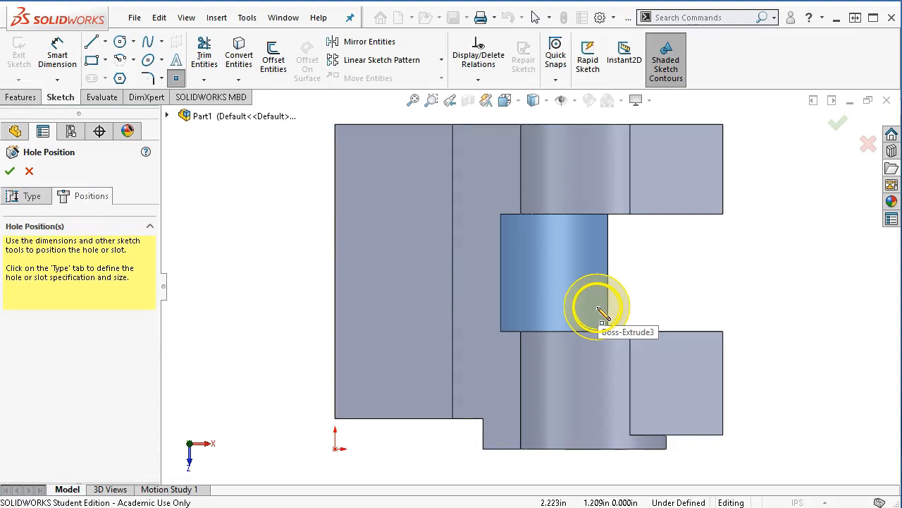
left_click(399, 365)
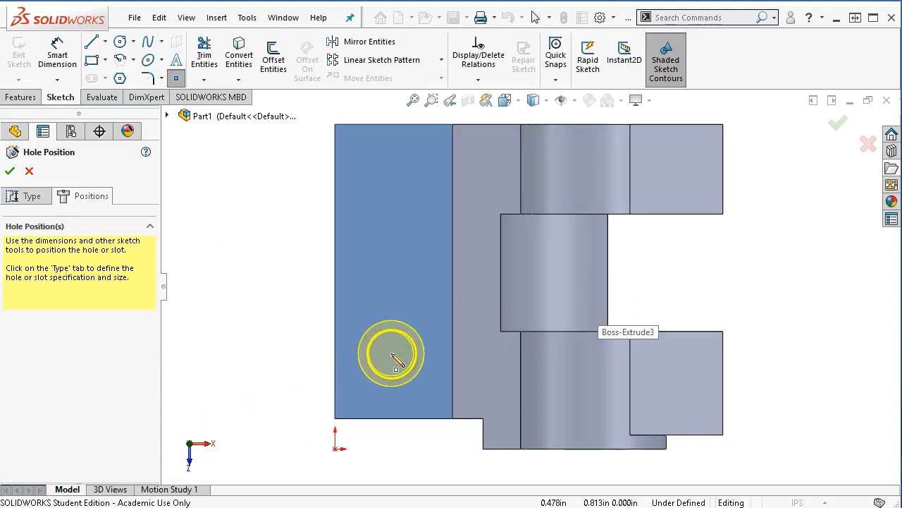
left_click(392, 354)
left_click(392, 199)
key("Return")
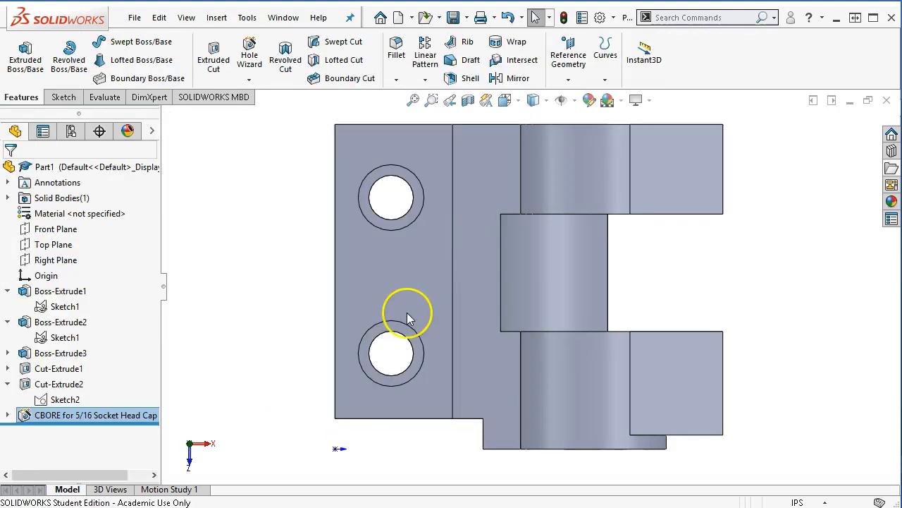
- Expand the counterbore feature to examine its sketches and editing options, and inspect both holes from an angled view
left_click(8, 416)
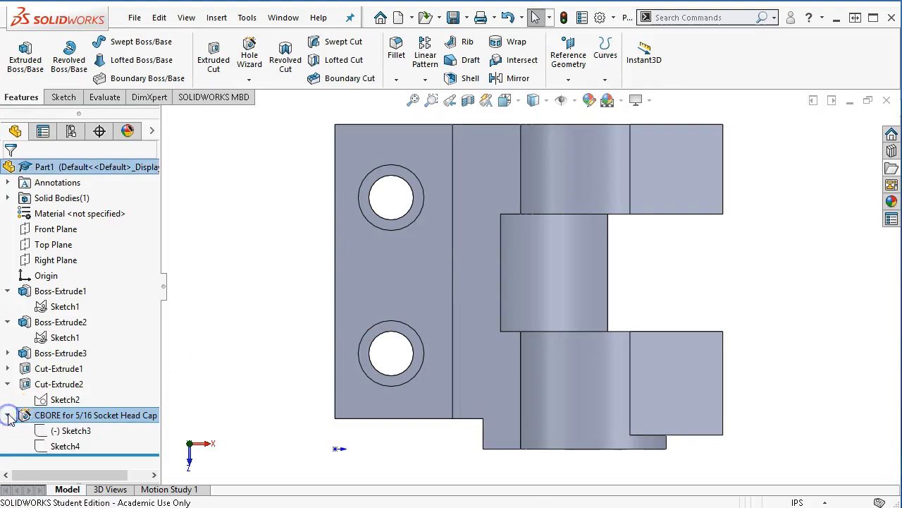
right_click(69, 432)
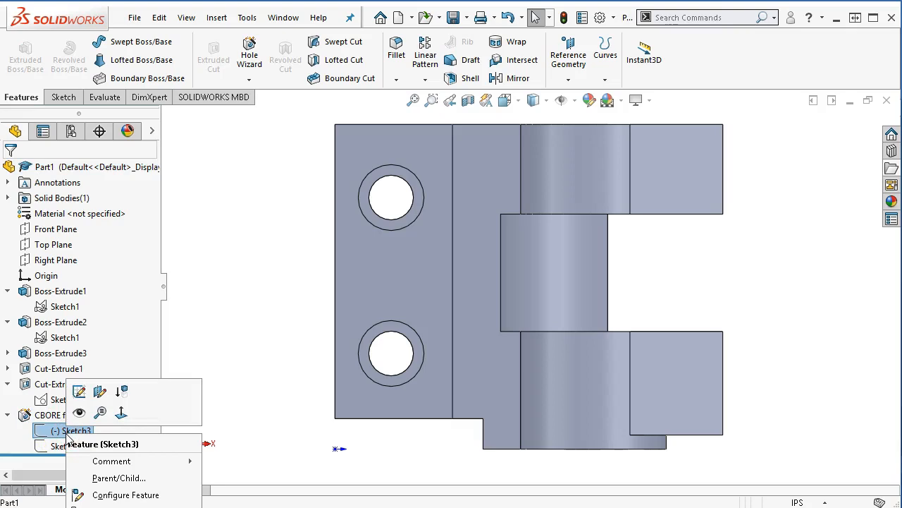
left_click(299, 460)
mouse_move(298, 460)
middle_mouse_down()
mouse_move(294, 346)
mouse_move(334, 323)
mouse_move(327, 383)
middle_mouse_up()
scroll(331, 384, "up", 1)
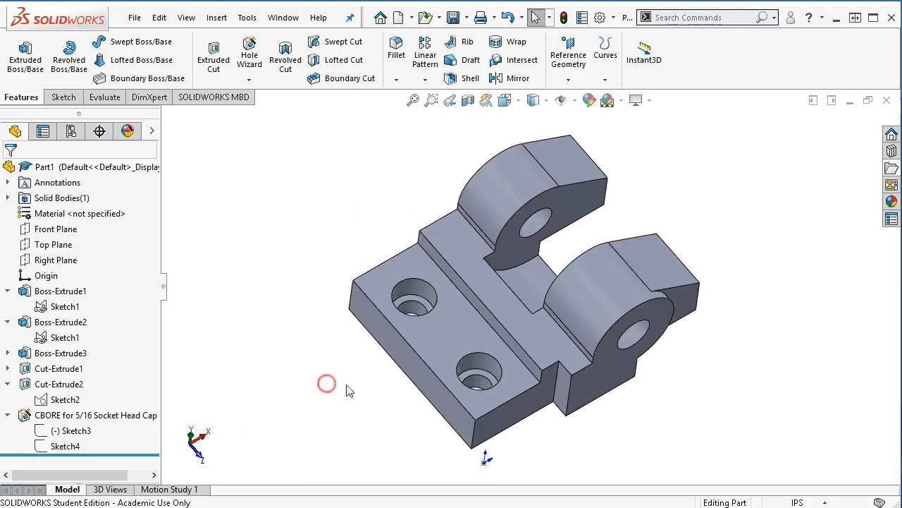
left_click(60, 417)
right_click(59, 418)
left_click(70, 378)
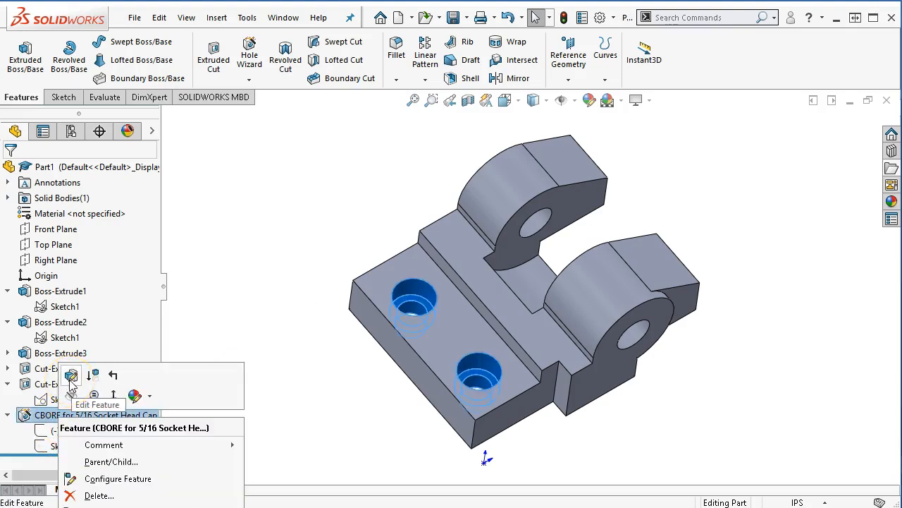
left_click(348, 381)
- Edit the hole position sketch, Sketch3, and add a Vertical relation between the two hole center points
right_click(71, 430)
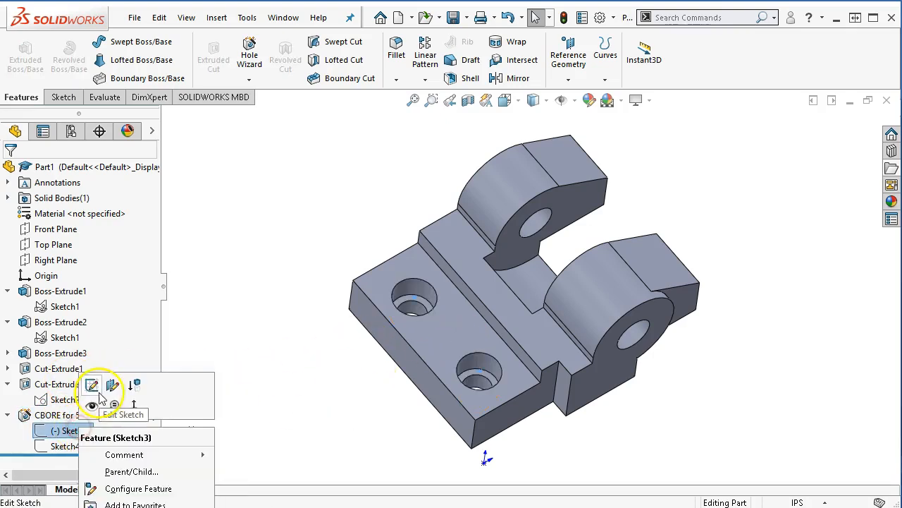
left_click(93, 386)
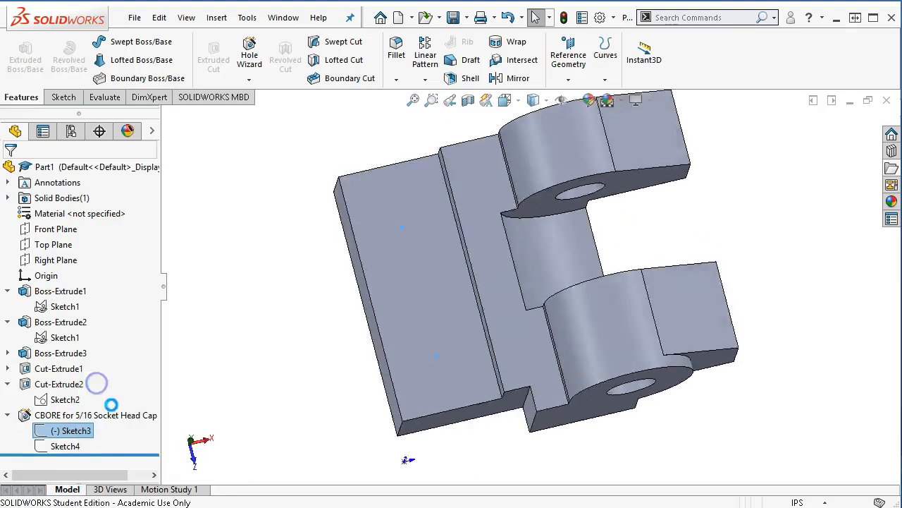
left_click(391, 197)
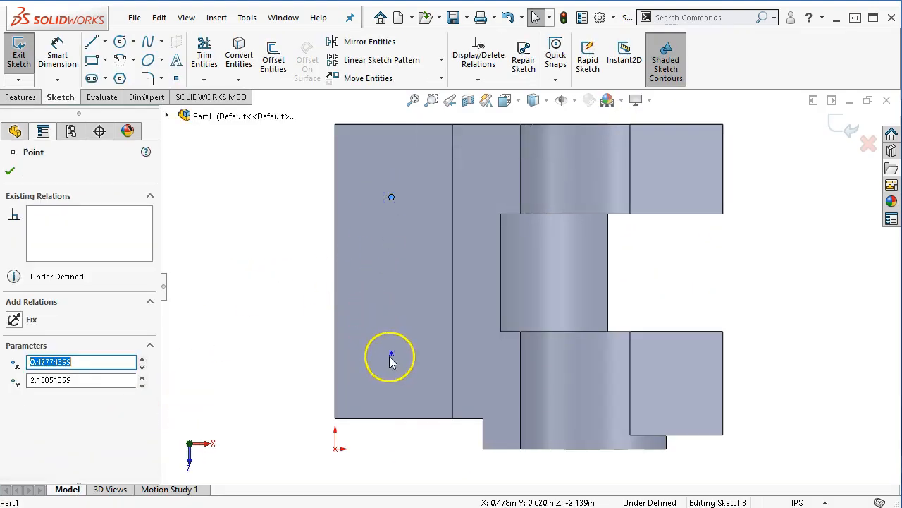
left_click(392, 352, "ctrl")
left_click(452, 293)
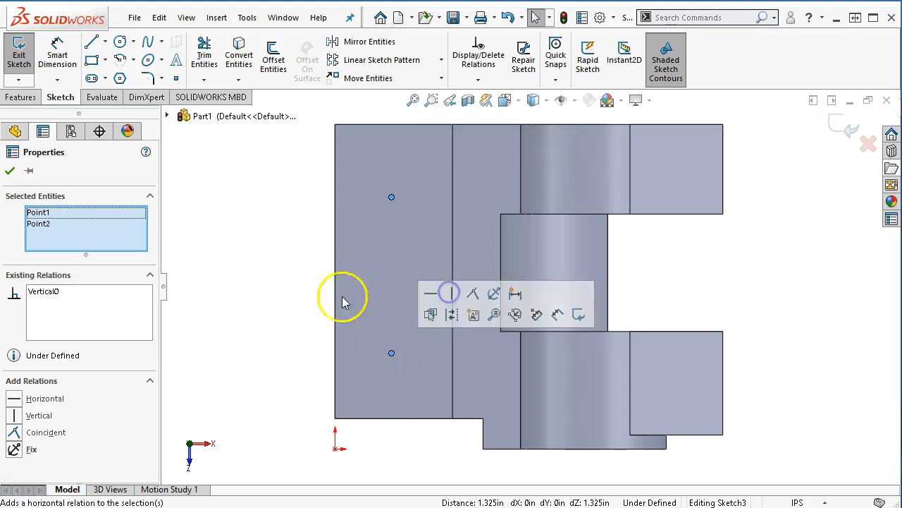
- Dimension the hole center nearest the origin 0.5 in from the block's outer edge on the hole side
left_click(254, 277)
right_click(254, 277)
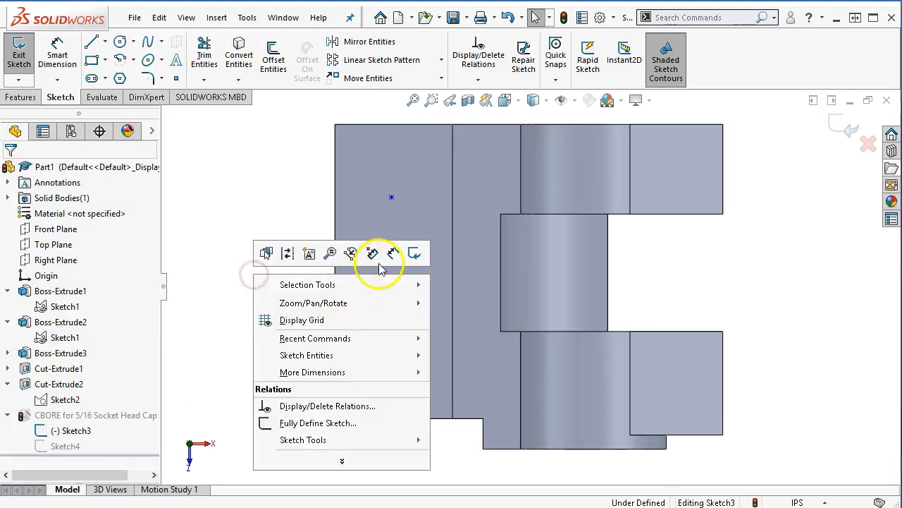
left_click(393, 251)
left_click(336, 363)
left_click(394, 355)
left_click(362, 380)
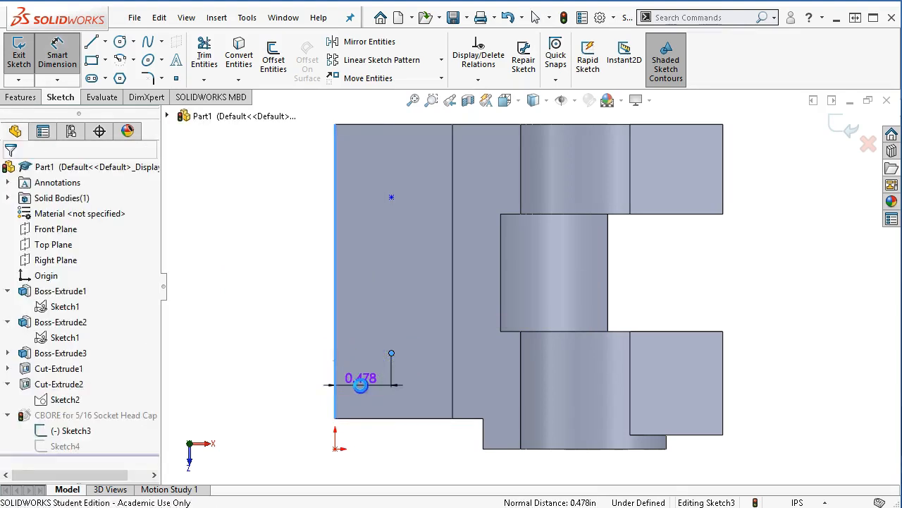
type(".5")
key("Return")
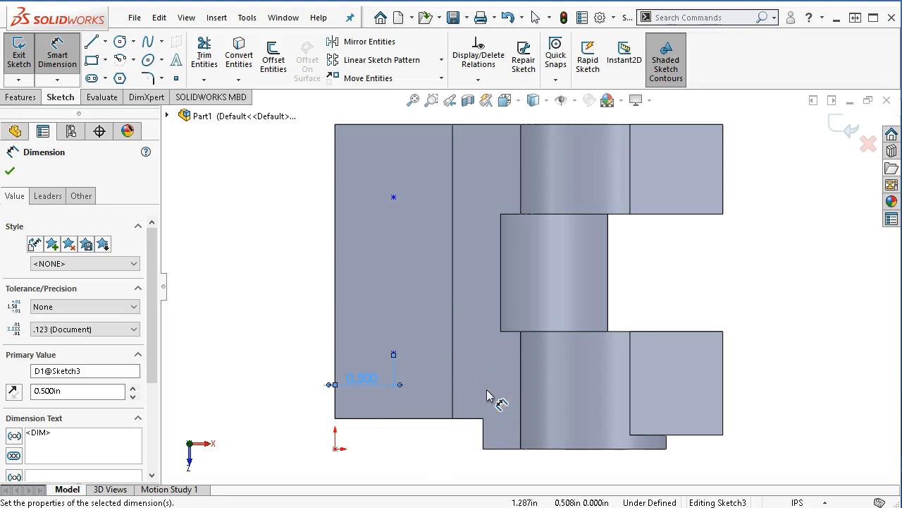
- From the bottom view, dimension the other hole center 0.62 in from the long block edge farthest from the origin
key("ctrl+6")
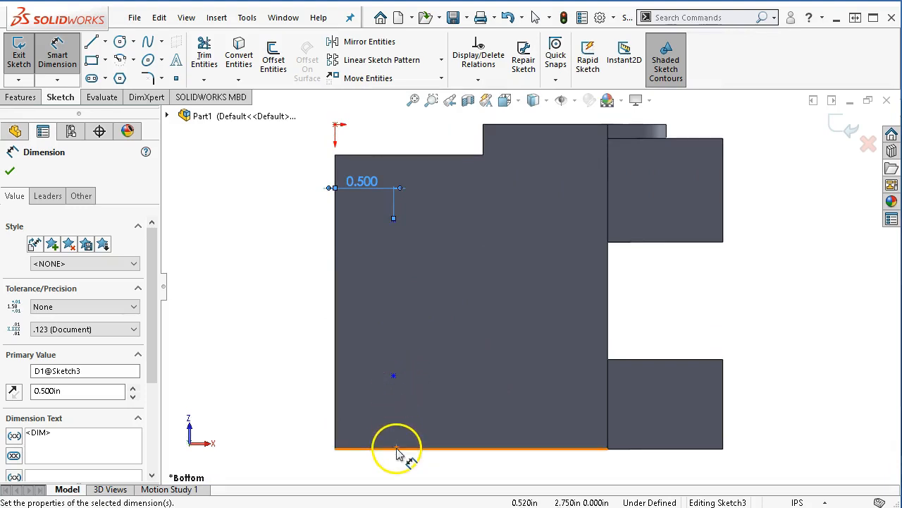
left_click(397, 448)
left_click(393, 375)
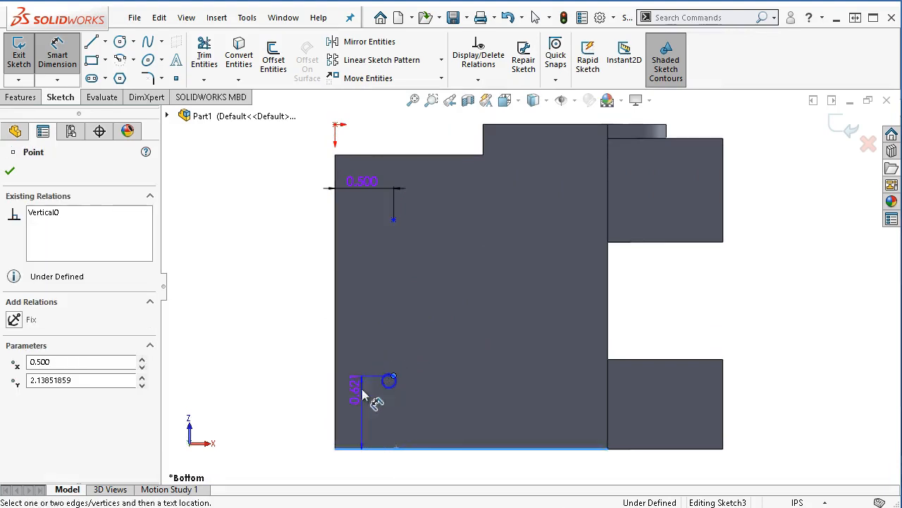
left_click(273, 416)
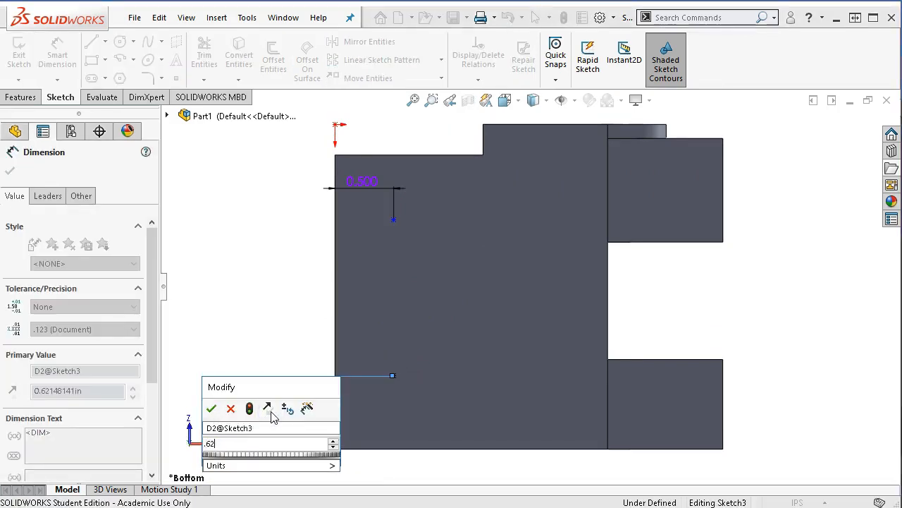
key("Return")
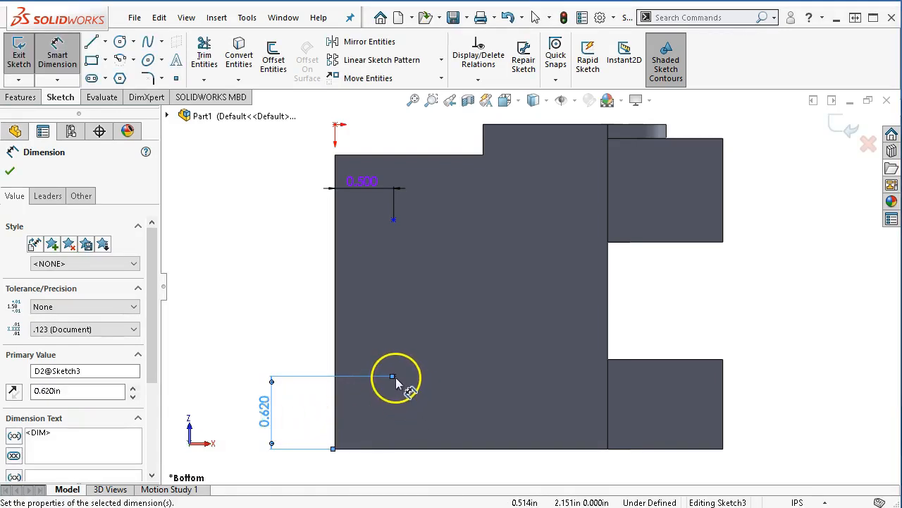
- Dimension the spacing between the two hole centers as 1.25 in and exit the position sketch
left_click(394, 219)
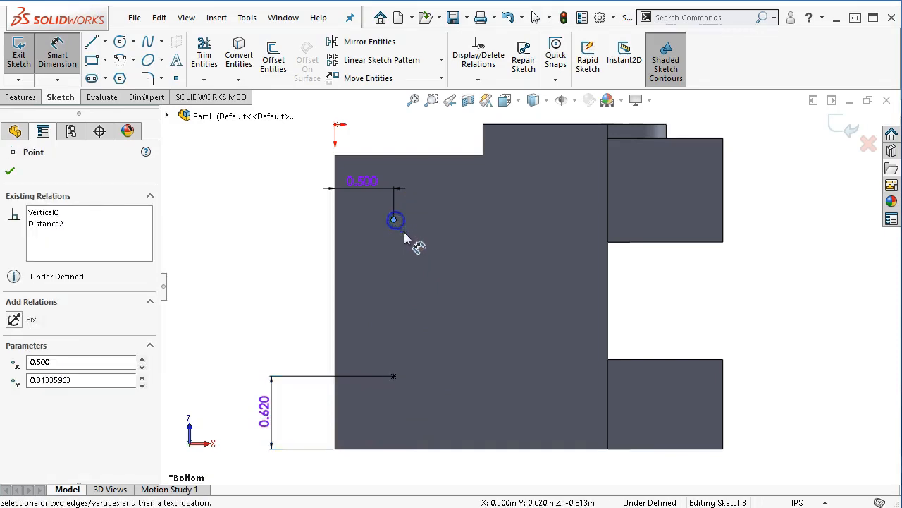
left_click(394, 376)
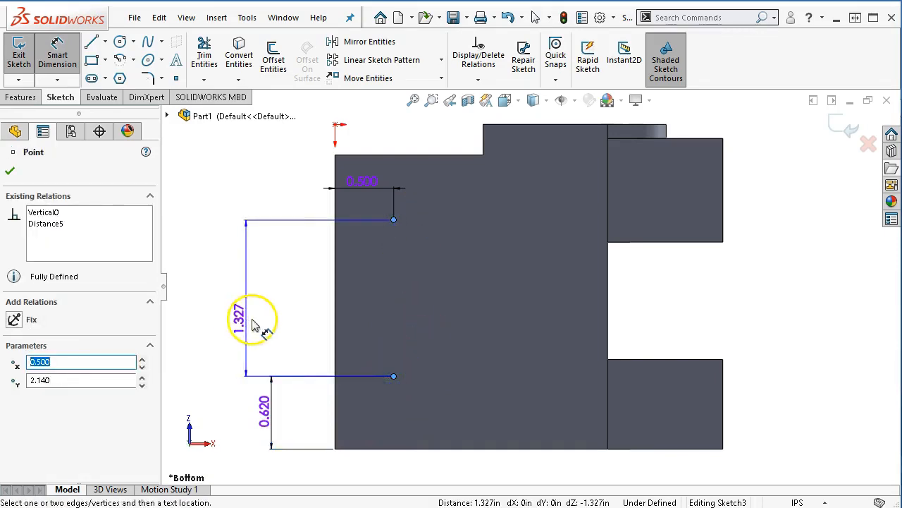
left_click(258, 320)
type("1.25")
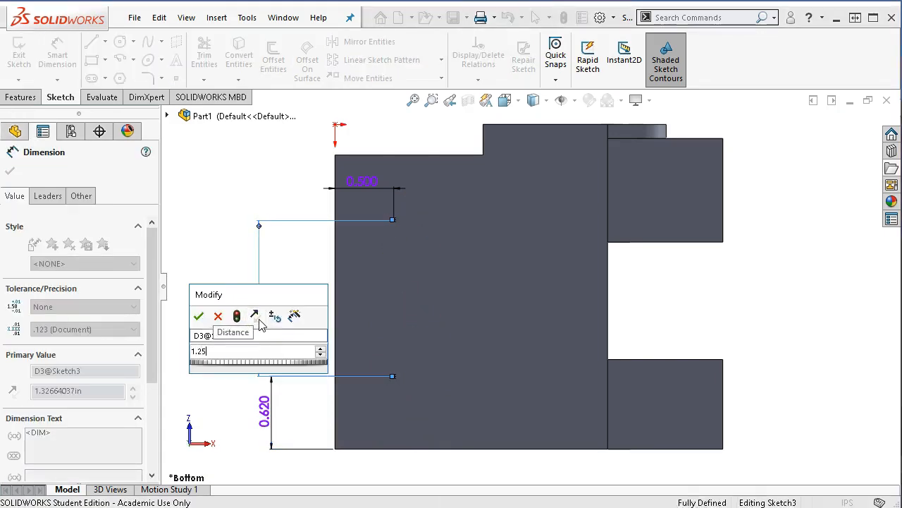
key("Return")
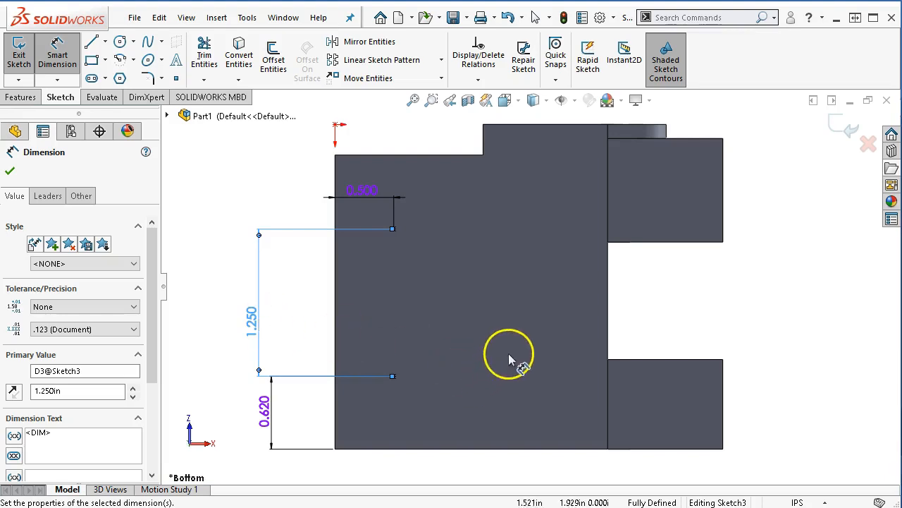
left_click(830, 136)
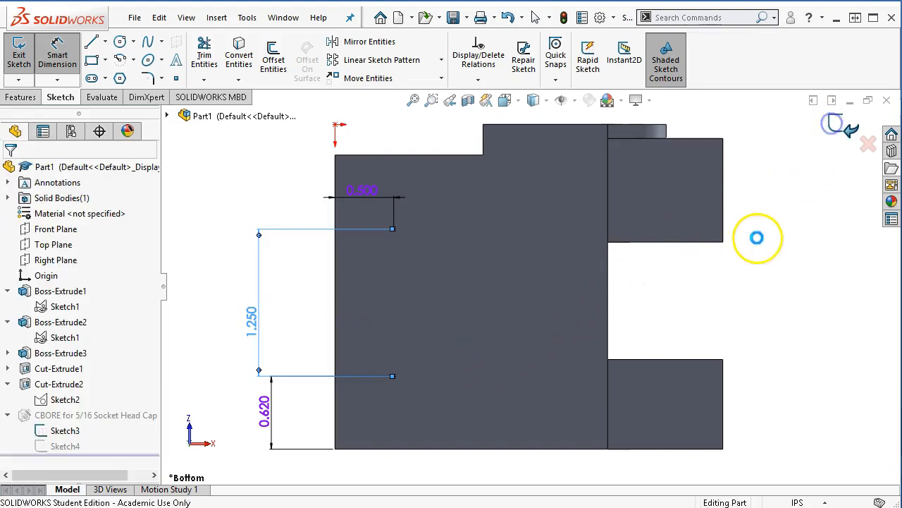
- Inspect the two repositioned counterbored holes on the block from an angled view
middle_click_drag(729, 233, 694, 373)
scroll(477, 290, "up", 1)
scroll(478, 291, "down", 4)
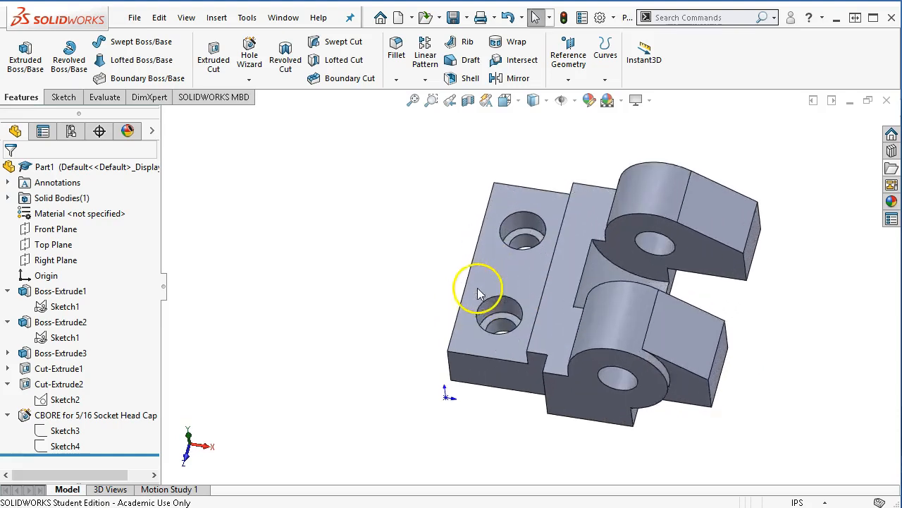
scroll(478, 292, "up", 1)
middle_click_drag(478, 293, 482, 297)
scroll(481, 300, "up", 1)
scroll(515, 295, "up", 1)
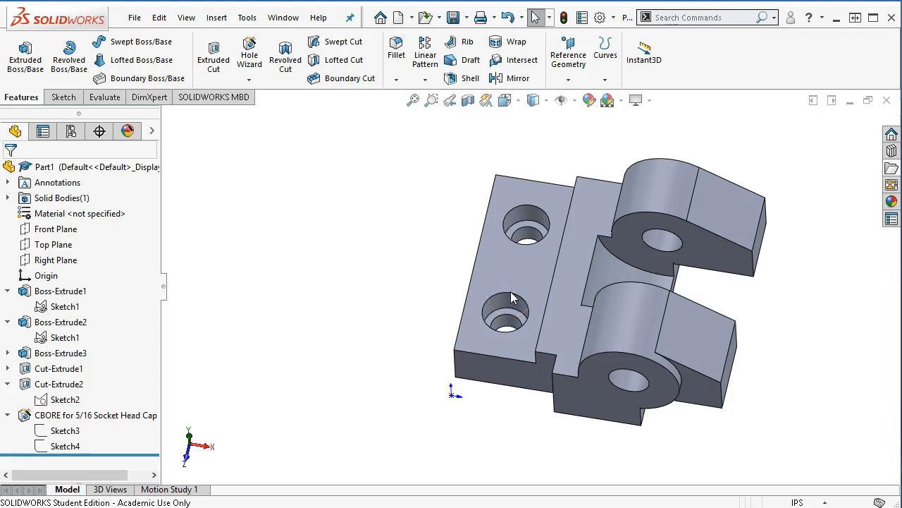
- Chamfer the block's two outer corner edges and the outer corner edge of one arm by 0.38 in at 45 degrees
middle_click_drag(539, 377, 513, 289)
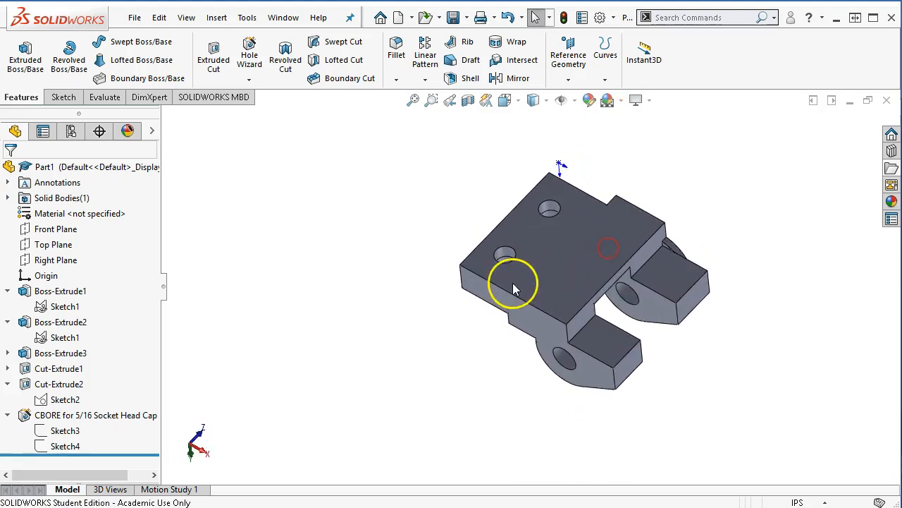
left_click(617, 386)
middle_click_drag(413, 322, 446, 416)
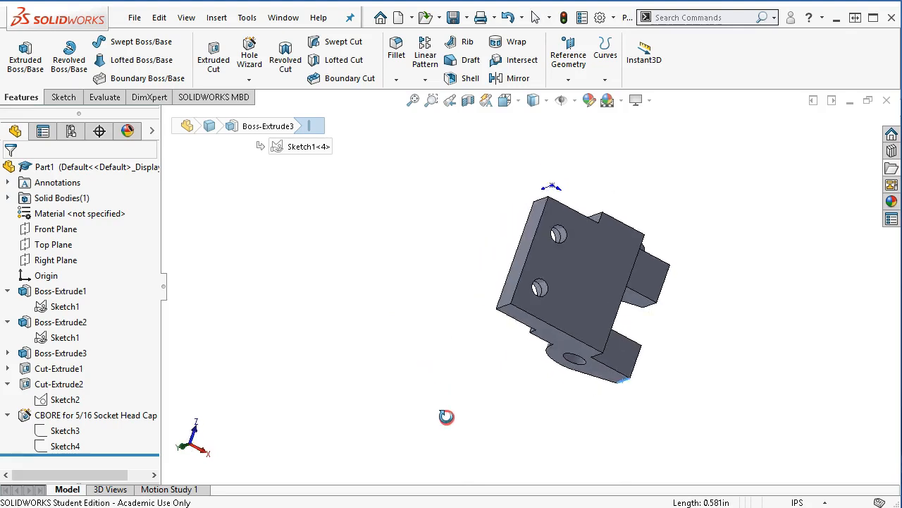
left_click(508, 310, "ctrl")
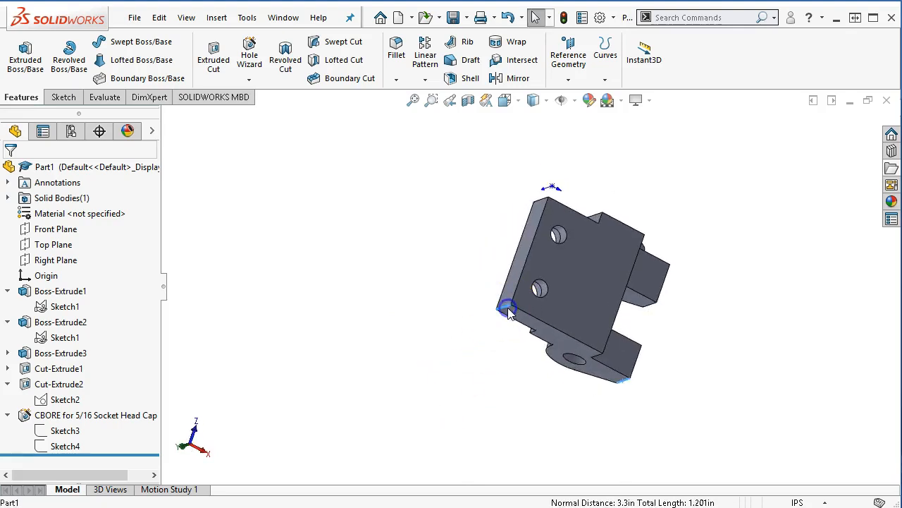
left_click(542, 198, "ctrl")
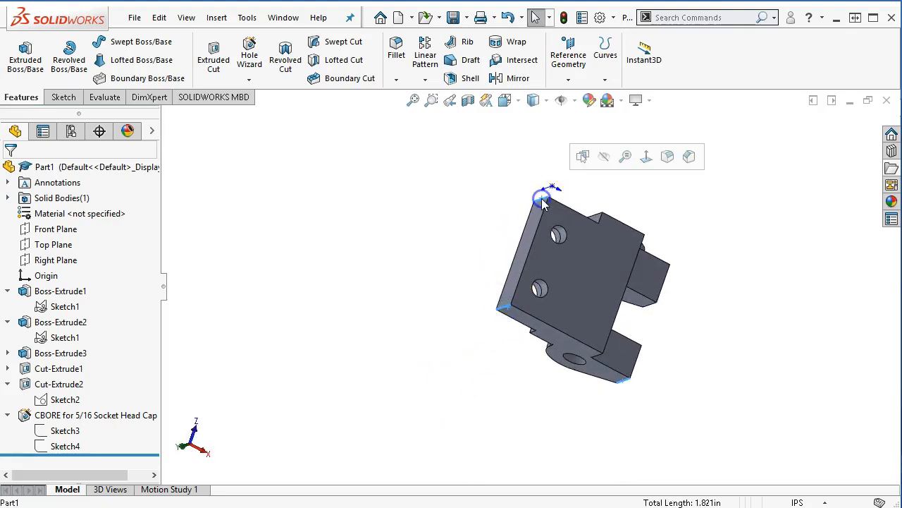
left_click(690, 157)
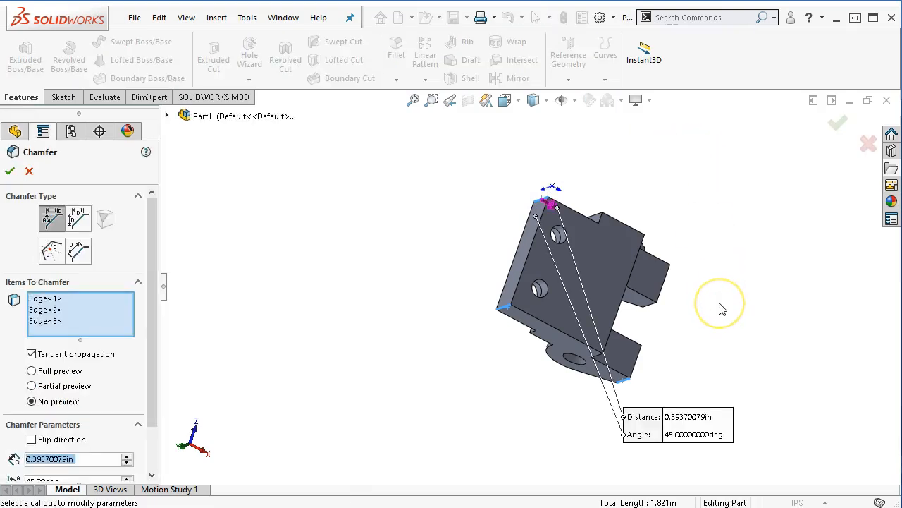
type(".38")
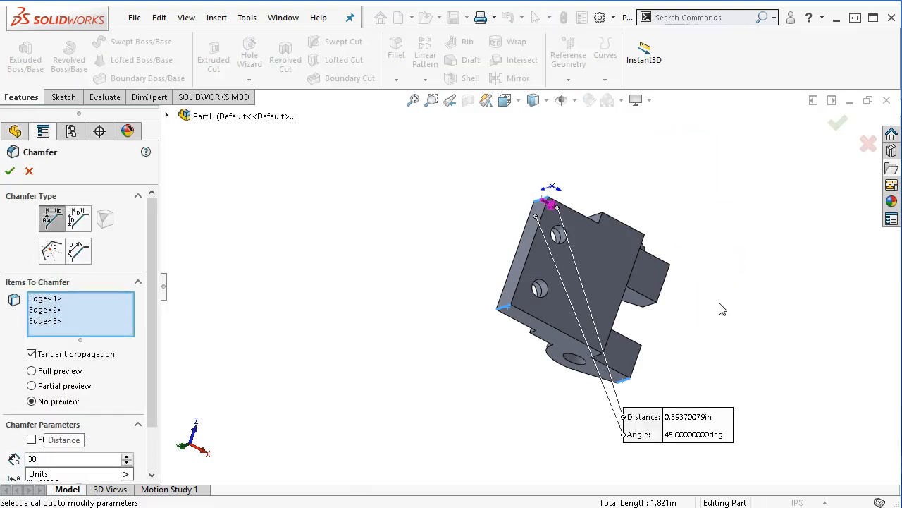
key("Return")
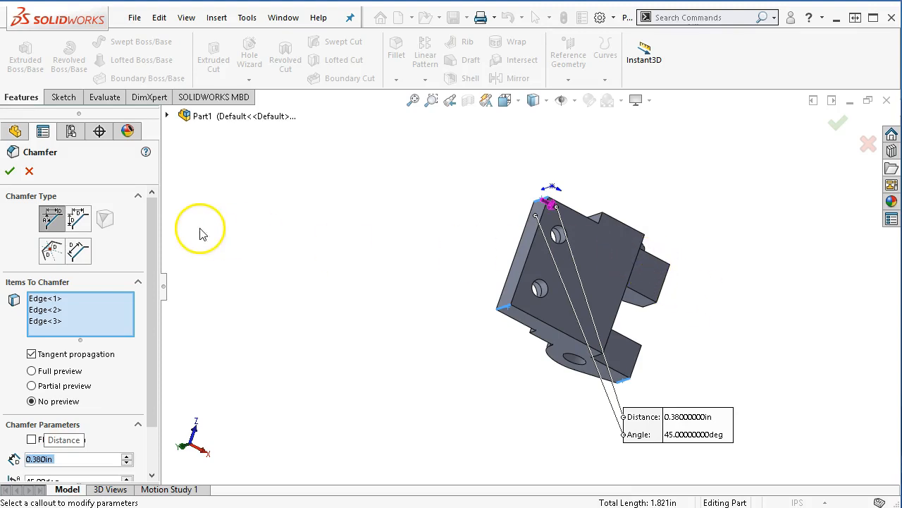
left_click(10, 172)
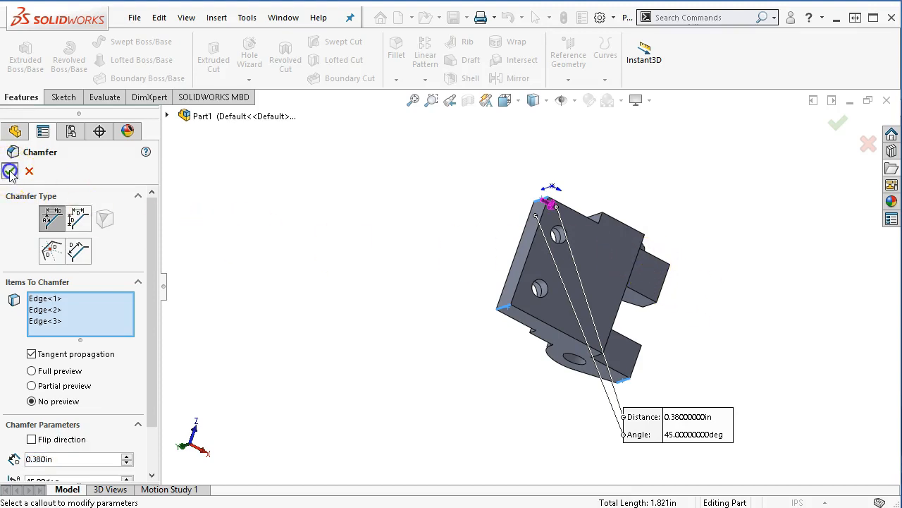
- Examine the chamfered corners from several angles and check the Hinge Bracket drawing for the remaining fillet radii
middle_click_drag(369, 308, 314, 474)
scroll(525, 303, "down", 5)
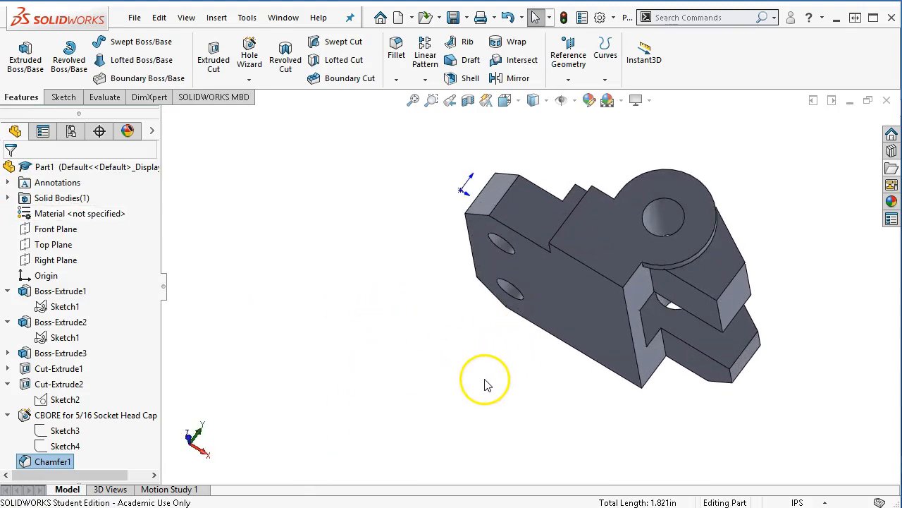
mouse_move(479, 358)
middle_mouse_down()
mouse_move(495, 364)
mouse_move(443, 422)
middle_mouse_up()
scroll(586, 226, "down", 5)
middle_click_drag(567, 239, 632, 334)
scroll(632, 333, "down", 1)
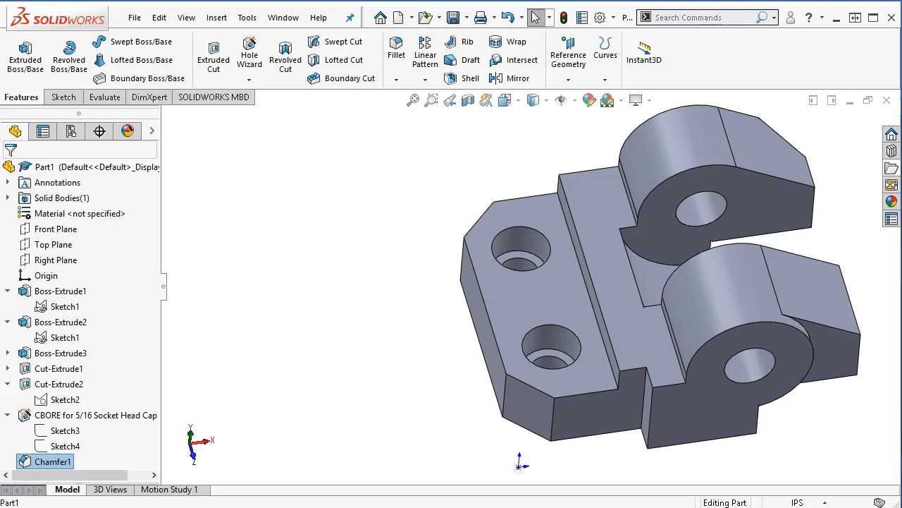
mouse_move(901, 176)
left_mouse_down()
mouse_move(644, 92)
mouse_move(562, 80)
left_mouse_up()
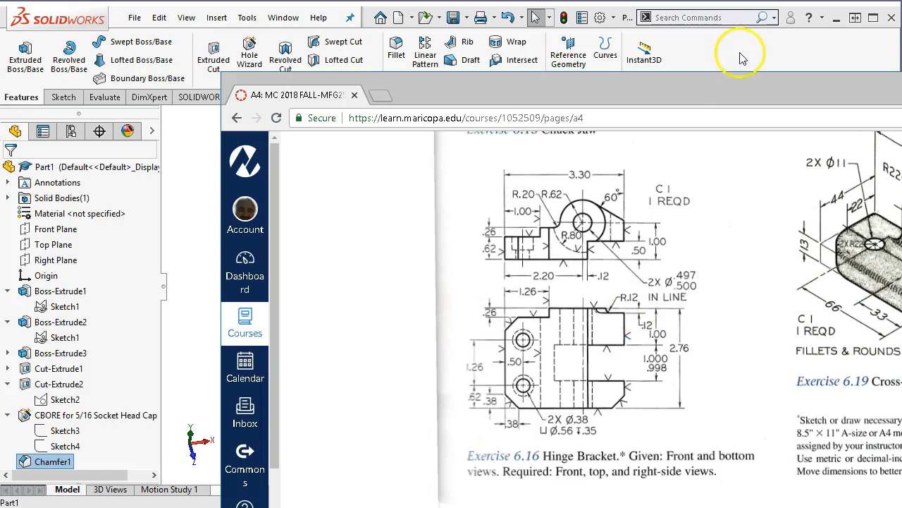
left_click_drag(736, 85, 901, 212)
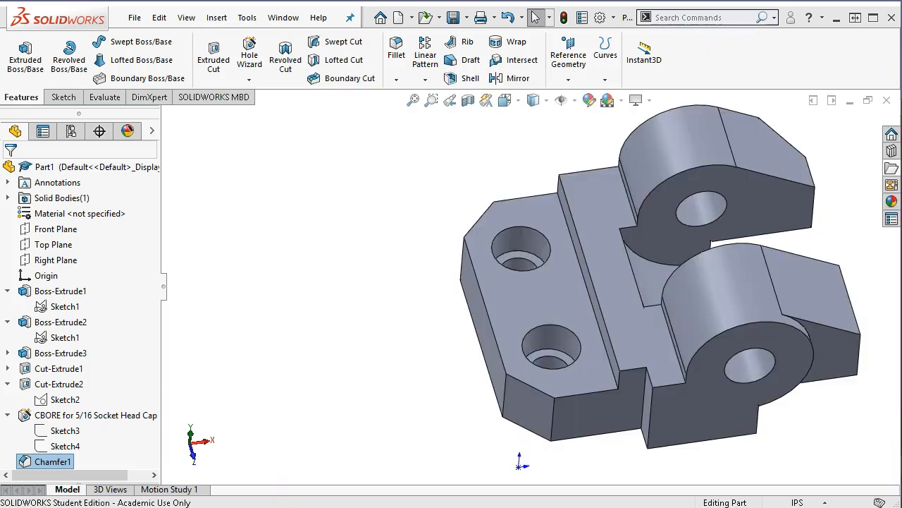
- Set up a symmetric fillet of 0.2 in radius on the two edges where the raised block meets the hinge barrels
scroll(691, 342, "down", 5)
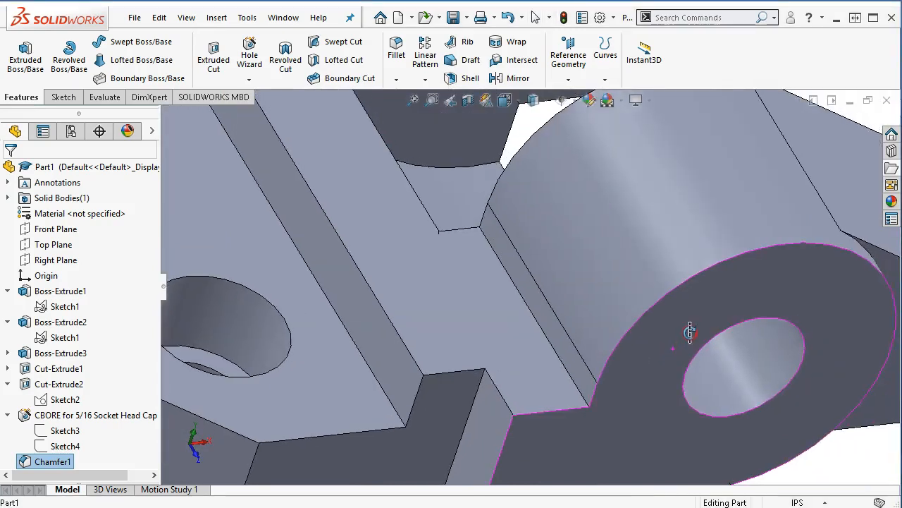
left_click(562, 358)
scroll(500, 310, "up", 5)
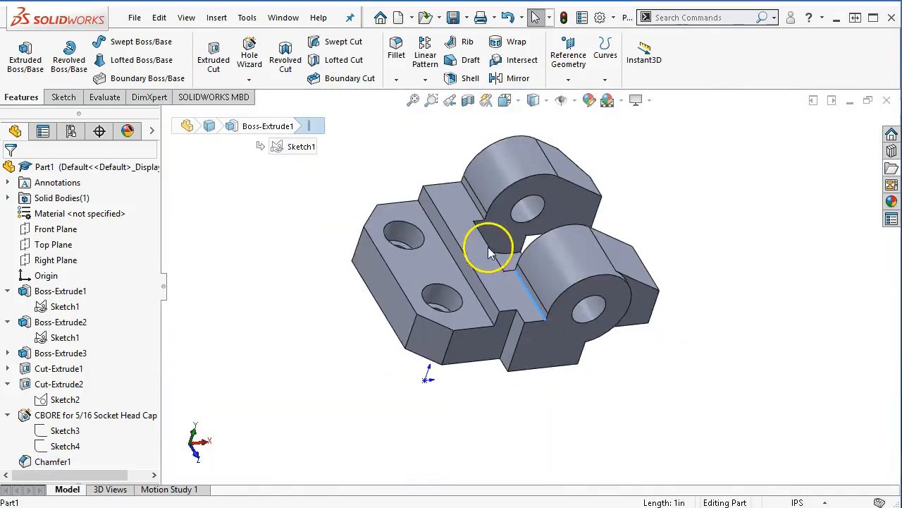
scroll(488, 246, "down", 5)
left_click(476, 203, "ctrl")
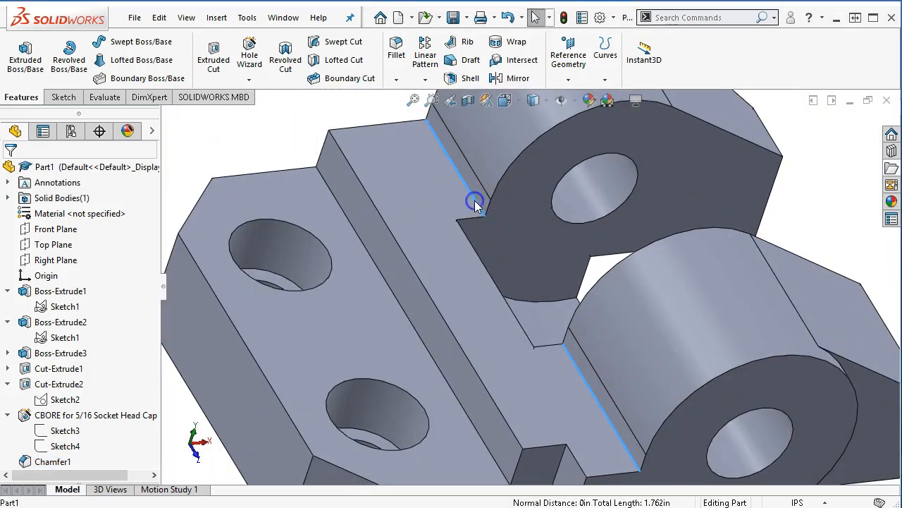
left_click(601, 156)
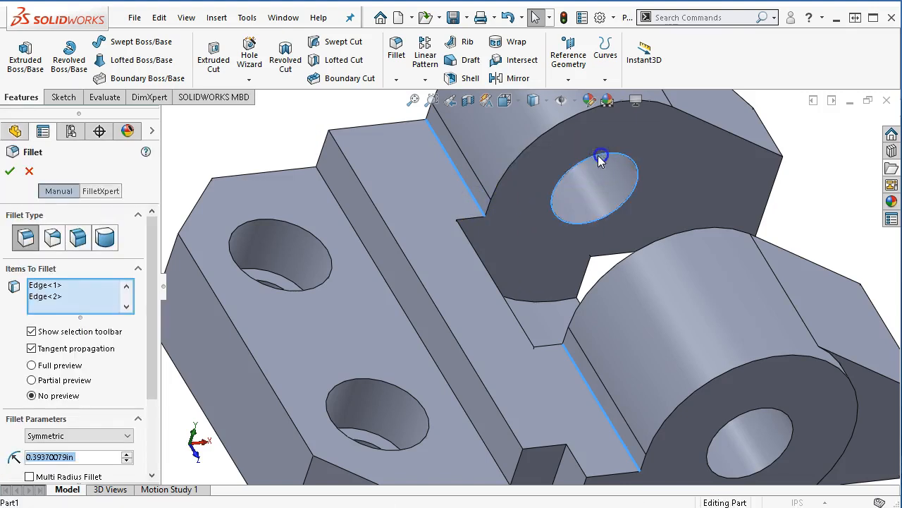
left_click(554, 206)
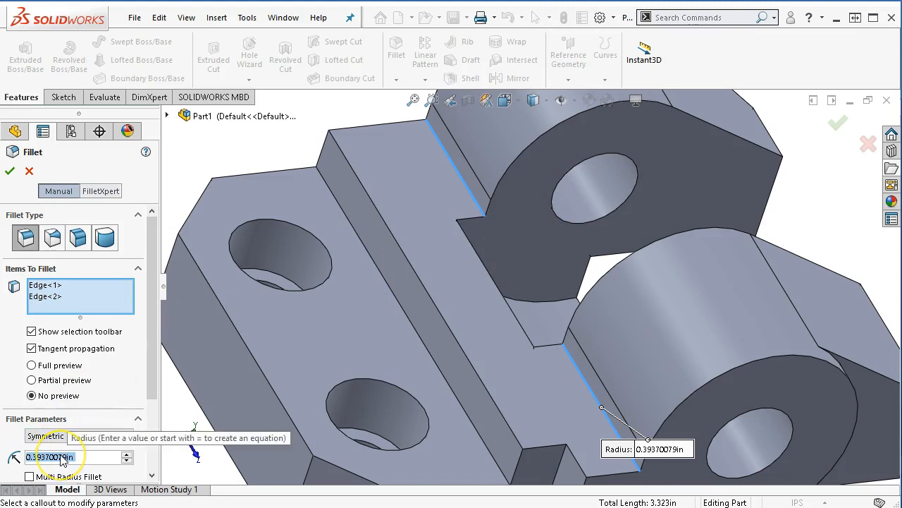
type(".2")
key("Return")
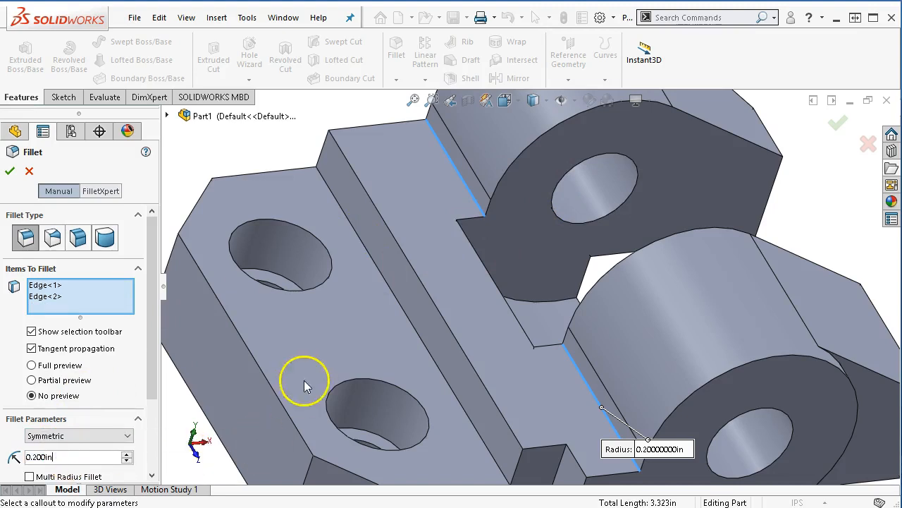
- Switch the fillet to partial preview with tangent propagation off and check the two selected edges
key("f")
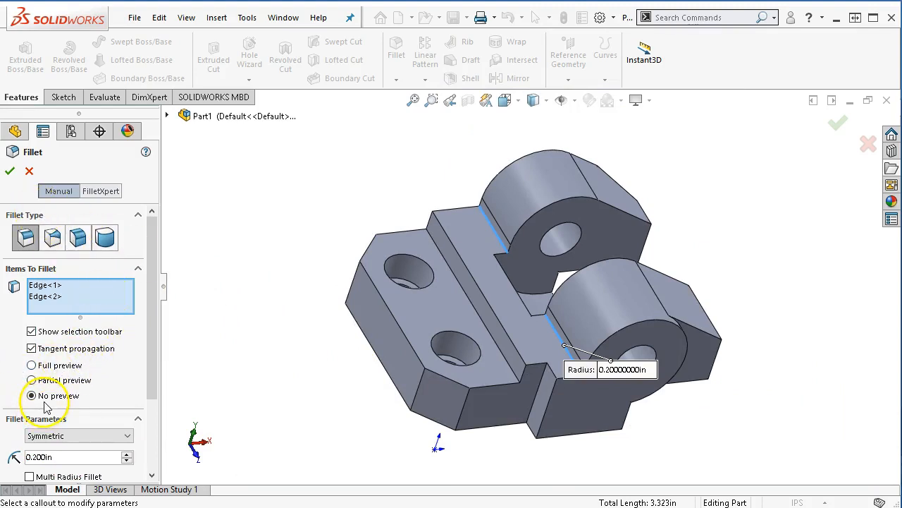
left_click(32, 365)
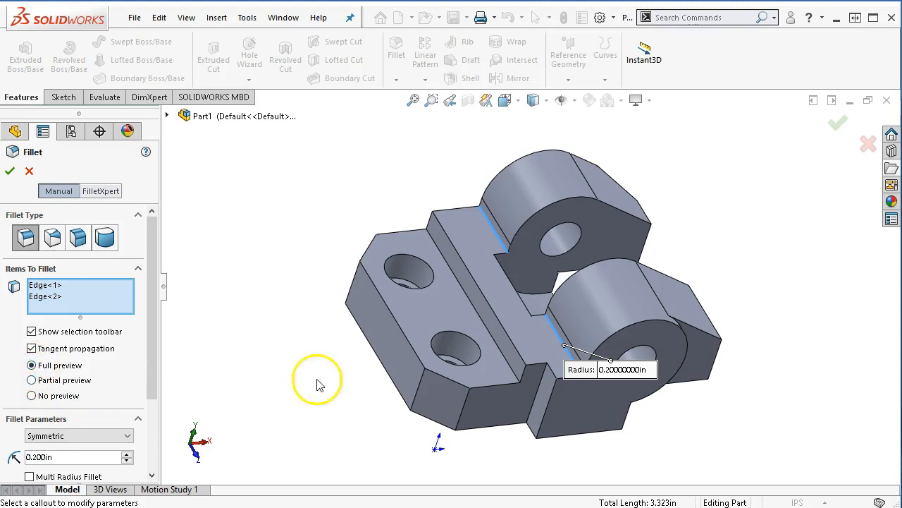
middle_click_drag(341, 390, 342, 377)
scroll(517, 338, "down", 2)
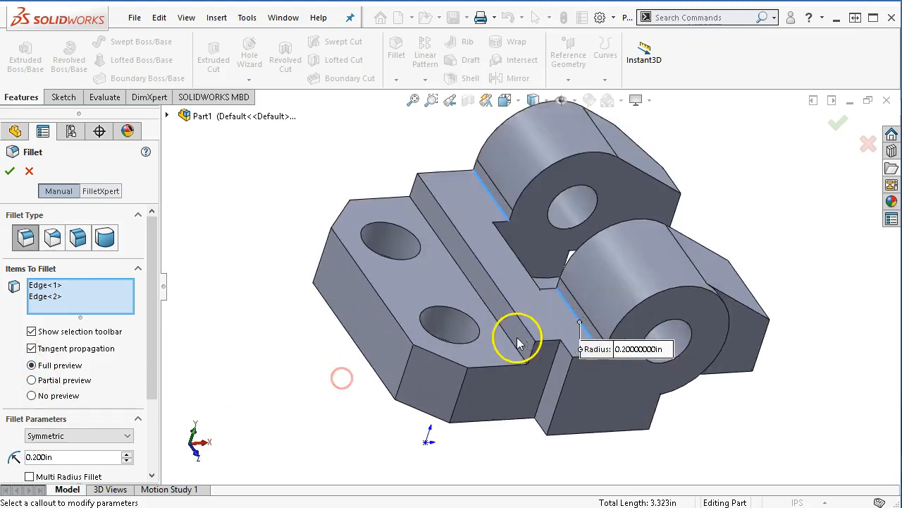
scroll(517, 344, "down", 1)
left_click(56, 380)
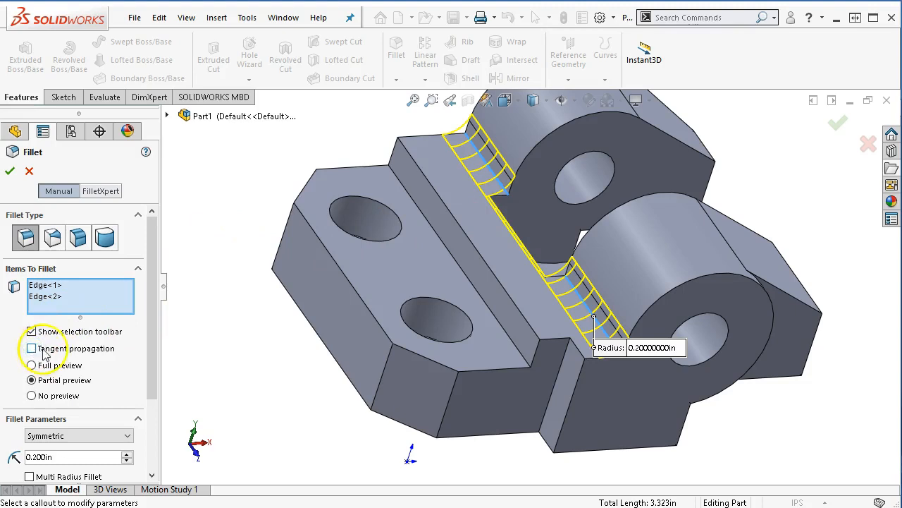
left_click(55, 299)
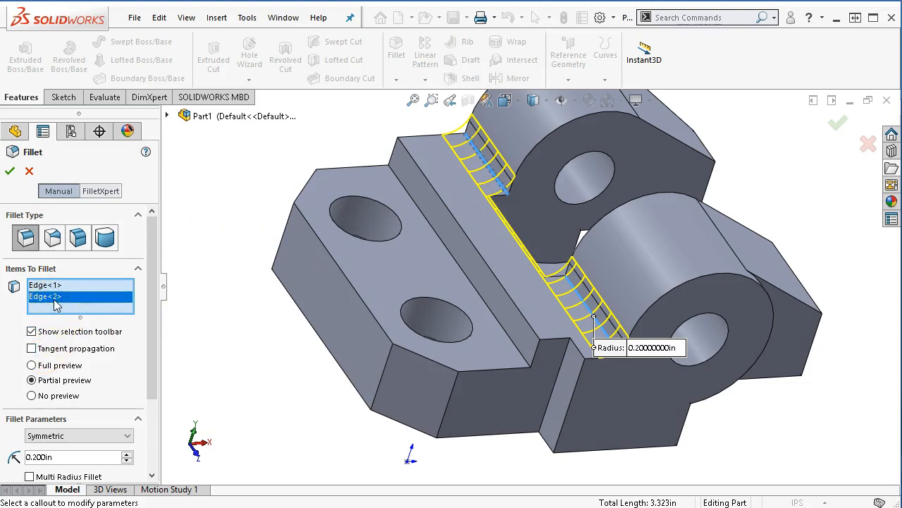
left_click(51, 286)
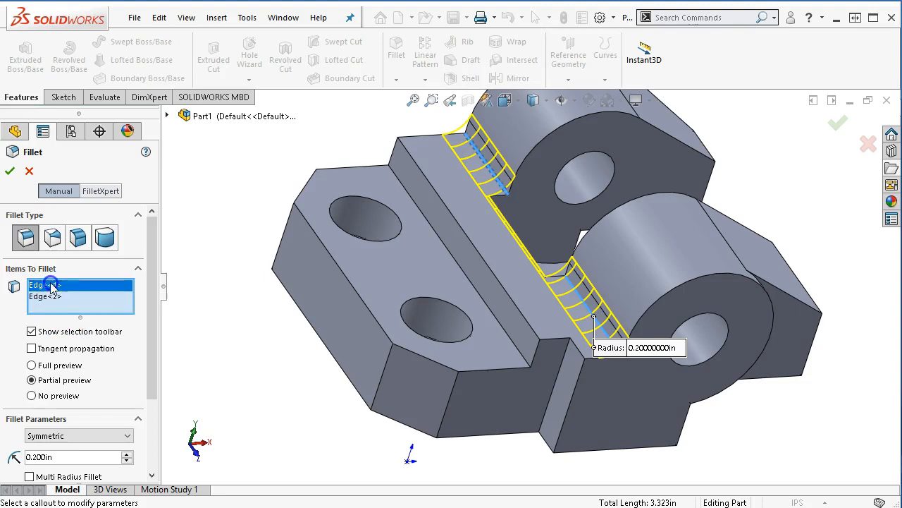
- Apply the 0.2 in symmetric fillet, run FeatureXpert on the fillet error and keep its partial results
middle_click_drag(232, 328, 271, 318)
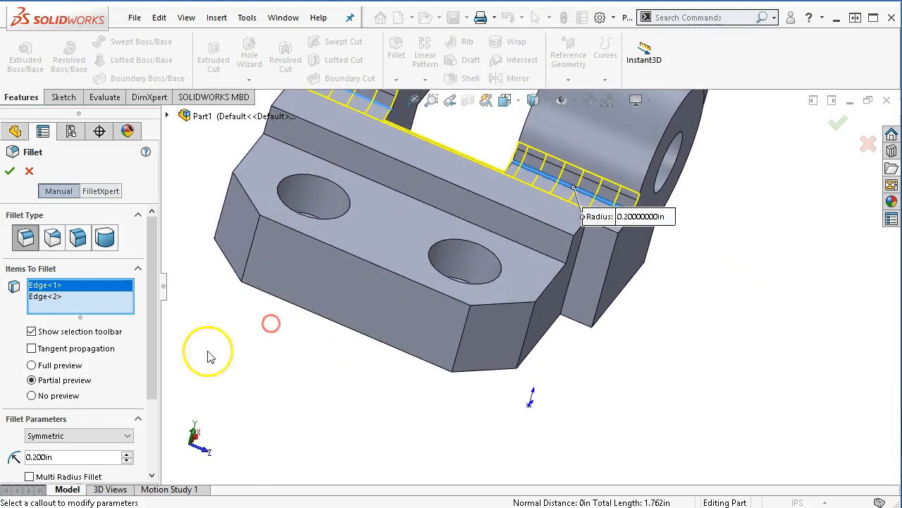
left_click(121, 435)
left_click(123, 435)
left_click_drag(151, 373, 161, 340)
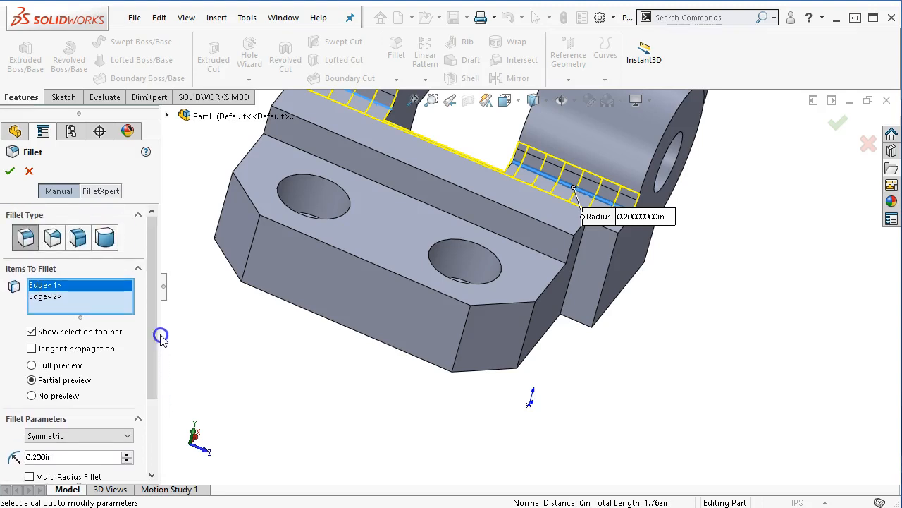
left_click(12, 170)
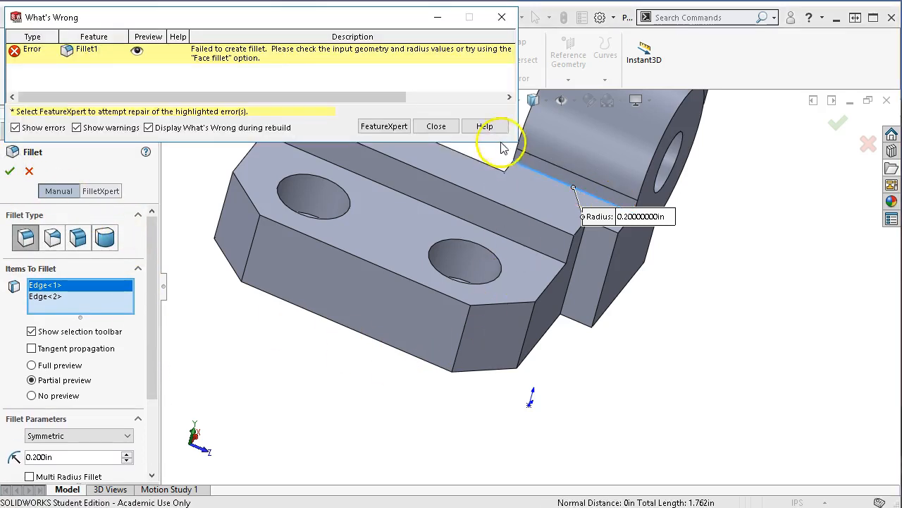
left_click(384, 126)
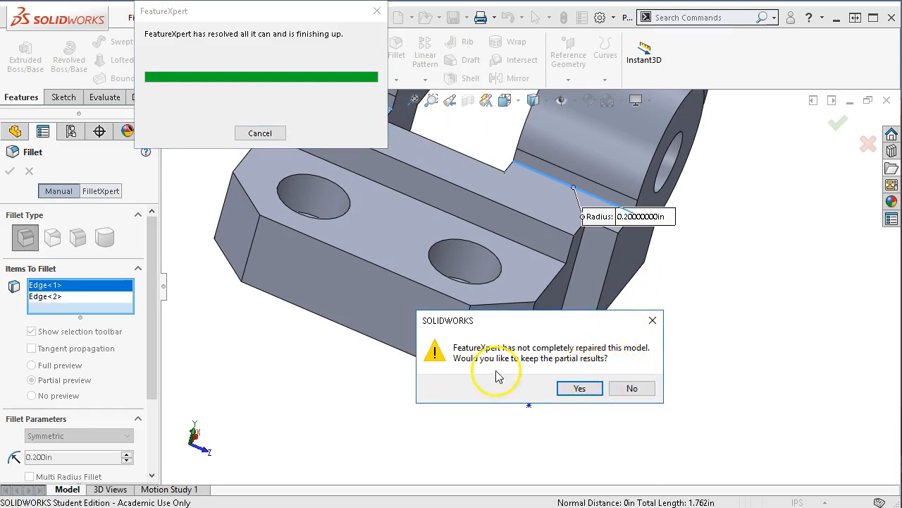
left_click(582, 388)
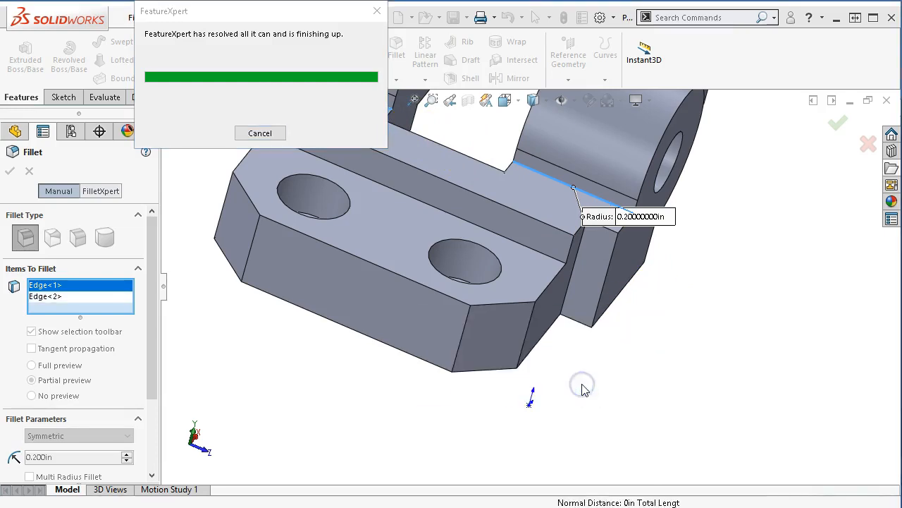
scroll(634, 347, "up", 3)
middle_click_drag(635, 346, 613, 337)
scroll(423, 239, "down", 3)
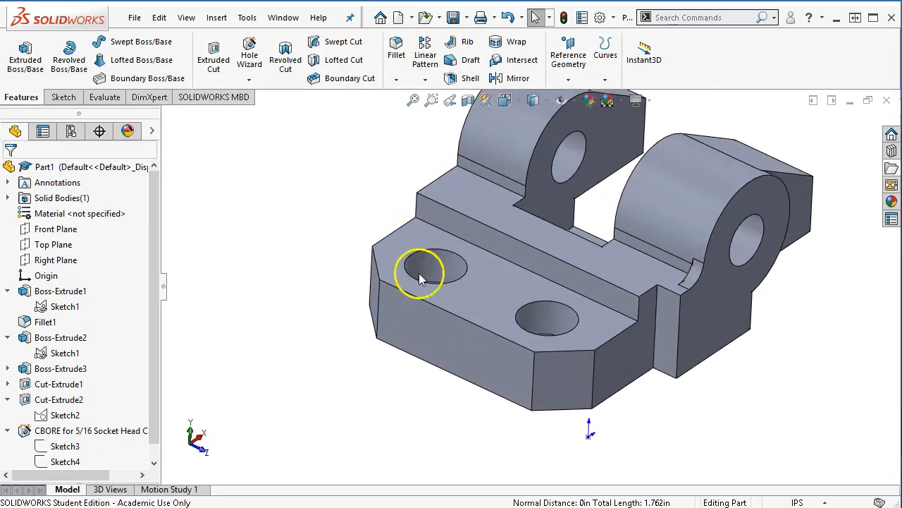
- Collapse the expanded Boss-Extrude, Cut-Extrude2 and CBORE features in the feature tree
left_click(7, 338)
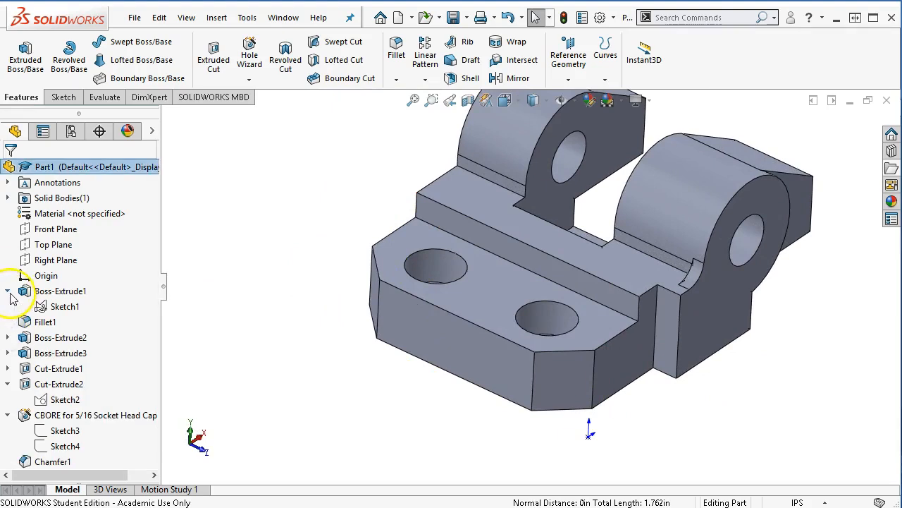
left_click(7, 291)
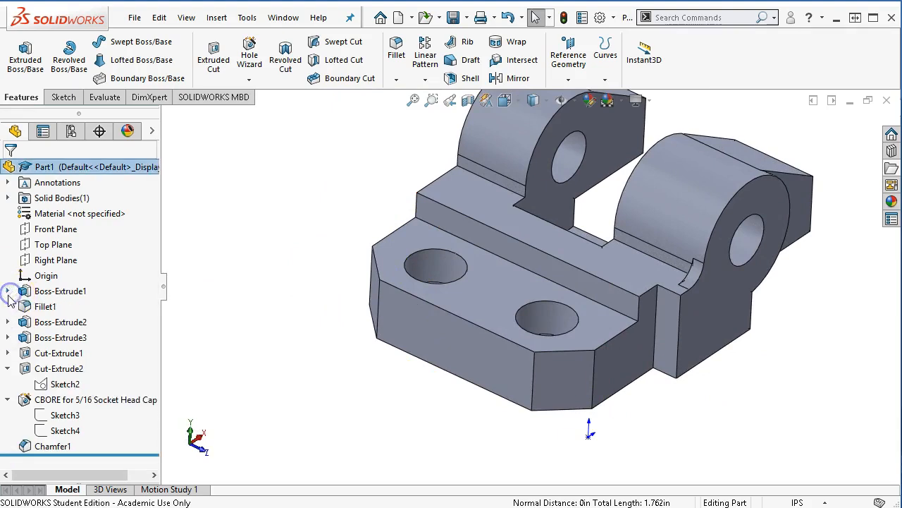
right_click(60, 447)
left_click(278, 392)
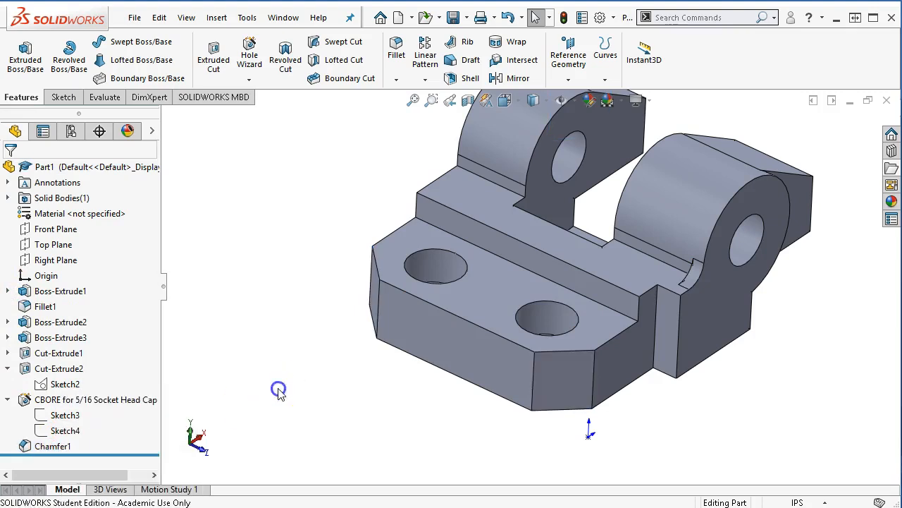
left_click(8, 399)
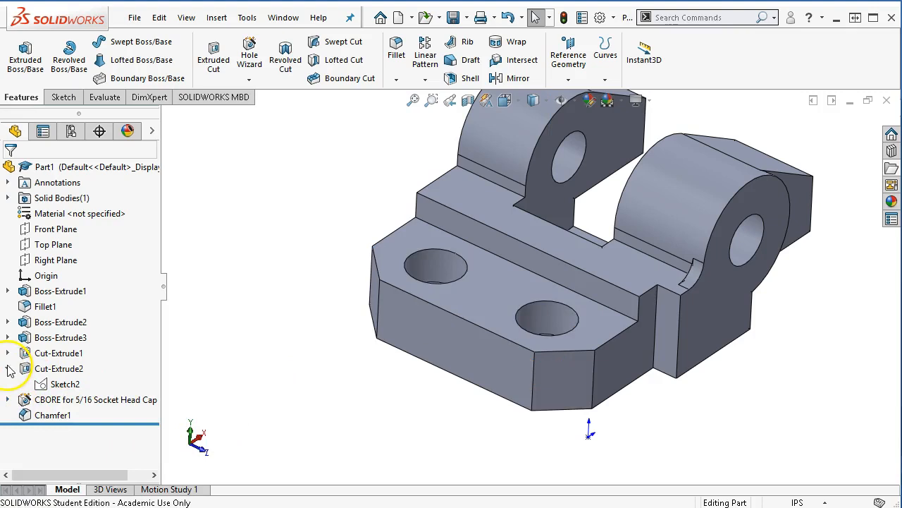
left_click(7, 368)
- Reorder Fillet1 in the feature tree so that it follows Chamfer1
left_click(41, 307)
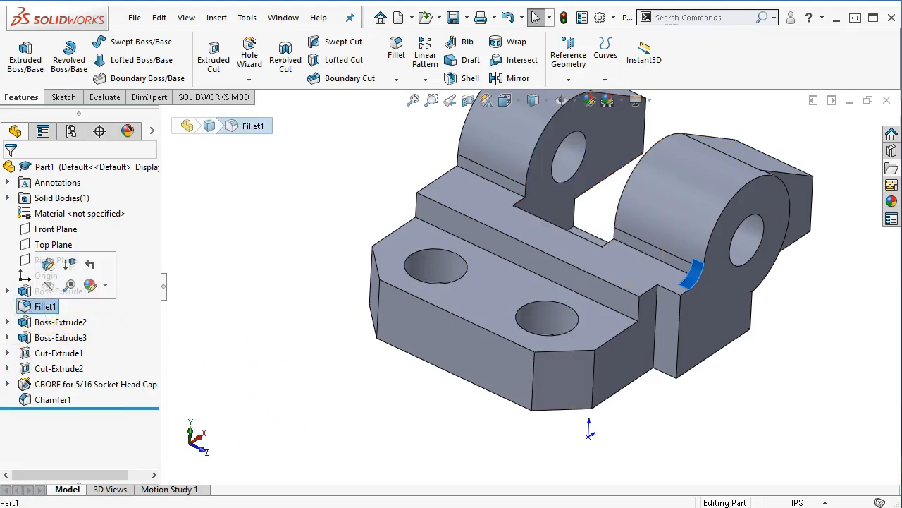
left_click_drag(48, 309, 51, 400)
left_click(321, 365)
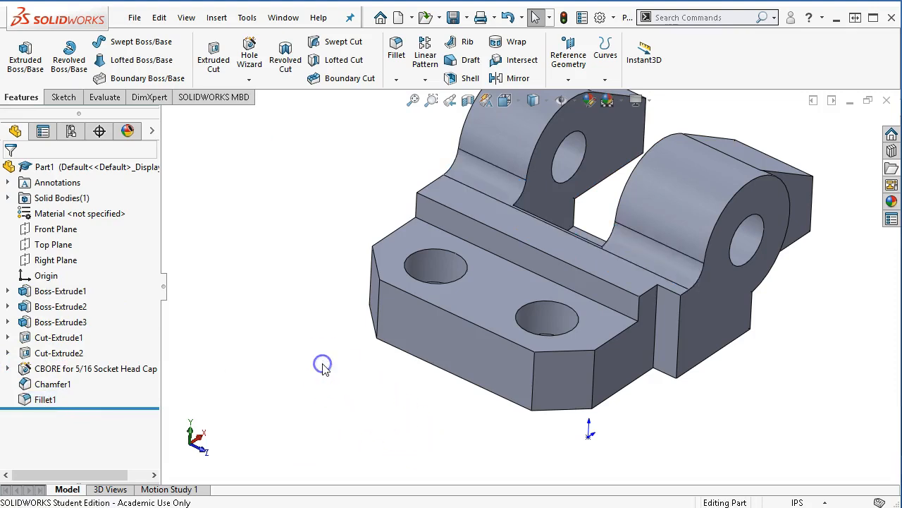
- Examine the fillets between the raised block and the hinge barrels from several angles
middle_click_drag(701, 185, 552, 369)
scroll(557, 258, "down", 6)
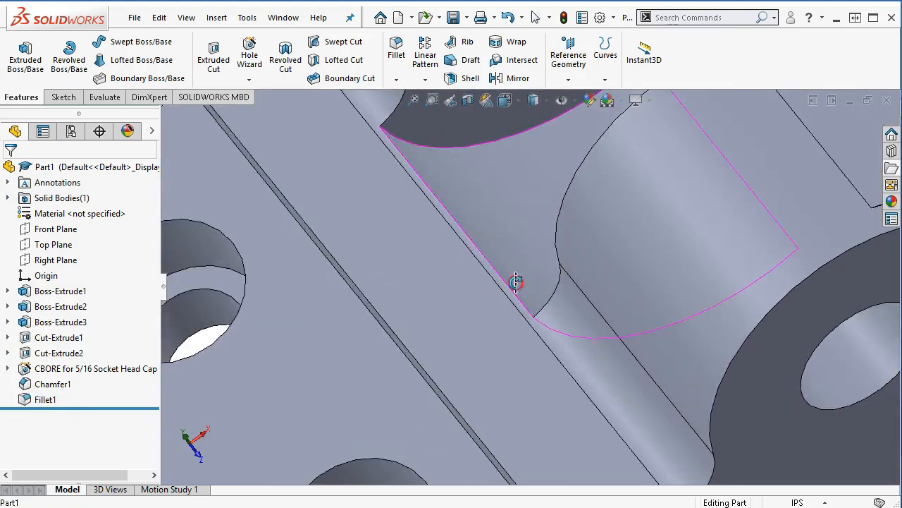
middle_click_drag(505, 223, 551, 215)
key("f")
middle_click_drag(630, 316, 508, 403)
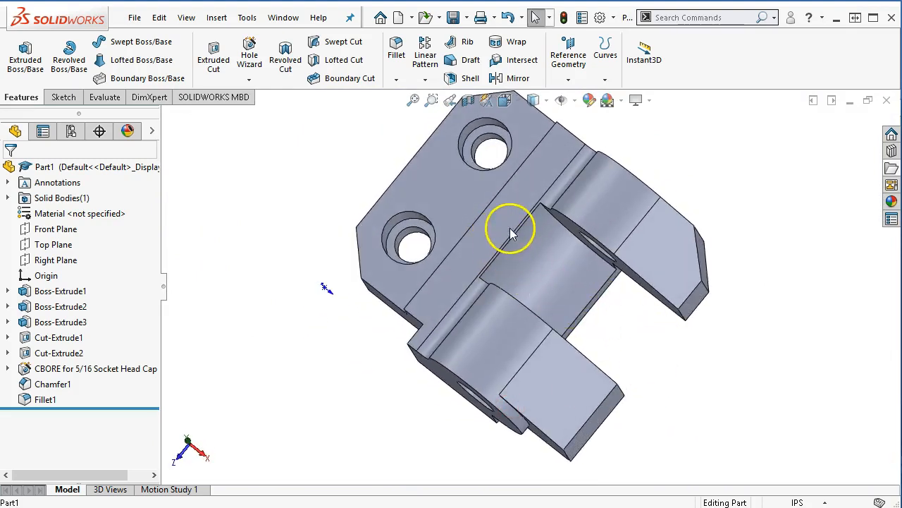
middle_click_drag(641, 342, 756, 363)
scroll(439, 251, "down", 5)
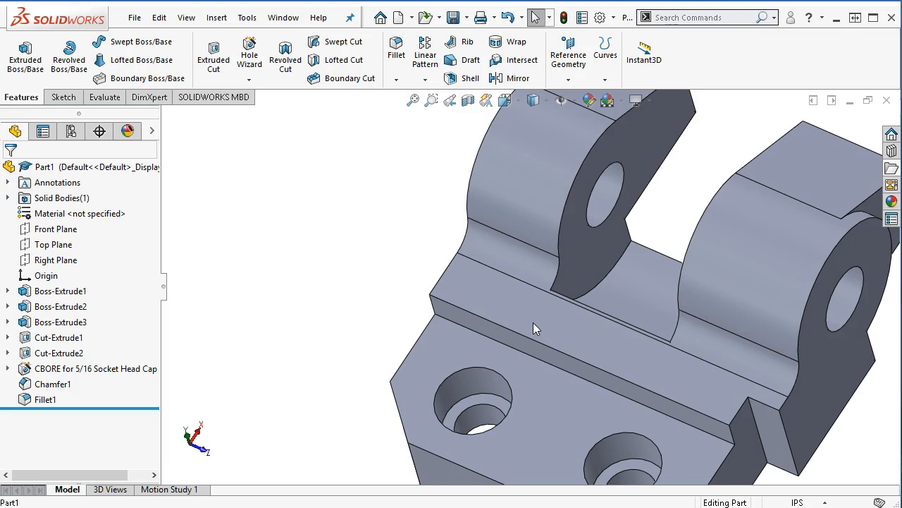
scroll(627, 362, "up", 5)
- Fillet the curved edge where the outer hinge barrel meets the side face of its arm with a 0.12 in radius
middle_click_drag(659, 327, 554, 299)
scroll(653, 351, "down", 5)
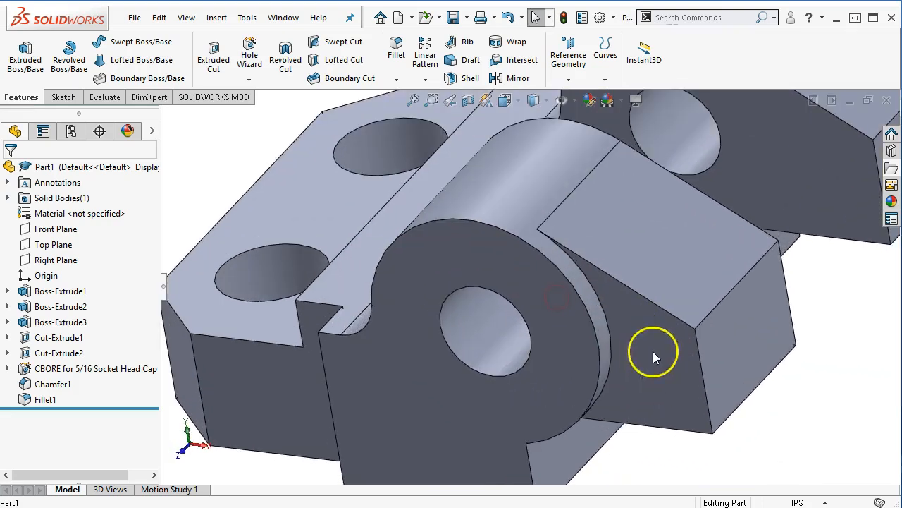
left_click(610, 331)
left_click(736, 288)
type(".12")
key("Return")
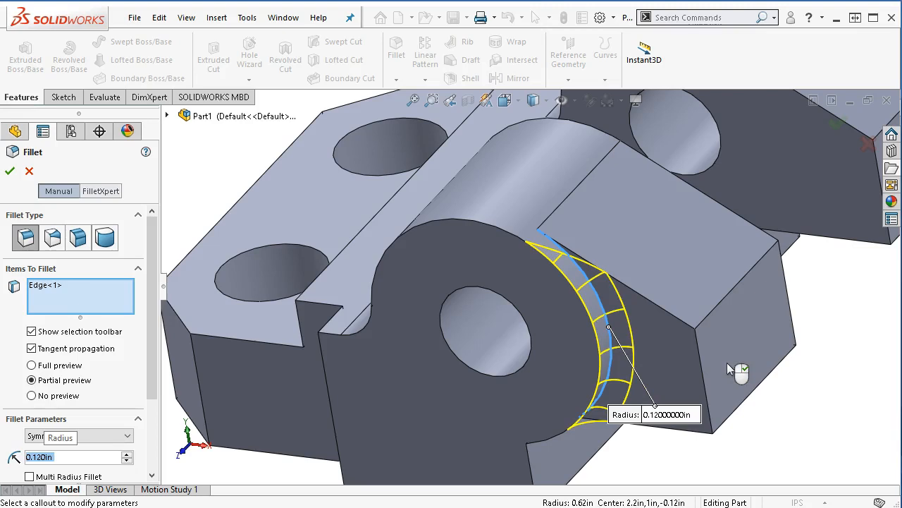
left_click(10, 172)
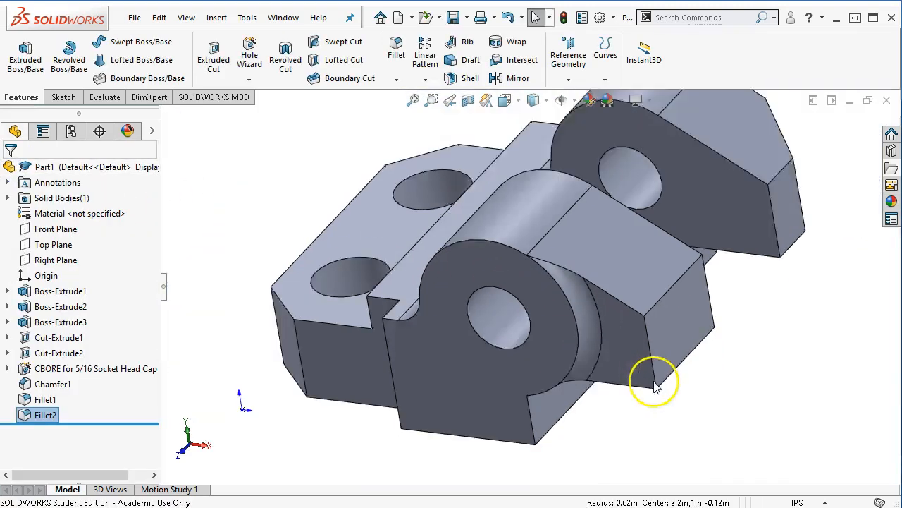
- Check the filleted bracket from both sides, start saving the part and choose the Assign4 folder within 2018F SW assignments
middle_click_drag(654, 385, 740, 321)
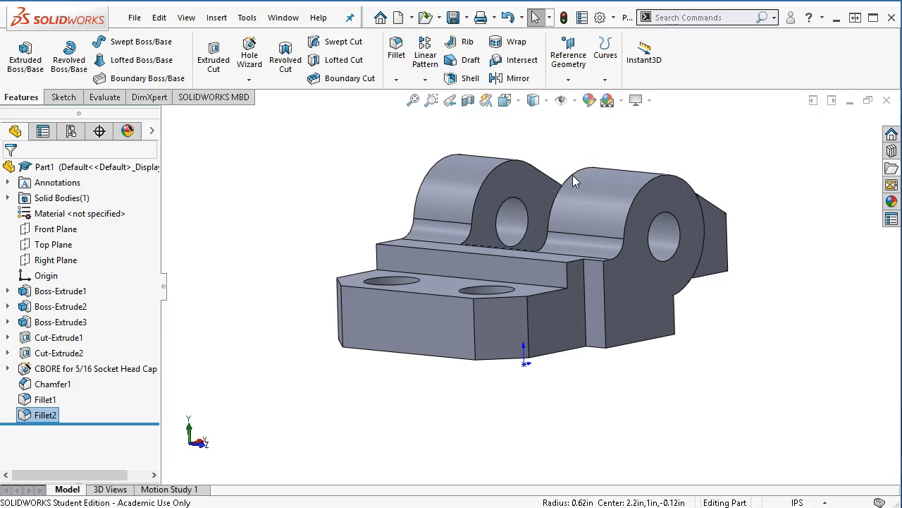
middle_click_drag(789, 266, 582, 332)
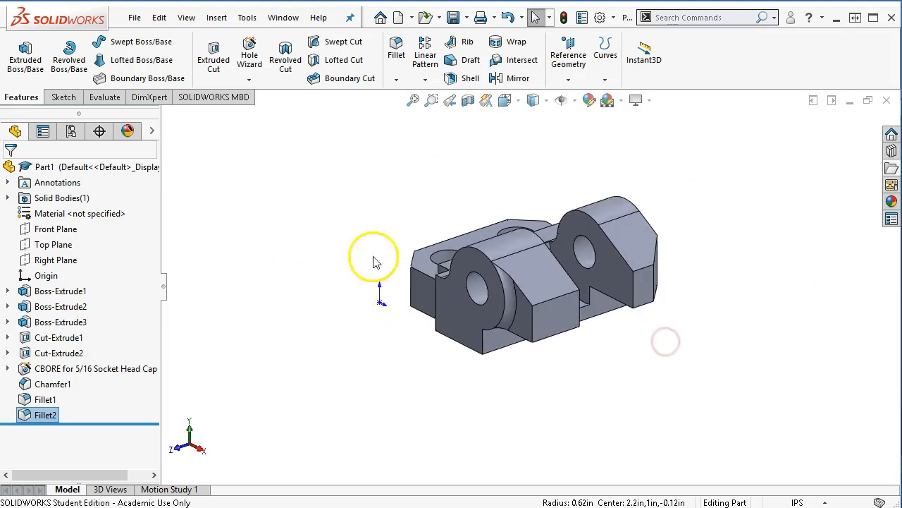
scroll(402, 235, "down", 3)
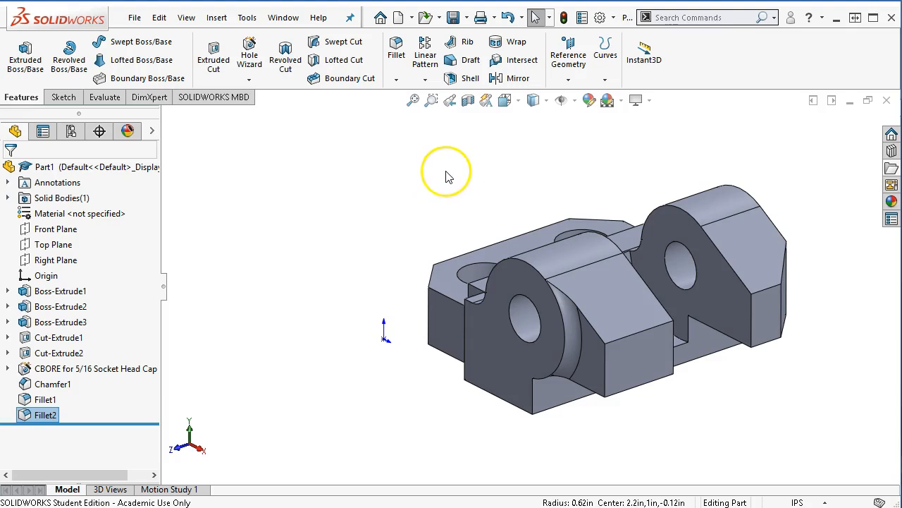
left_click(447, 17)
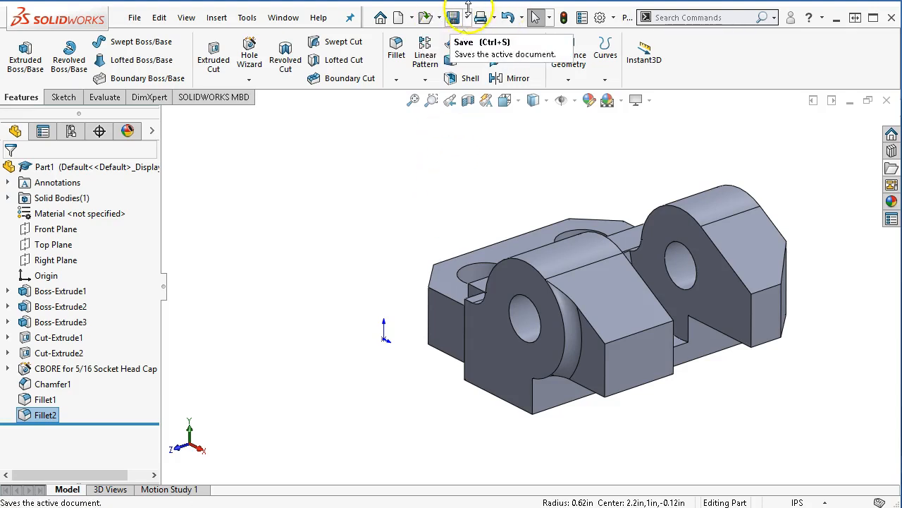
left_click(453, 17)
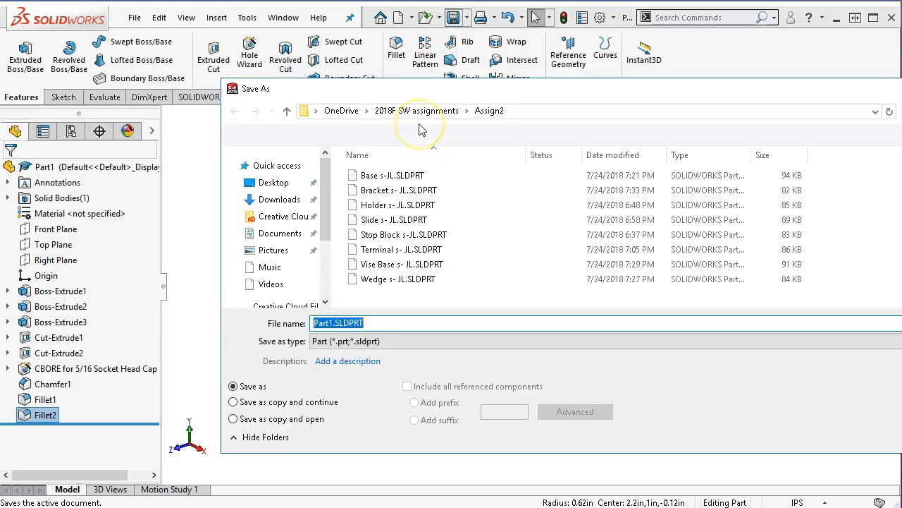
left_click(405, 111)
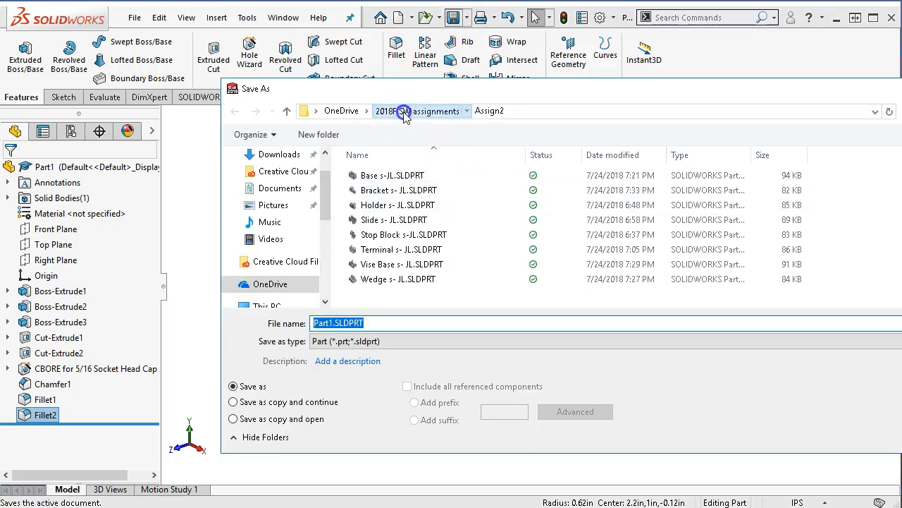
double_click(374, 206)
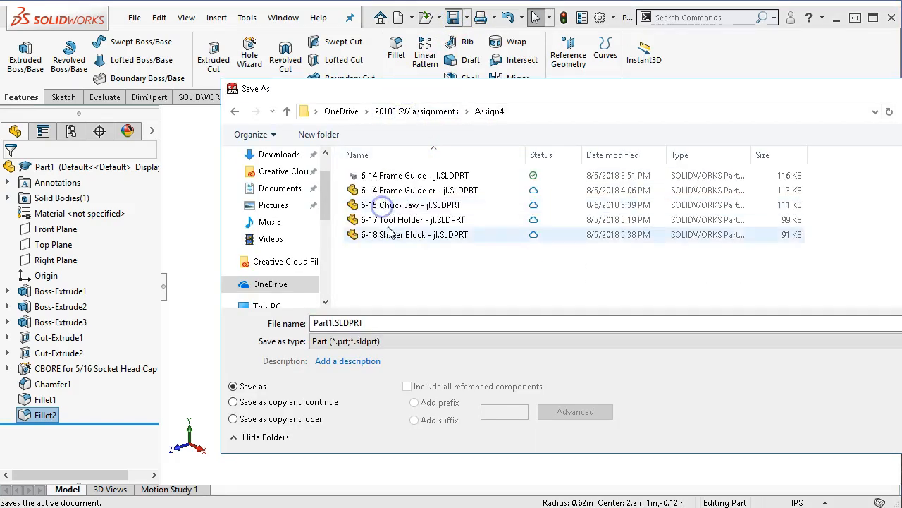
- Name the part file "6-16 Hinge Bracket - jl" and save it in the Assign4 folder
double_click(372, 321)
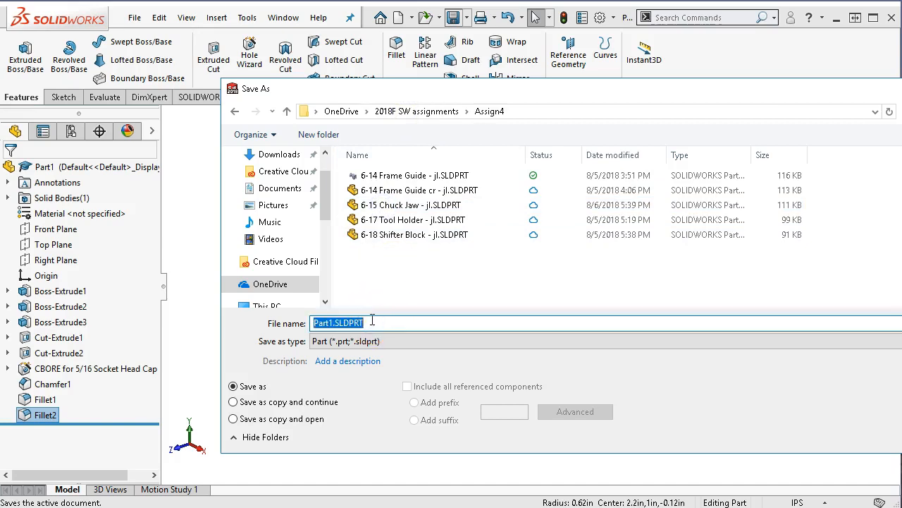
type("615")
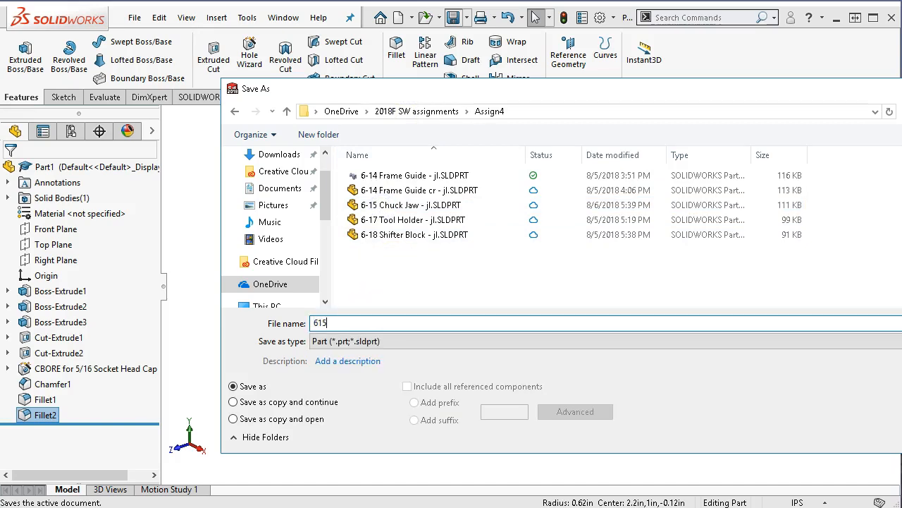
type("-")
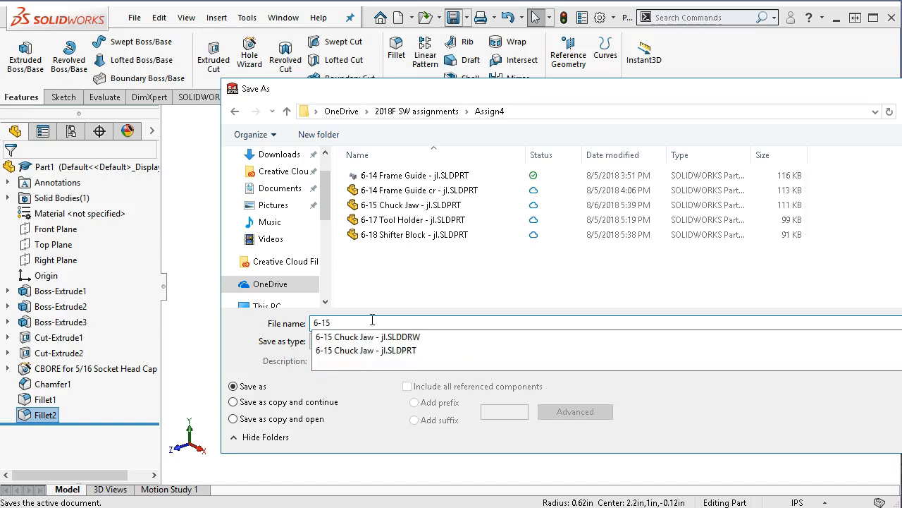
key("BackSpace")
type("6")
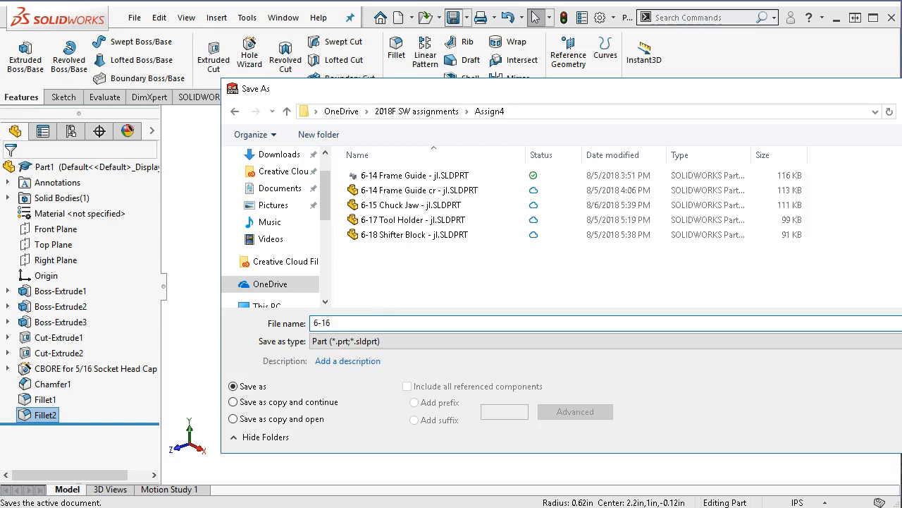
type(" Hinge BRacket")
left_click(360, 322)
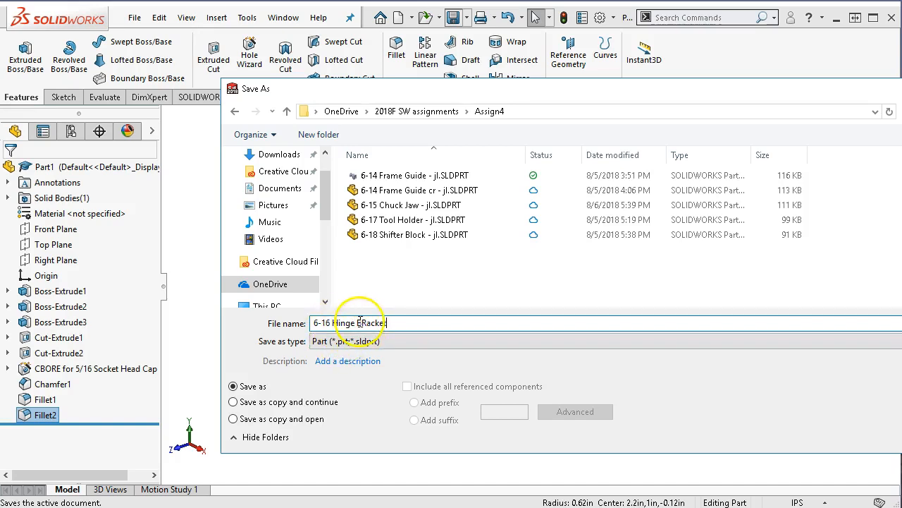
key("Delete")
type("r")
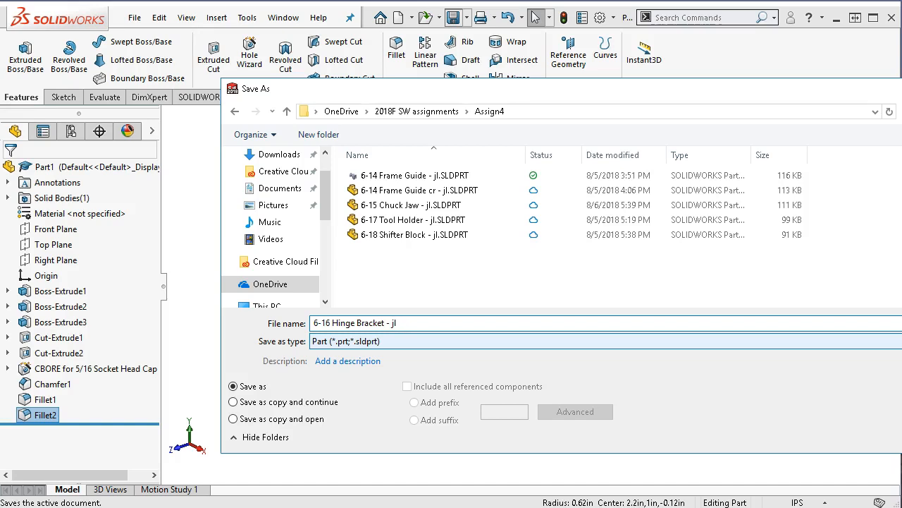
left_click_drag(710, 94, 544, 78)
left_click(762, 418)
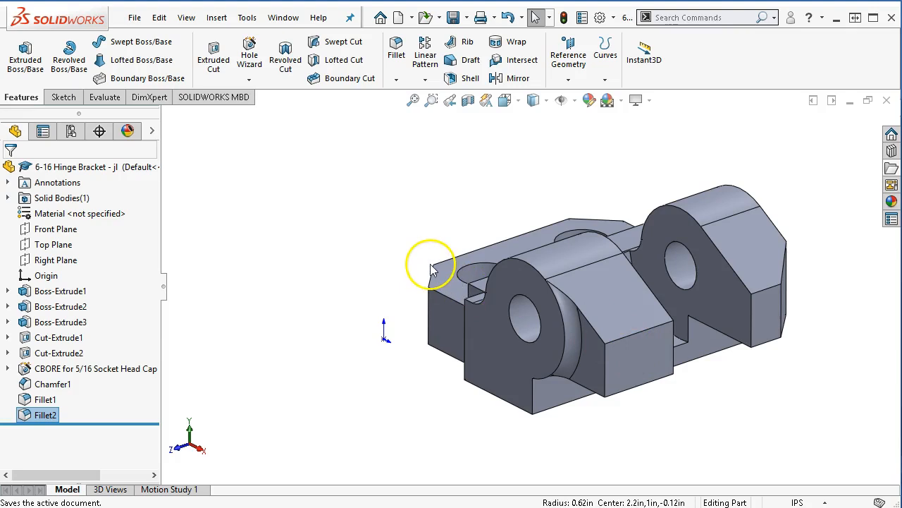
- Create a new drawing document on an A (ANSI) Landscape sheet with the sheet format displayed
left_click(137, 17)
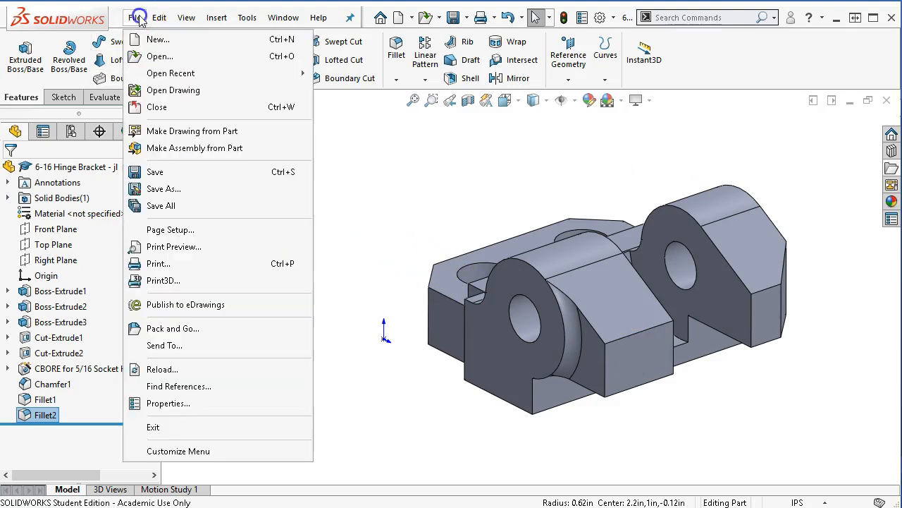
left_click(155, 40)
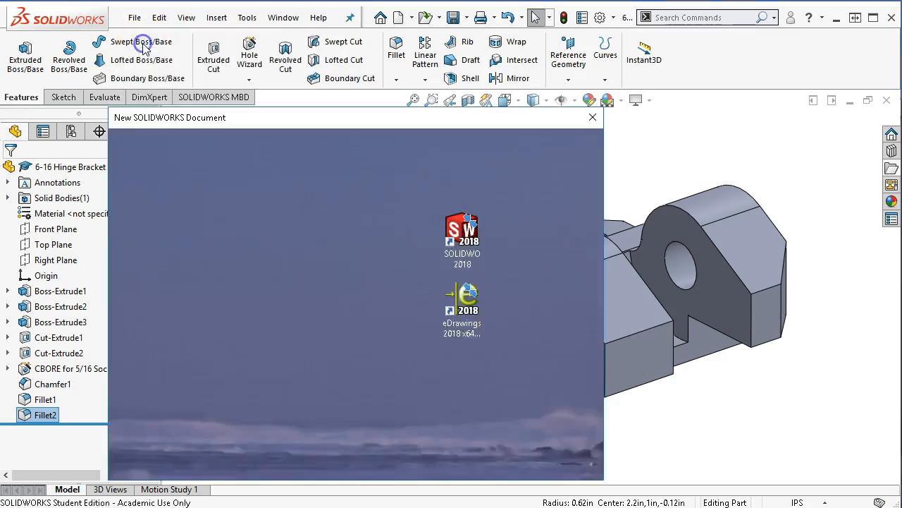
double_click(357, 177)
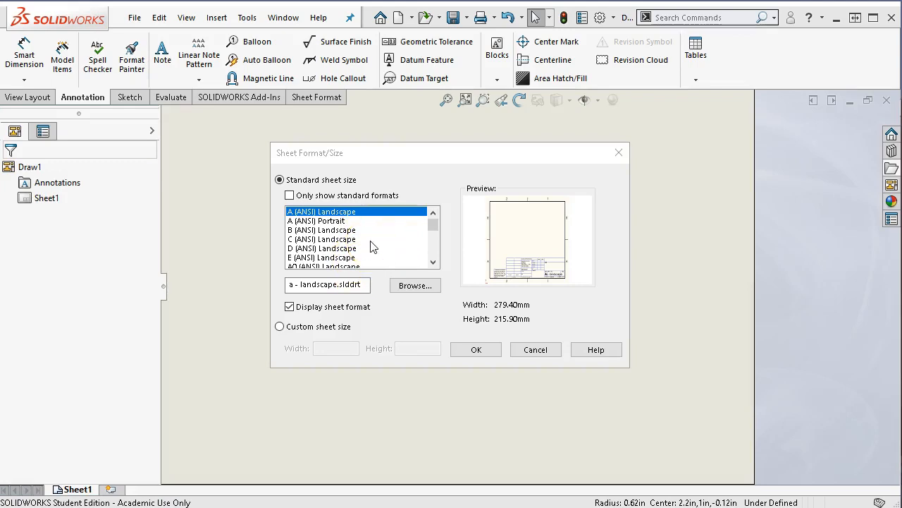
left_click(478, 349)
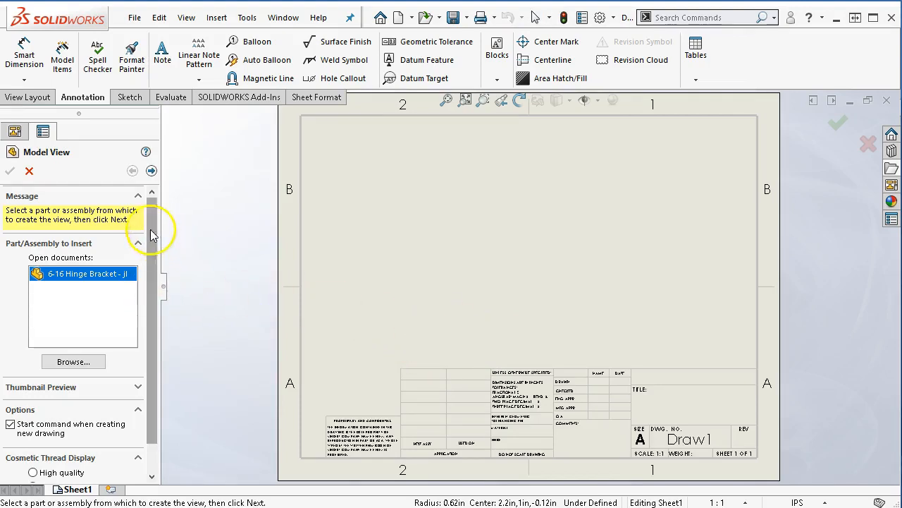
- Insert front, top, right and isometric views of the 6-16 Hinge Bracket part together on the sheet
left_click(151, 172)
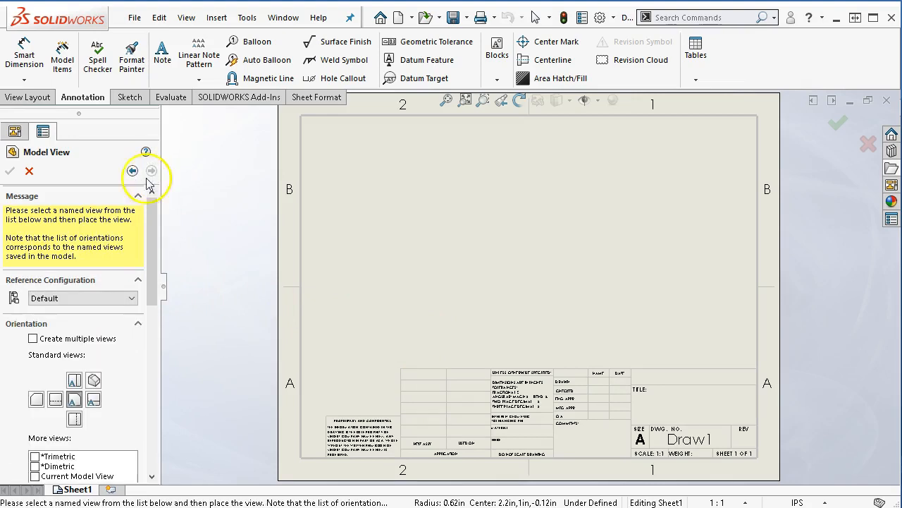
left_click_drag(152, 232, 155, 278)
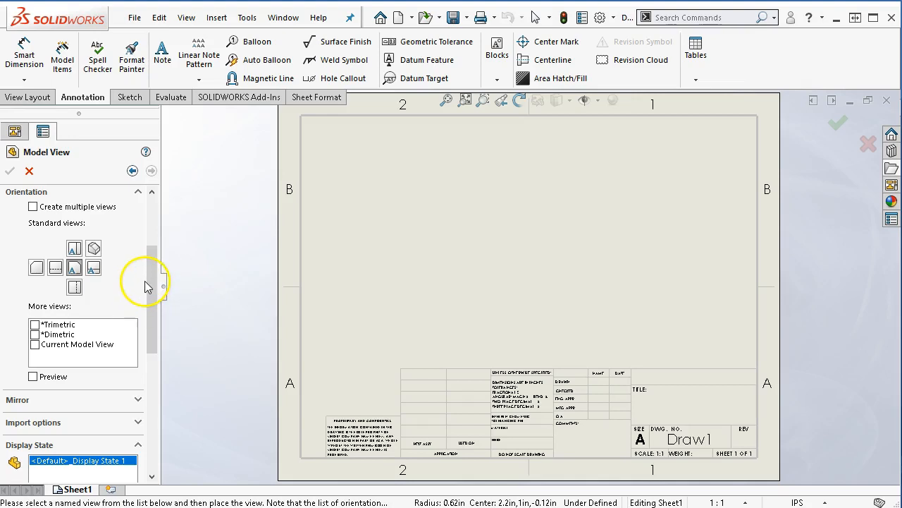
left_click(33, 207)
left_click(73, 266)
left_click(93, 285)
left_click(94, 266)
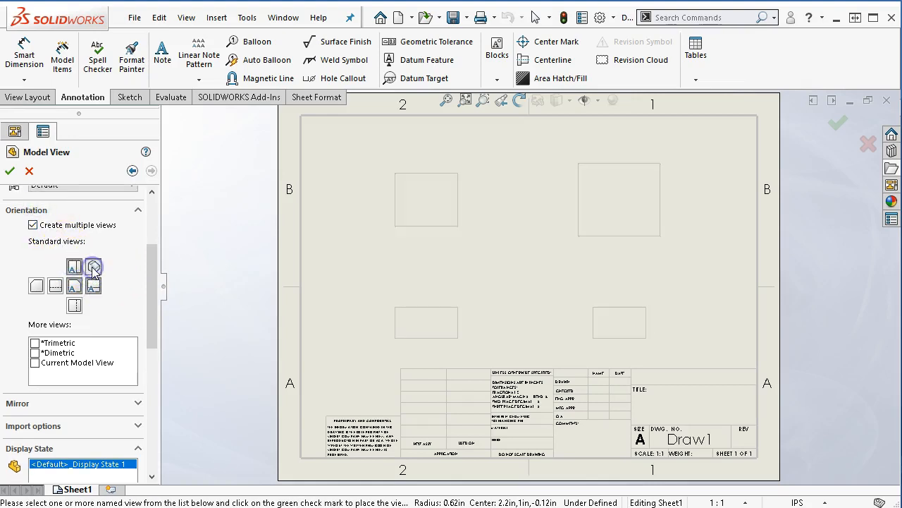
left_click(10, 170)
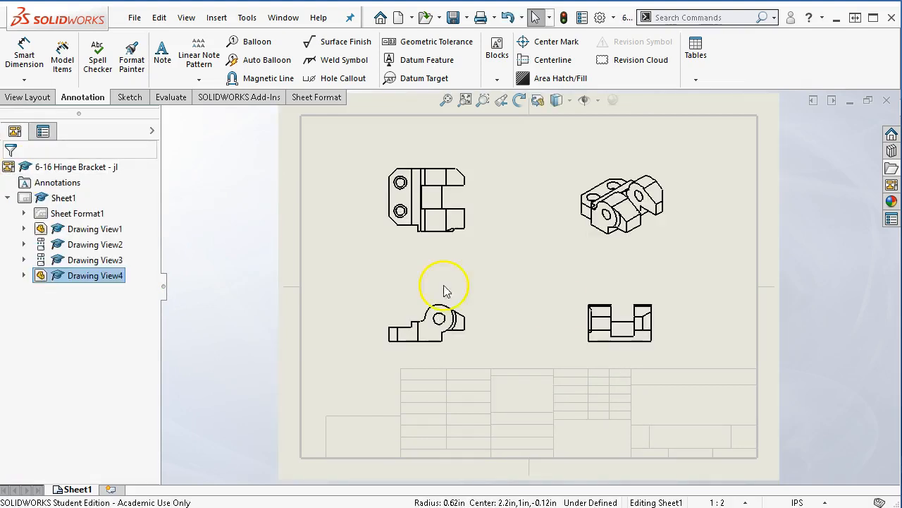
- Move the front view up closer to the top view and the isometric view toward the sheet's upper-right corner
left_click_drag(462, 305, 472, 265)
mouse_move(674, 246)
left_mouse_down()
mouse_move(738, 220)
mouse_move(742, 206)
left_mouse_up()
left_click(701, 316)
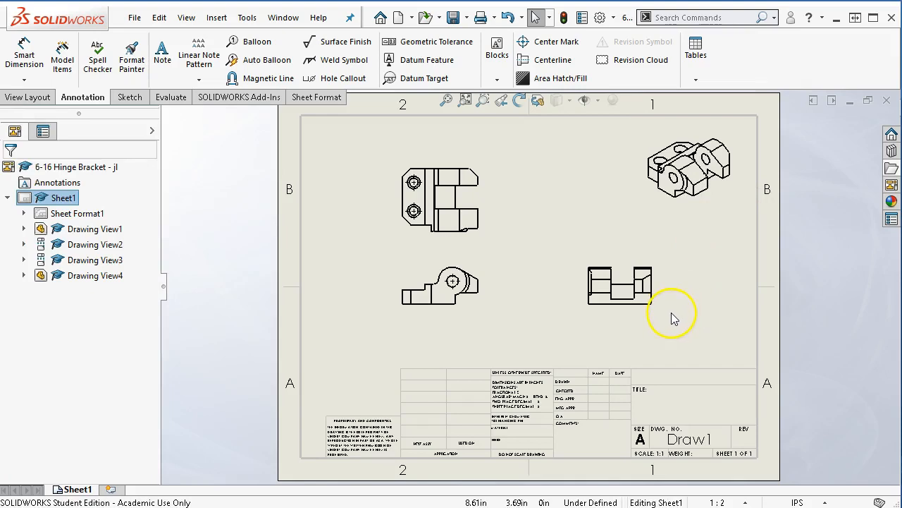
- Set the drawing sheet's scale to 1:1
left_click(675, 320)
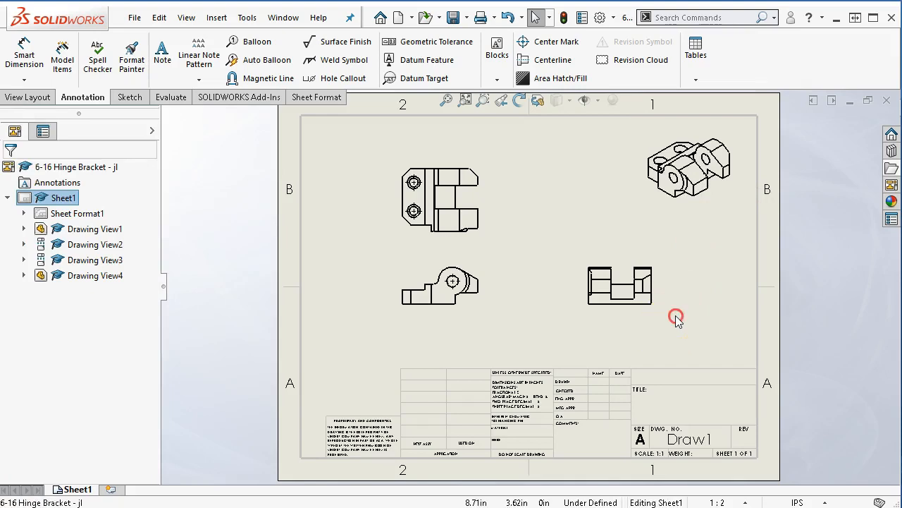
right_click(676, 319)
left_click(605, 449)
left_click(744, 502)
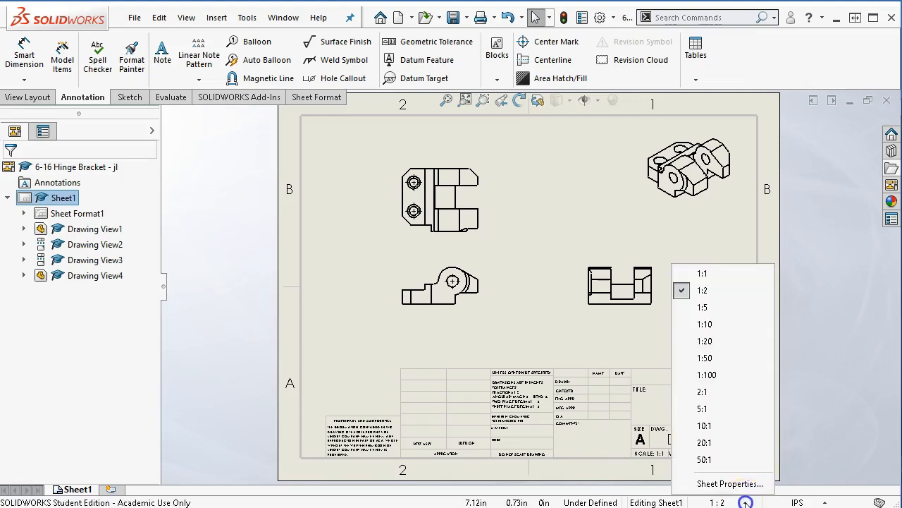
left_click(715, 276)
- Reposition the front, isometric and right views so that the enlarged views fit inside the border above the title block
left_click_drag(455, 333, 455, 367)
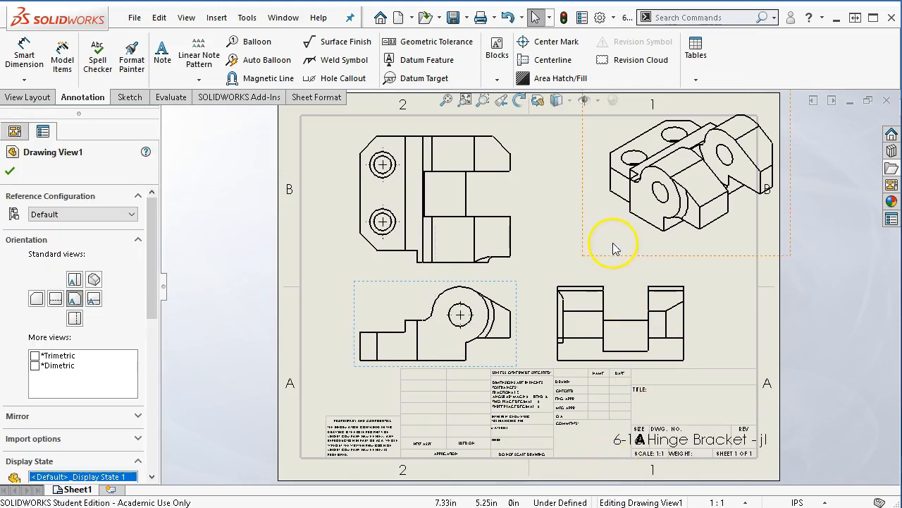
left_click_drag(600, 256, 577, 265)
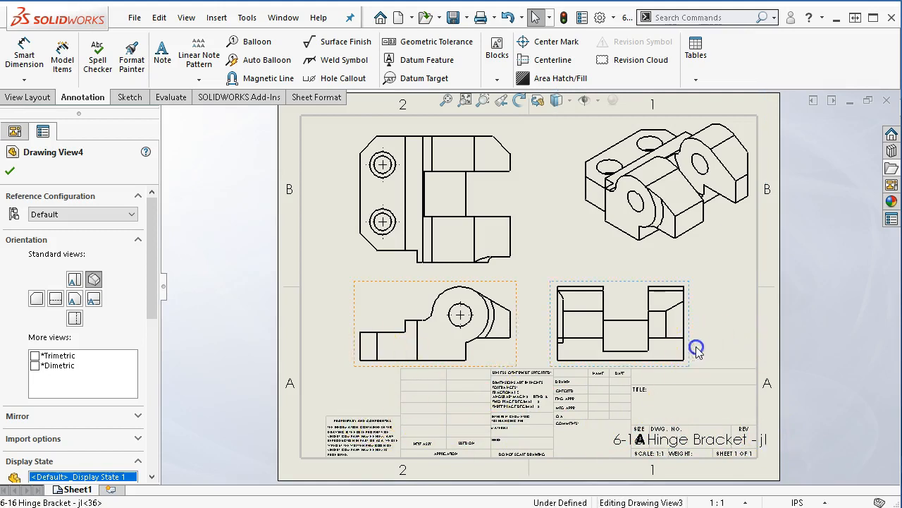
left_click_drag(695, 346, 732, 346)
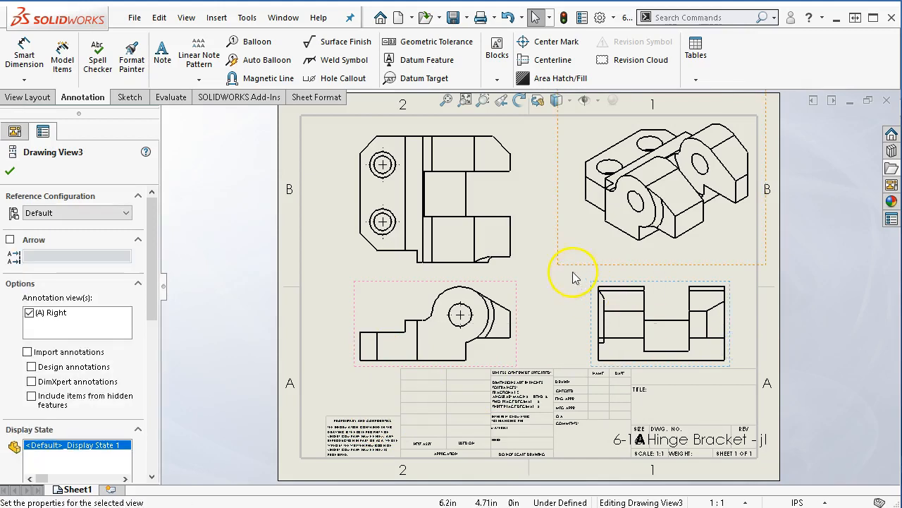
- Give the isometric view a custom scale of 1:2
left_click(572, 247)
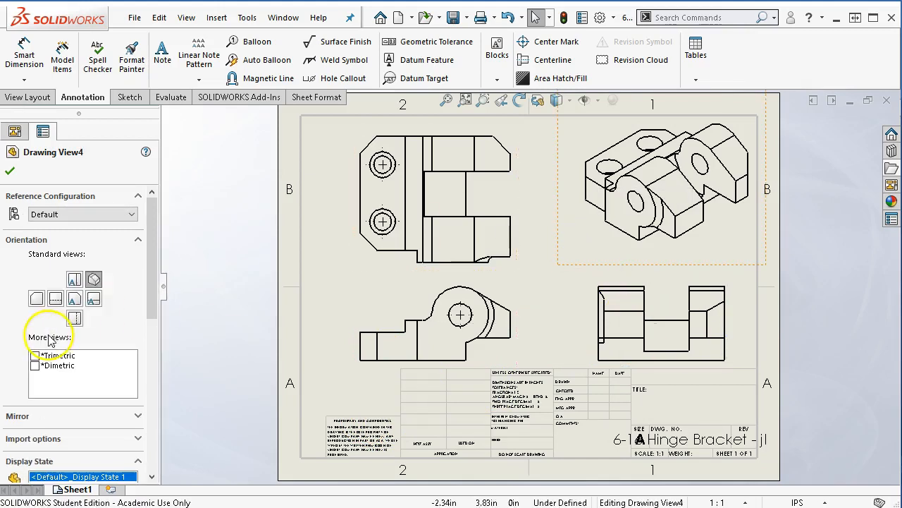
left_click_drag(150, 294, 146, 398)
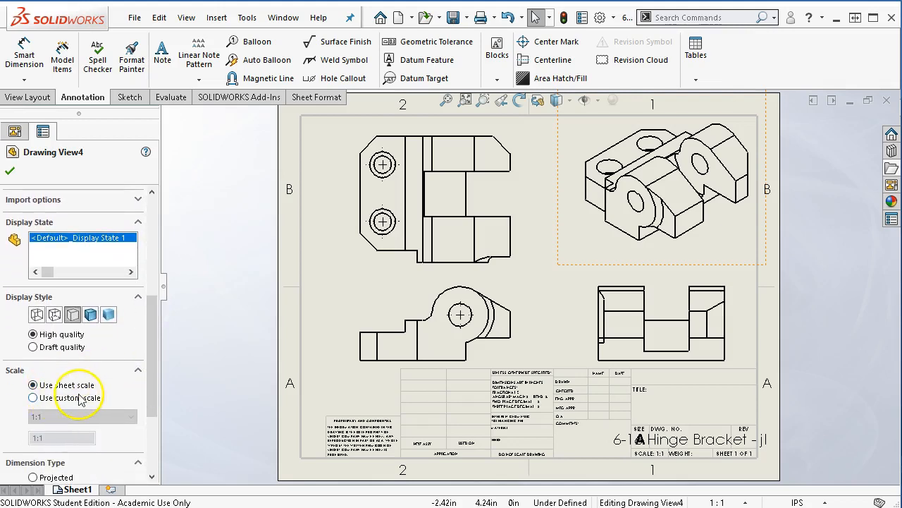
left_click(55, 397)
left_click(74, 417)
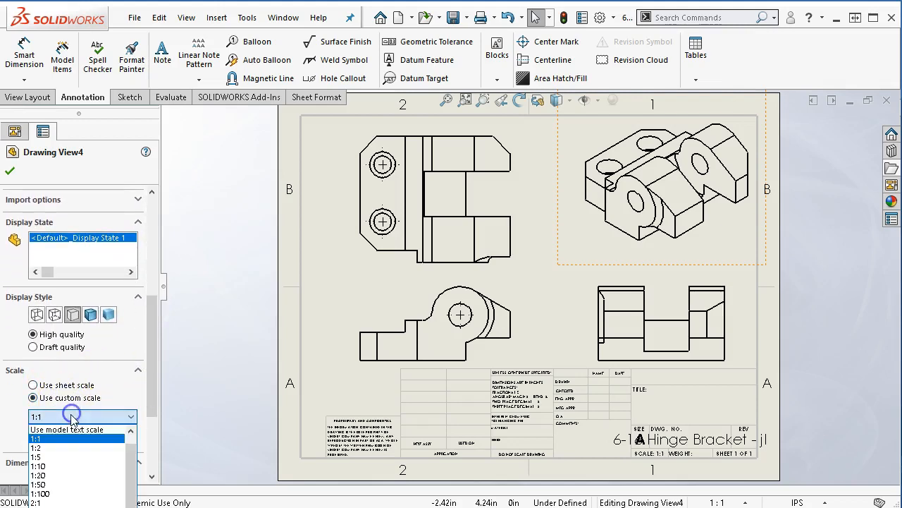
left_click(60, 448)
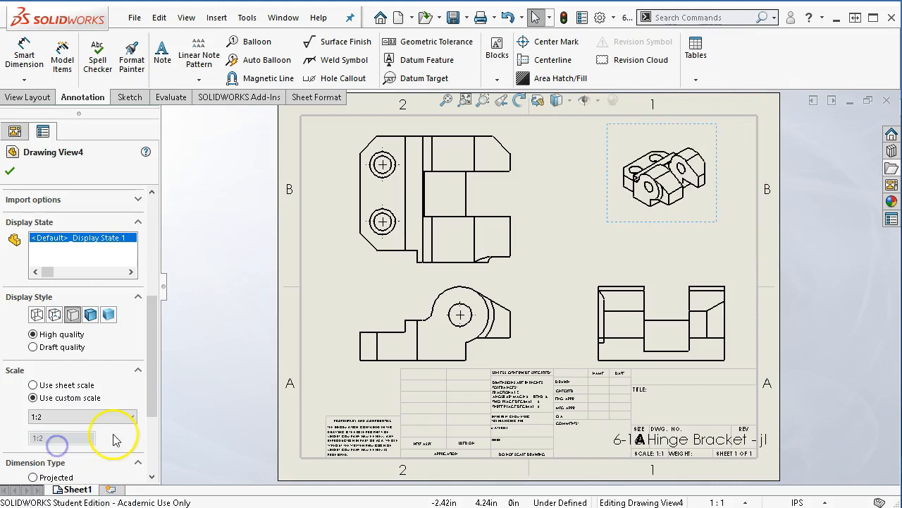
left_click(10, 171)
- Move the isometric view into the sheet's upper-right corner and nudge the front view slightly right and down
left_click_drag(682, 227, 713, 205)
left_click_drag(516, 349, 519, 348)
left_click(564, 225)
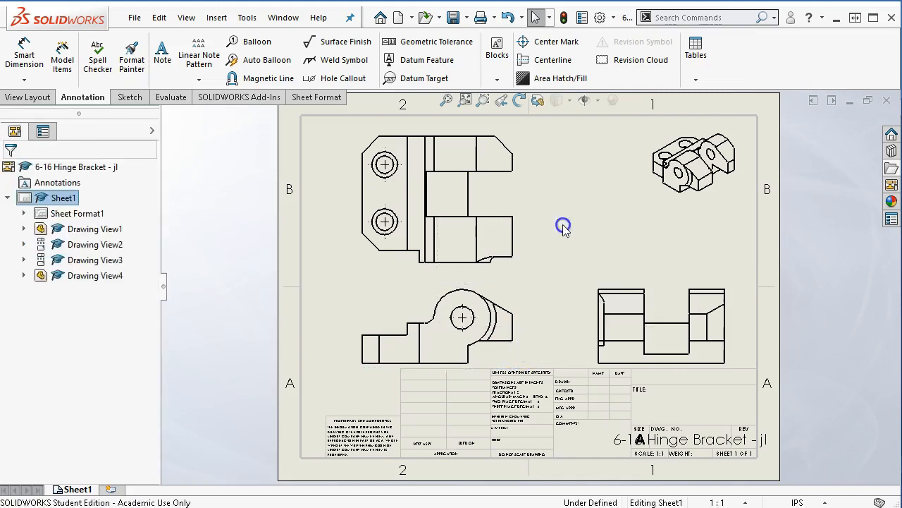
- Dimension the hinge barrel's outer radius and the hinge hole's diameter in the front view, placing both to the barrel's upper left
left_click(471, 322)
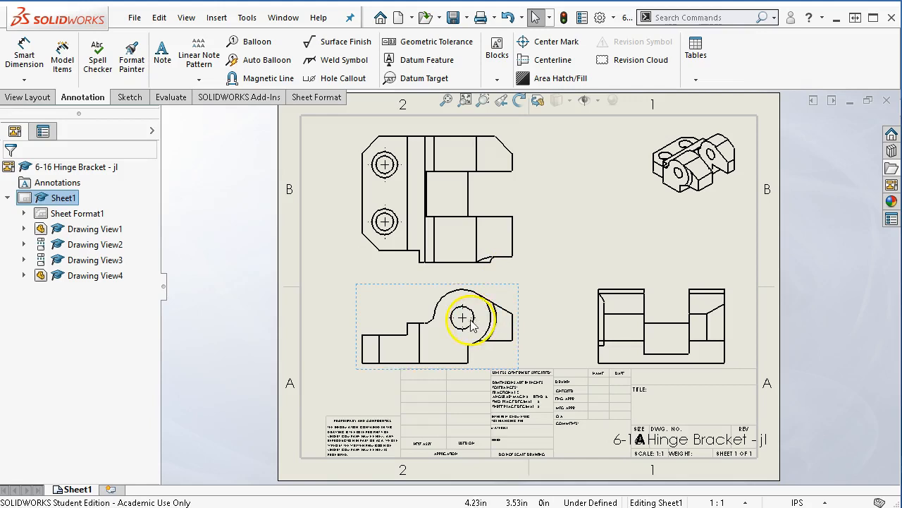
left_click(24, 55)
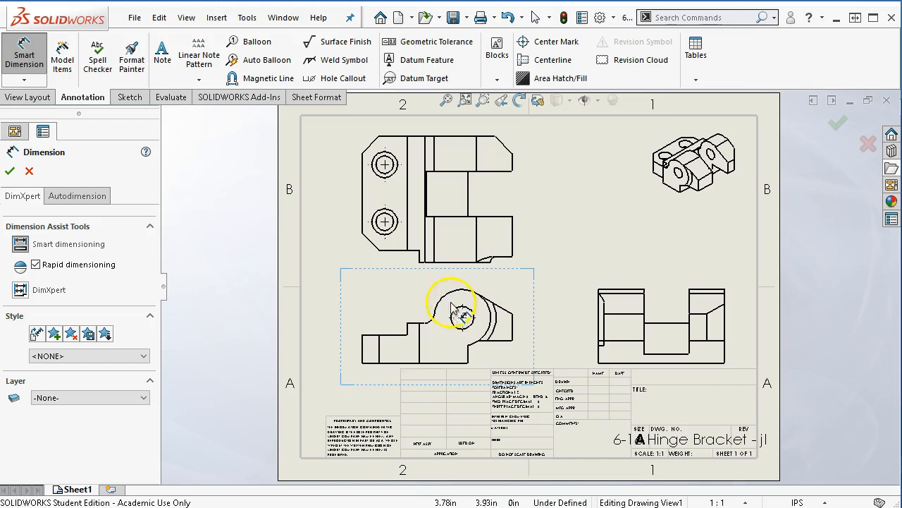
left_click(441, 301)
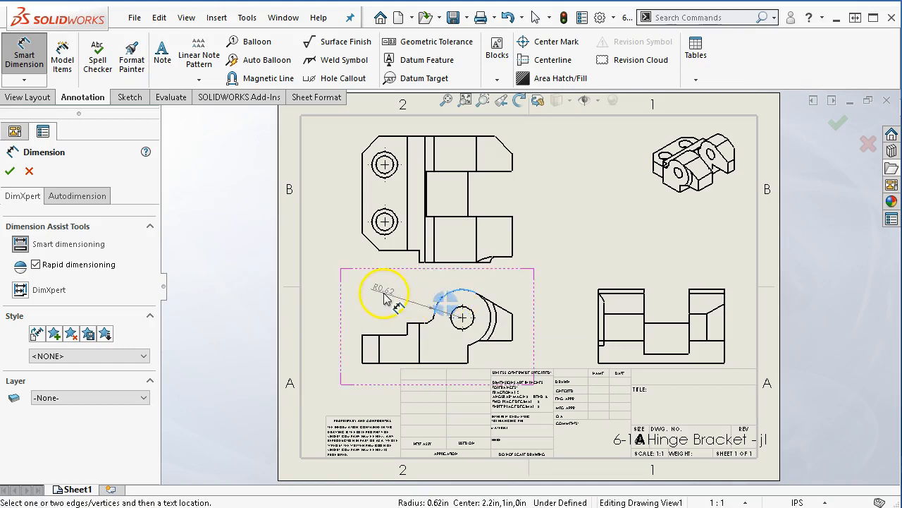
left_click(400, 299)
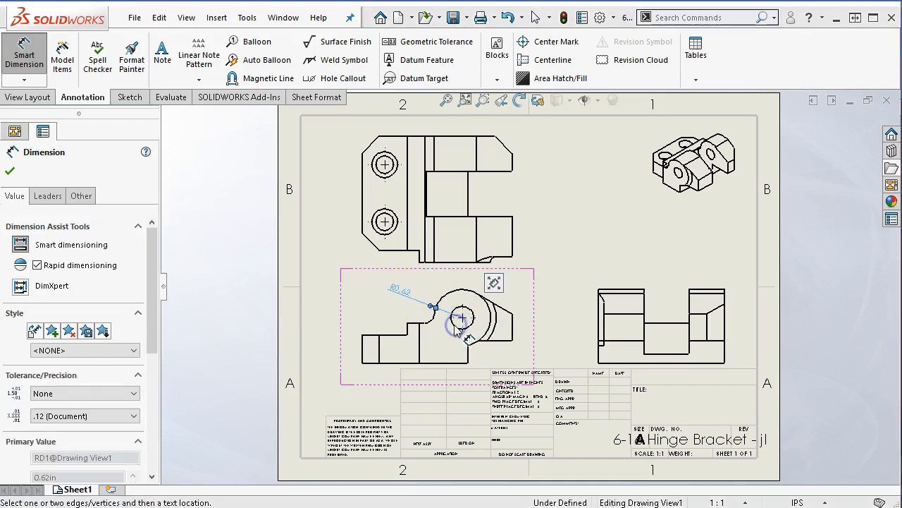
left_click(455, 327)
left_click(385, 314)
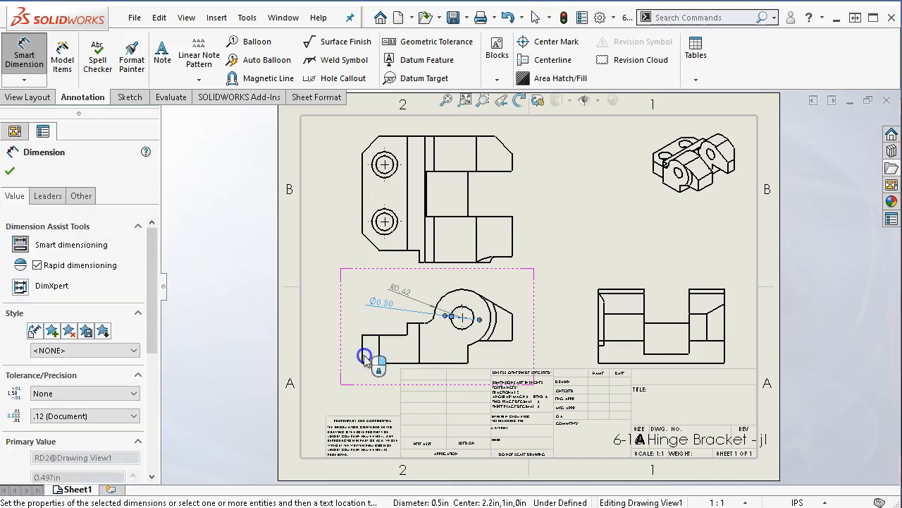
- Dimension the front view's overall length and the horizontal distance from its left edge to the hinge hole's centre, both below the view
left_click(364, 357)
left_click(513, 329)
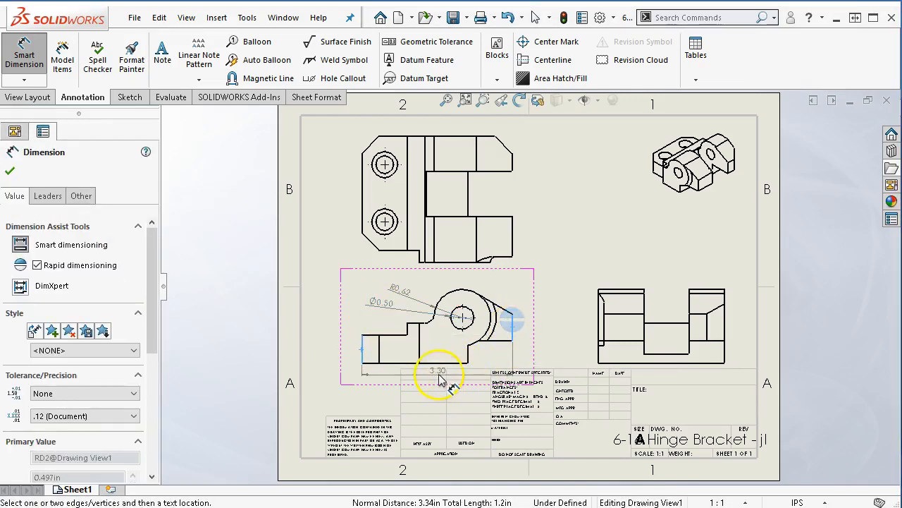
left_click(438, 375)
left_click(364, 344)
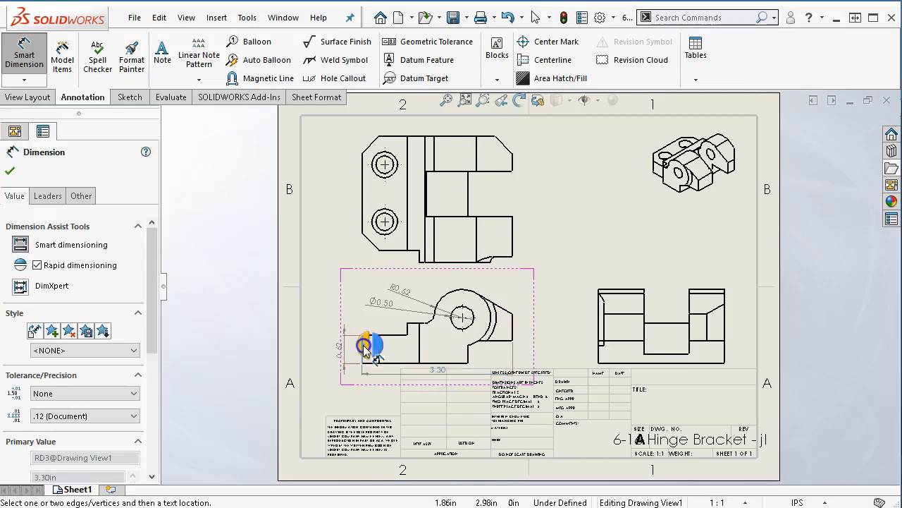
left_click(460, 328)
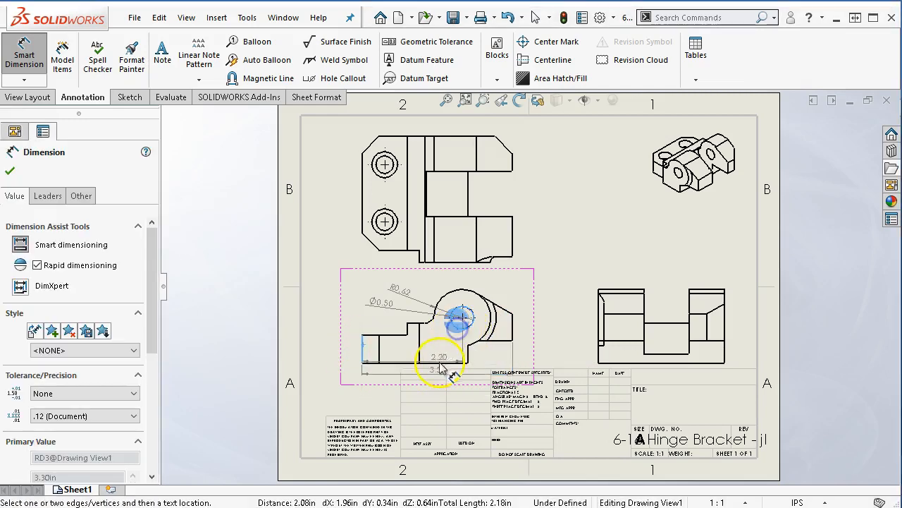
left_click(427, 391)
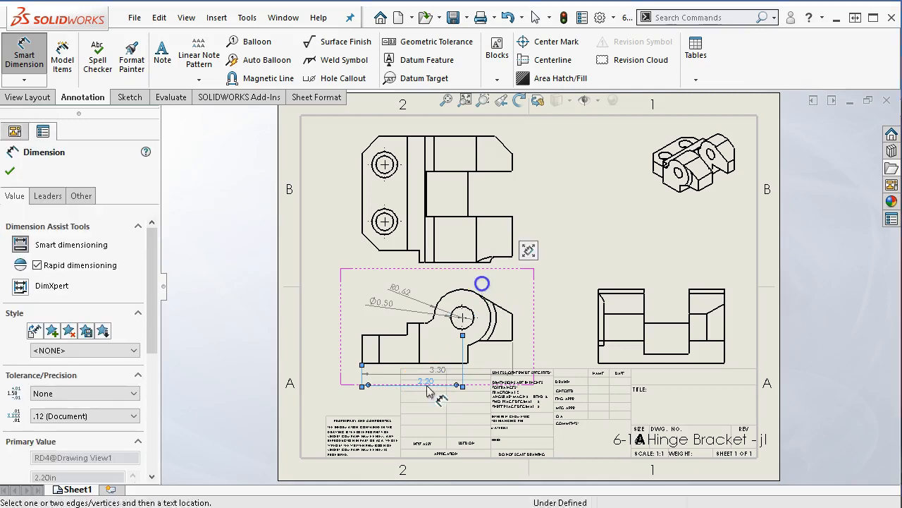
- Move the front view slightly up and restack its horizontal dimensions with the hinge hole's distance above the overall length
right_click(587, 254)
left_click(607, 305)
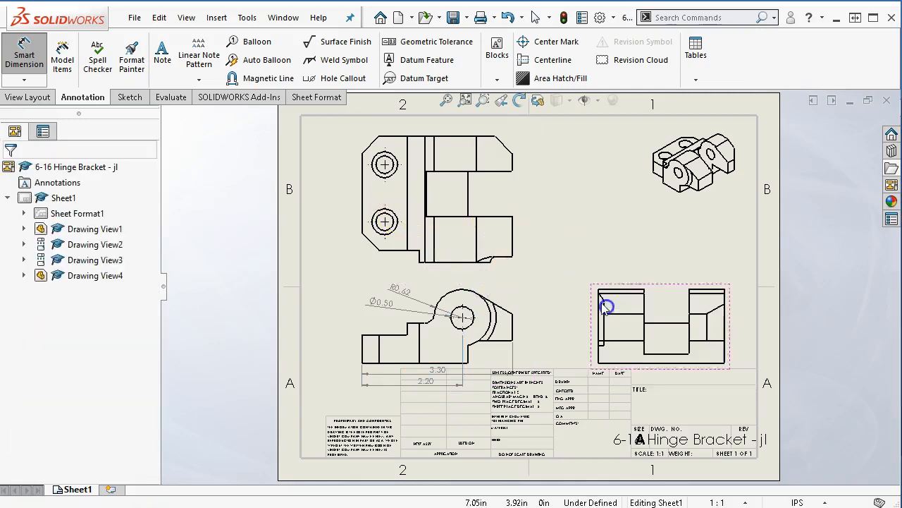
left_click_drag(513, 285, 512, 266)
left_click_drag(380, 352, 378, 386)
mouse_move(430, 369)
left_mouse_down()
mouse_move(416, 358)
mouse_move(437, 371)
left_mouse_up()
left_click(552, 210)
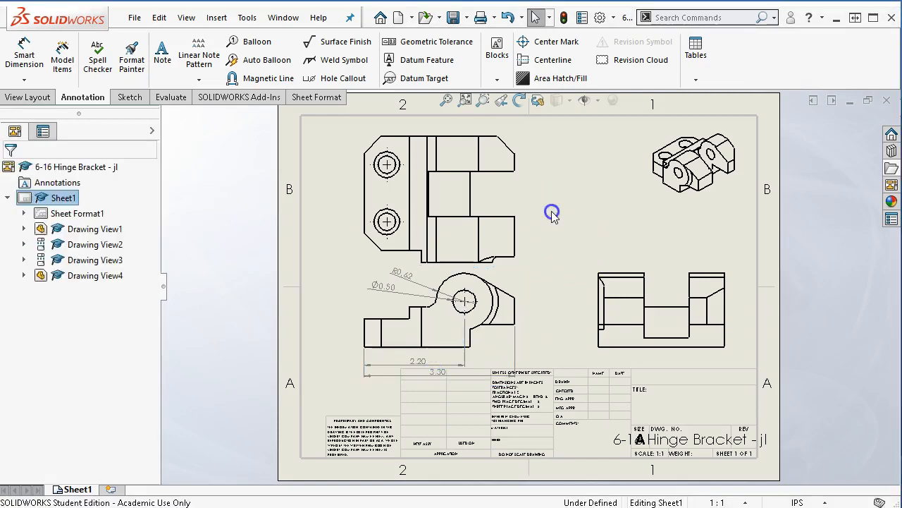
- Dimension the right side view's overall width, placing the dimension below the view
scroll(432, 174, "down", 1)
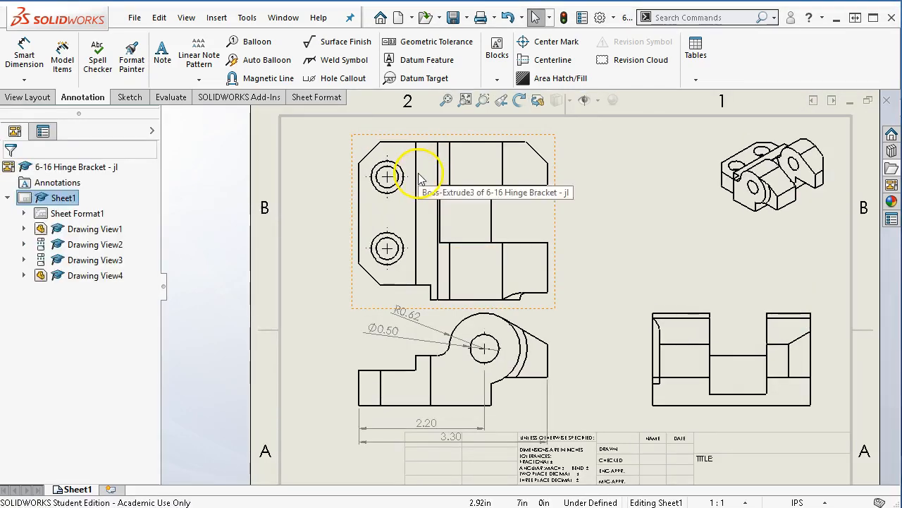
left_click(25, 60)
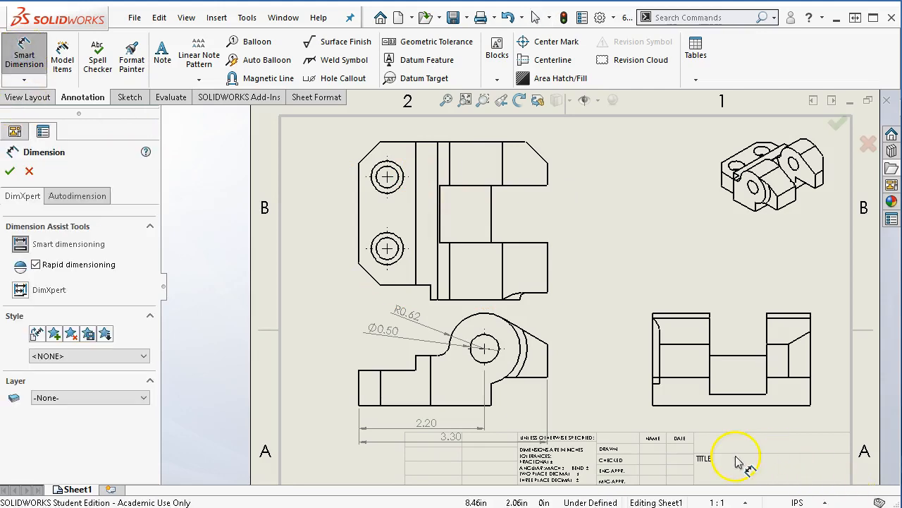
left_click(654, 362)
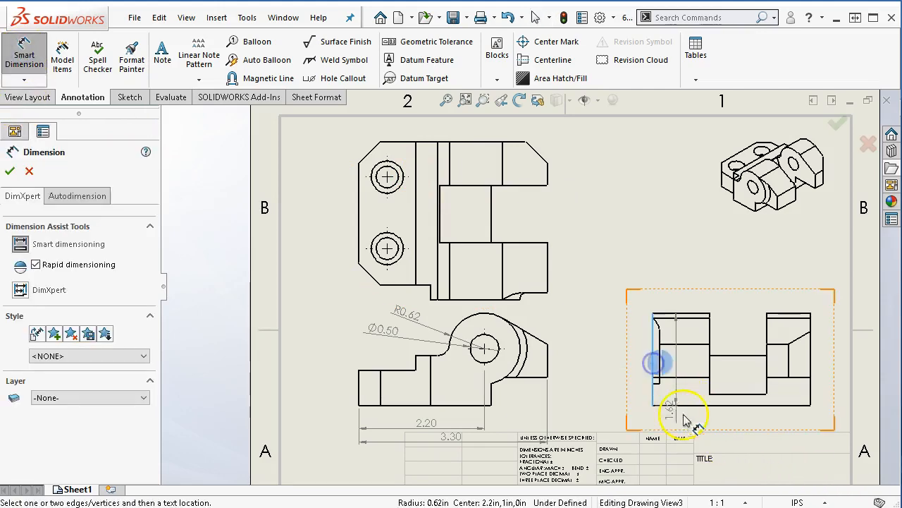
left_click(810, 380)
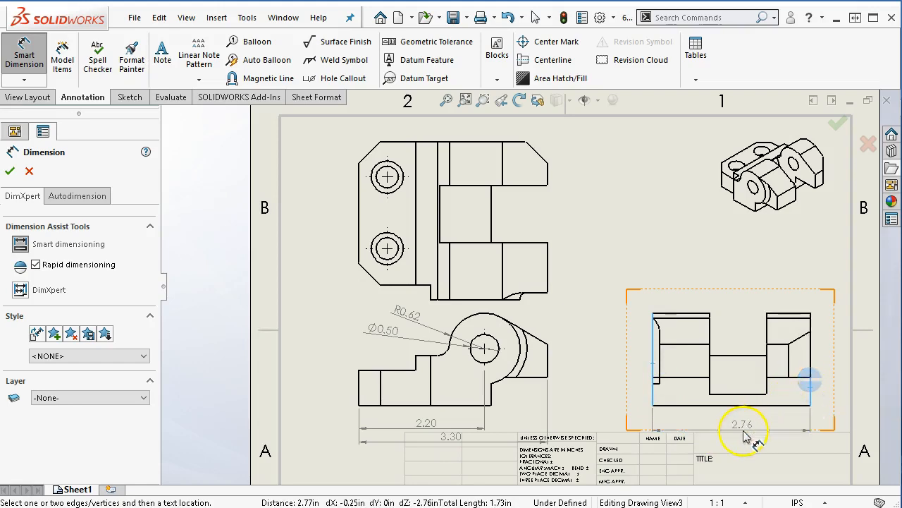
left_click(745, 436)
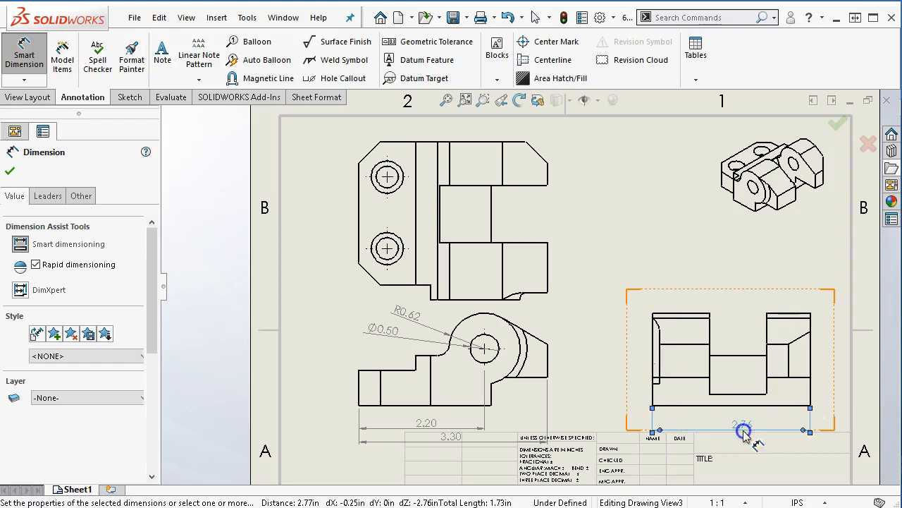
- Dimension the left lug's narrow edge recess and full width above the right side view, stacking the recess dimension nearest the view
left_click(655, 355)
left_click(660, 370)
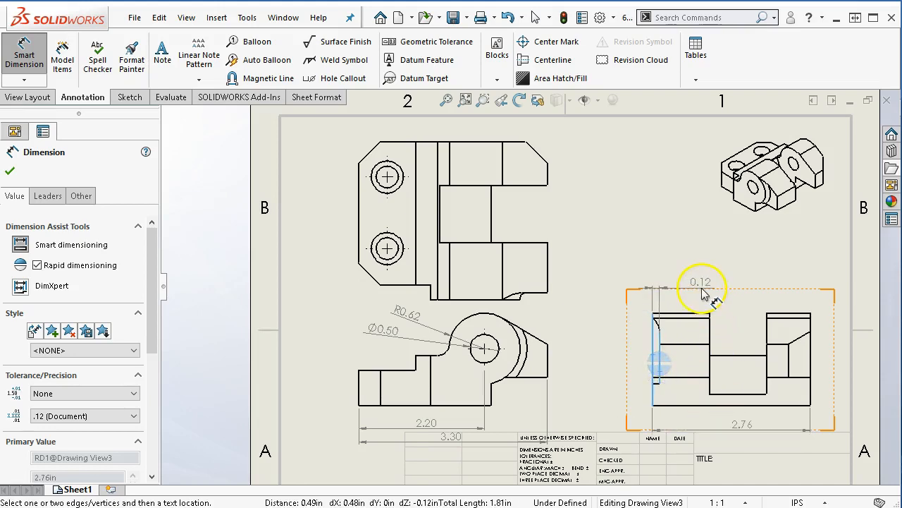
left_click(700, 286)
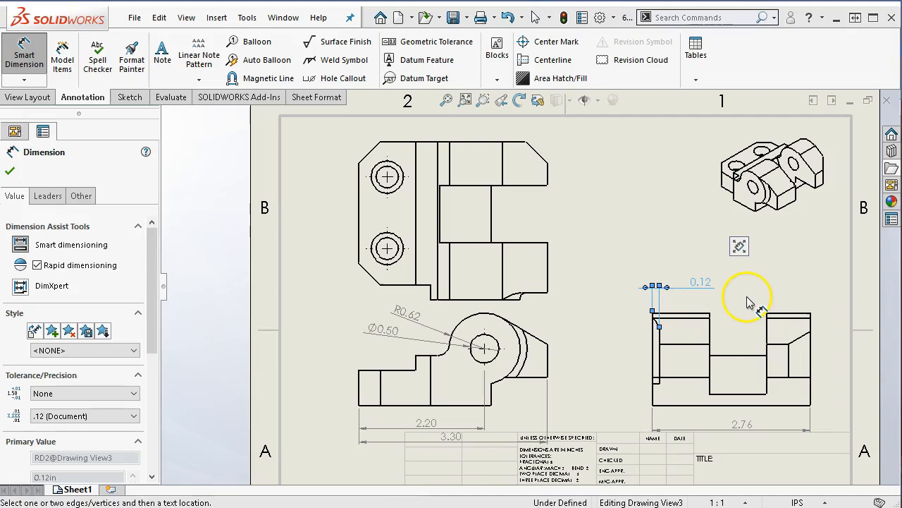
left_click(655, 360)
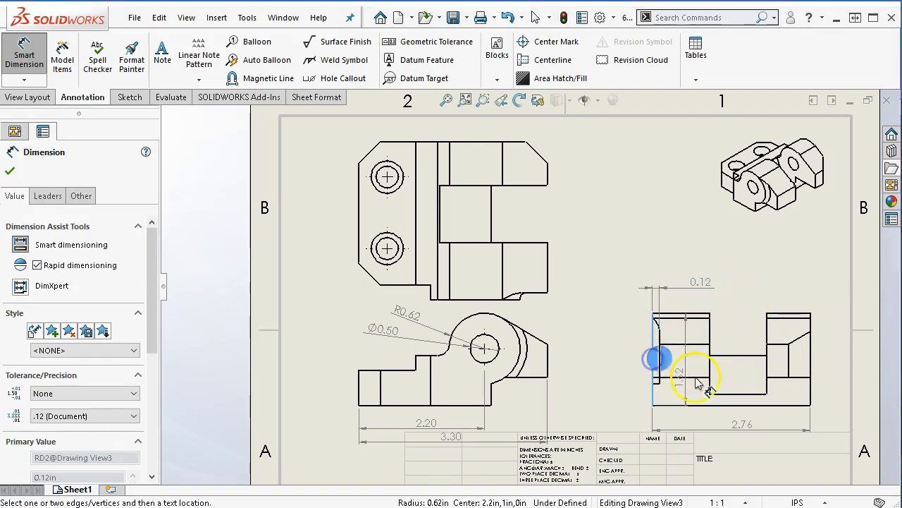
left_click(709, 360)
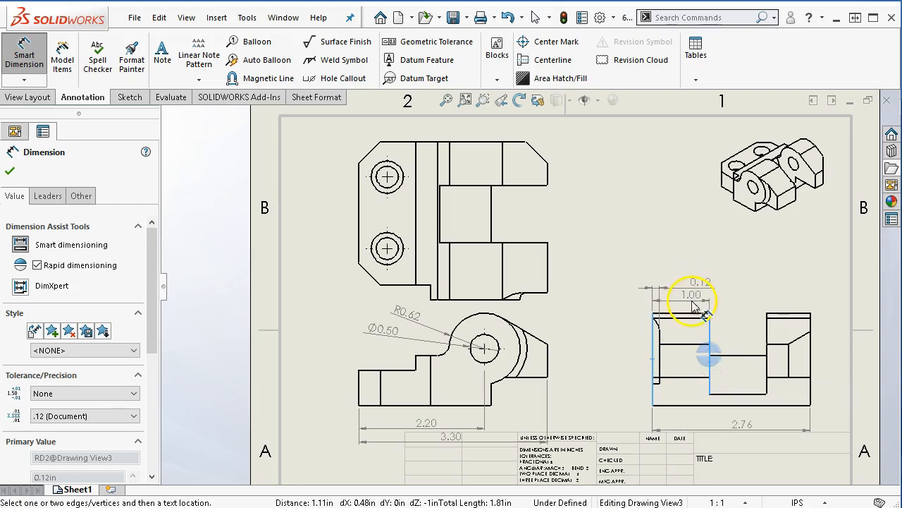
left_click(683, 260)
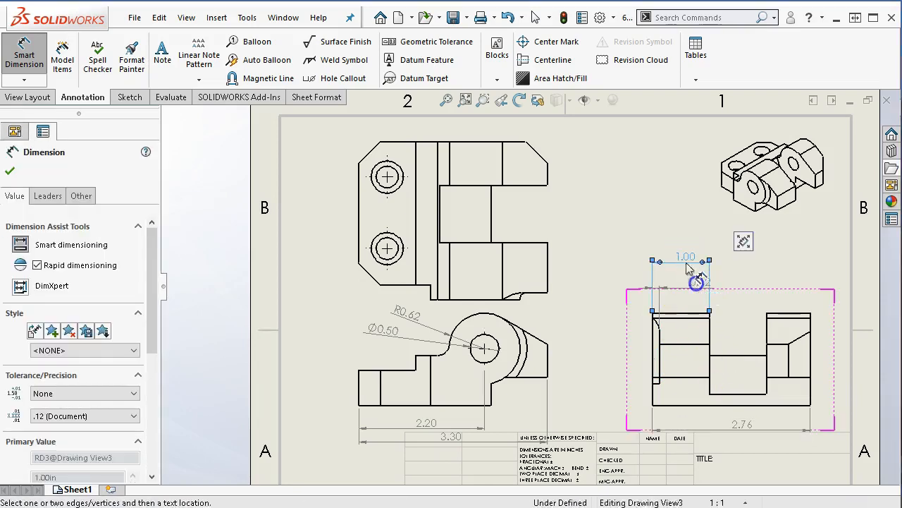
left_click_drag(682, 297, 682, 297)
left_click_drag(683, 259, 683, 279)
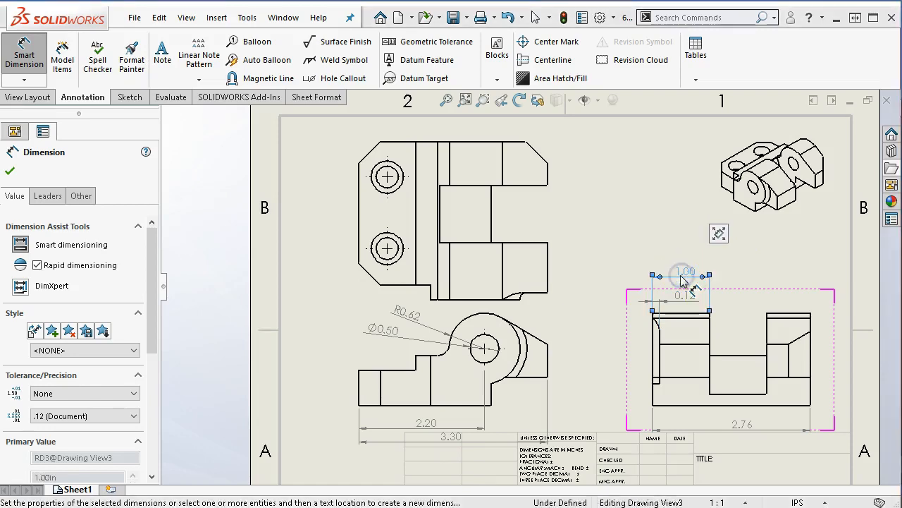
- Dimension the slot width between the lugs above the right side view and set its precision to .123
left_click(709, 330)
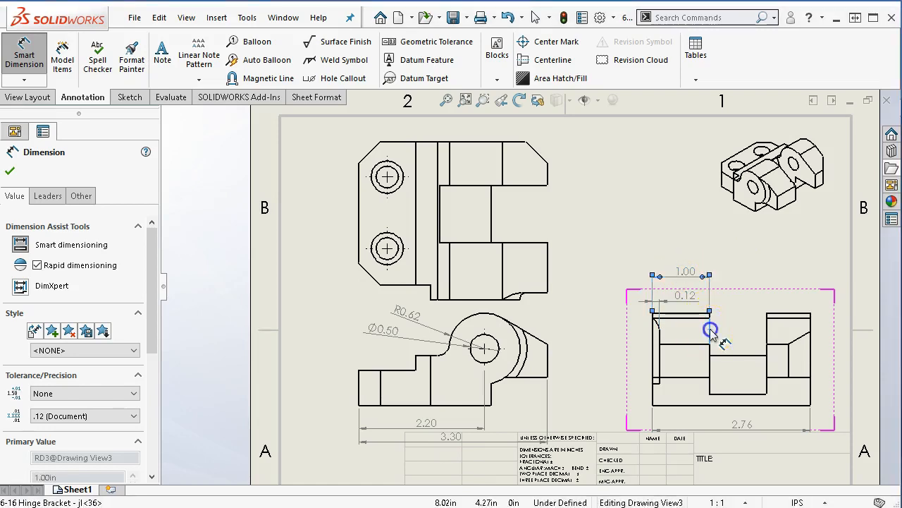
left_click(767, 339)
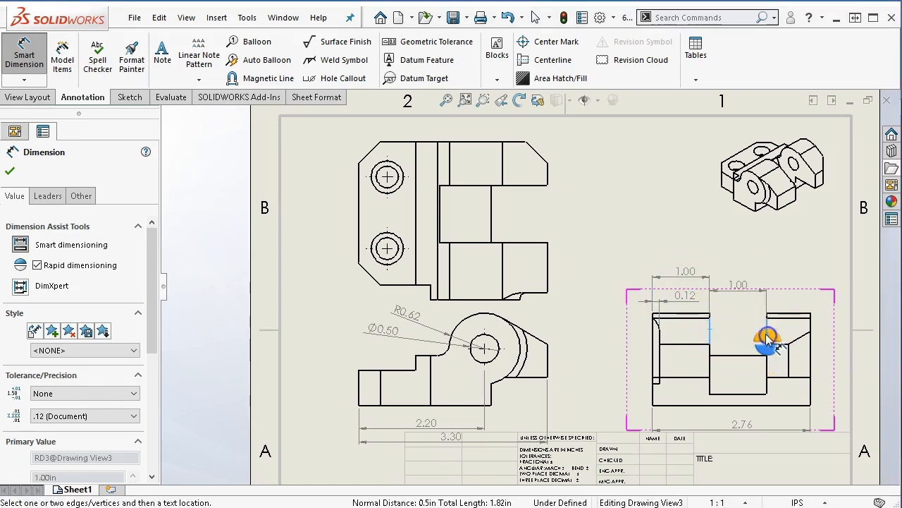
left_click(744, 279)
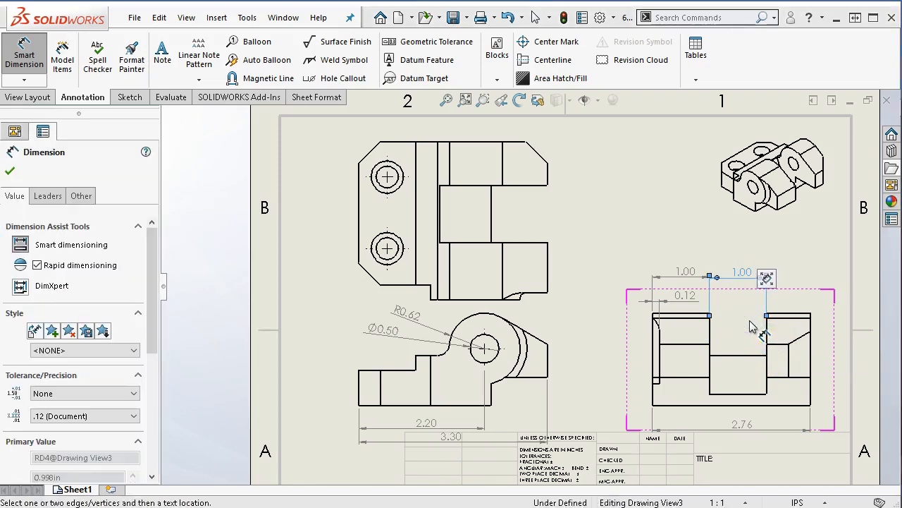
left_click(123, 416)
left_click(124, 416)
left_click(123, 416)
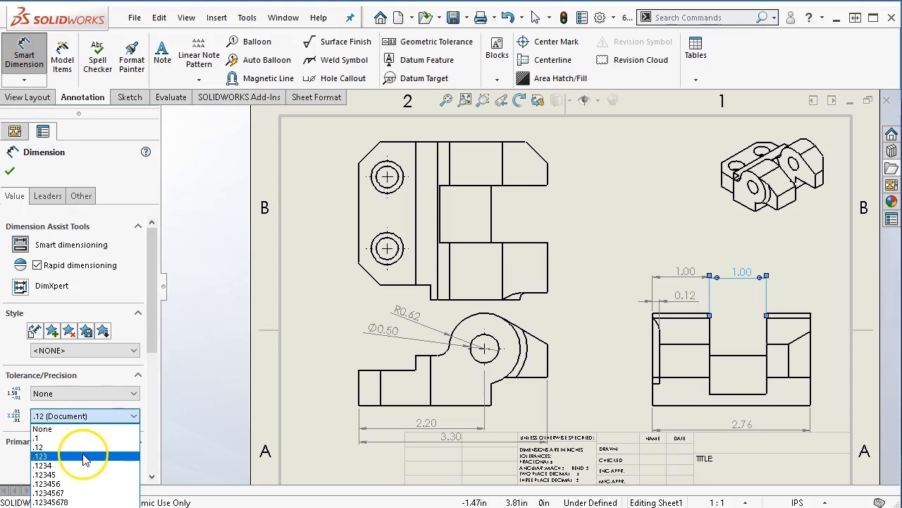
left_click(84, 458)
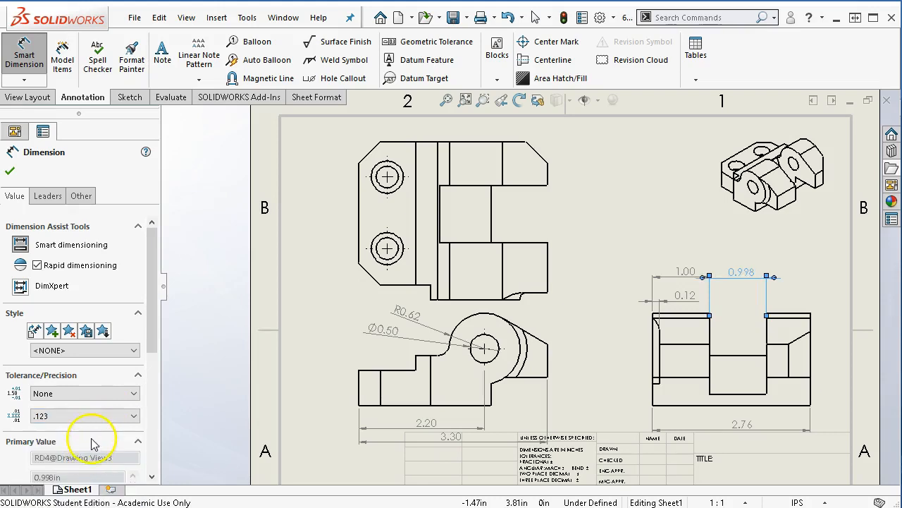
- Give the slot width dimension a Limit tolerance with an upper variation of 0.002 in
mouse_move(151, 321)
left_mouse_down()
mouse_move(151, 367)
mouse_move(149, 320)
left_mouse_up()
left_click(106, 393)
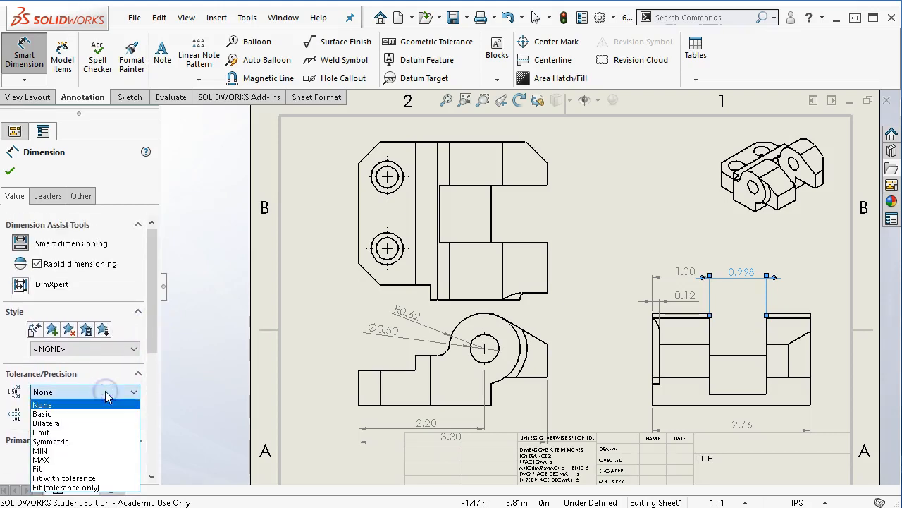
left_click(67, 431)
left_click(72, 415)
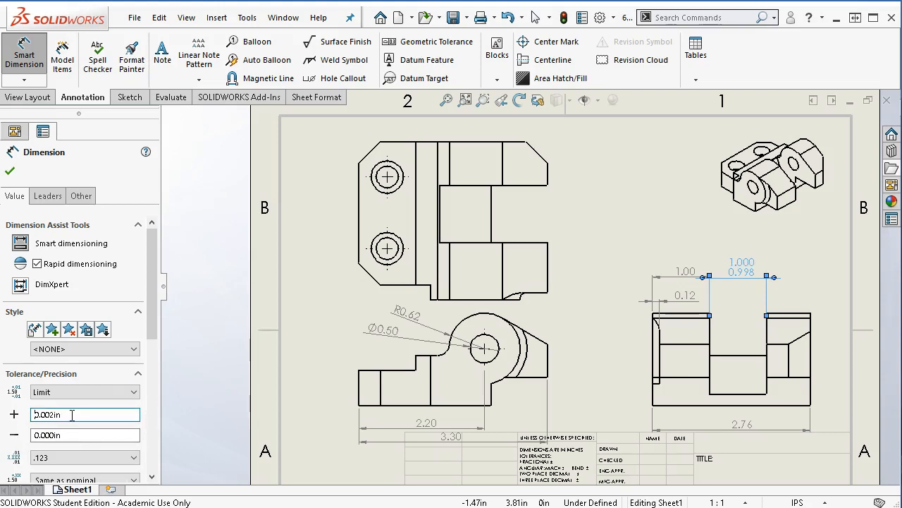
left_click(10, 171)
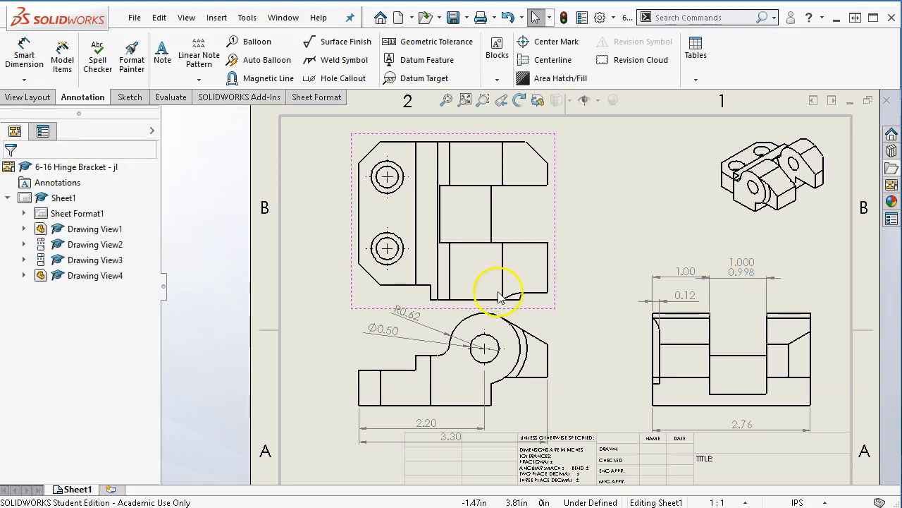
- Give the hinge hole's diameter a Limit tolerance of +0.003 in at .123 precision, and place its text level with the hole's centre
left_click(24, 55)
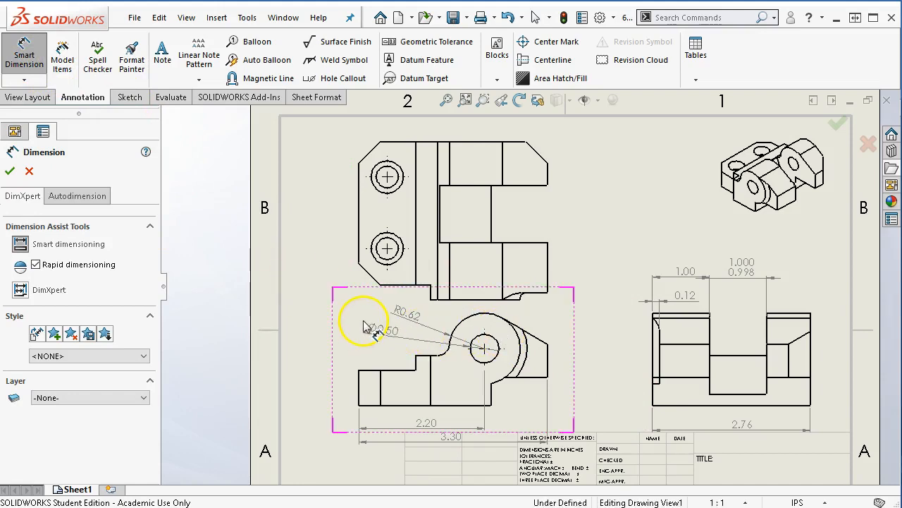
key("Escape")
left_click(383, 332)
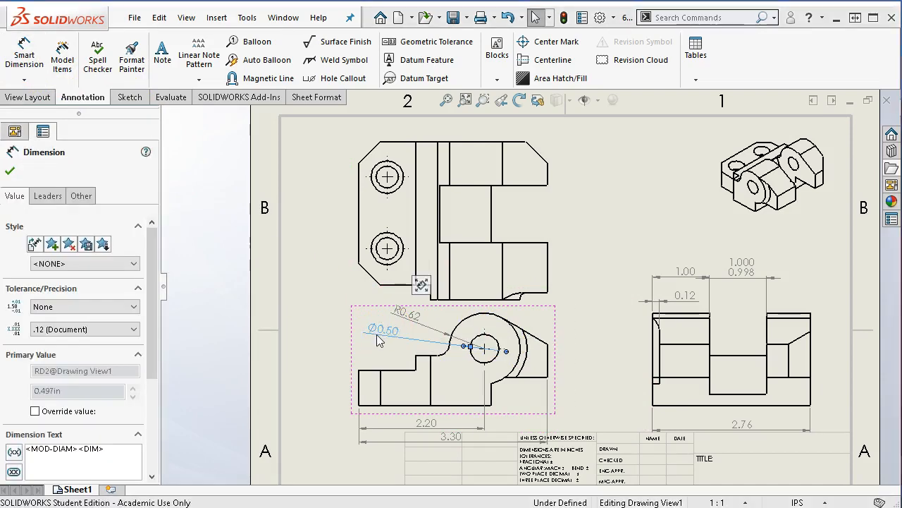
left_click(69, 307)
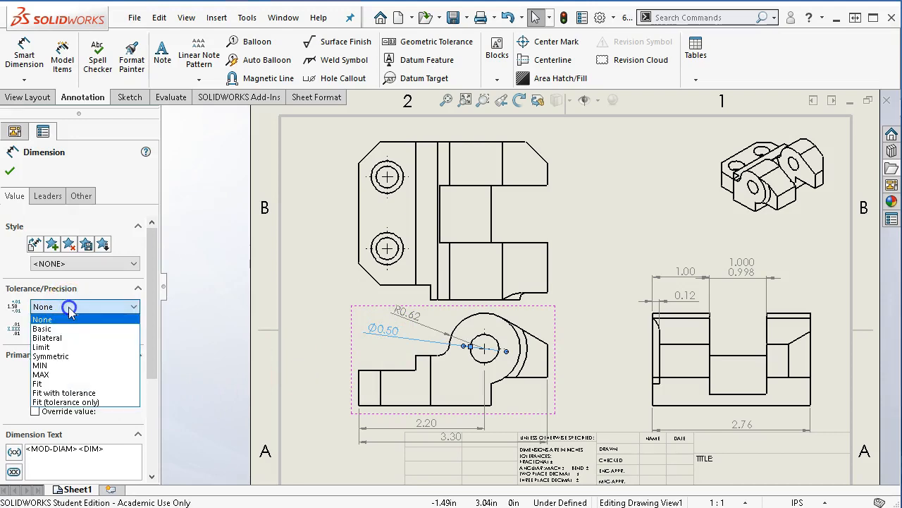
left_click(69, 347)
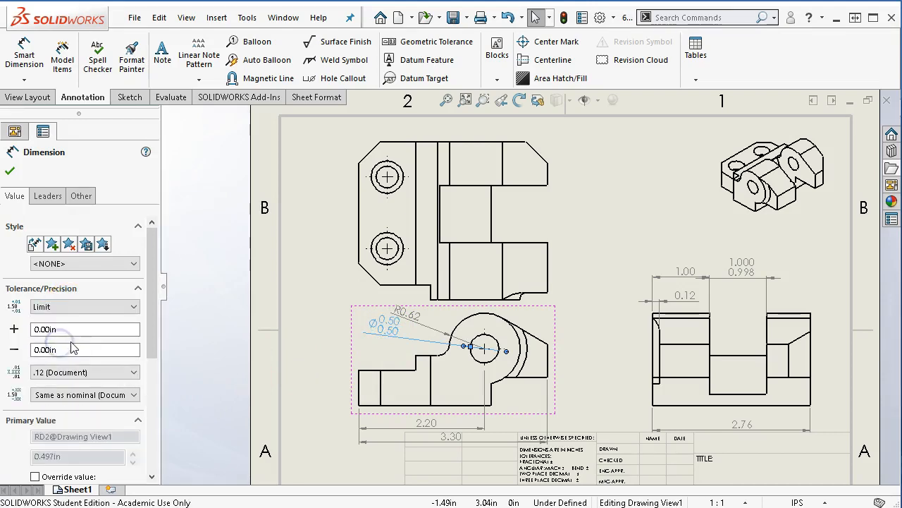
left_click(68, 336)
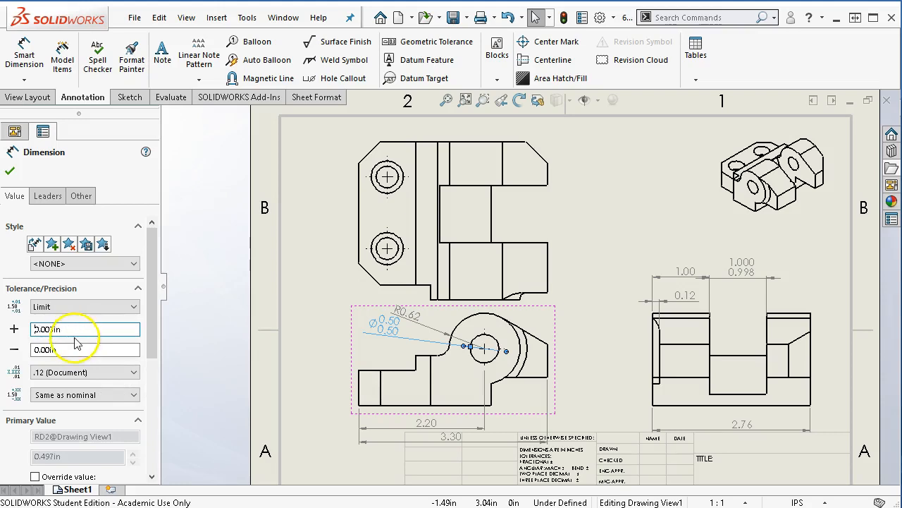
left_click(48, 373)
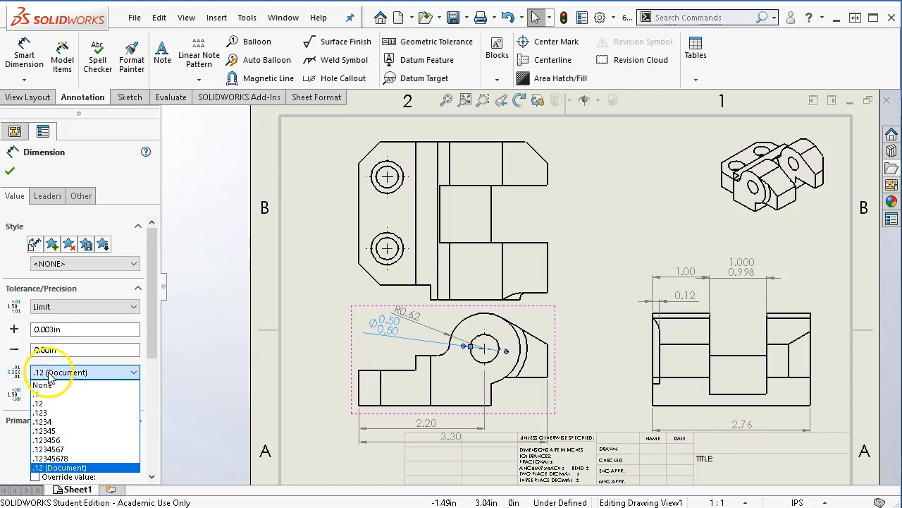
left_click(53, 416)
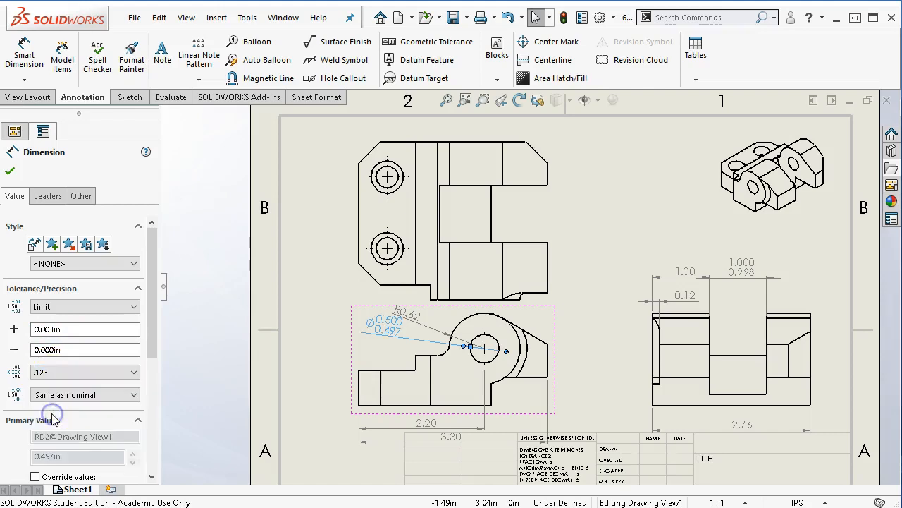
left_click(10, 170)
left_click_drag(329, 332, 396, 347)
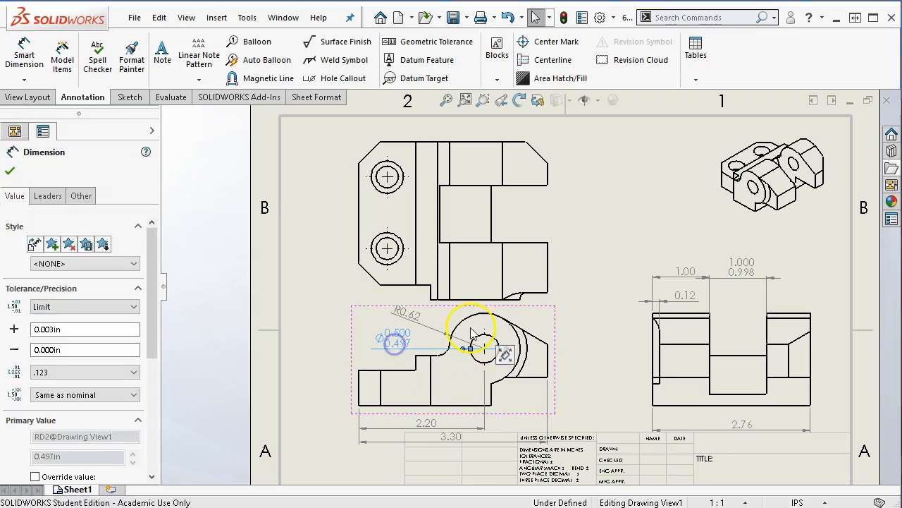
left_click(586, 317)
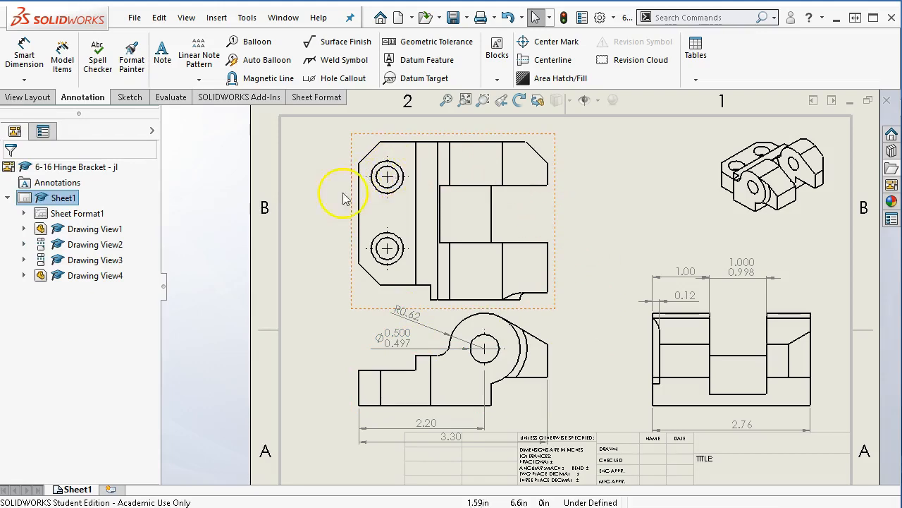
- Add a hole callout for the upper counterbored hole at the top view's left, and shift the front and top views right
left_click(338, 79)
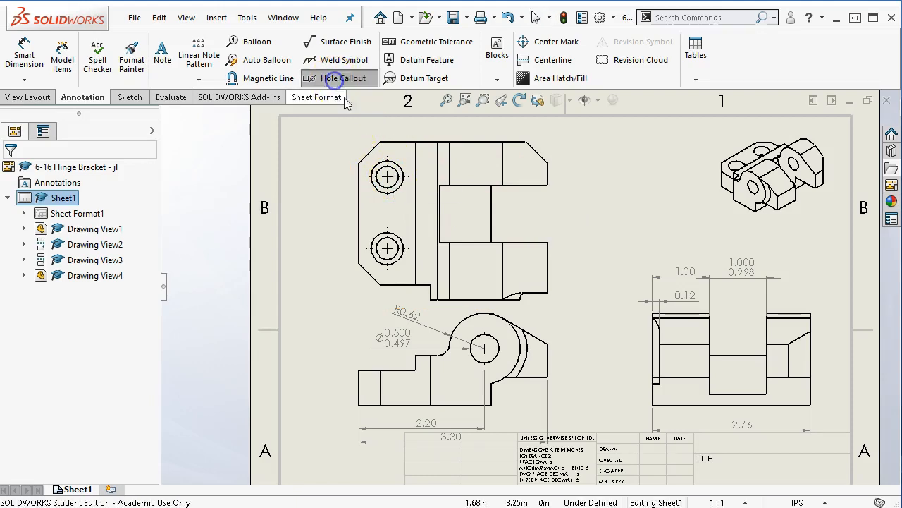
left_click(375, 185)
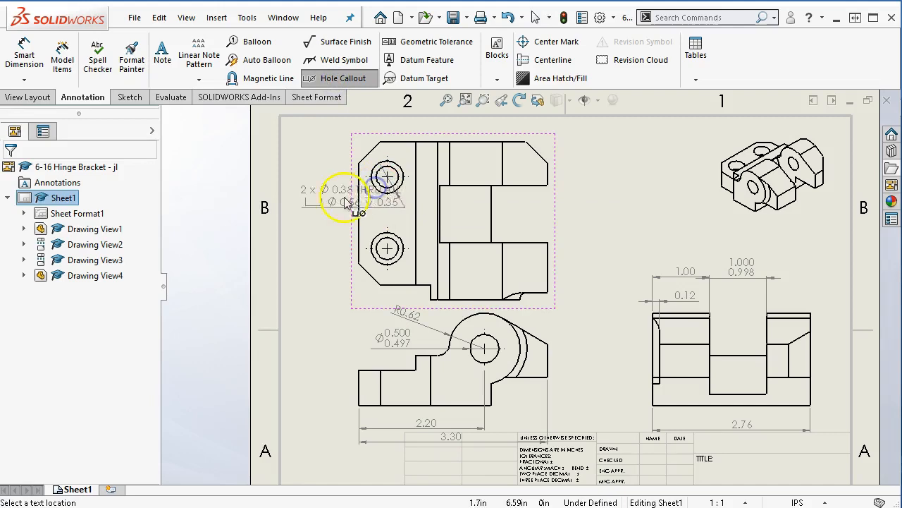
left_click(303, 197)
right_click(544, 225)
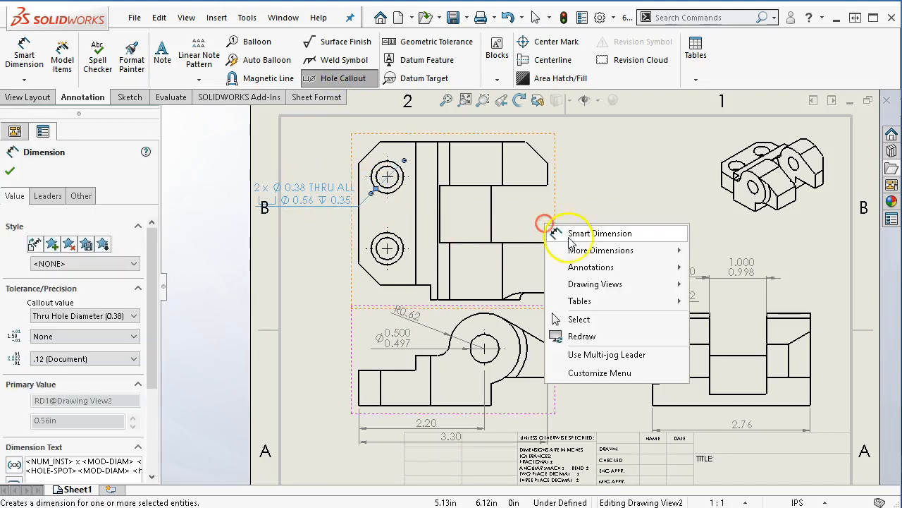
left_click(580, 319)
left_click_drag(557, 337, 582, 332)
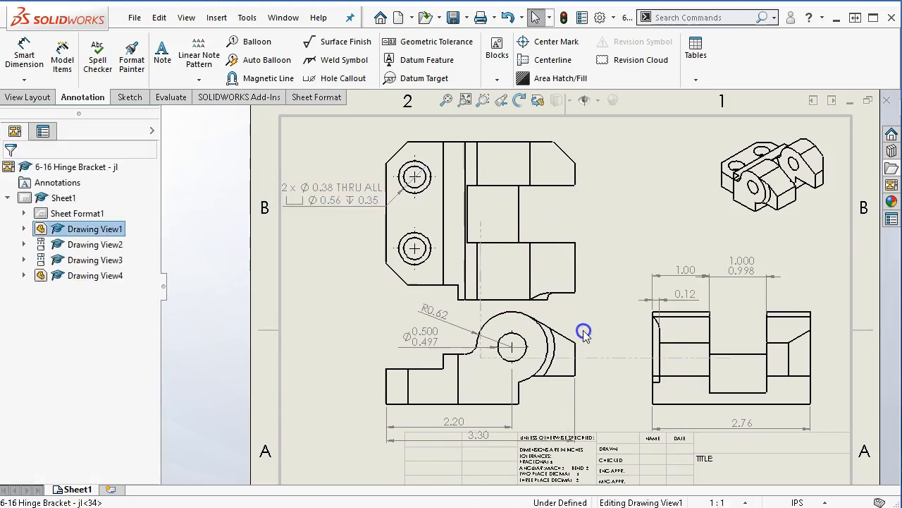
left_click(595, 203)
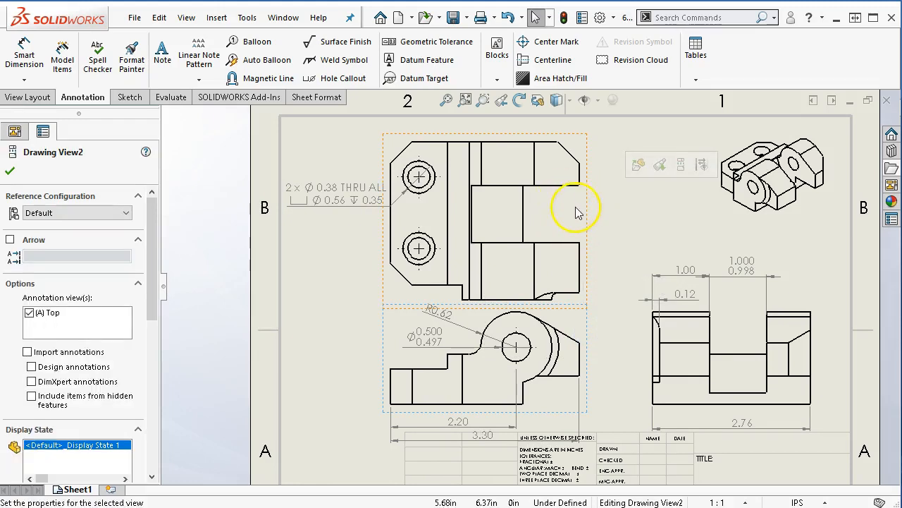
- Move the top view slightly up, away from the front view
left_click(231, 126)
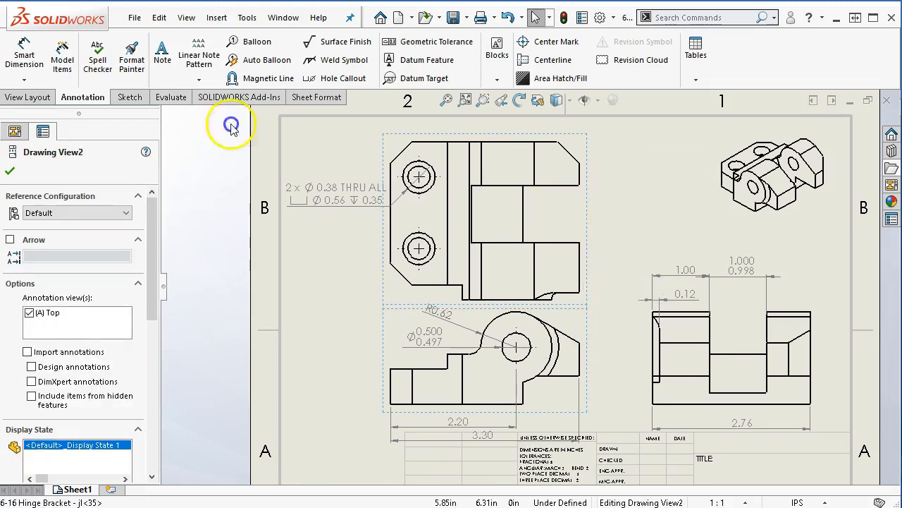
left_click(587, 203)
left_click(611, 223)
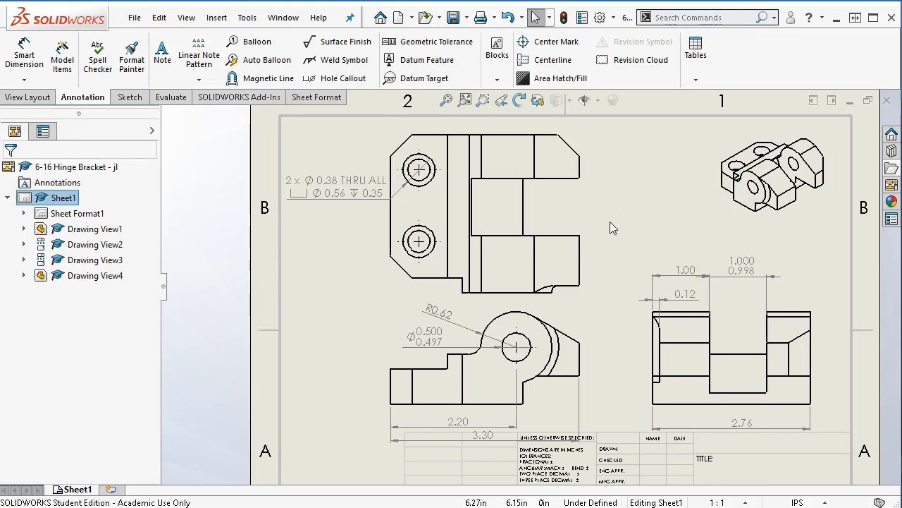
- Set the front view's display style to Hidden Lines Visible
left_click(571, 321)
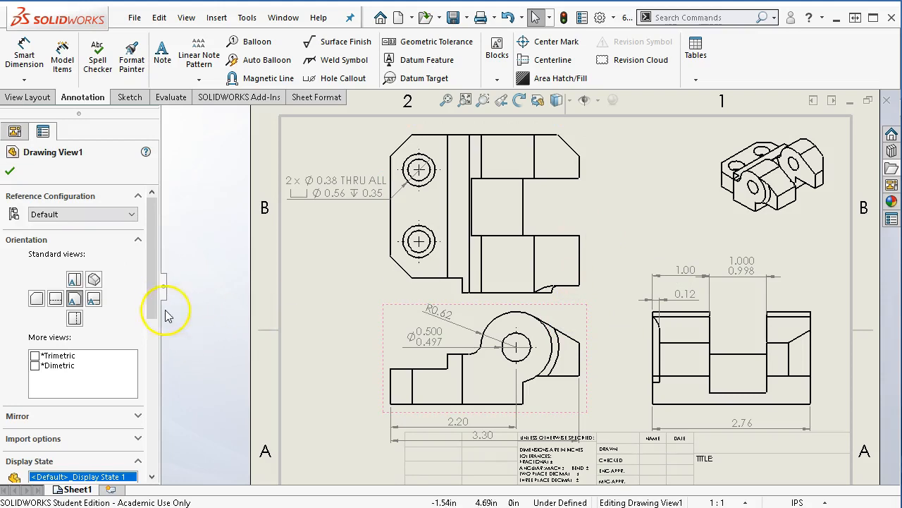
left_click_drag(157, 302, 157, 411)
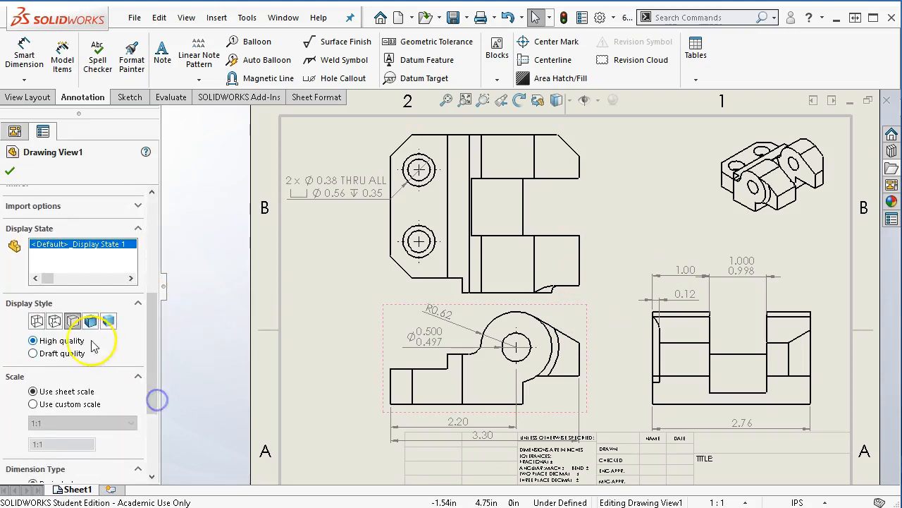
left_click(54, 322)
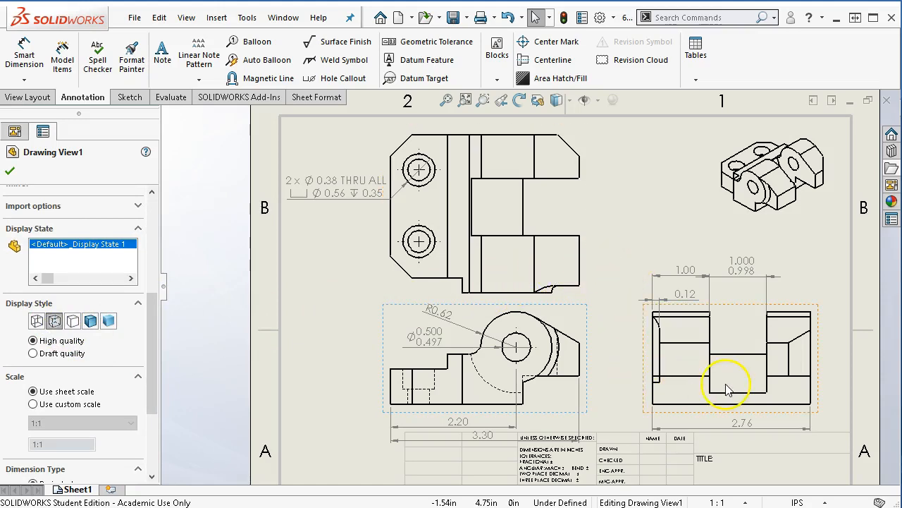
- Make the right side view and the top view use the parent view's display style
left_click(734, 337)
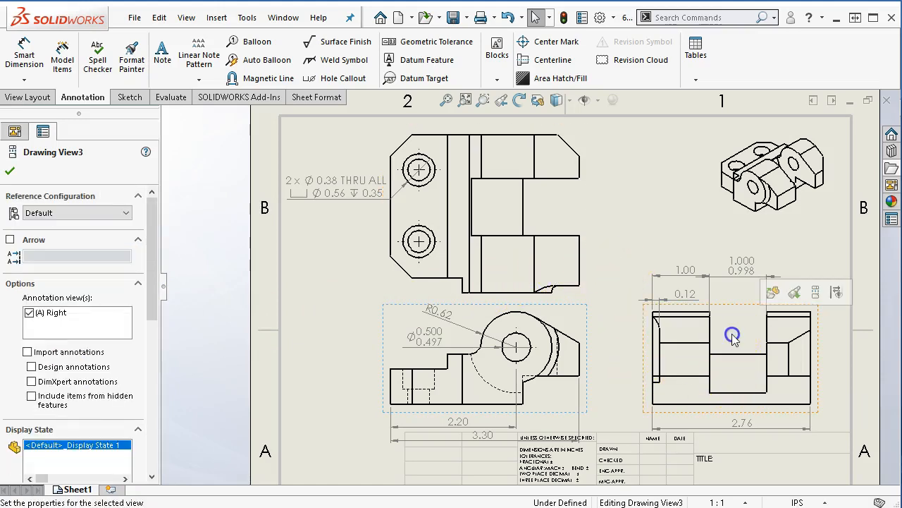
left_click_drag(149, 292, 148, 383)
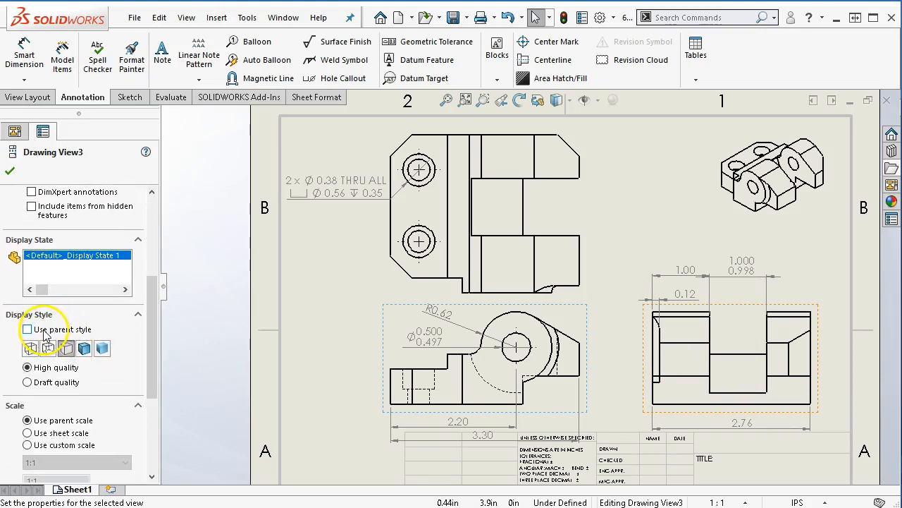
left_click(28, 330)
left_click(561, 206)
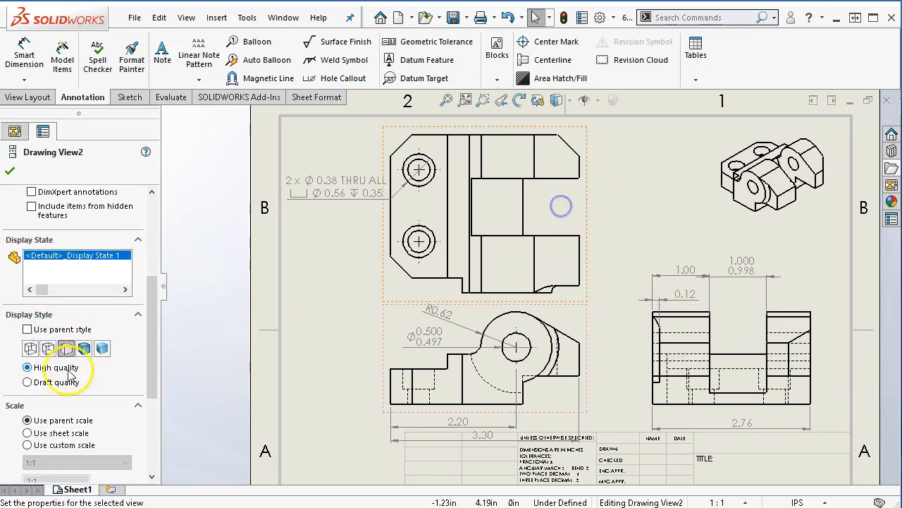
left_click(27, 329)
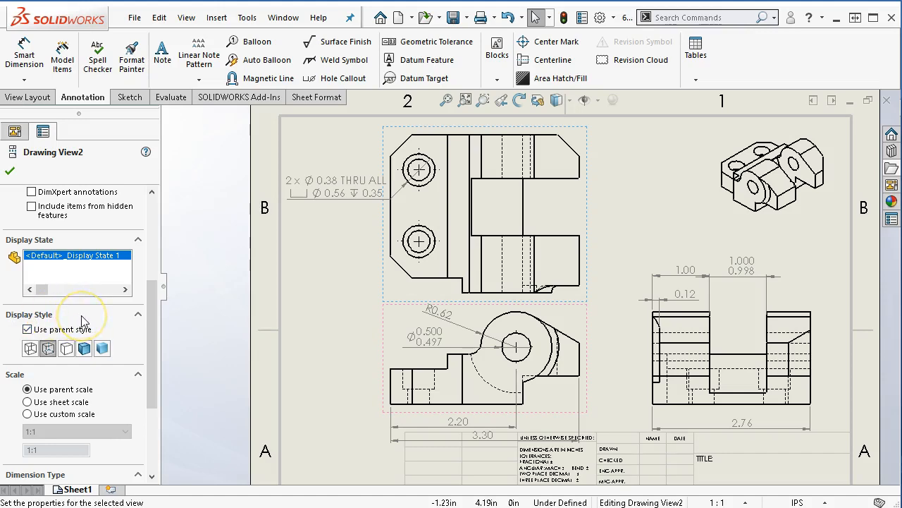
left_click(652, 215)
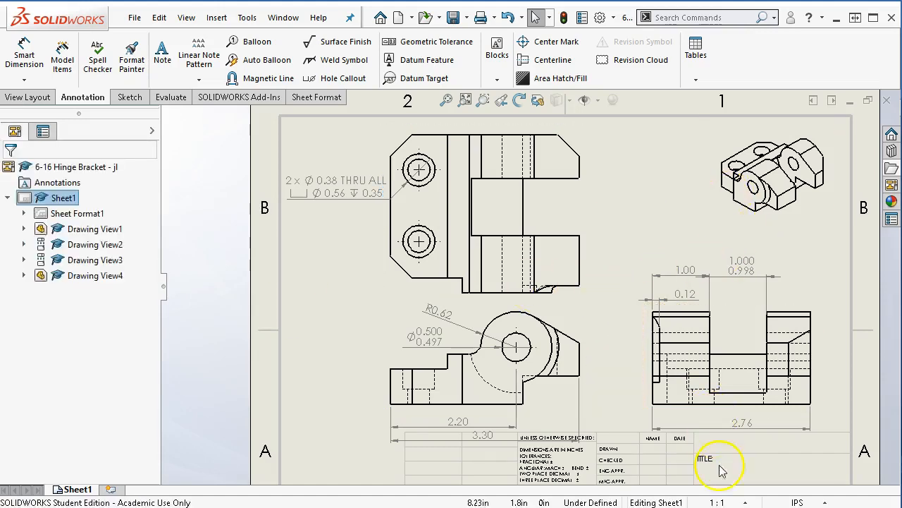
- Set the sheet scale to 1:2 and reposition the hole callout at the top view
left_click(745, 501)
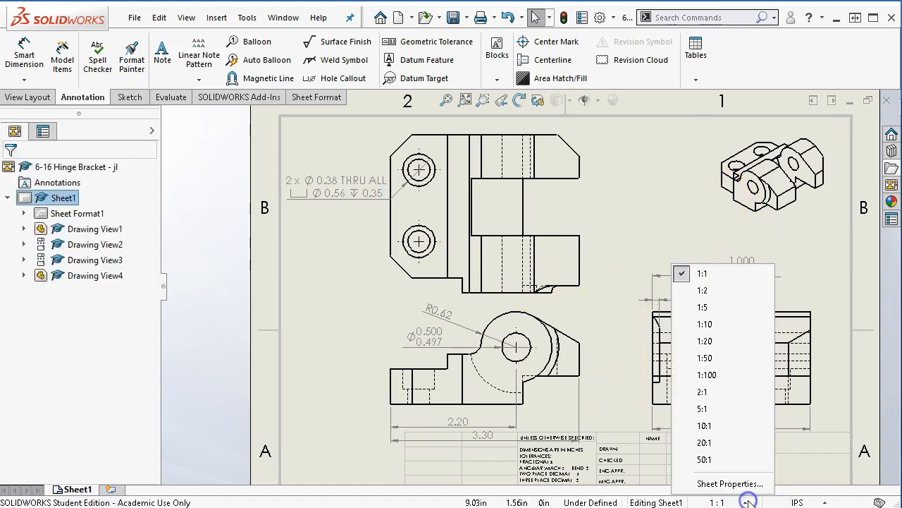
left_click(710, 290)
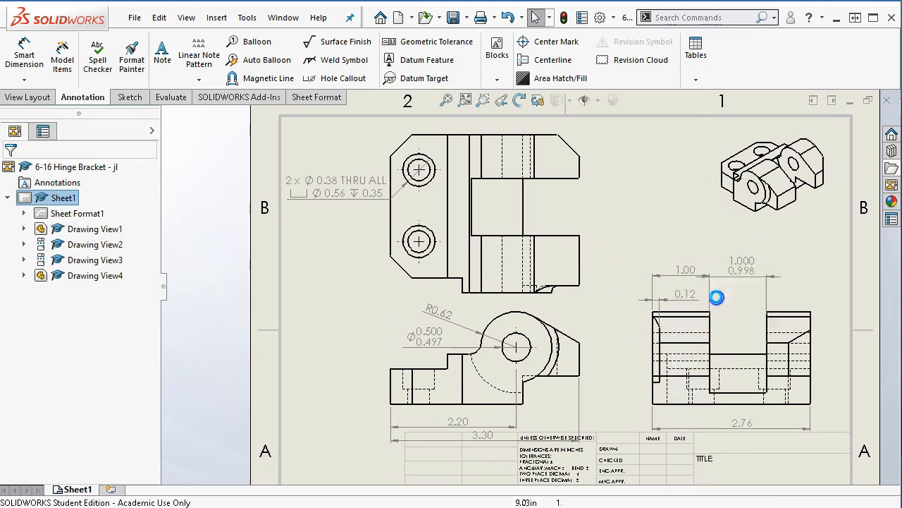
left_click(344, 164)
- Spread out the front view's dimensions, with the radius and hole diameter up and left of the arc and the two horizontal lengths spaced below
scroll(480, 338, "down", 5)
left_click(447, 303)
mouse_move(447, 303)
left_mouse_down()
mouse_move(439, 279)
mouse_move(454, 248)
left_mouse_up()
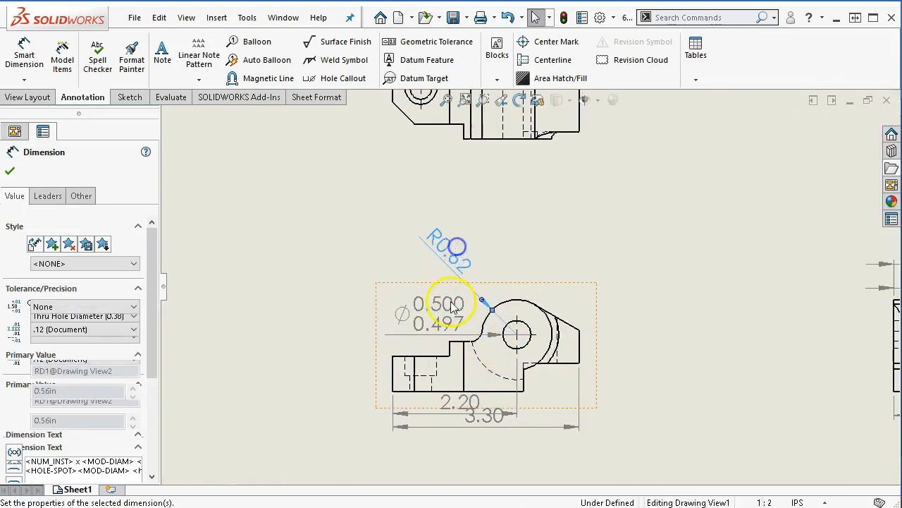
left_click_drag(399, 317, 392, 285)
left_click(672, 392)
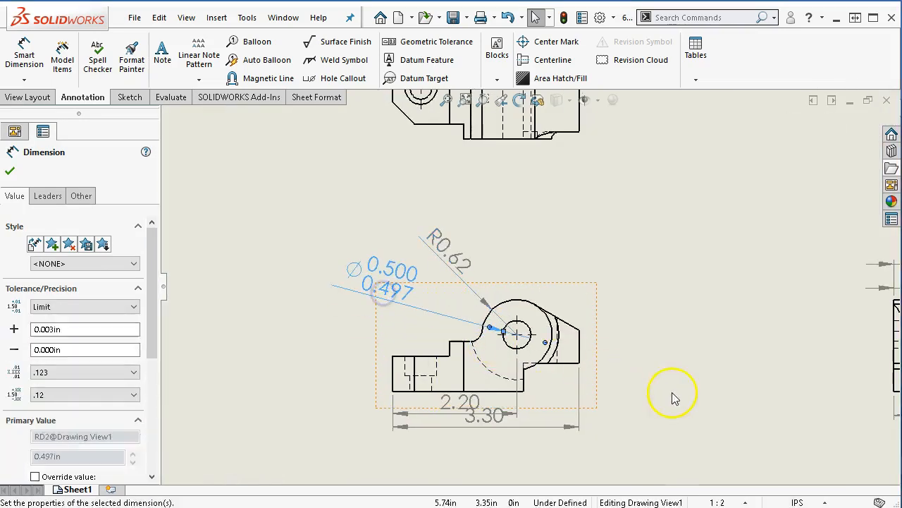
left_click_drag(522, 418, 479, 452)
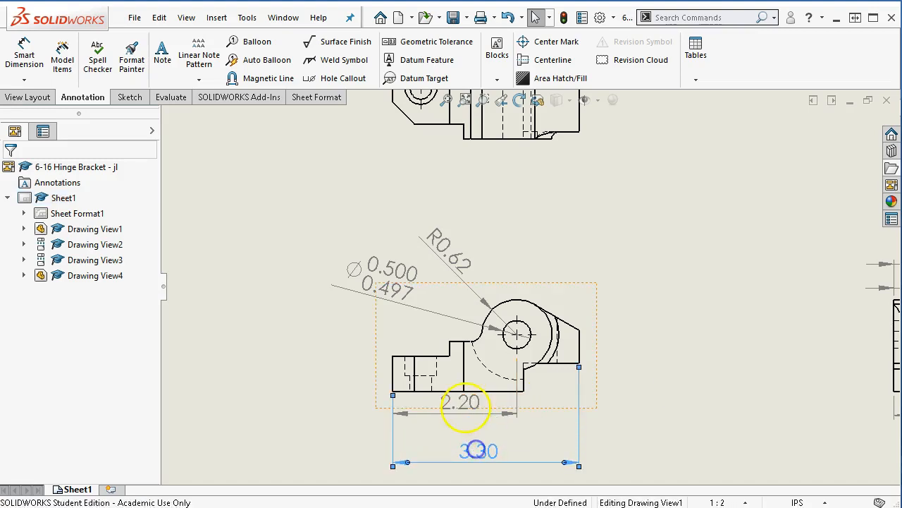
left_click_drag(465, 409, 455, 418)
left_click(671, 435)
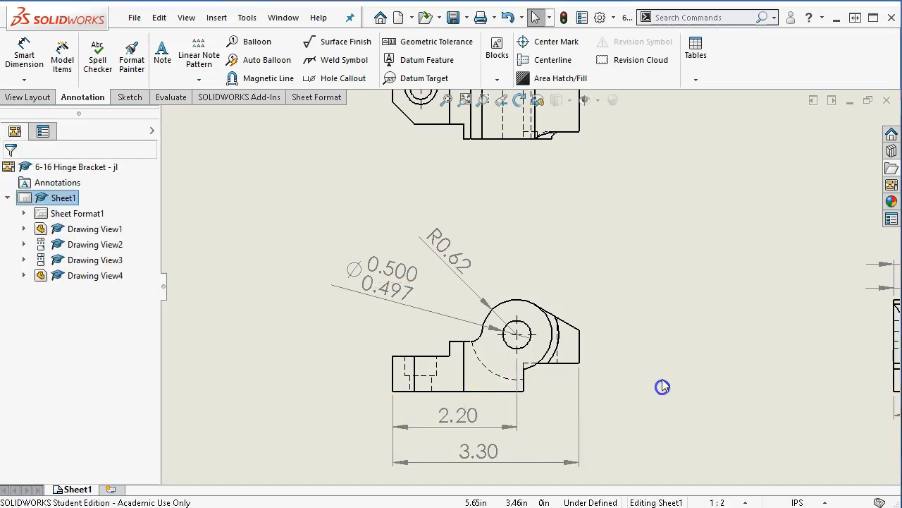
- Move the right side view's slot width text outside to the right and the lug and step width texts outside to the left
scroll(660, 385, "up", 2)
scroll(634, 353, "down", 1)
scroll(630, 241, "down", 2)
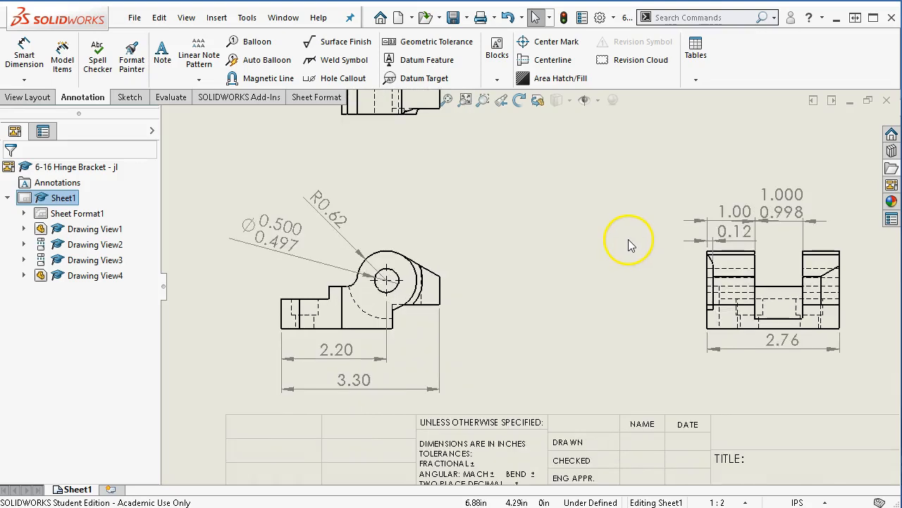
mouse_move(768, 205)
left_mouse_down()
mouse_move(731, 177)
mouse_move(855, 190)
mouse_move(834, 196)
left_mouse_up()
left_click_drag(714, 203, 660, 195)
left_click_drag(726, 233, 657, 229)
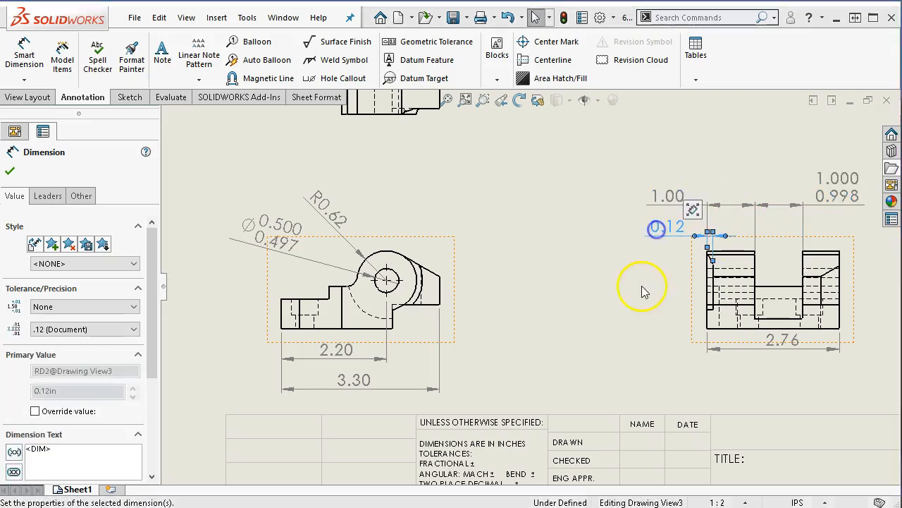
left_click(594, 274)
- Bring the front view's overall length dimension closer to the view and lower the right side view's overall width dimension
key("f")
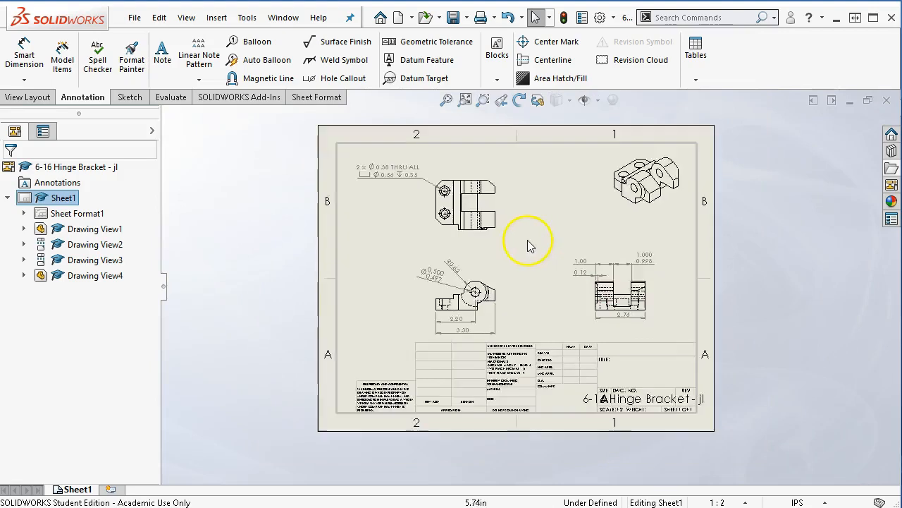
scroll(528, 241, "down", 4)
left_click_drag(471, 331, 473, 313)
left_click(560, 369)
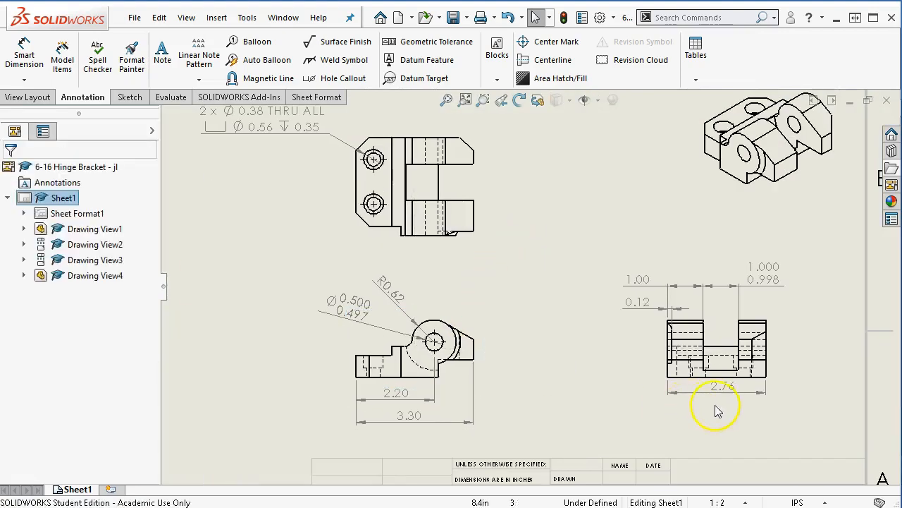
left_click_drag(719, 394, 709, 407)
left_click(609, 365)
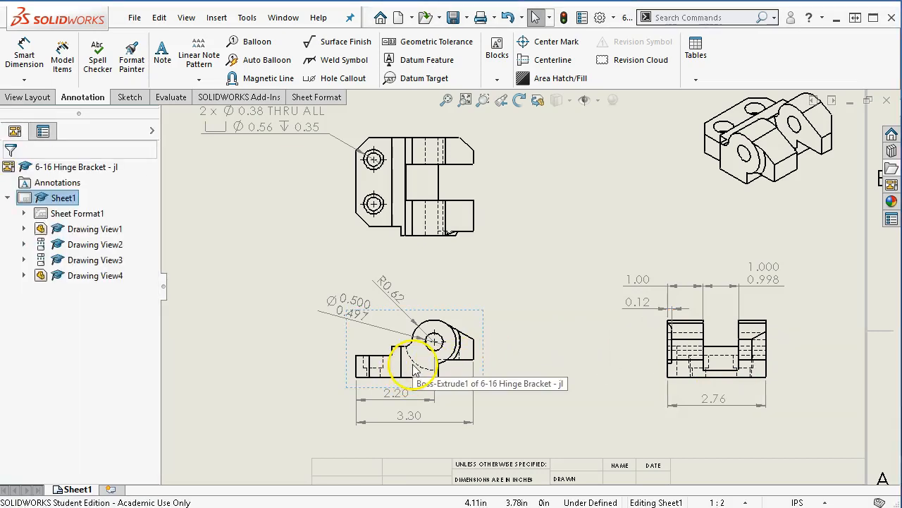
- Dimension the radius of the hidden arc in the front view, placing the text left of the view
left_click(24, 52)
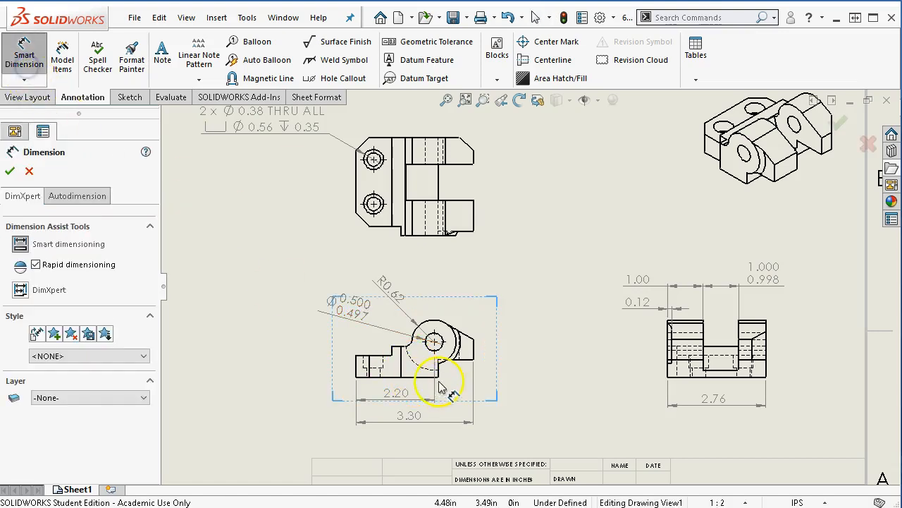
left_click(417, 361)
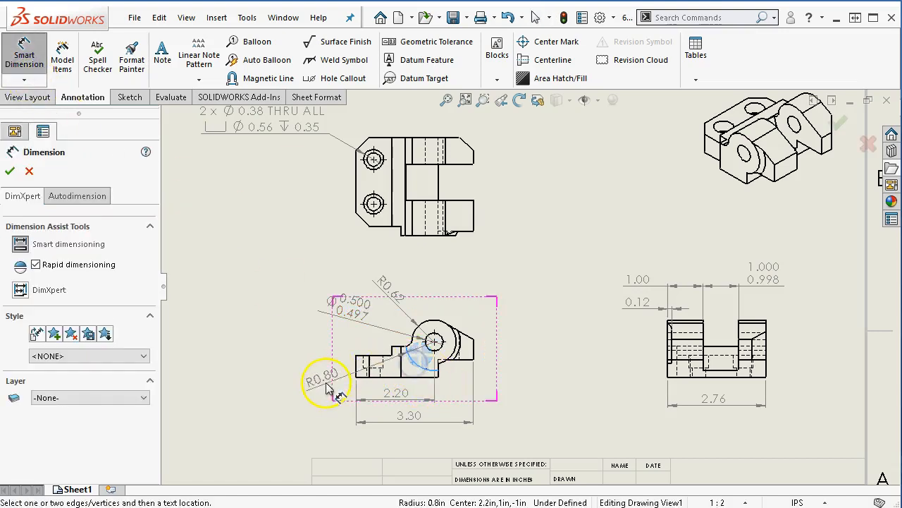
left_click(321, 393)
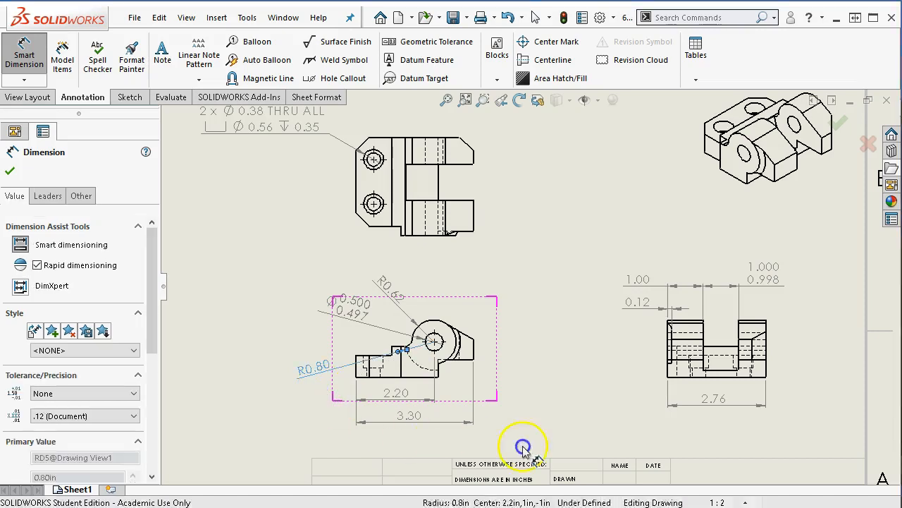
- Dimension the angle between the front view's sloping edge and its right vertical edge, placing the text up and right of the lug
scroll(518, 370, "down", 2)
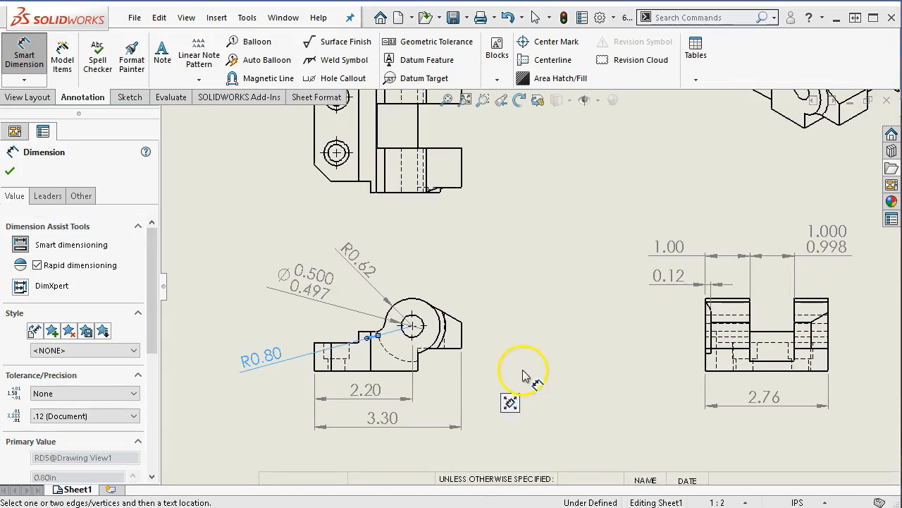
left_click(461, 332)
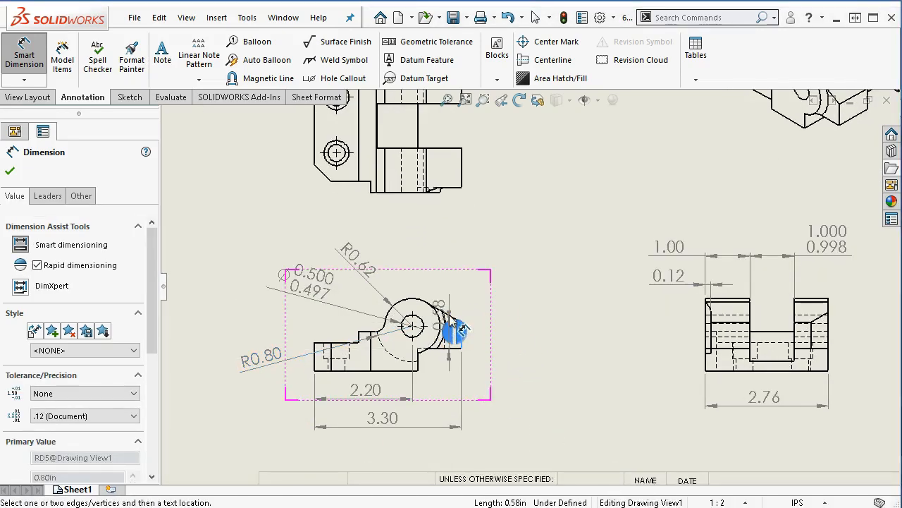
scroll(462, 330, "down", 2)
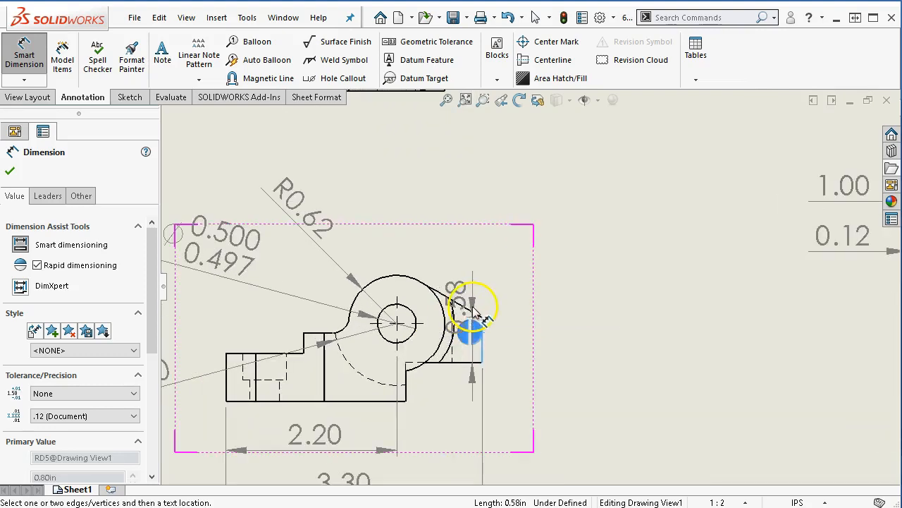
left_click(467, 315)
left_click(446, 247)
left_click_drag(448, 247, 505, 243)
left_click(541, 318)
- Dimension the vertical distance from the top view's upper edge to the upper counterbored hole, and move the hole callout up clear of it
scroll(583, 359, "up", 4)
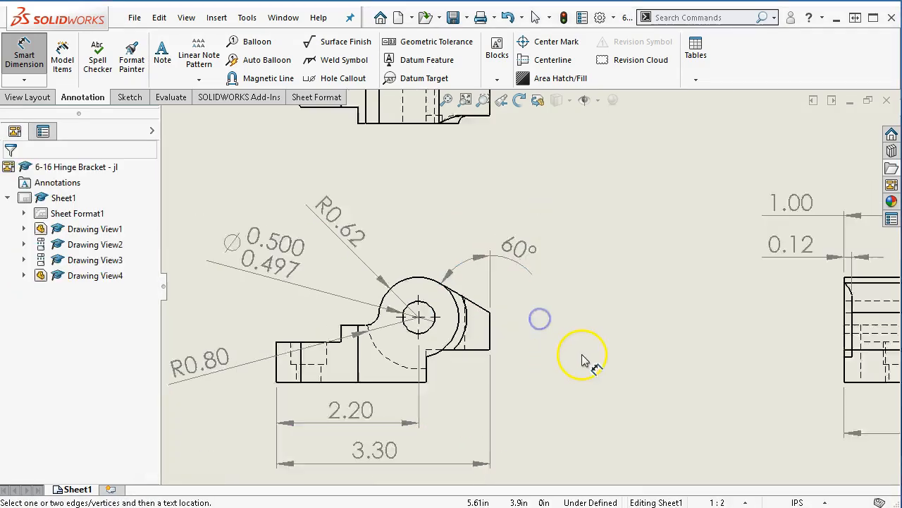
scroll(494, 246, "up", 3)
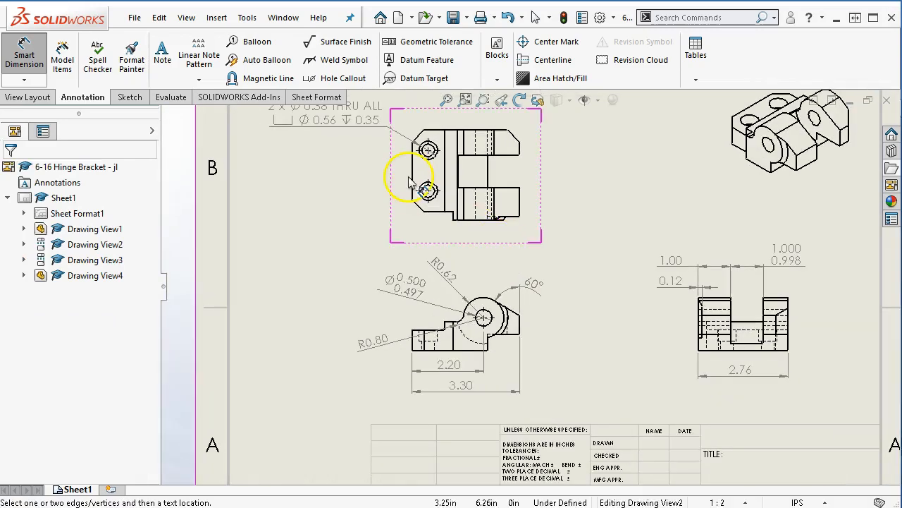
scroll(414, 185, "up", 2)
scroll(406, 191, "down", 4)
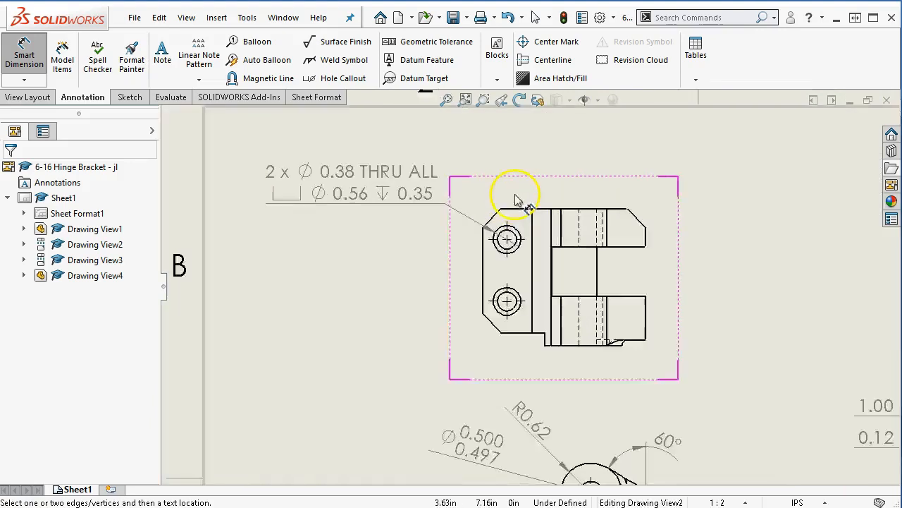
scroll(516, 201, "down", 2)
left_click(516, 230)
left_click(485, 276)
left_click(413, 260)
left_click_drag(331, 211, 347, 150)
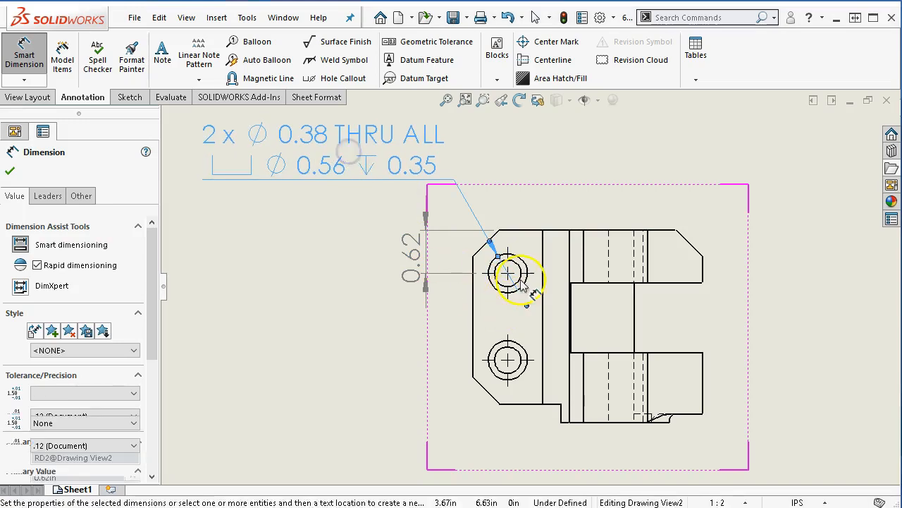
- Dimension the vertical distance from the top view's upper edge to the lower counterbored hole, outside the upper hole's location dimension
left_click(526, 230)
left_click(503, 352)
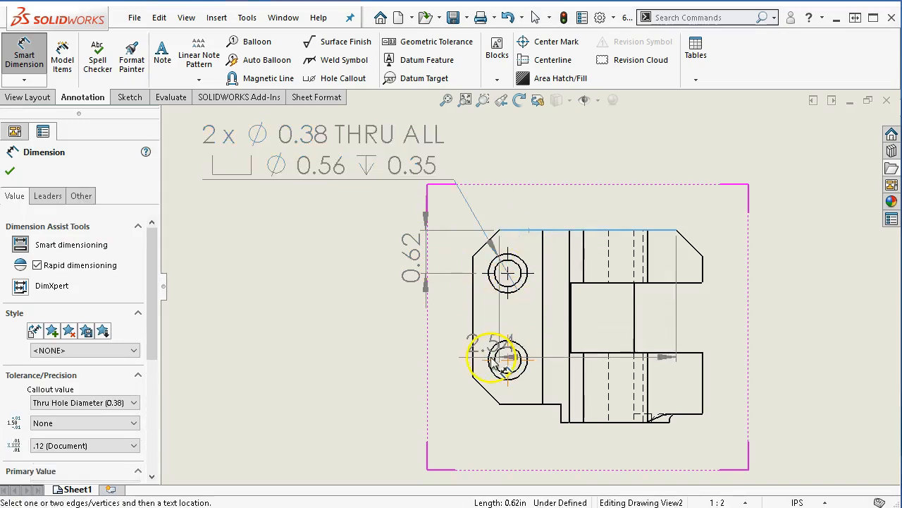
left_click(489, 359)
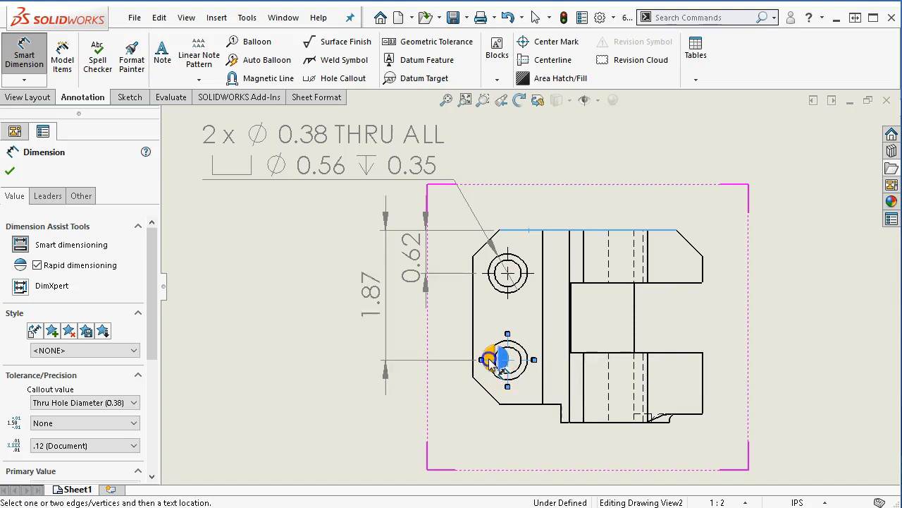
left_click(370, 302)
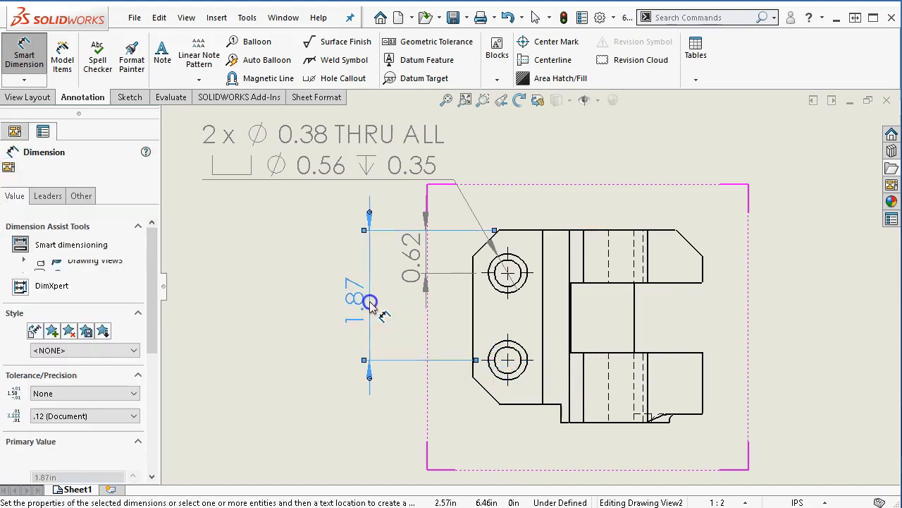
- Dimension the horizontal distance from the top view's left edge to the lower counterbored hole, placing the text below and left of the view
left_click(471, 342)
left_click(473, 345)
left_click(489, 365)
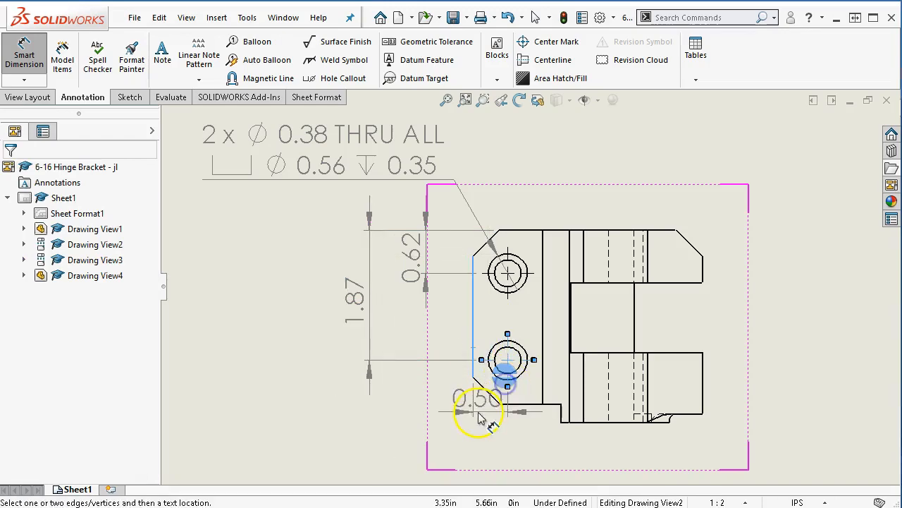
key("z")
left_click(446, 407)
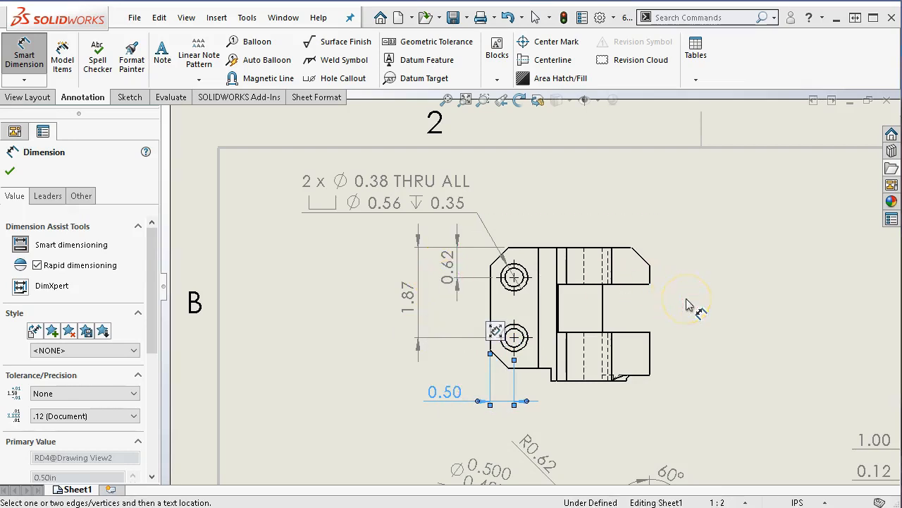
right_click(682, 269)
left_click(706, 328)
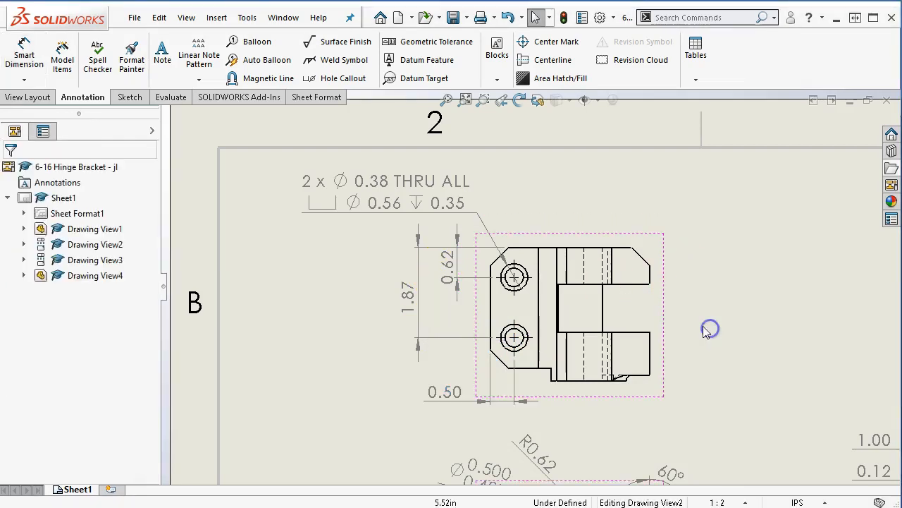
- Move the two vertical hole location dimensions closer to the top view, keeping them spaced apart
left_click(452, 270)
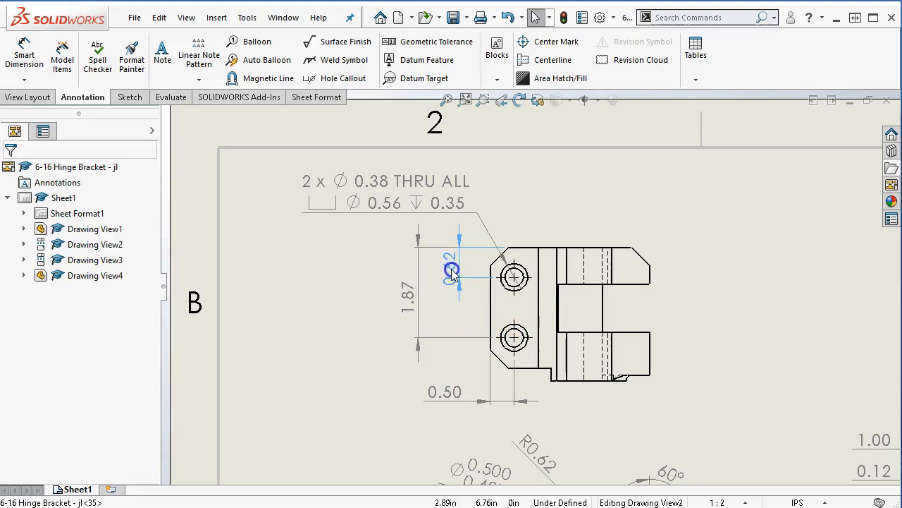
left_click_drag(408, 298, 415, 293)
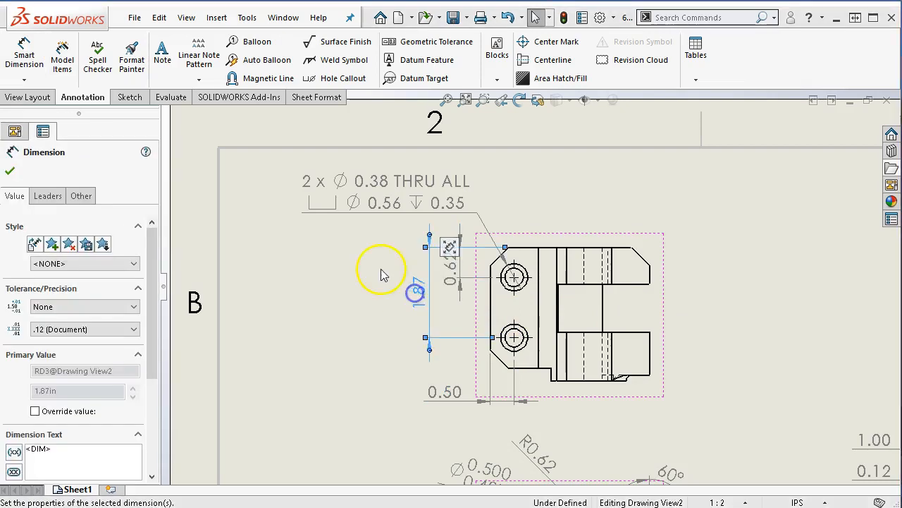
left_click(380, 273)
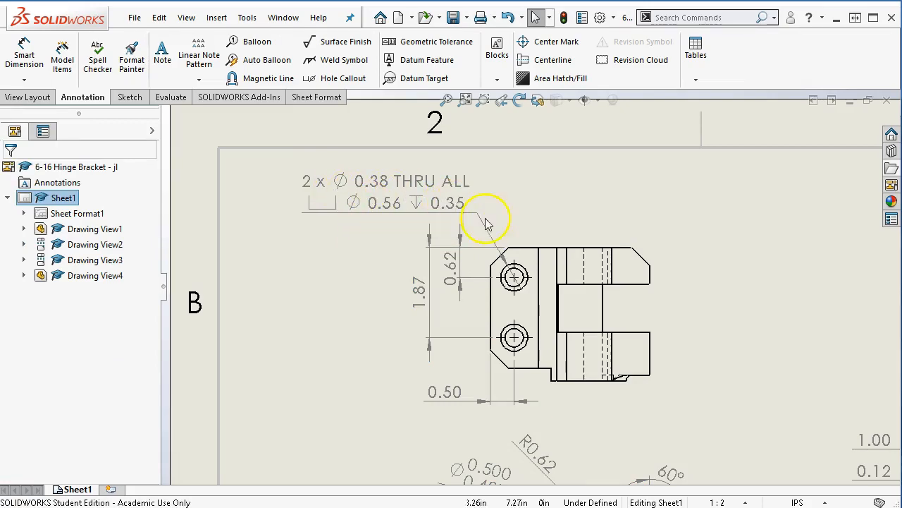
left_click(711, 349)
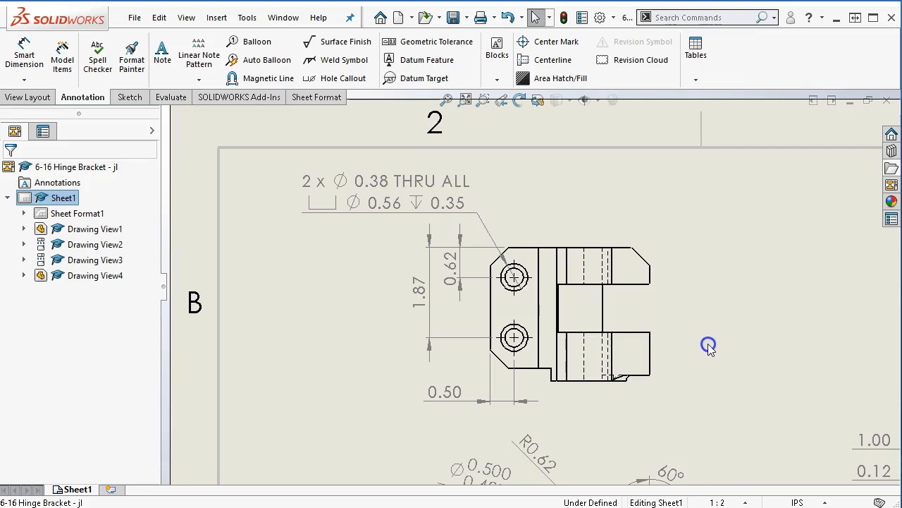
- Save the drawing as 6-16 Hinge Bracket - jl.SLDDRW in the Assign4 folder
key("z")
key("z")
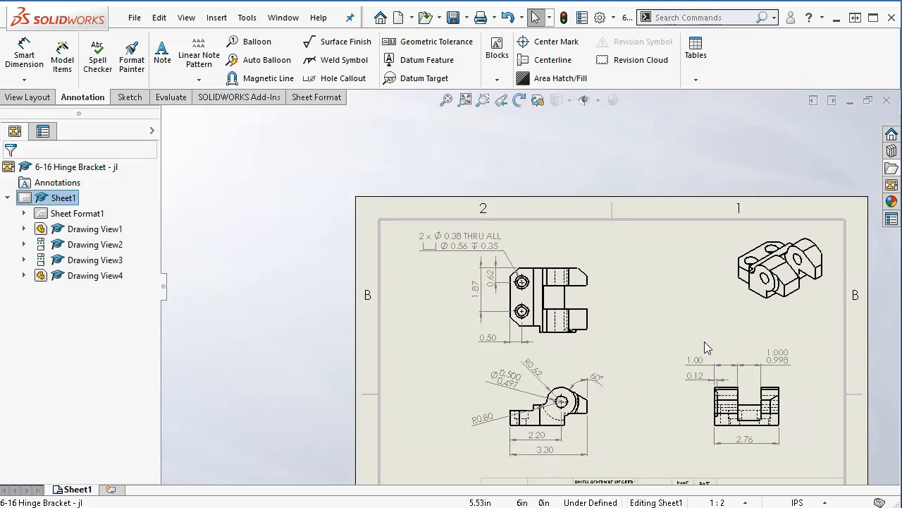
left_click(446, 100)
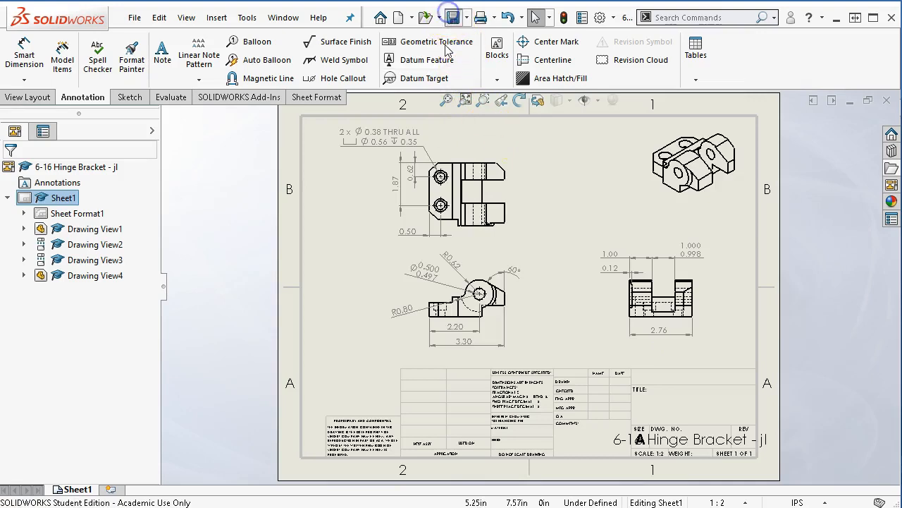
left_click(454, 17)
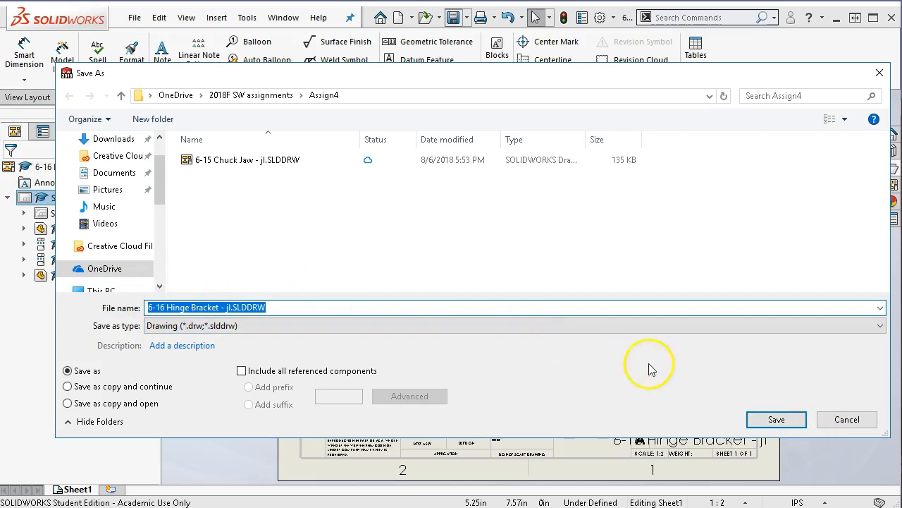
left_click(765, 419)
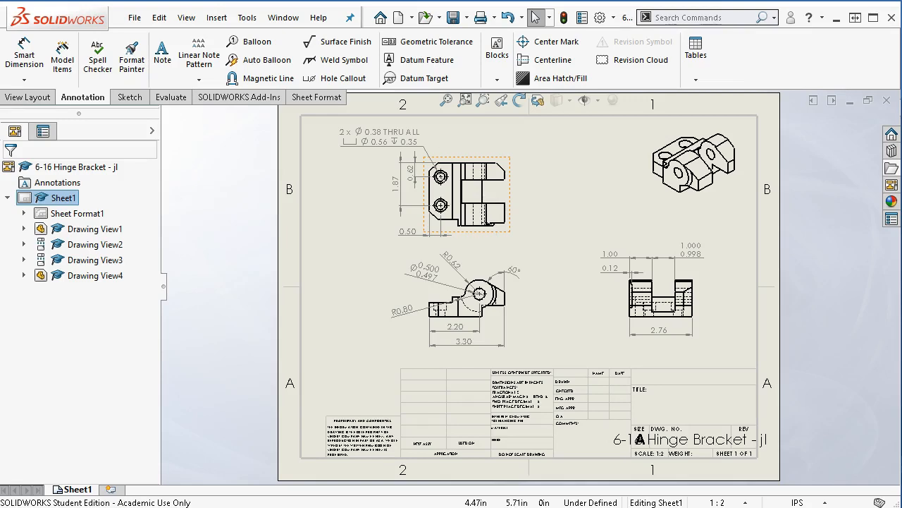
- Switch from the drawing to the open part 6-16 Hinge Bracket - jl.SLDPRT
left_click(284, 18)
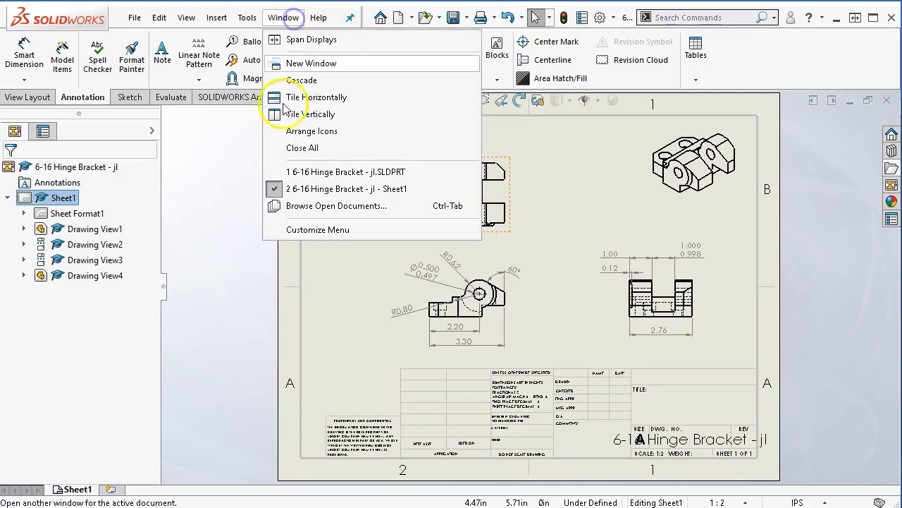
left_click(300, 173)
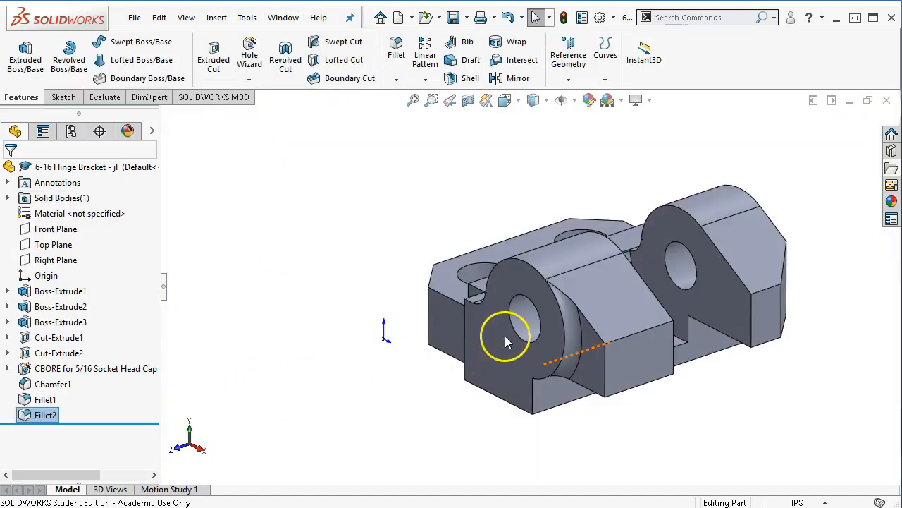